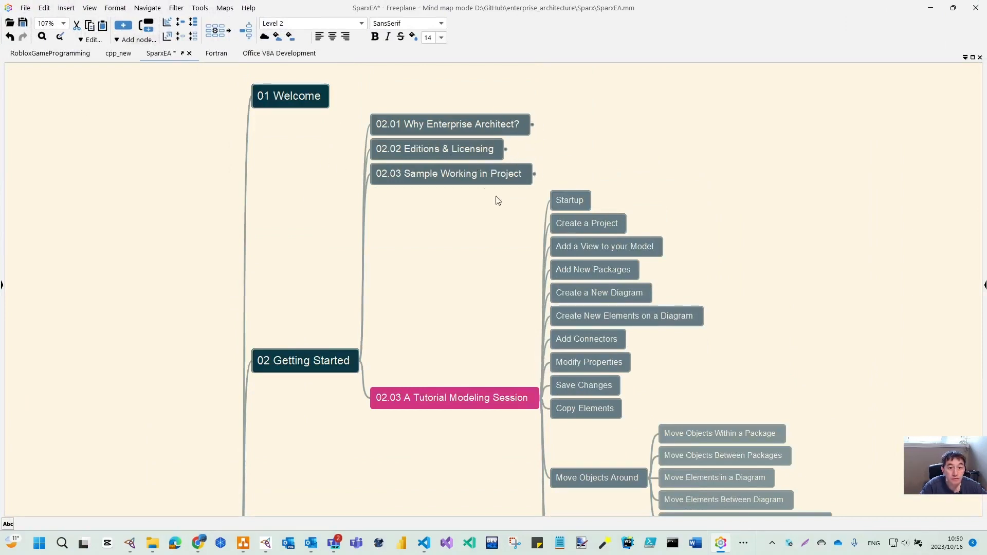
- Review the Sparx EA mind map from the Getting Started branch down through the remaining chapters
click(509, 151)
click(508, 152)
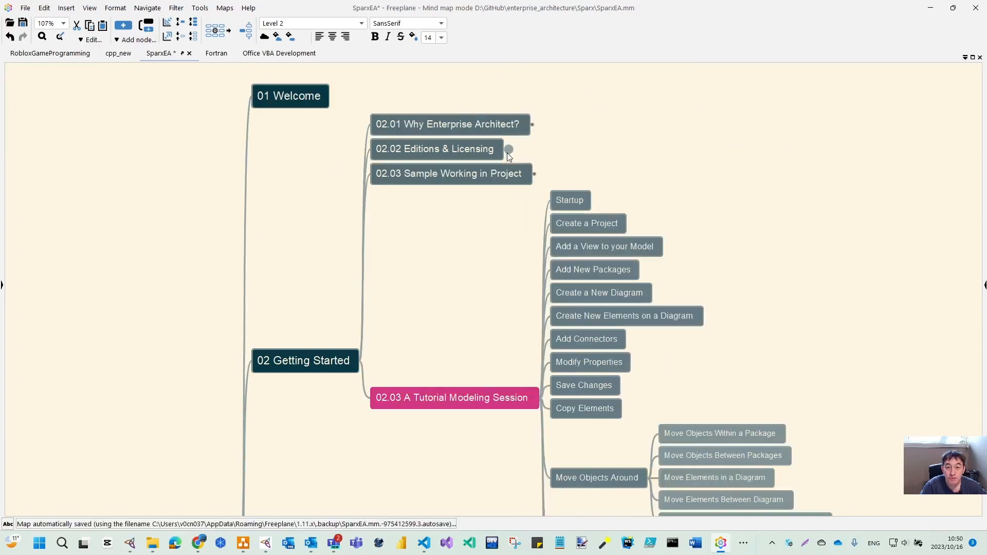
scroll(492, 300, down, 3)
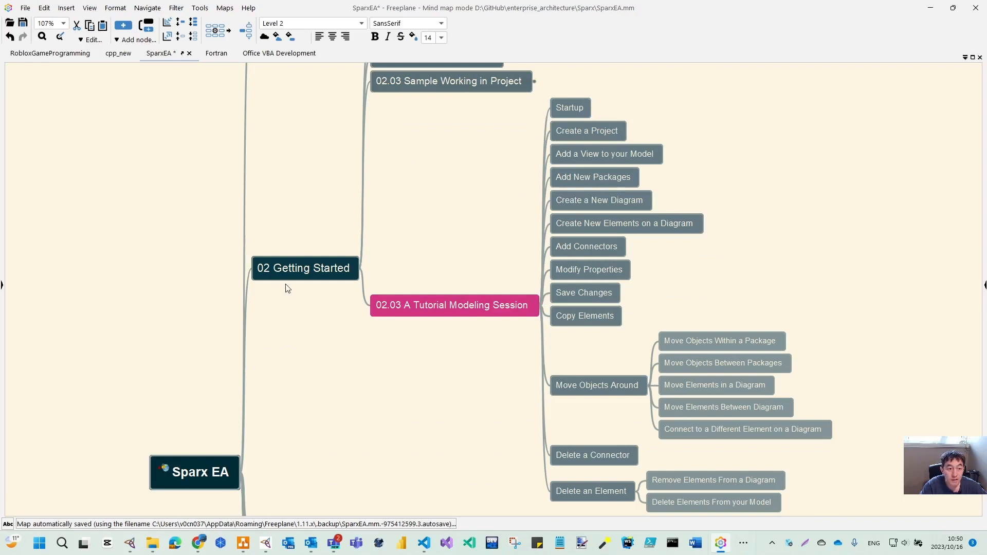
scroll(308, 318, down, 8)
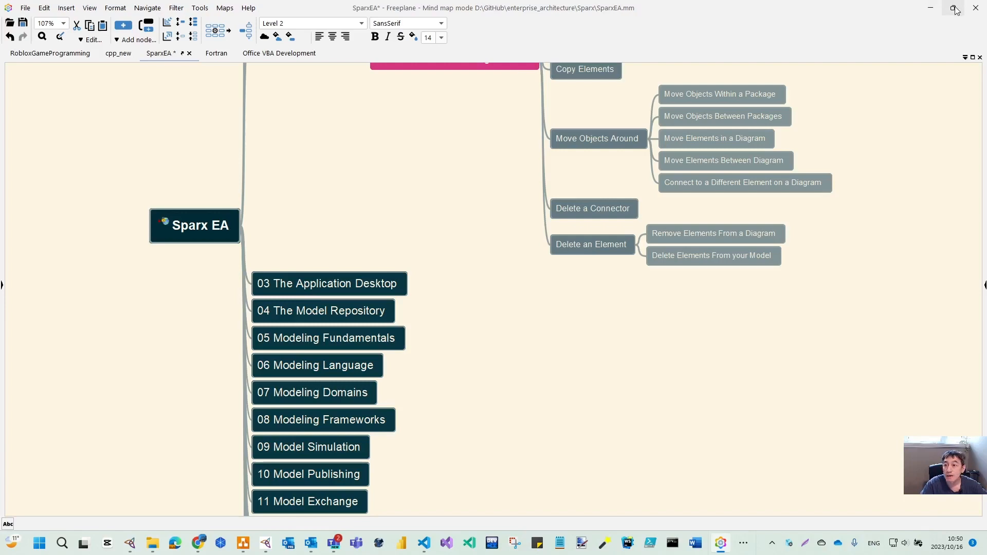
- Switch to Chrome with the Startup guide page, maximize it, and attach the GitHub Sparx folder page as a second tab
click(930, 8)
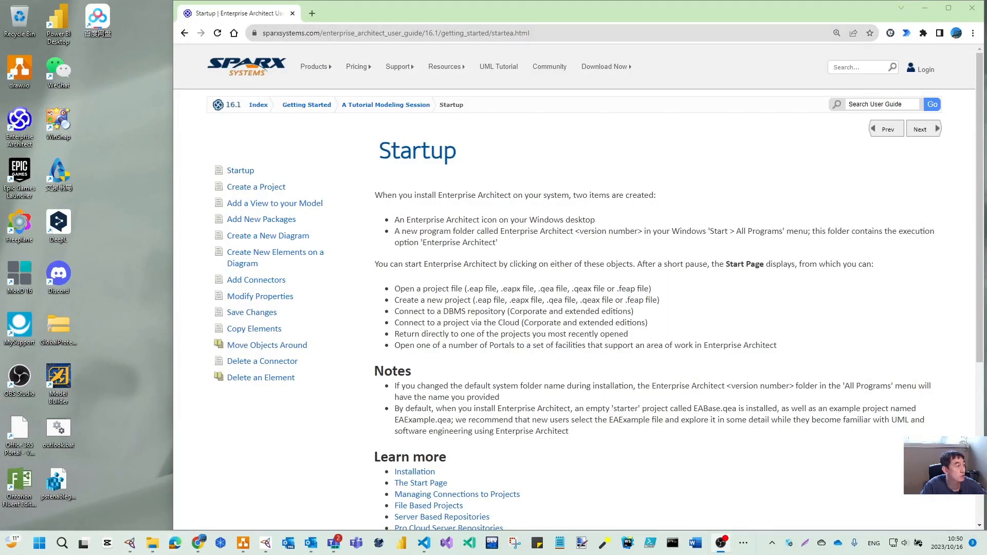
click(948, 9)
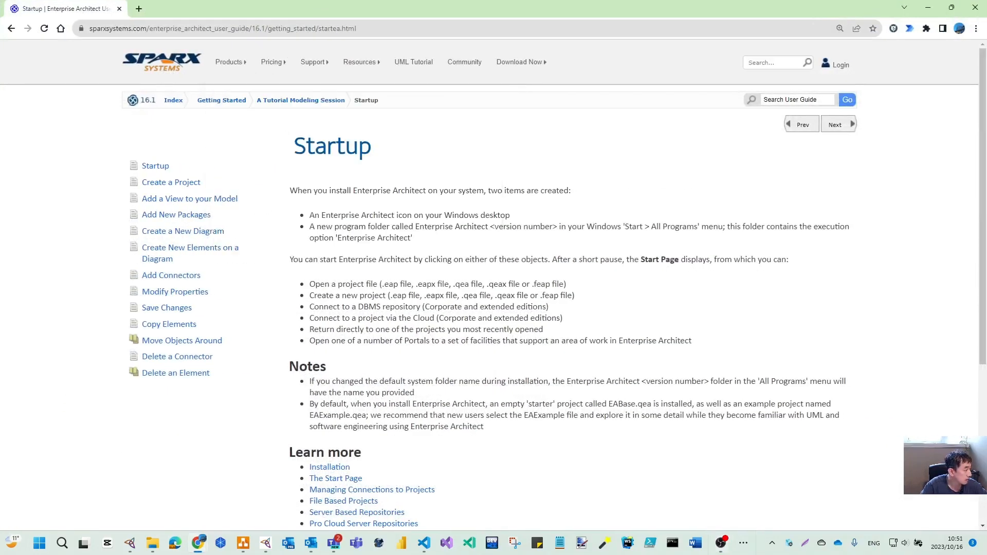
key(super+d)
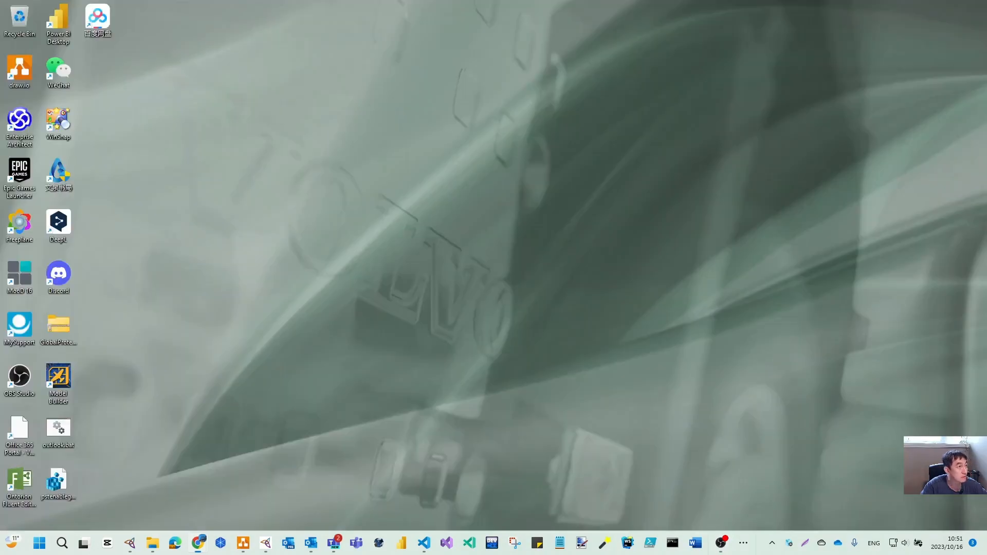
key(super+d)
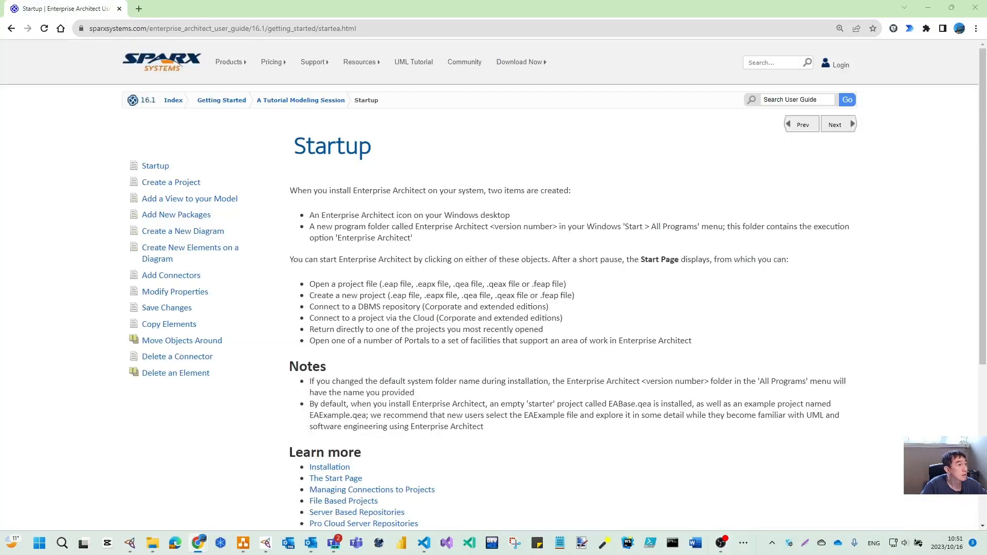
drag(74, 67, 309, 4)
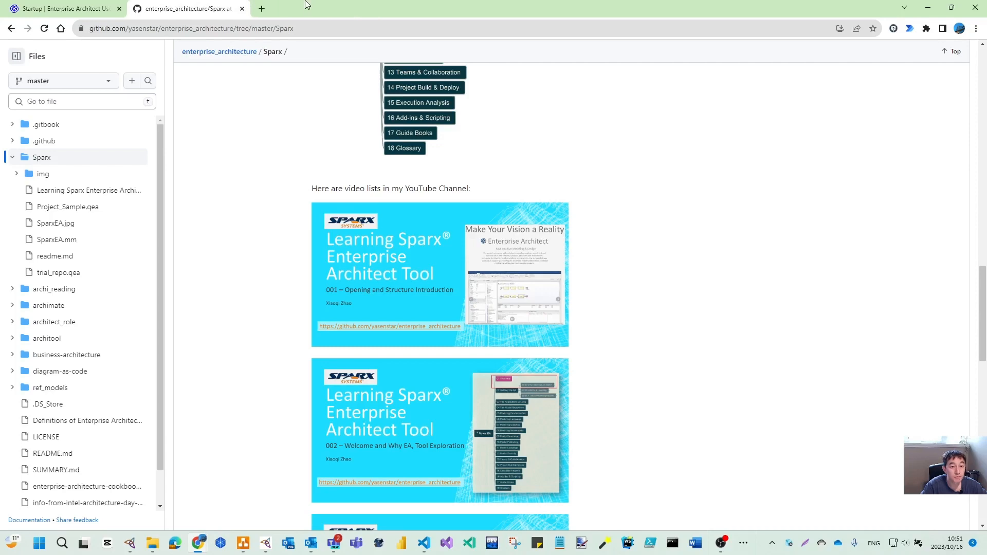
- Go to the enterprise_architecture repository's main page and open the Sparx System Enterprise Architect readme linked under Architecture Tool
scroll(85, 67, up, 15)
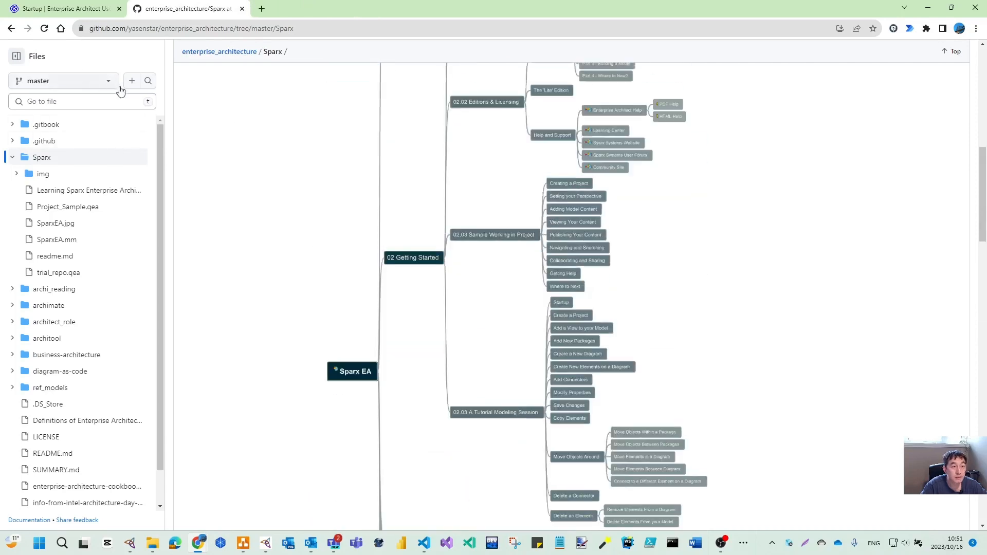
scroll(744, 196, up, 10)
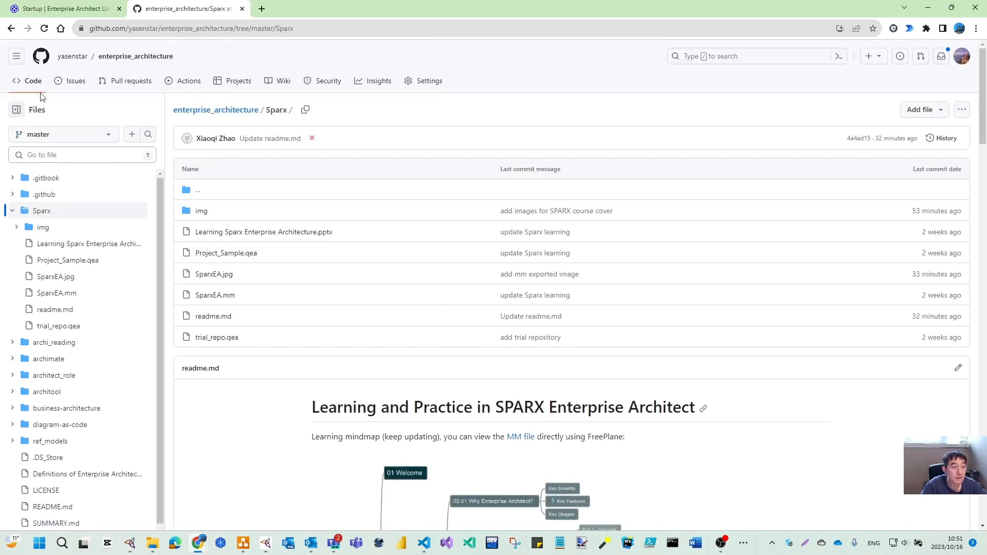
click(129, 58)
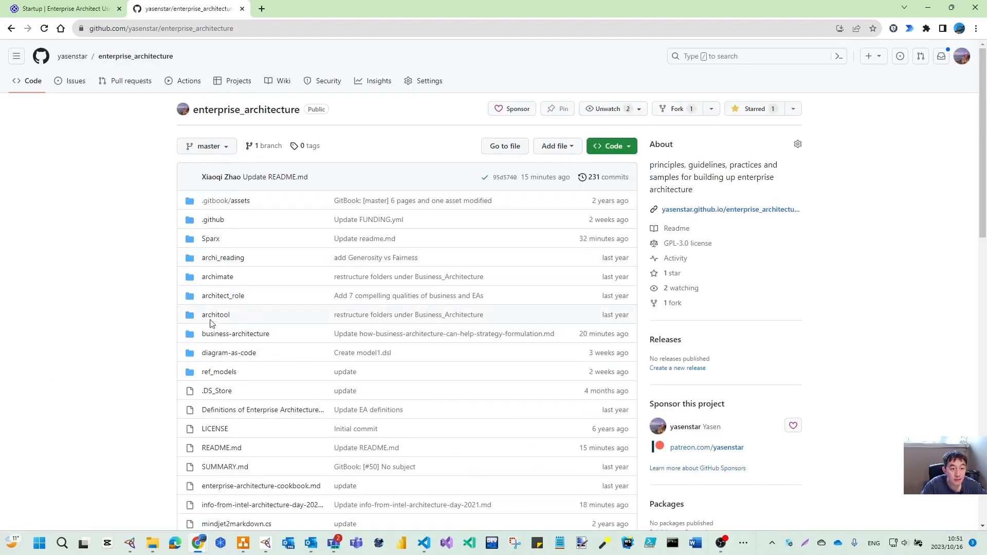
scroll(315, 359, down, 7)
scroll(315, 348, up, 7)
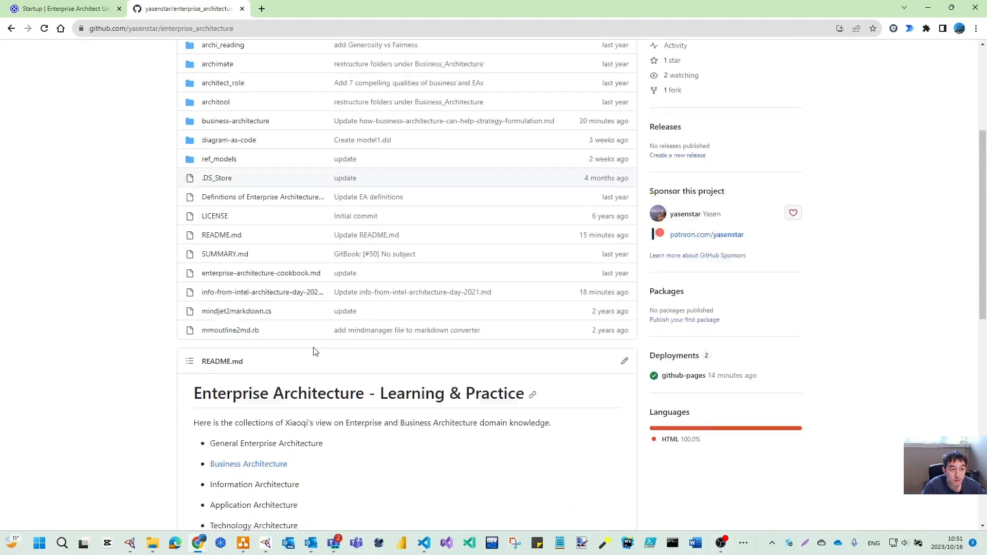
scroll(304, 285, down, 13)
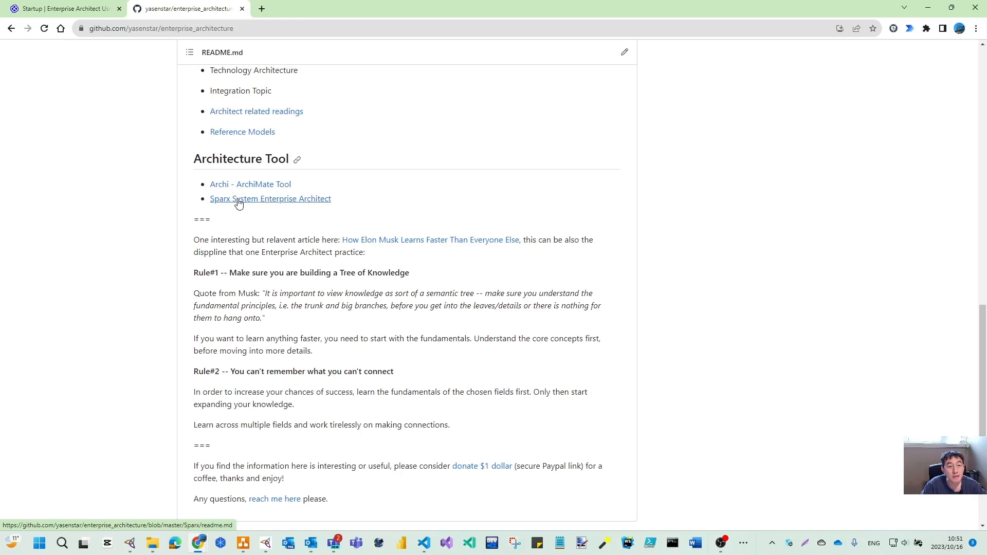
click(238, 201)
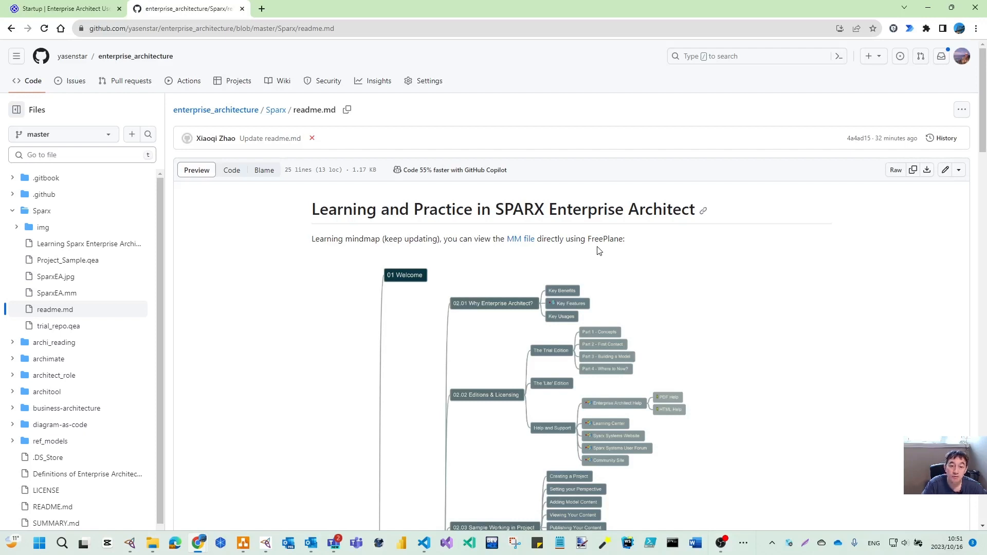
- Examine the learning mind map and the list of Sparx video covers in the readme down to its end
scroll(495, 349, down, 3)
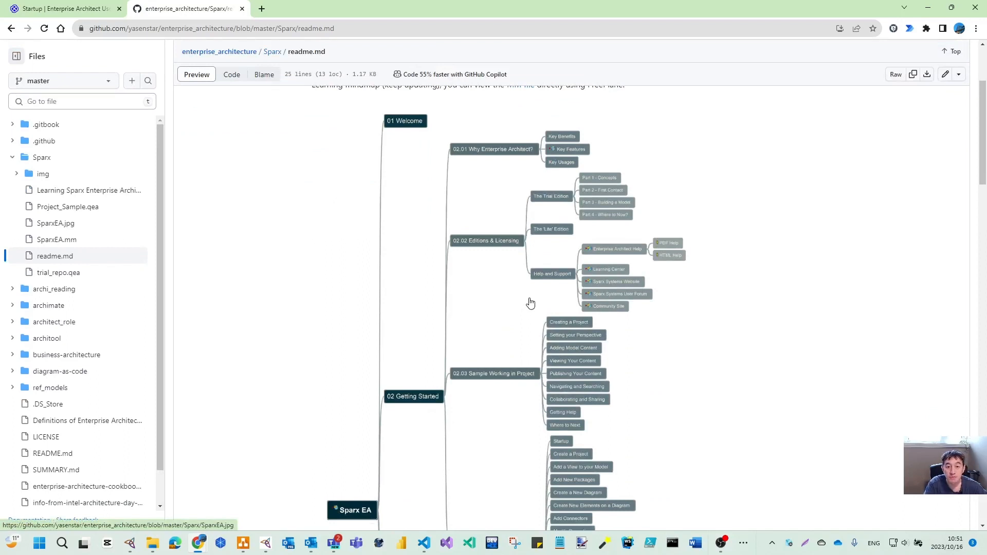
scroll(502, 308, down, 5)
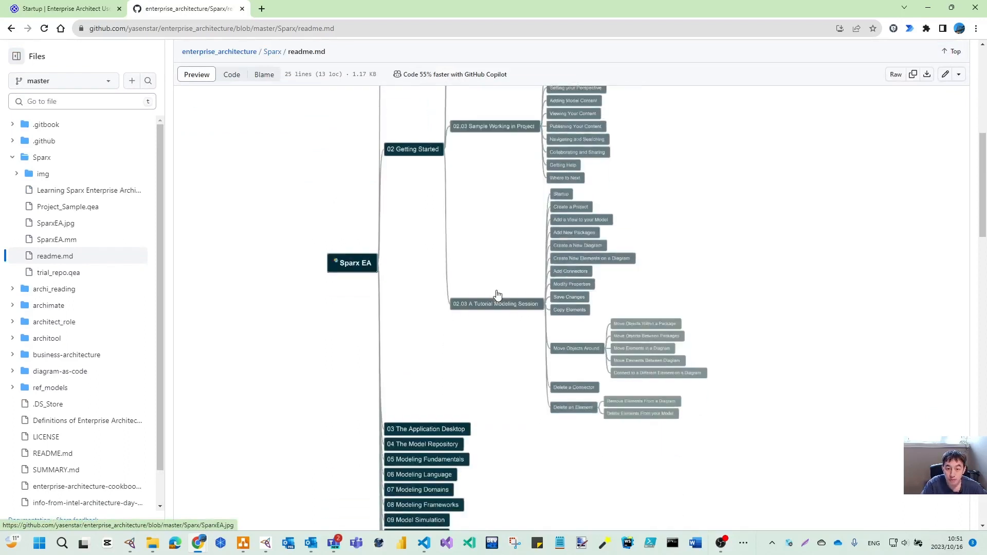
scroll(505, 243, up, 2)
scroll(502, 257, up, 3)
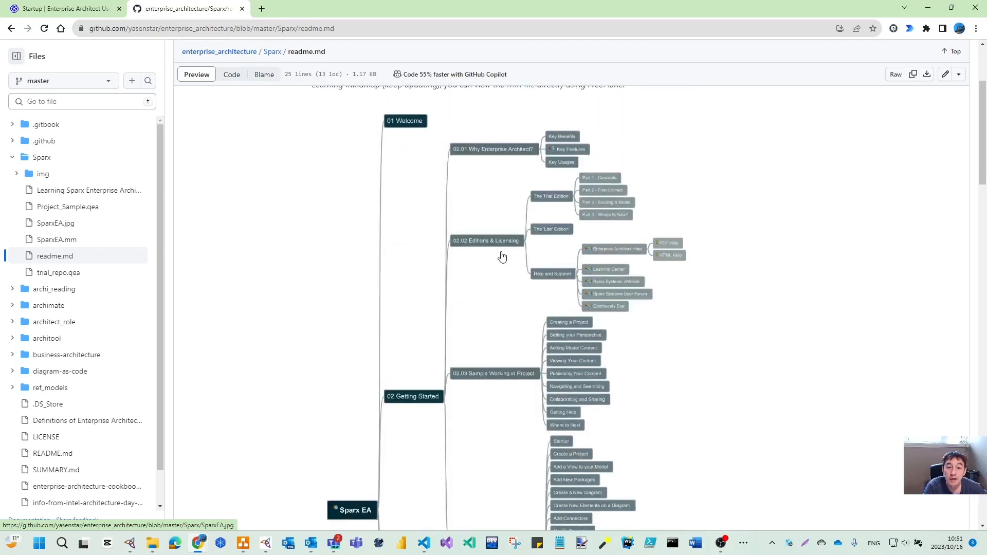
scroll(477, 306, down, 8)
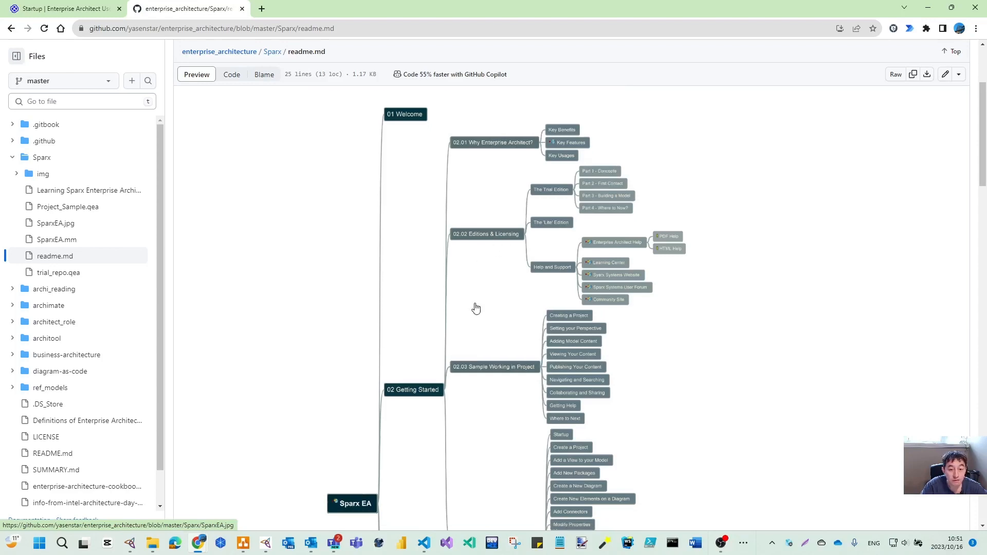
scroll(480, 305, down, 8)
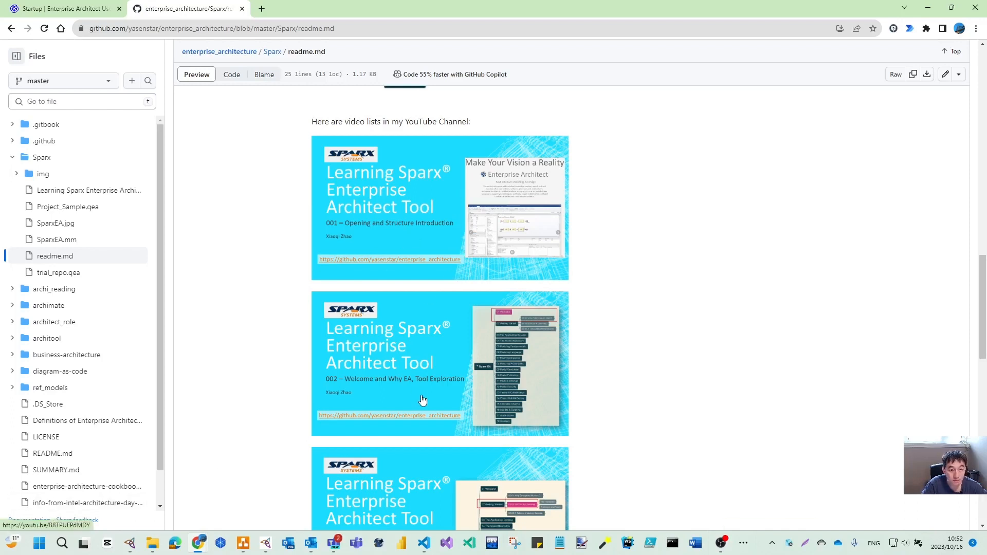
scroll(422, 399, down, 3)
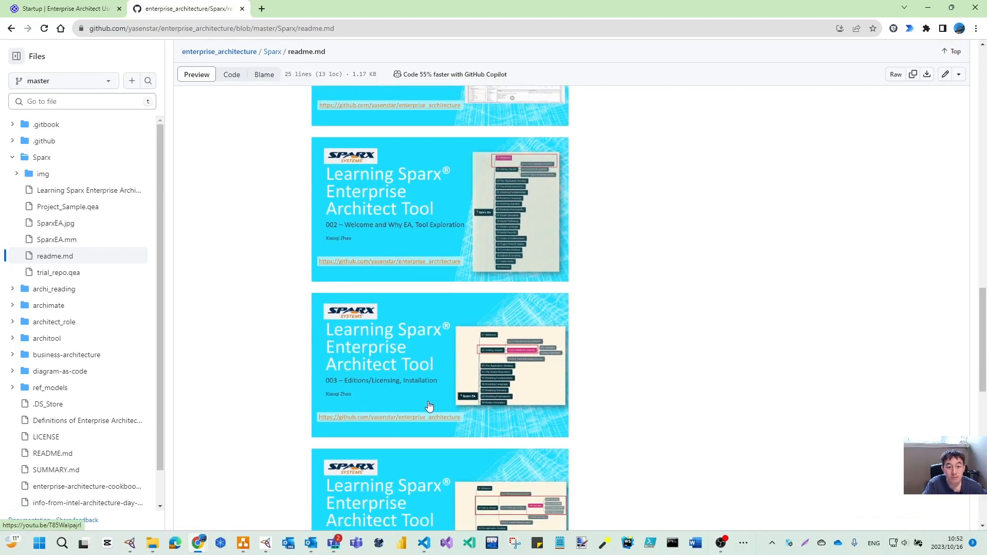
scroll(427, 406, down, 10)
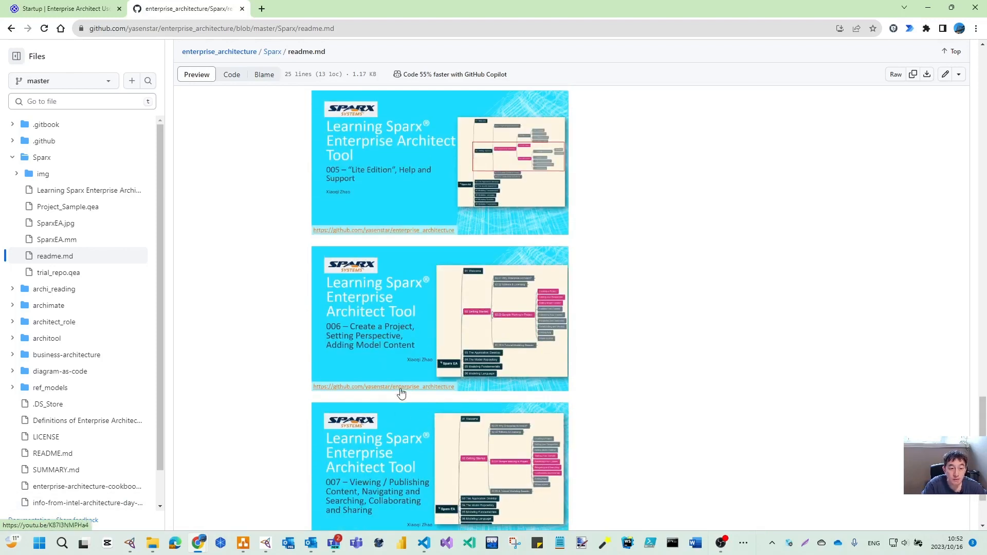
scroll(398, 396, down, 2)
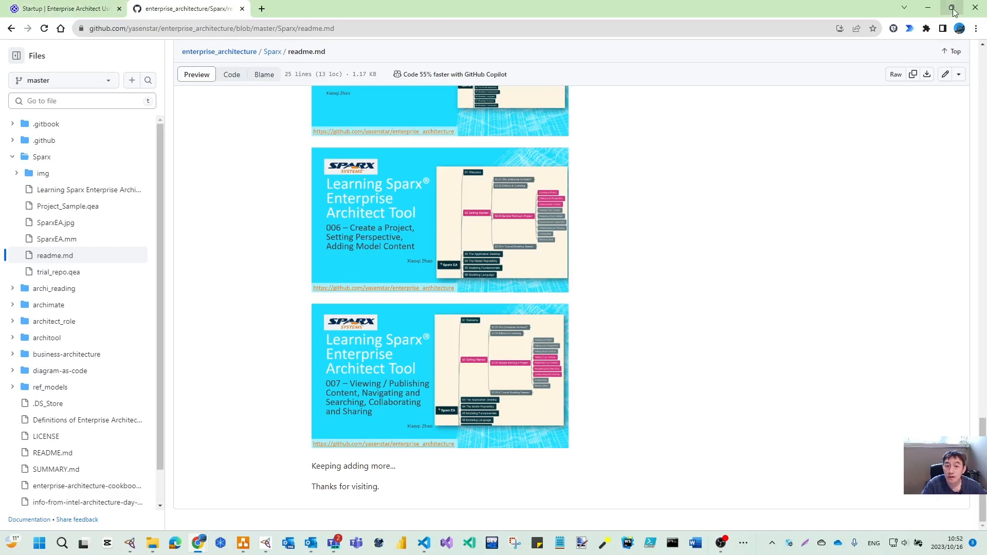
- Restore and narrow the browser window to uncover the desktop shortcuts, and bring up the Startup guide page
mouse_move(953, 10)
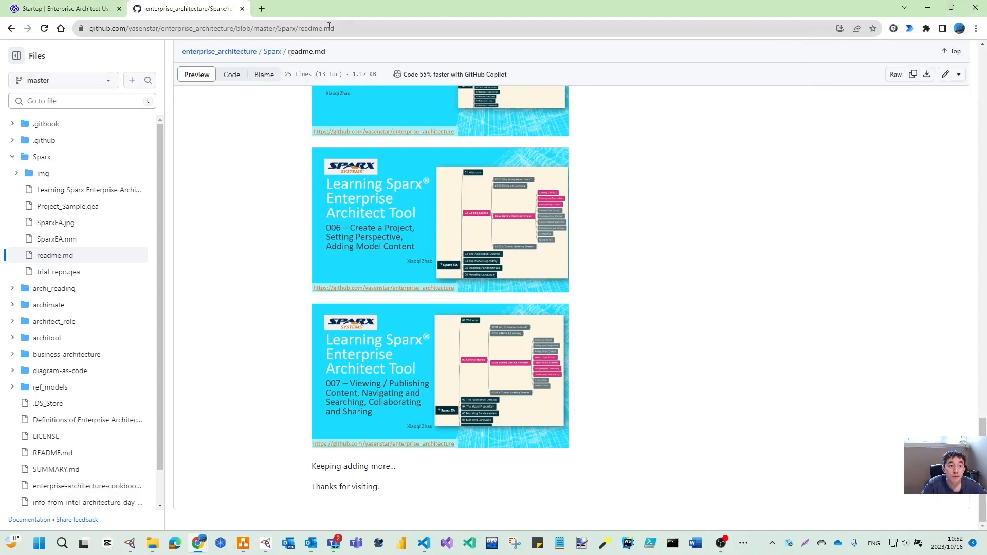
click(957, 10)
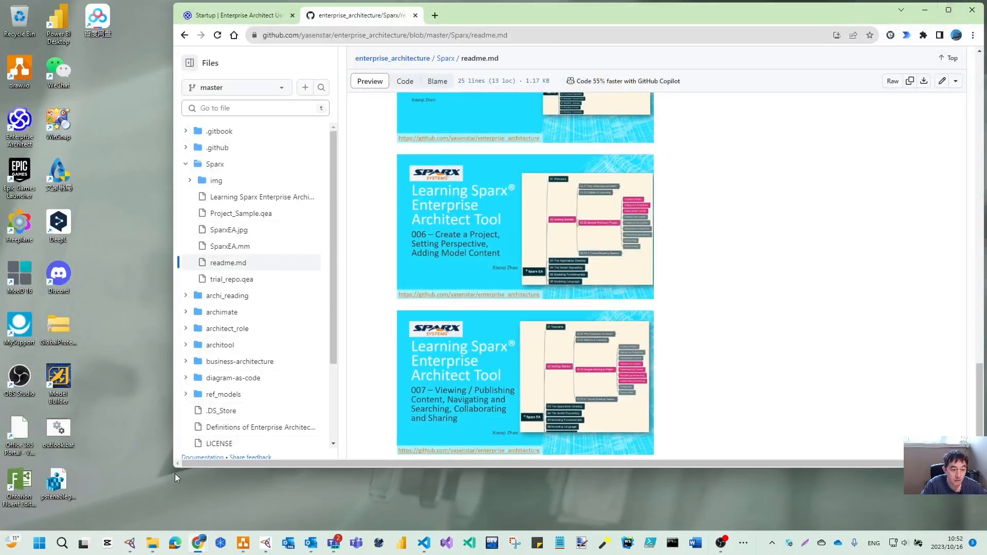
drag(173, 469, 455, 525)
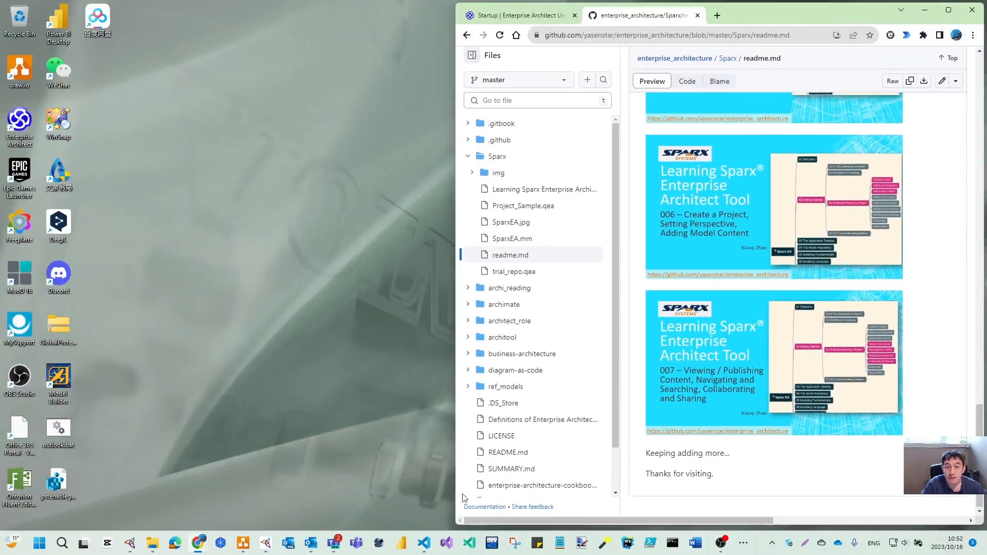
click(526, 16)
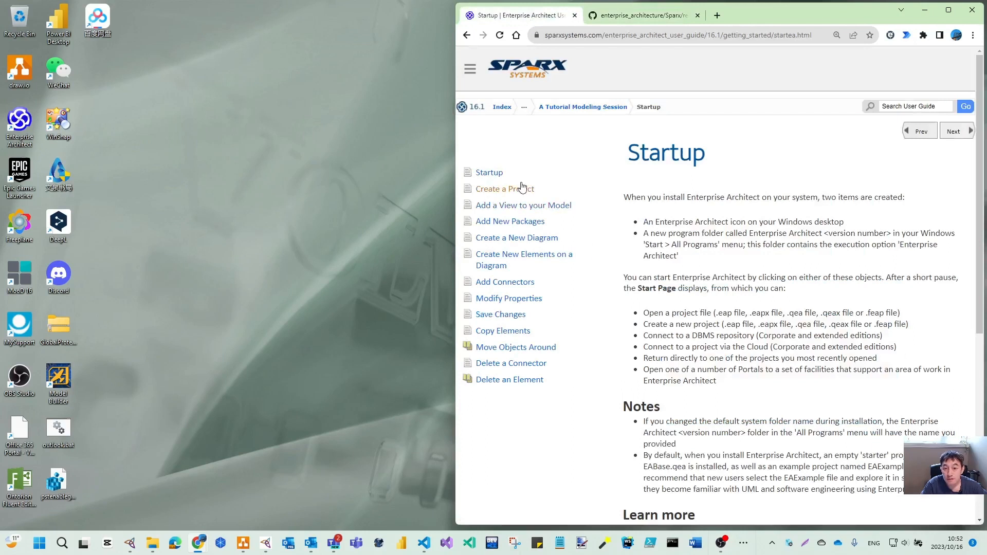
drag(483, 524, 483, 527)
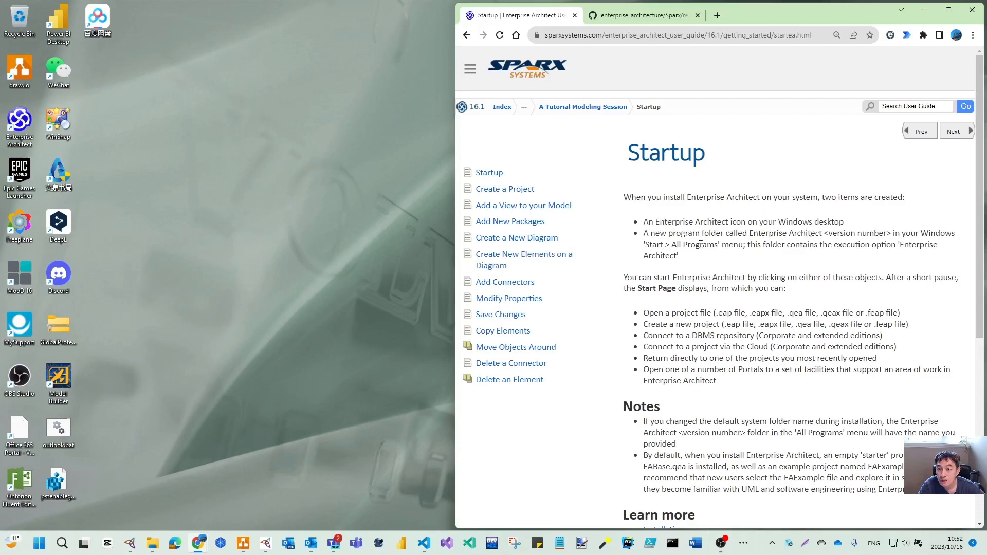
- Locate the Enterprise Architect desktop shortcut, read the Startup guide page through Learn more, and open the Create a Project page
double_click(19, 121)
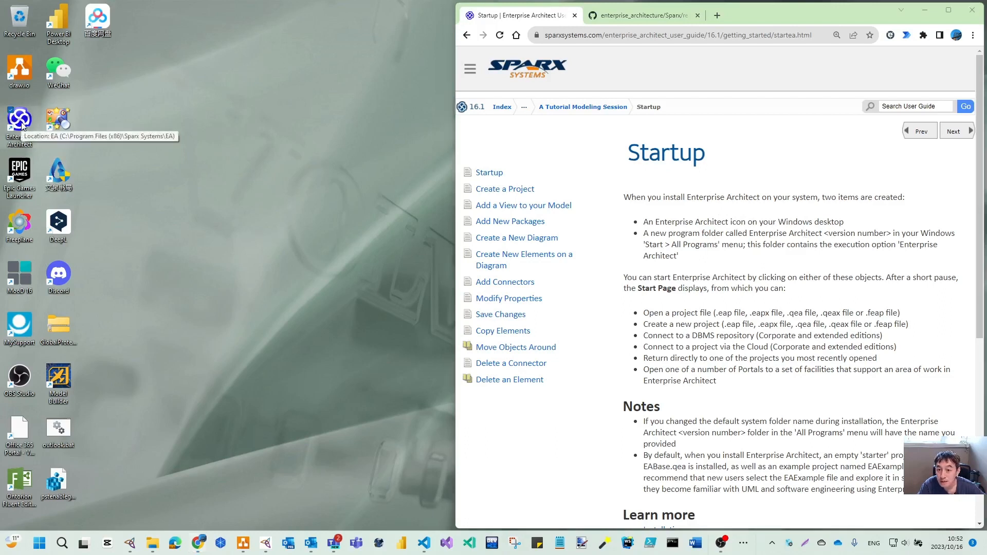
scroll(689, 260, down, 1)
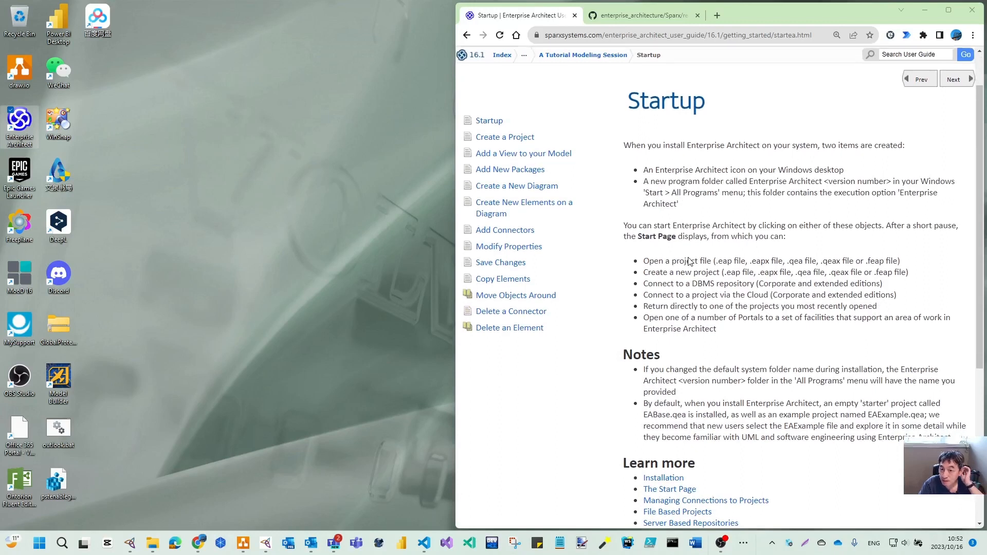
scroll(689, 260, down, 1)
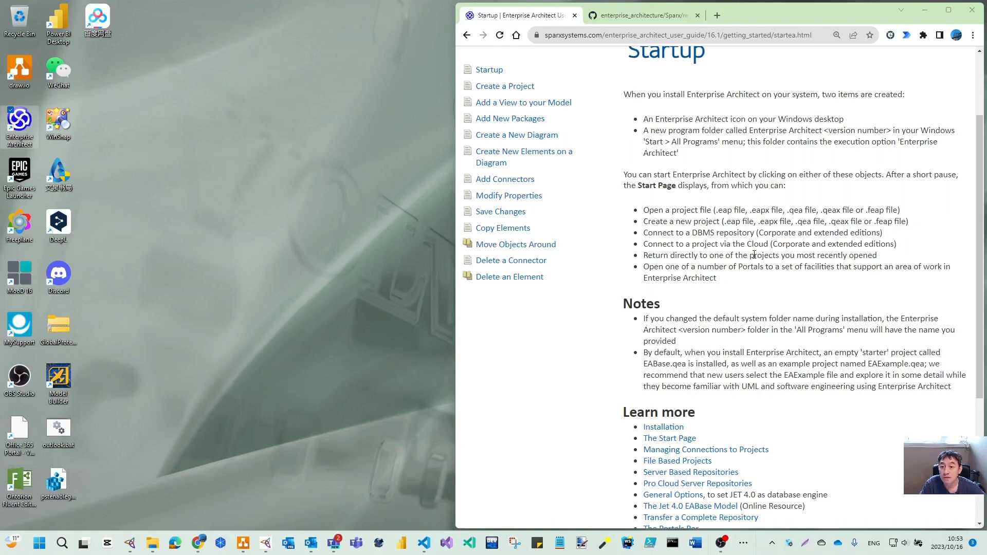
scroll(755, 309, down, 2)
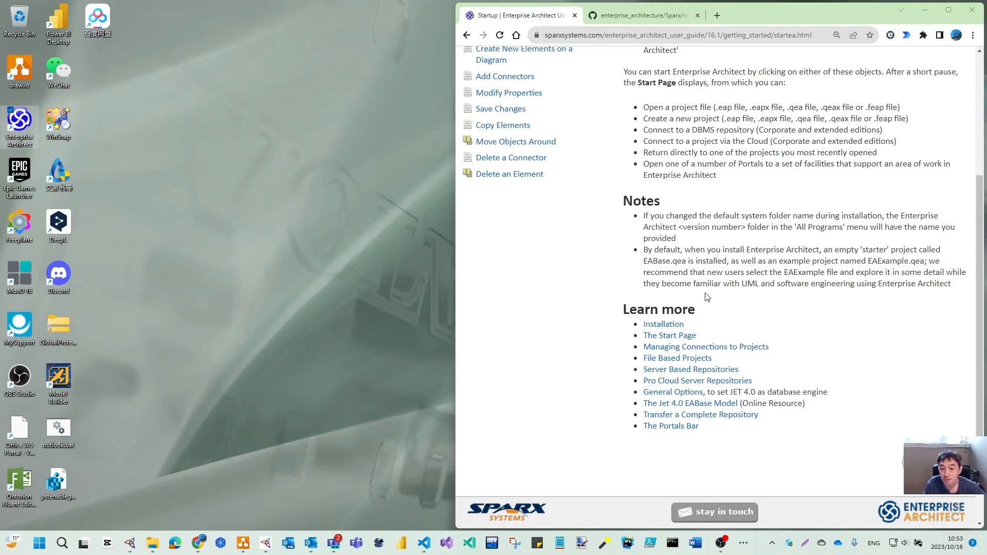
click(951, 462)
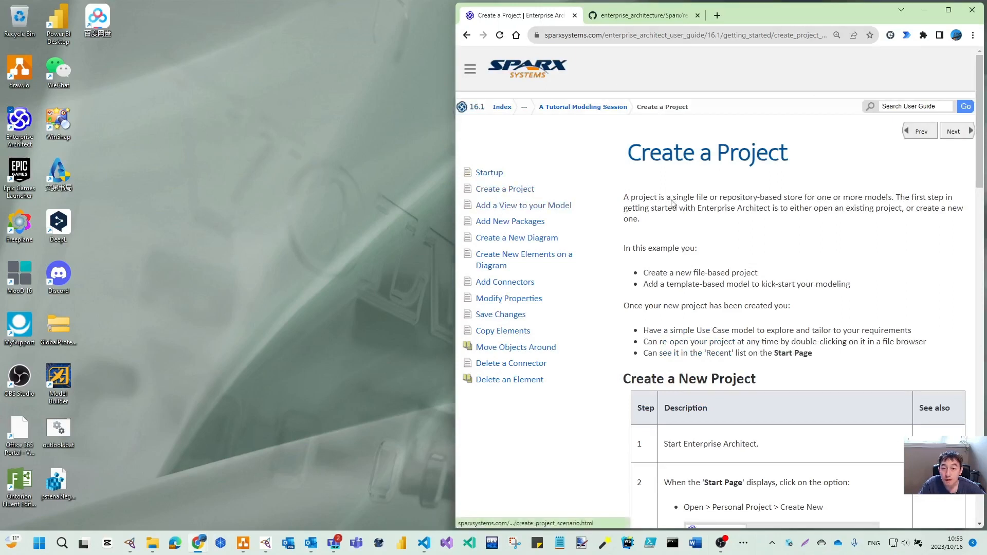
- Read the first Create a New Project instructions and launch Enterprise Architect from its desktop shortcut
scroll(717, 215, down, 2)
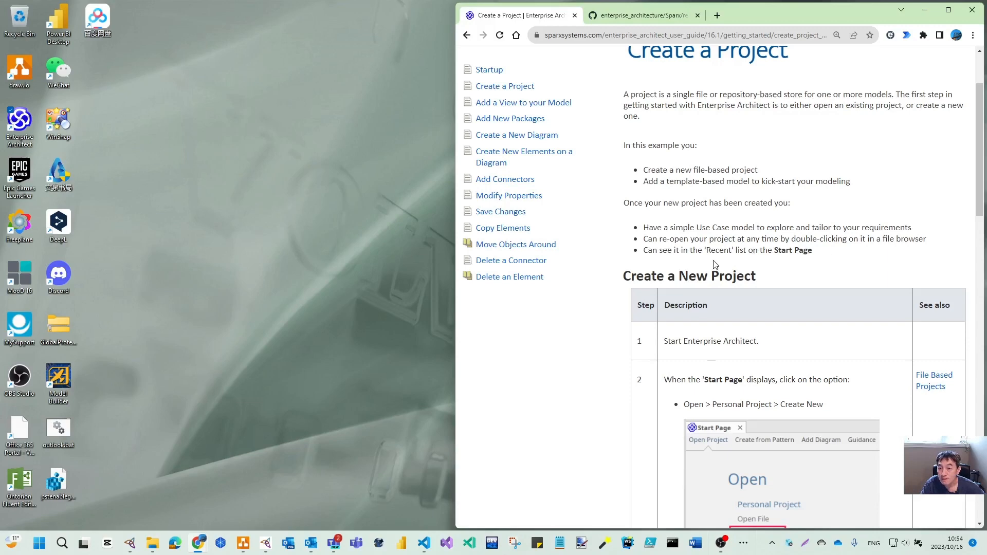
scroll(759, 317, down, 3)
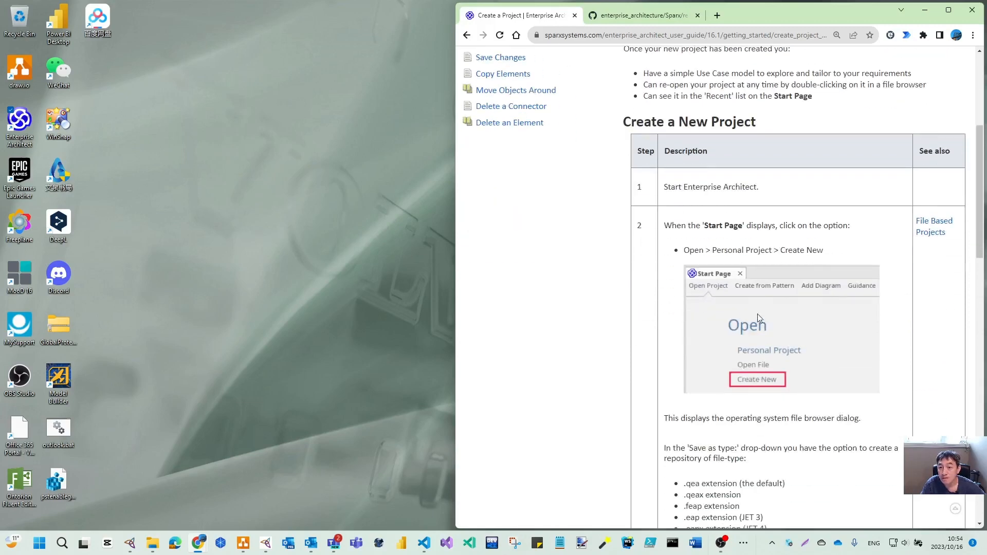
double_click(19, 121)
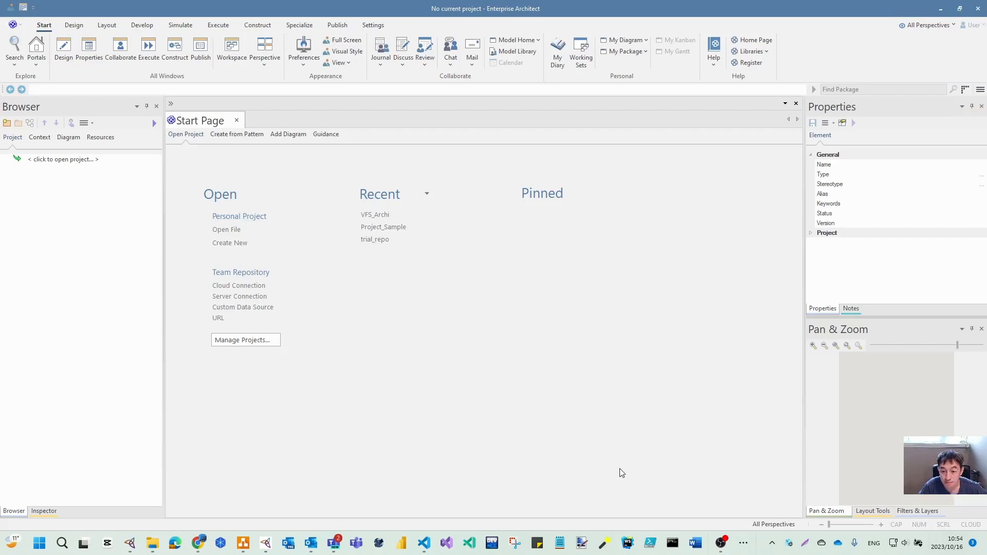
- Restore and resize the Enterprise Architect window and narrow the browser so both windows sit side by side
click(960, 9)
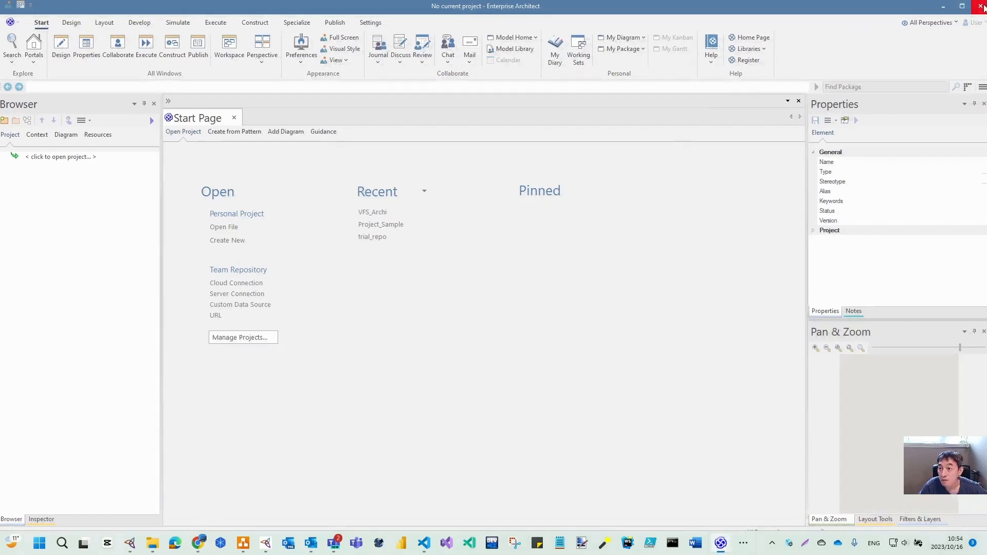
drag(981, 40, 609, 93)
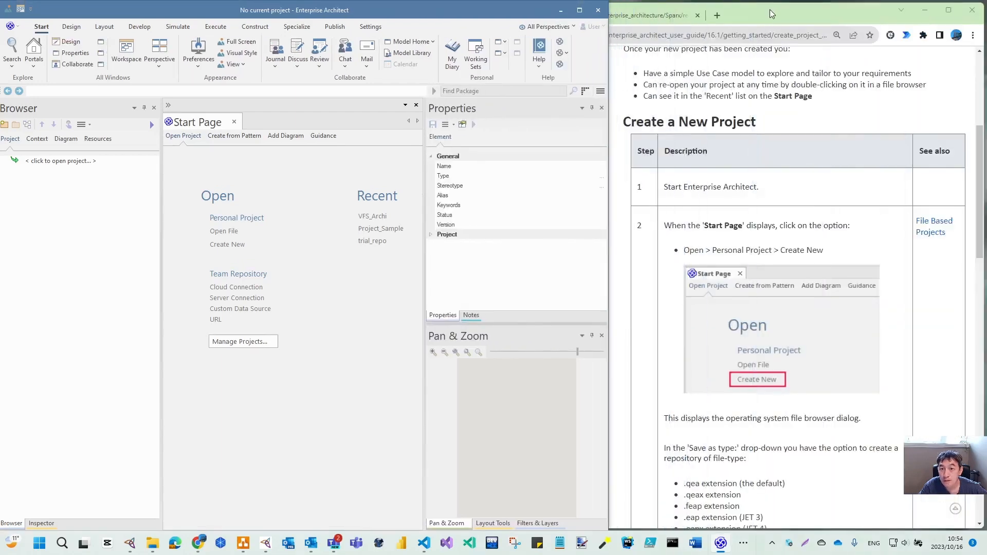
click(769, 9)
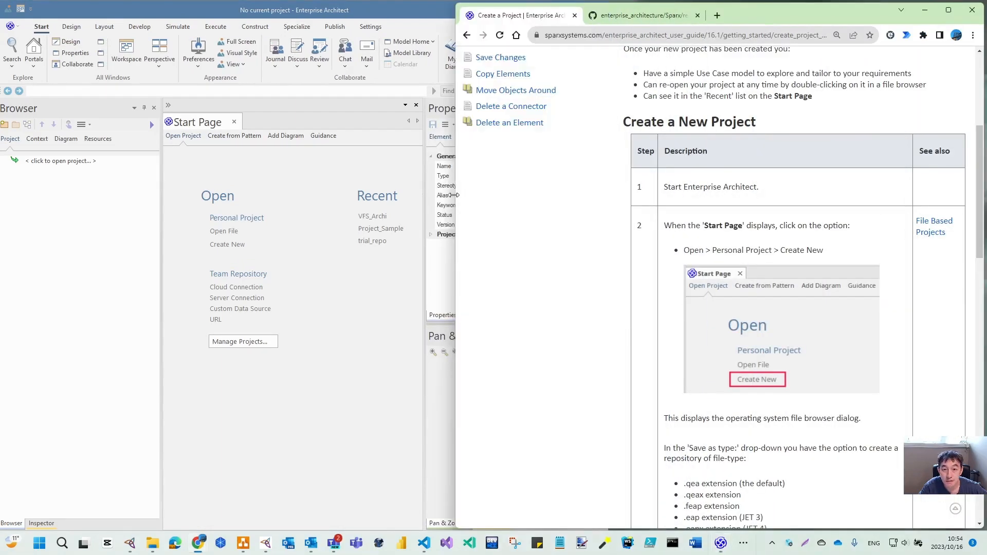
drag(452, 195, 610, 187)
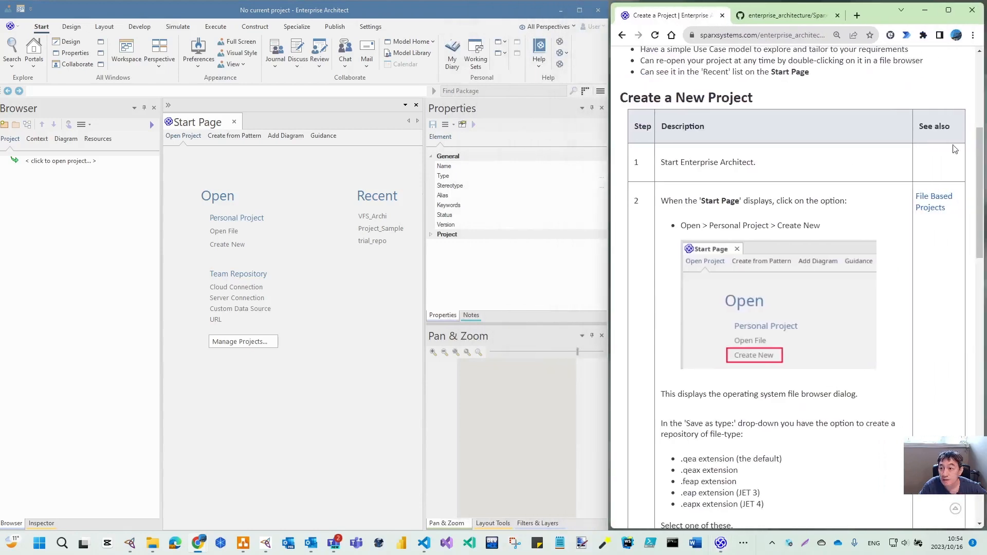
- Review the Create a Project page from its beginning, including the guide's topic list, down to the Create a New Project steps
drag(979, 174, 979, 98)
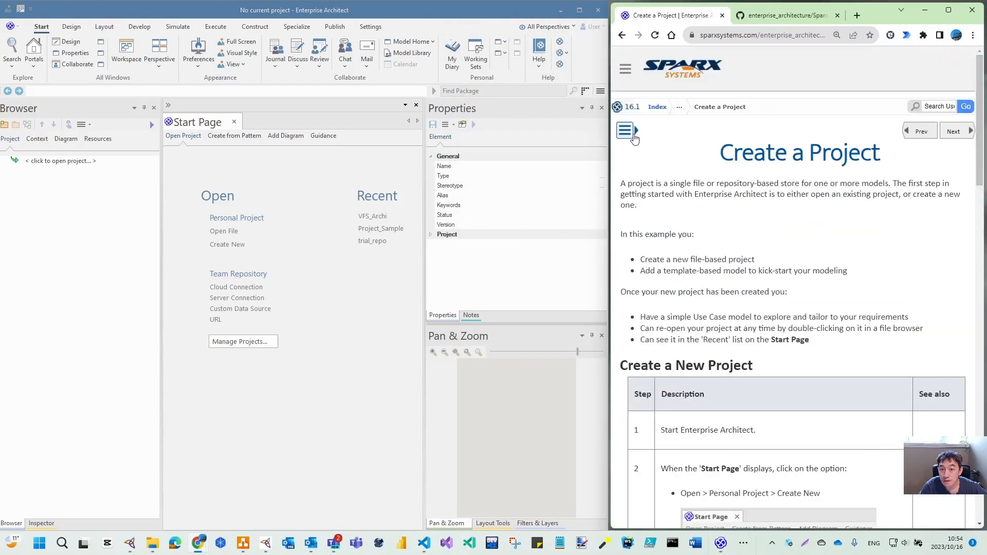
click(636, 135)
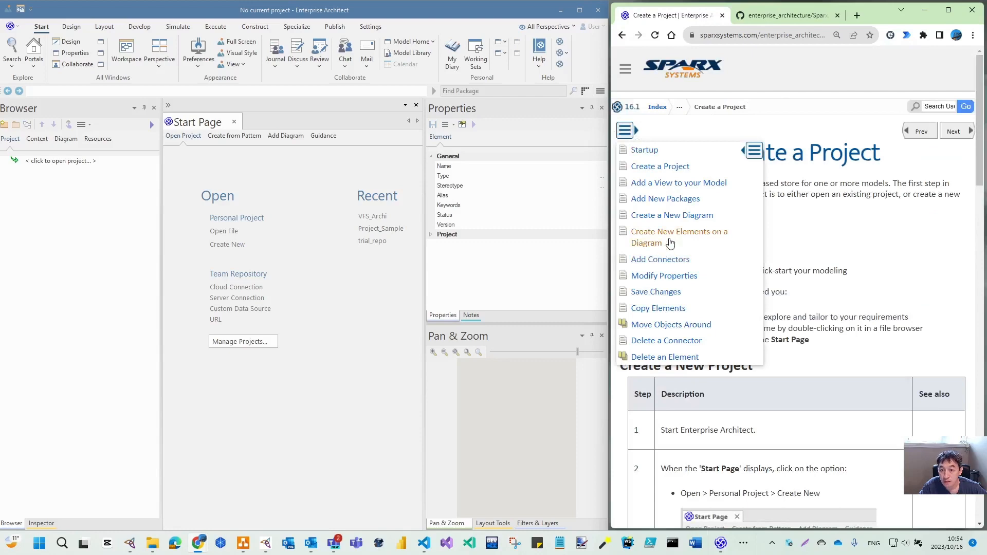
scroll(780, 167, down, 5)
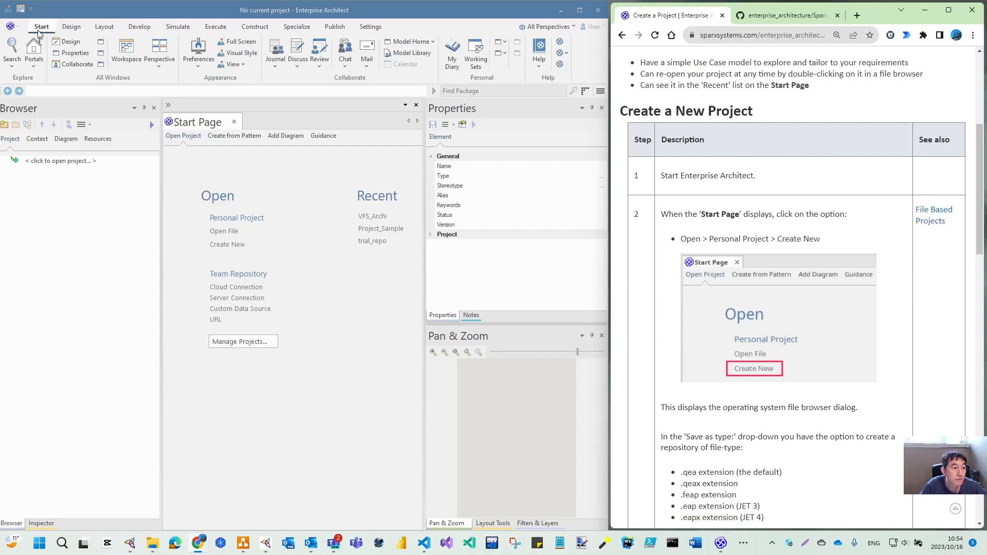
- Swap the two windows so the guide page sits to the left of Enterprise Architect without overlapping it
click(22, 31)
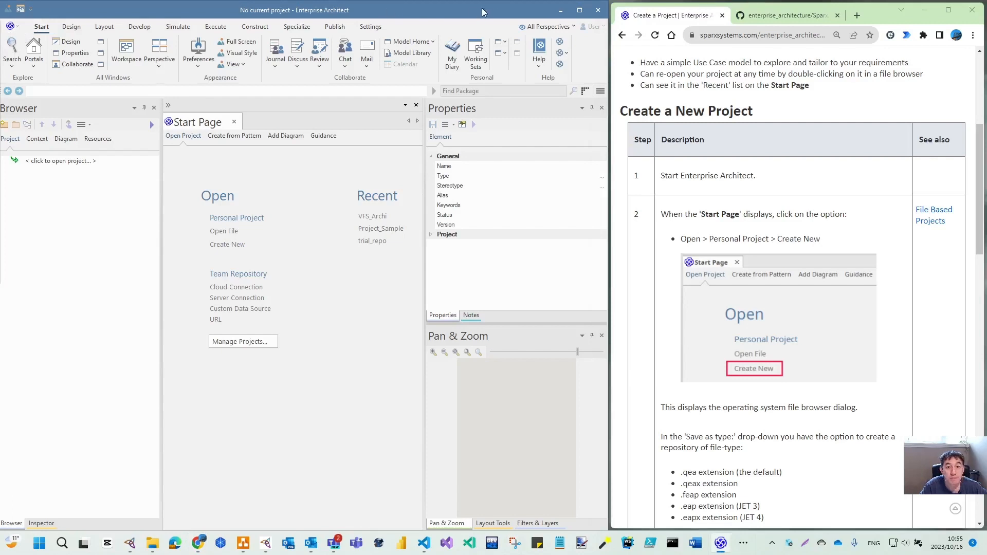
drag(475, 11, 855, 15)
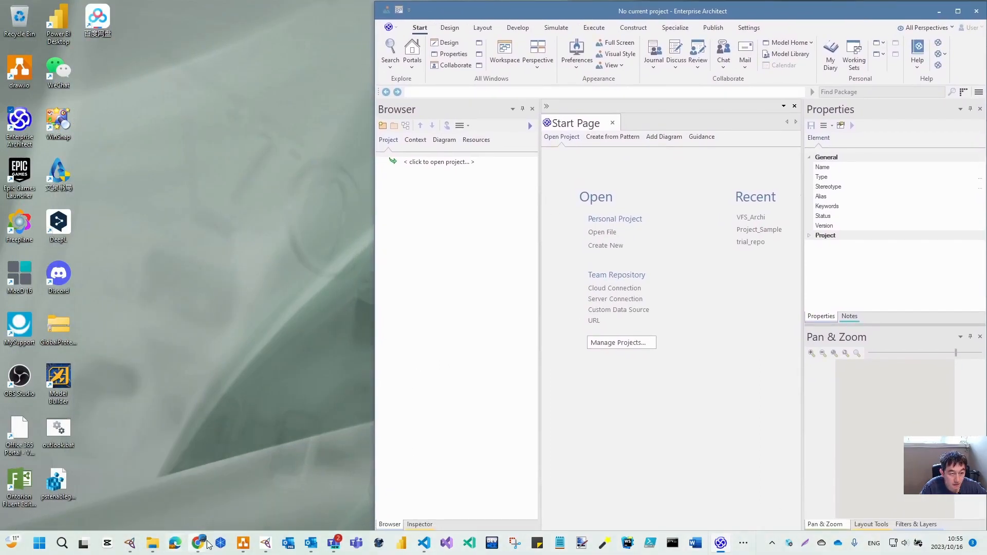
mouse_move(208, 543)
click(242, 494)
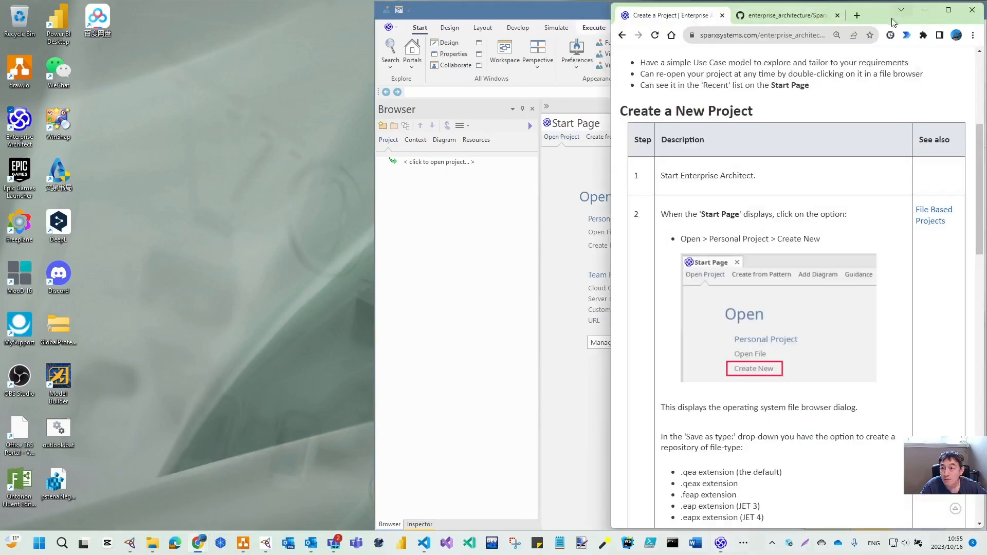
drag(893, 23, 276, 23)
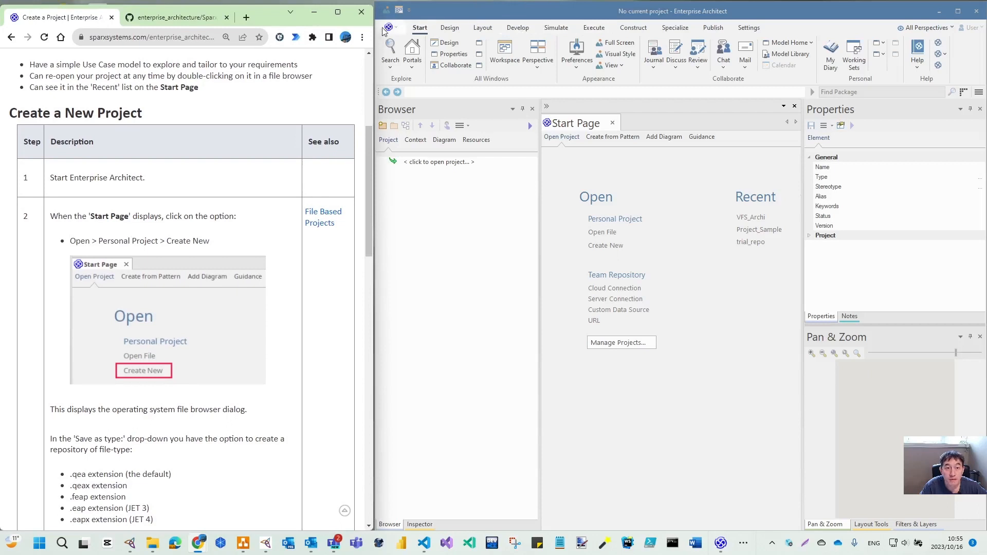
drag(276, 21, 276, 17)
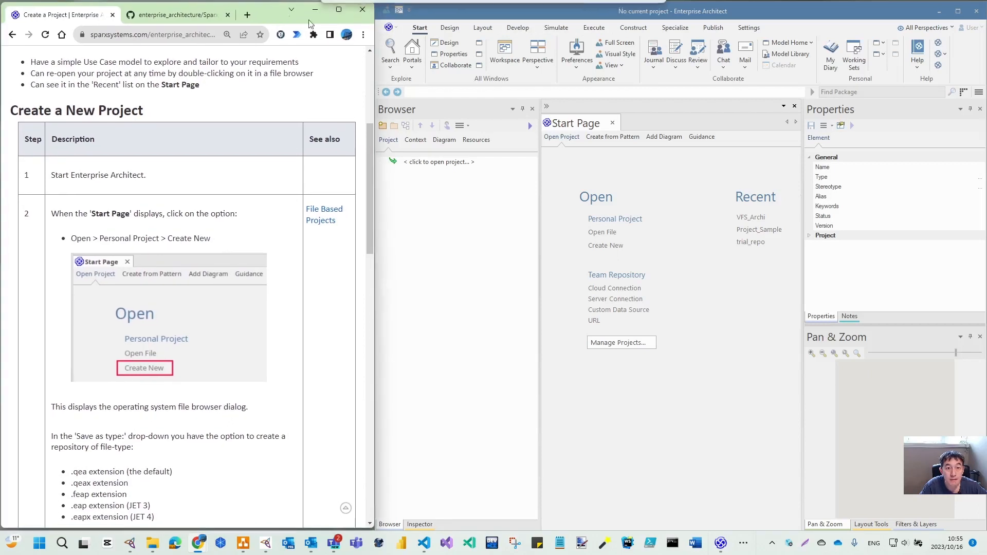
- Start a new project in Enterprise Architect to bring up the New Project save dialog
click(388, 26)
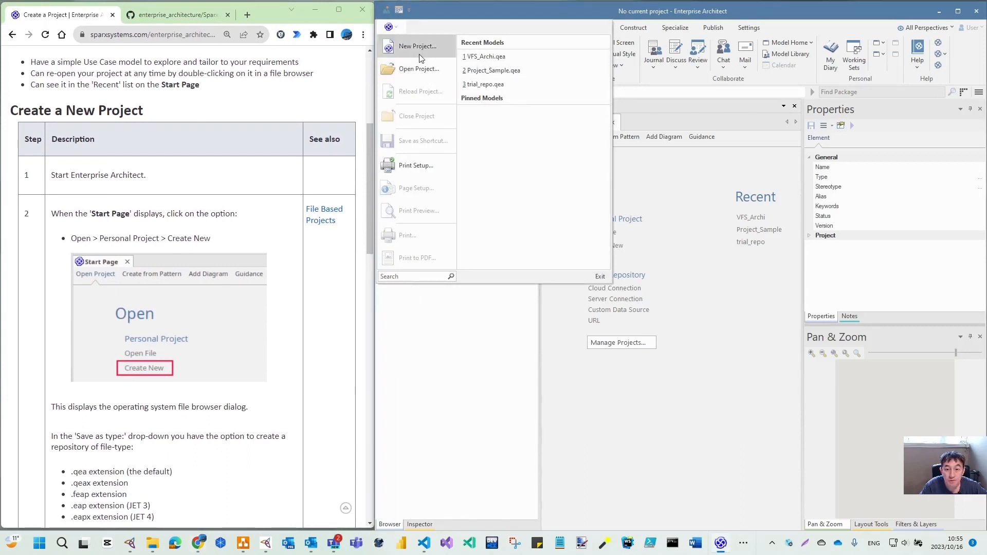
click(614, 418)
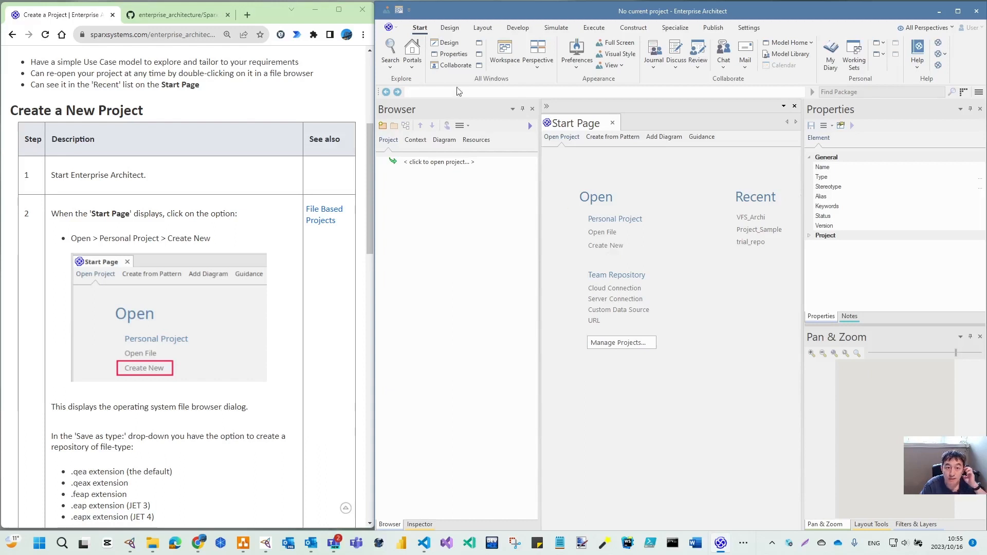
click(393, 28)
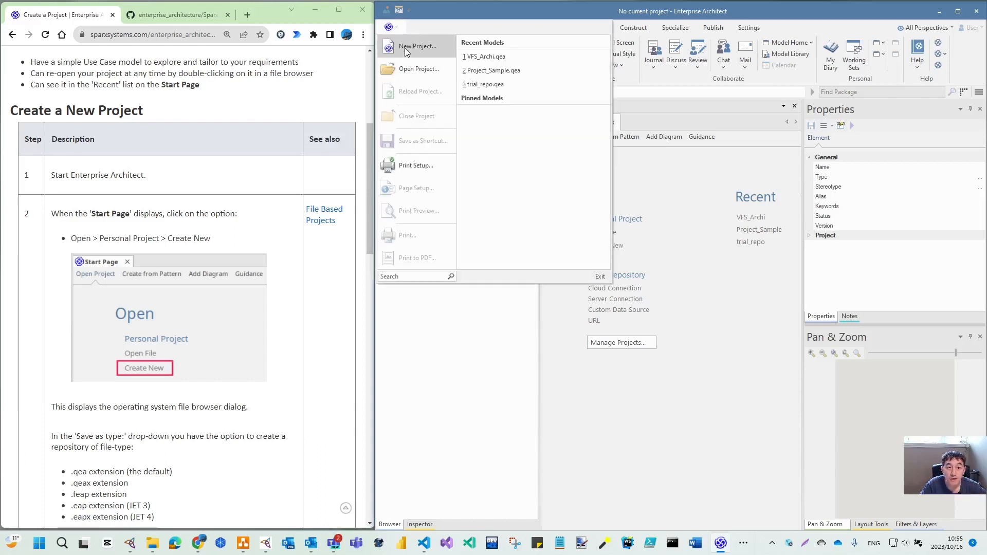
click(406, 49)
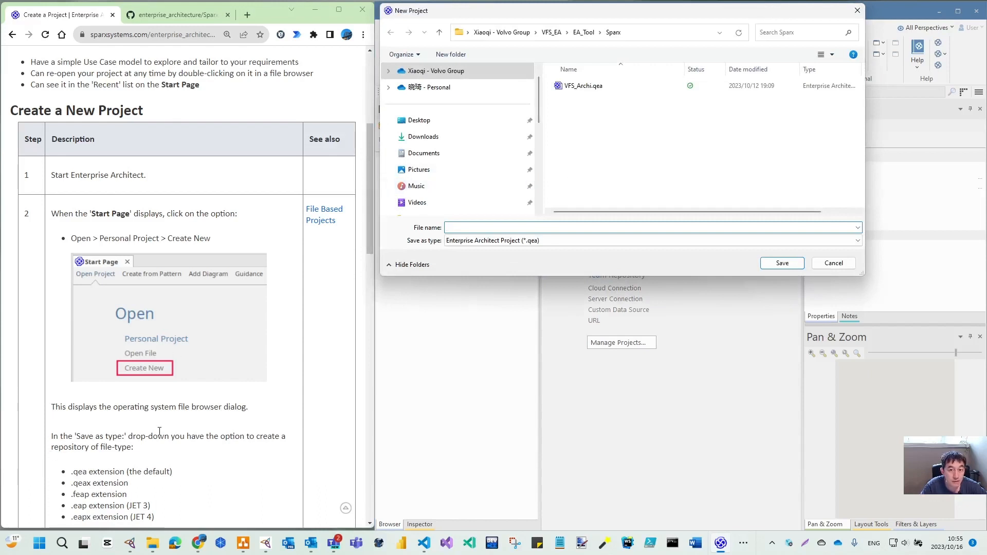
- Read the guide's file-type instructions and compare them with the project file types offered in the New Project dialog
scroll(153, 375, down, 2)
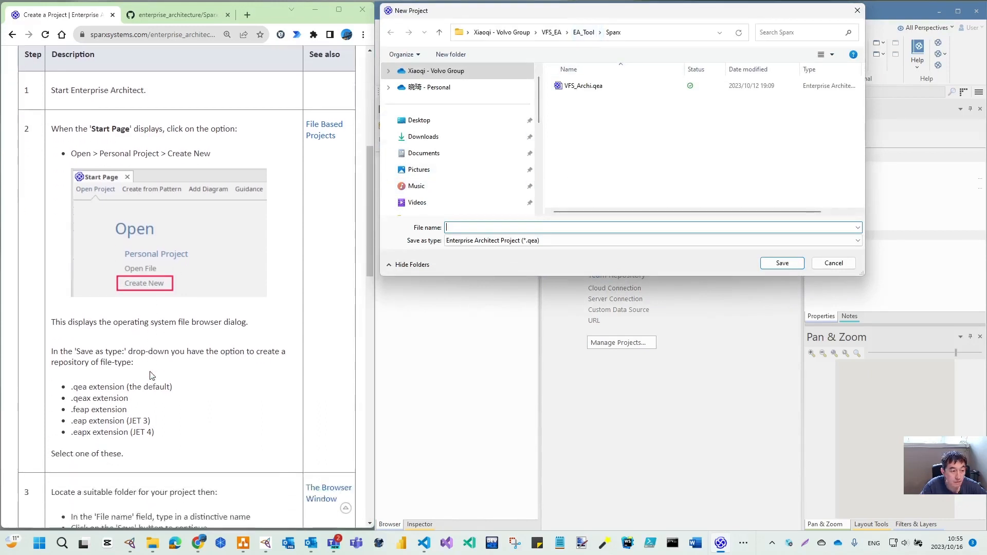
scroll(152, 375, down, 3)
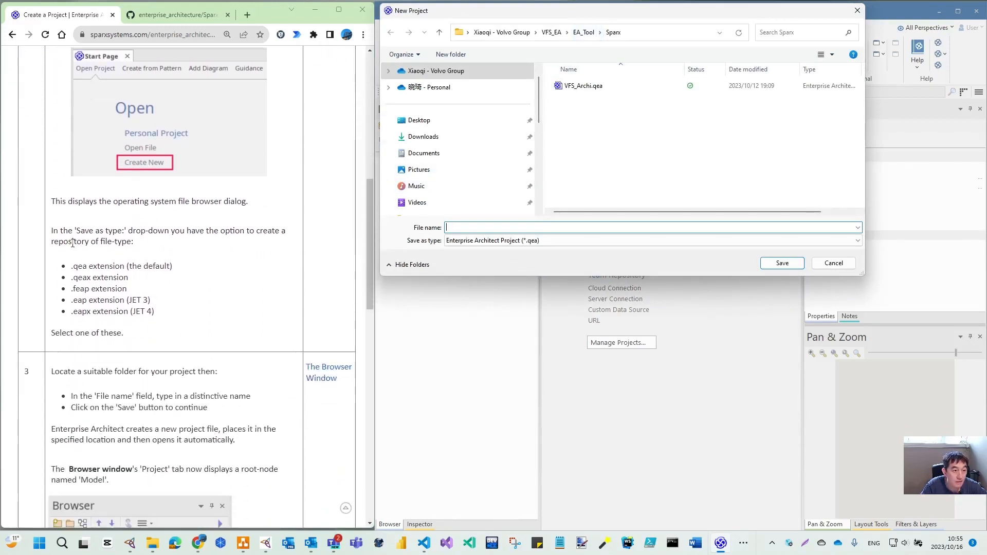
click(553, 243)
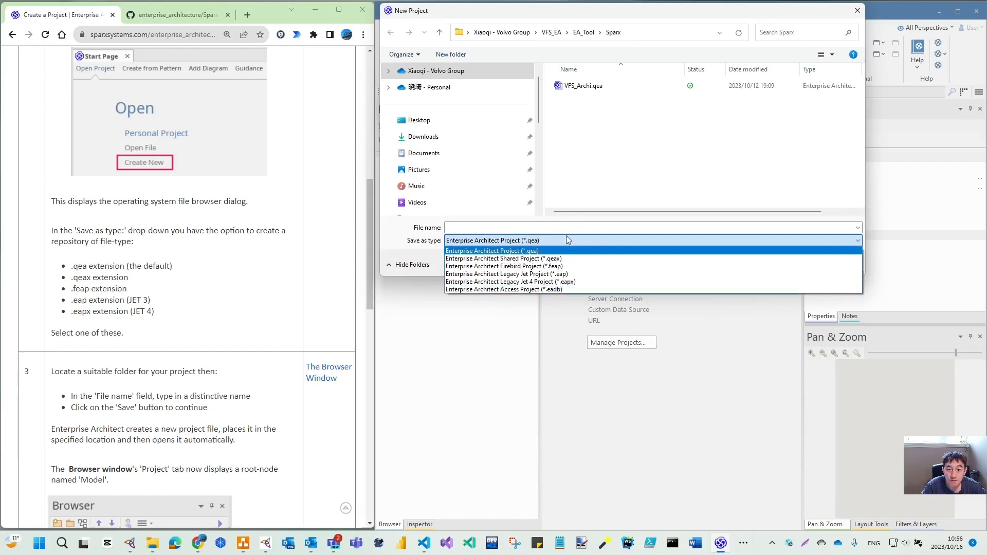
click(551, 228)
- Save the new project as Quick_Tutorial in the Sparx folder, using the Enterprise Architect Project (*.qea) file type
scroll(160, 397, down, 4)
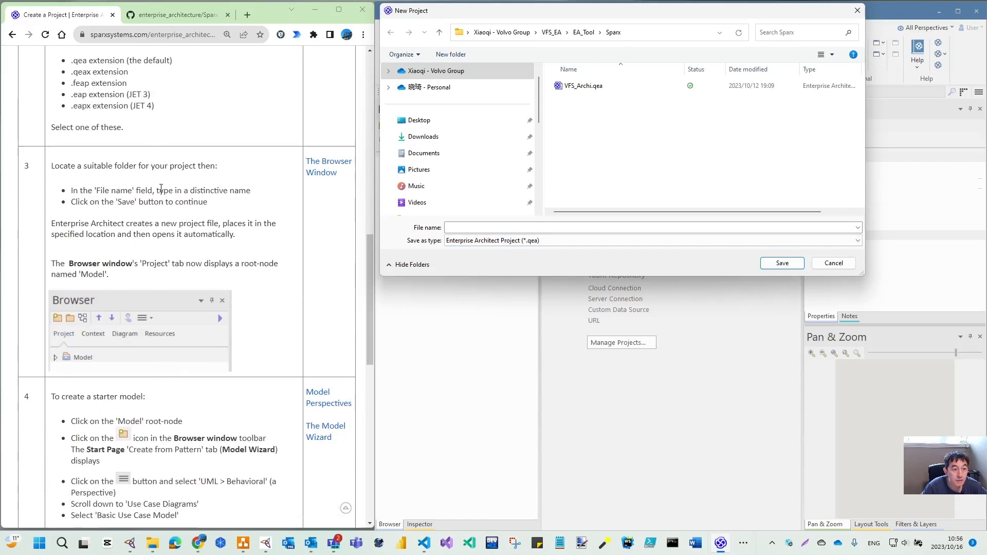
click(456, 225)
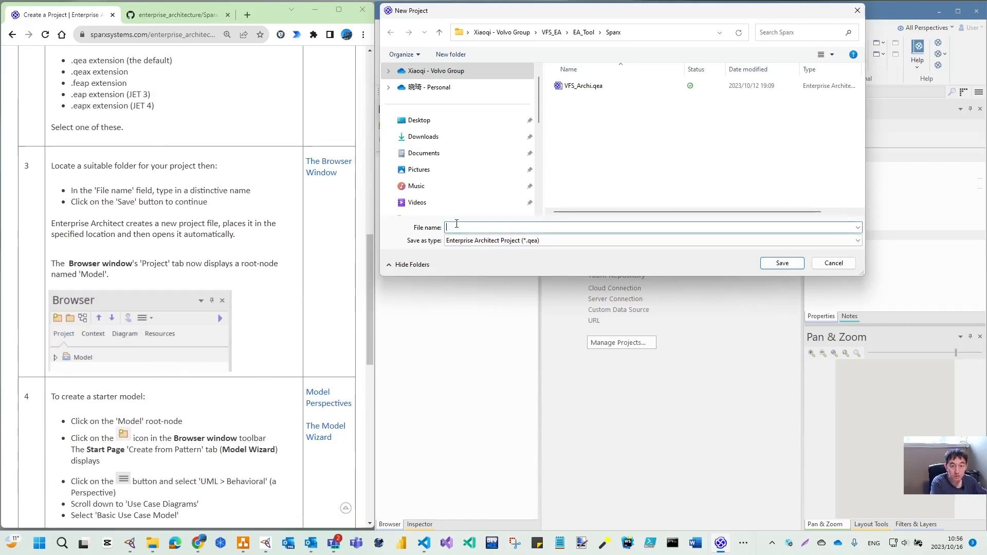
text(Tutoria)
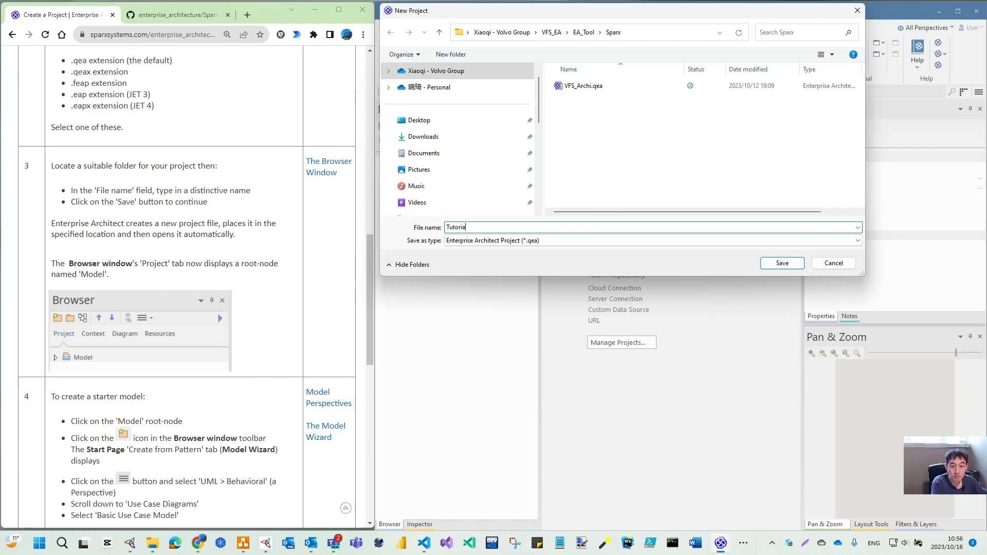
text(l)
key(Home)
text(Quick)
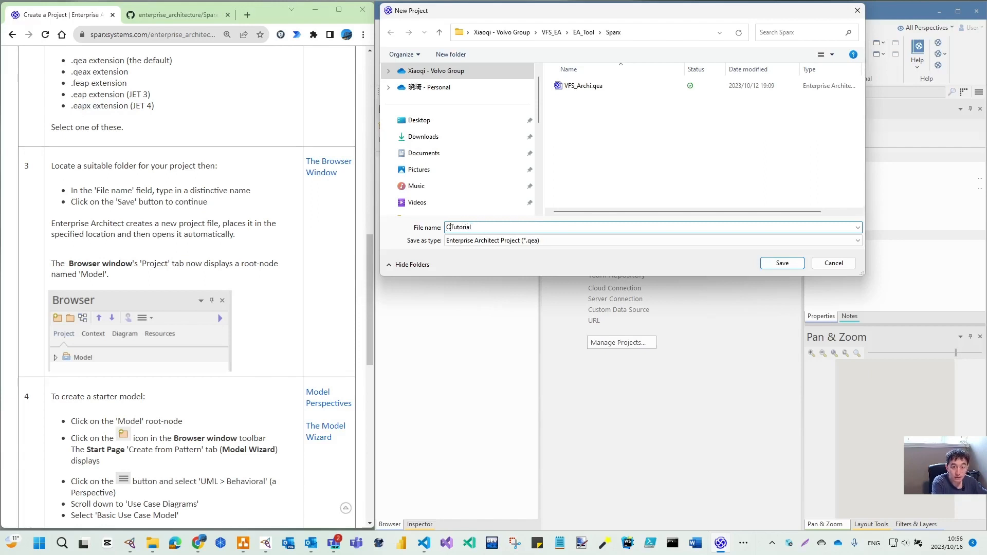
text(_)
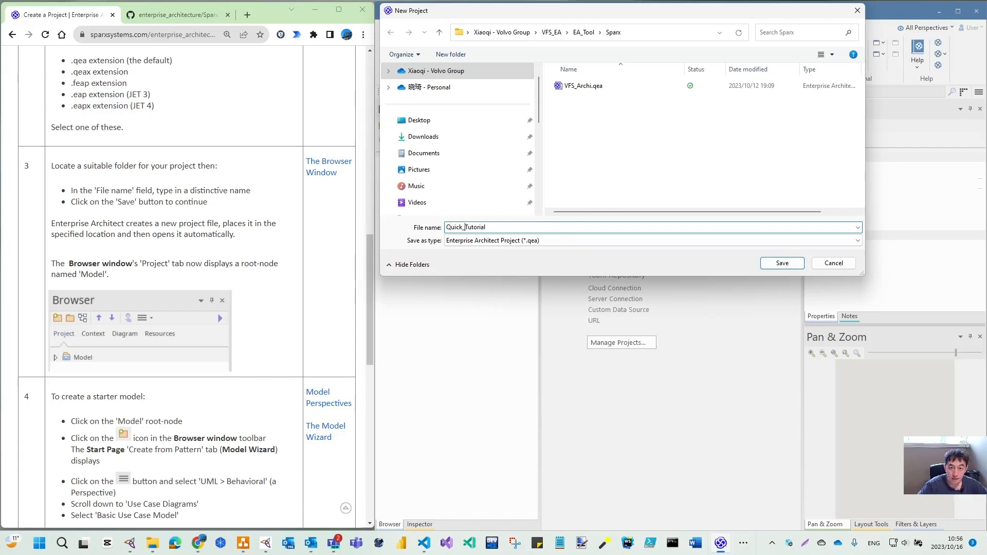
click(781, 264)
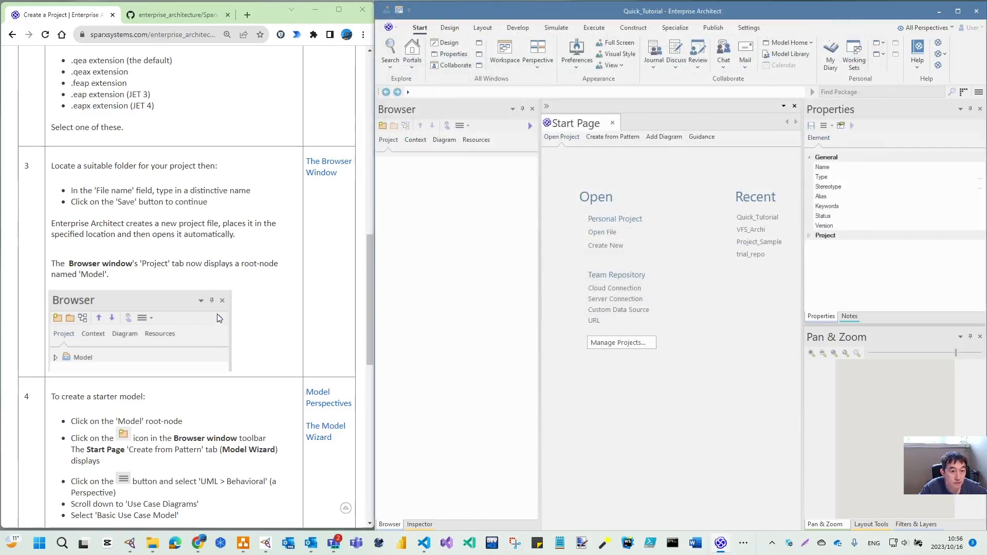
- Bring up the guide's starter model instructions, and narrow the Properties pane and widen the Browser pane in Enterprise Architect
scroll(220, 317, down, 2)
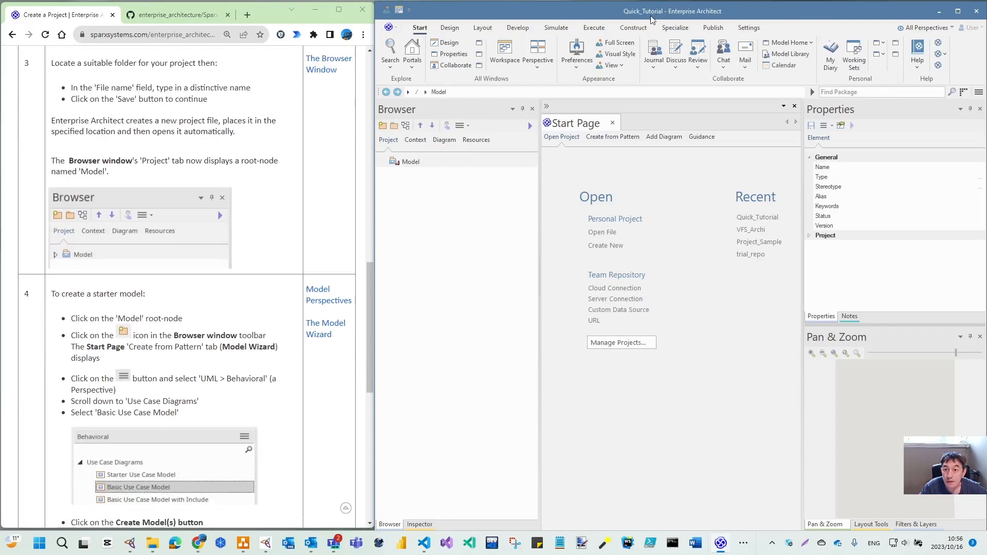
scroll(172, 366, down, 2)
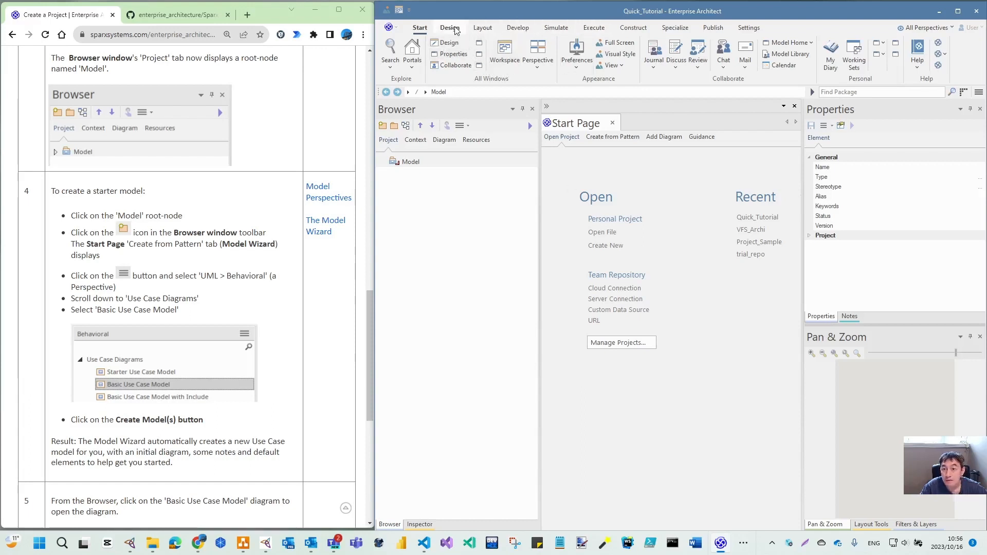
drag(802, 196, 915, 188)
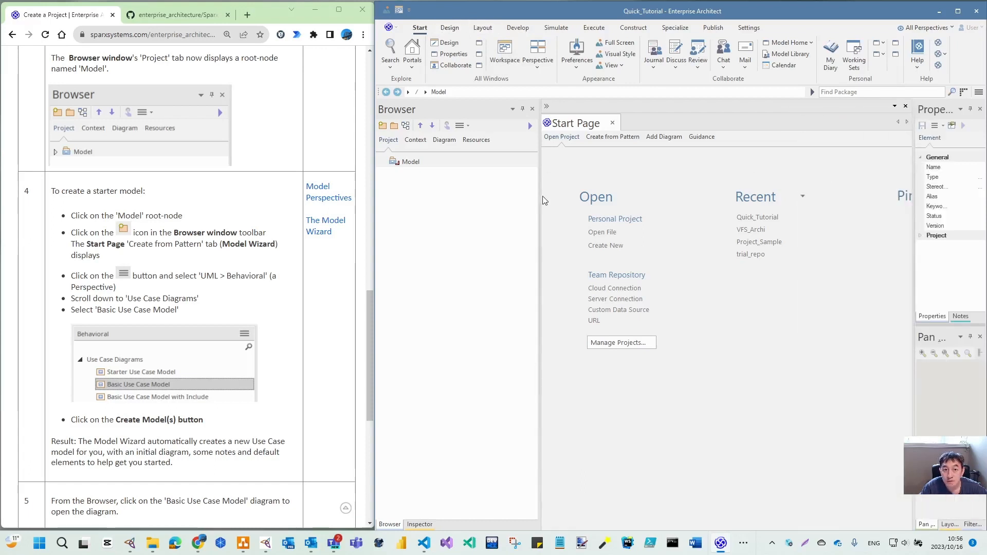
drag(539, 199, 583, 209)
- Open the Model Wizard for the Model root node and limit its patterns to the UML Behavioral perspective
click(406, 162)
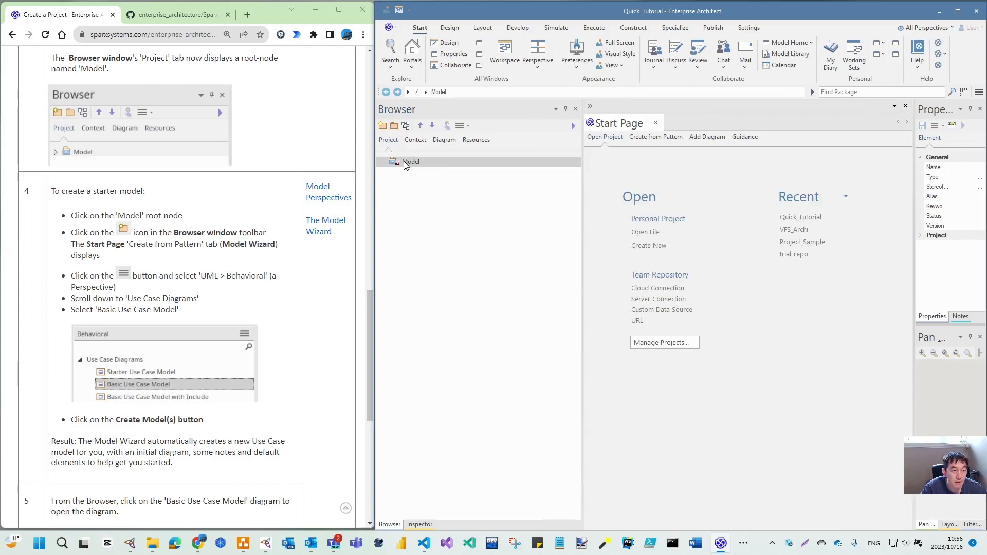
click(382, 127)
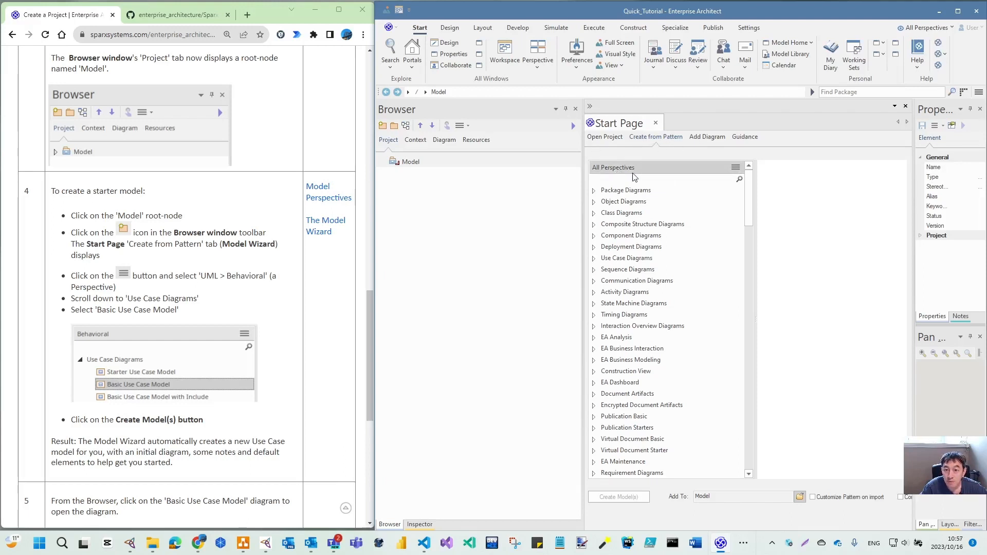
click(735, 168)
mouse_move(718, 208)
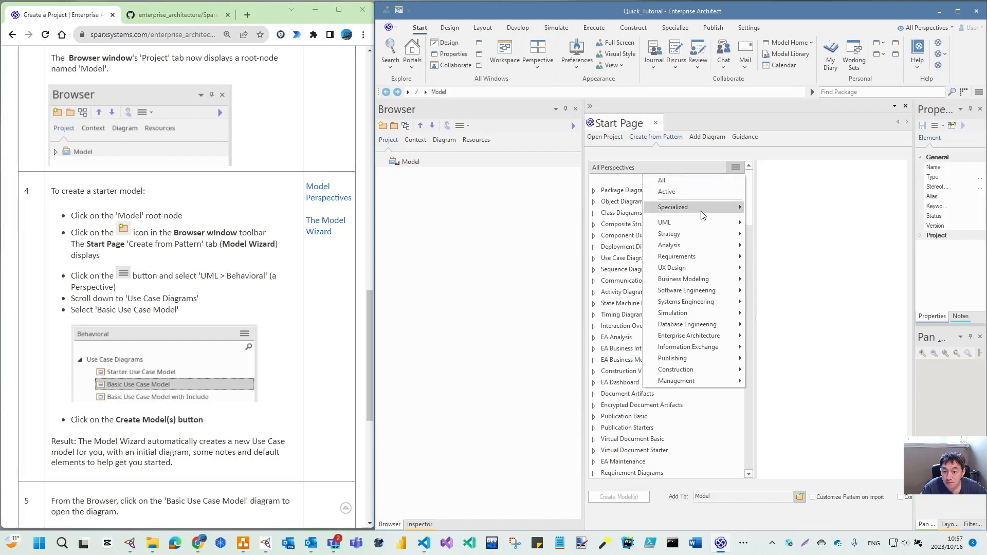
mouse_move(702, 215)
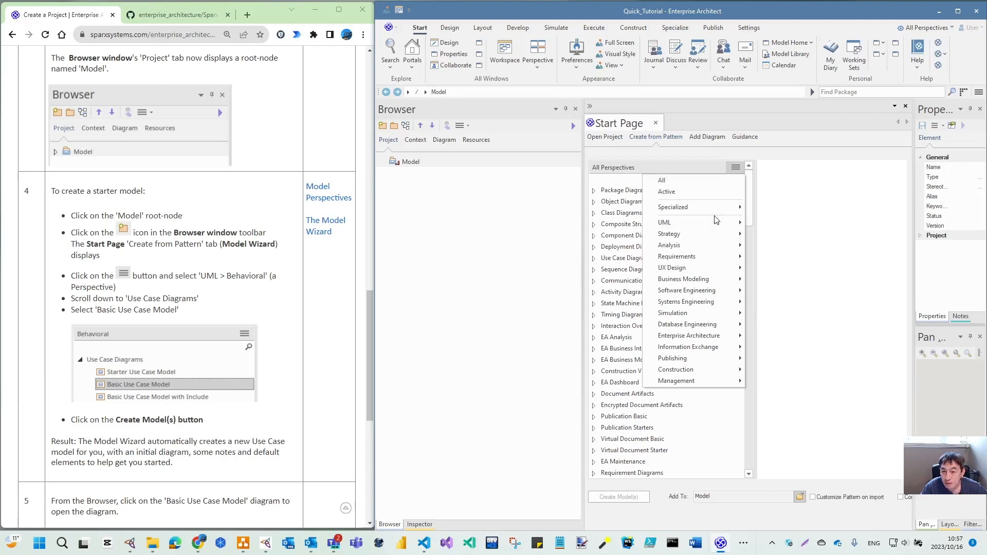
mouse_move(712, 269)
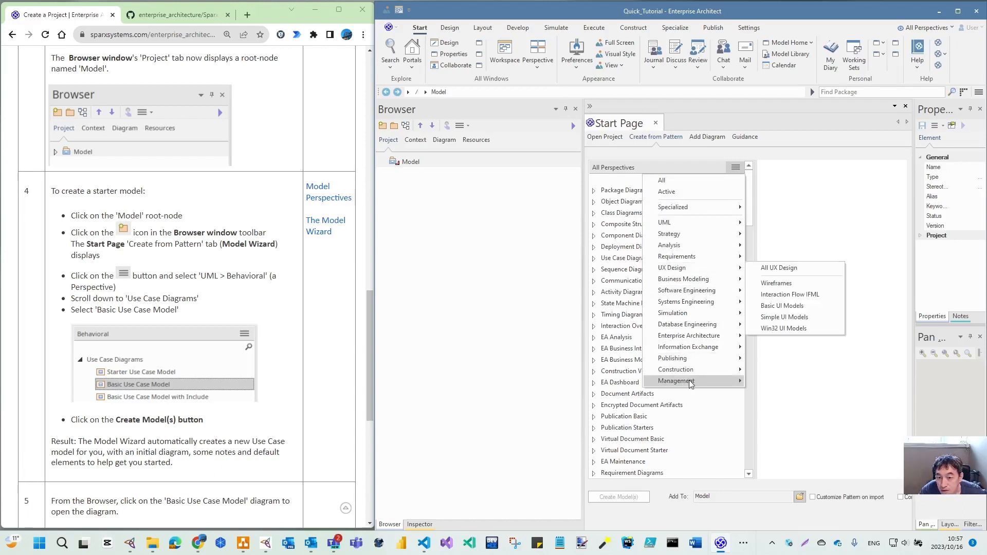
mouse_move(691, 384)
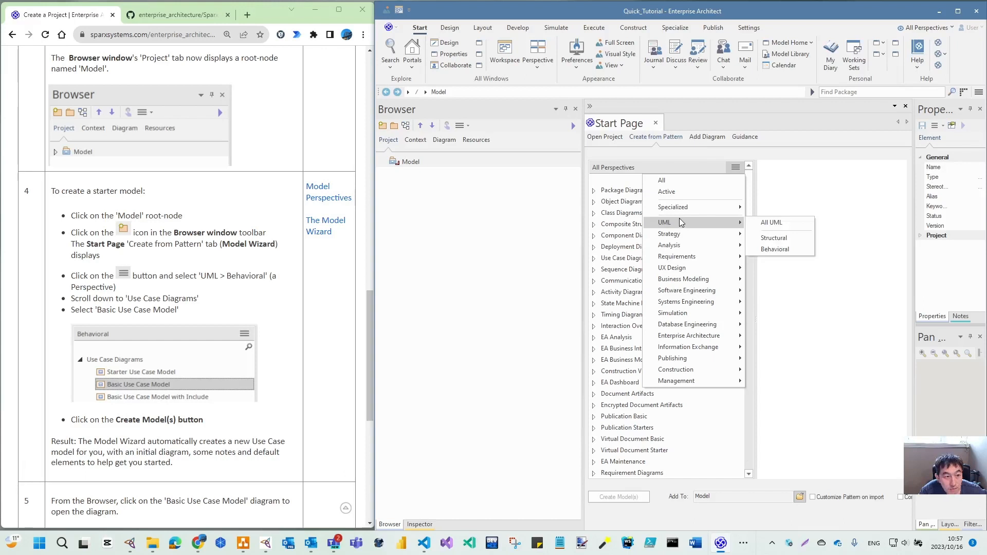
click(782, 249)
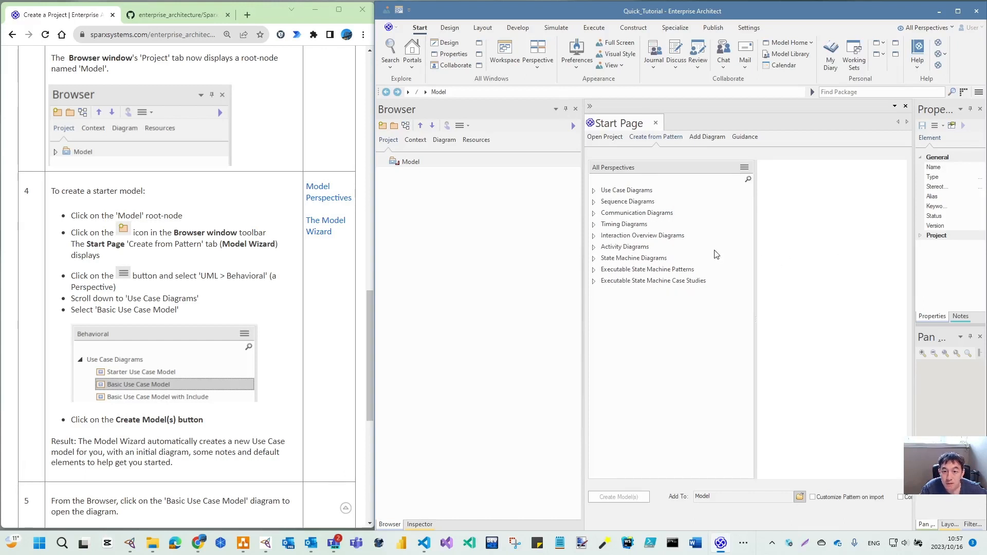
- Create a Basic Use Case Model under the Model root node from the Use Case Diagrams patterns
scroll(135, 303, down, 3)
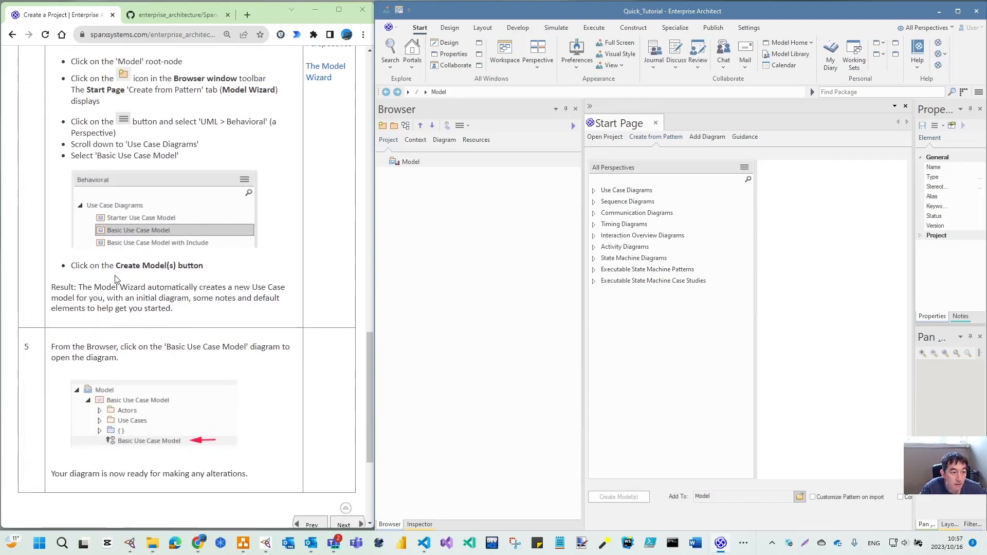
click(594, 190)
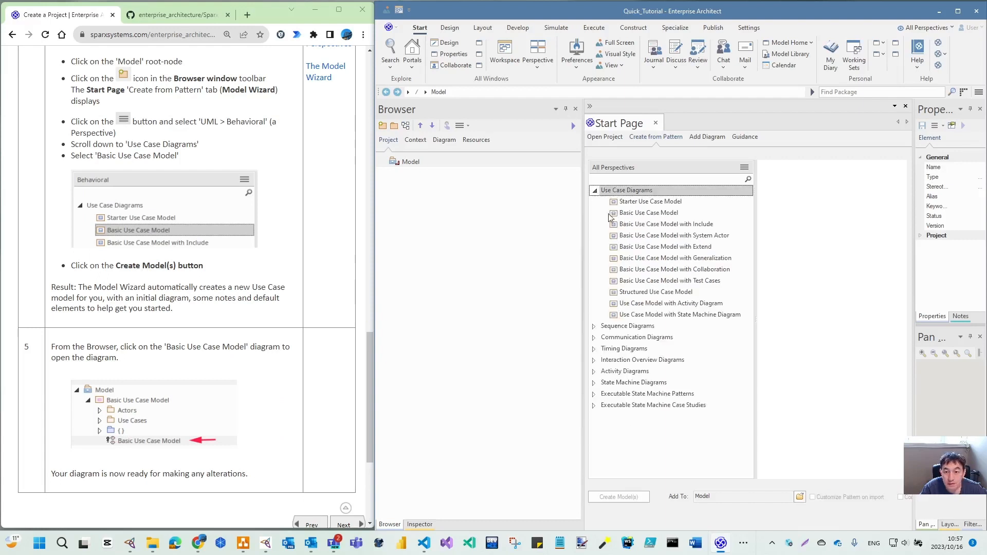
click(638, 215)
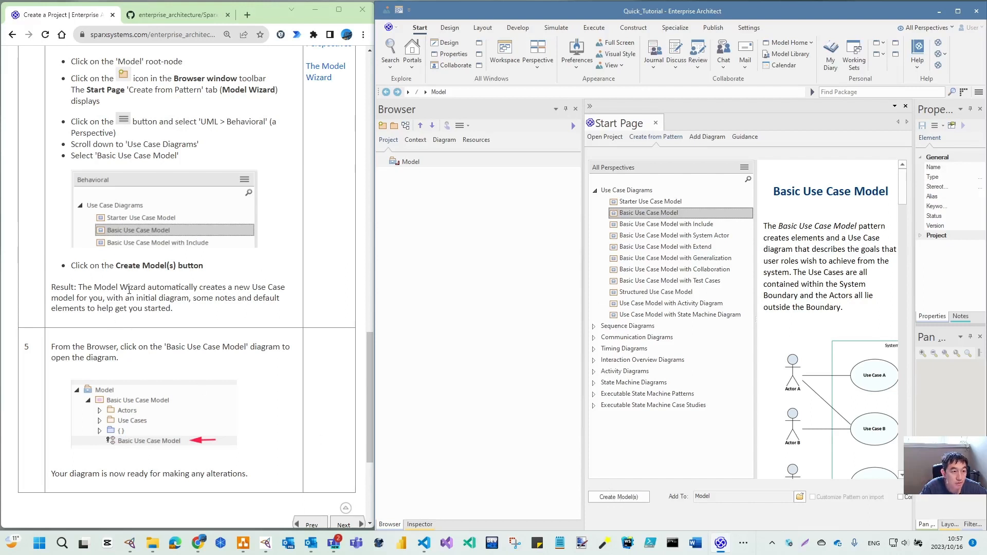
scroll(128, 290, down, 2)
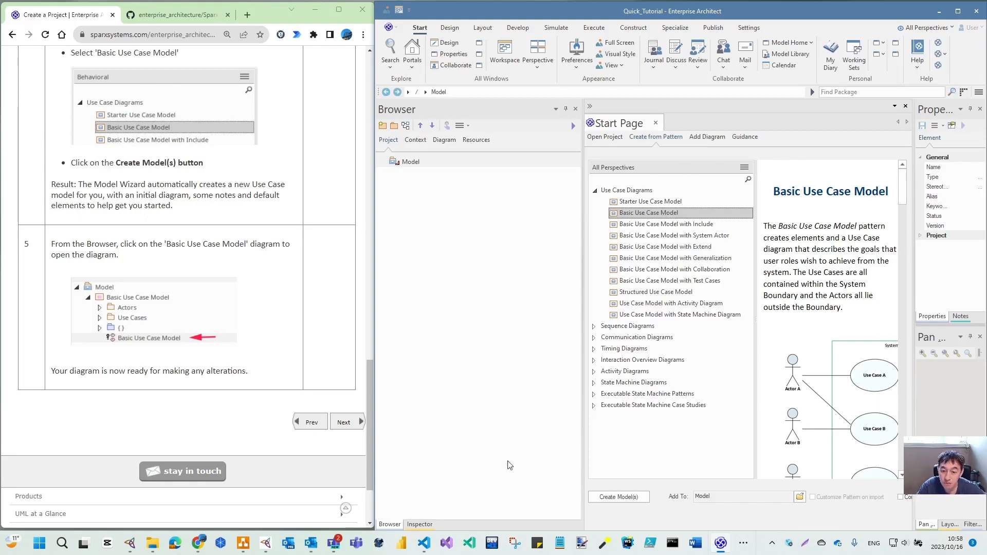
click(627, 500)
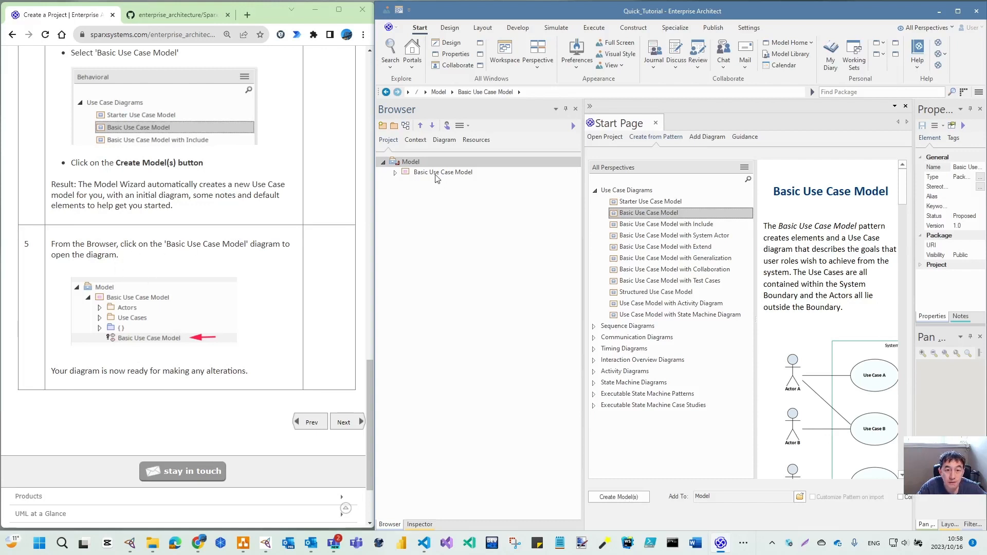
- Open the Basic Use Case Model diagram from the new package and narrow the Browser pane to show more of it
click(395, 174)
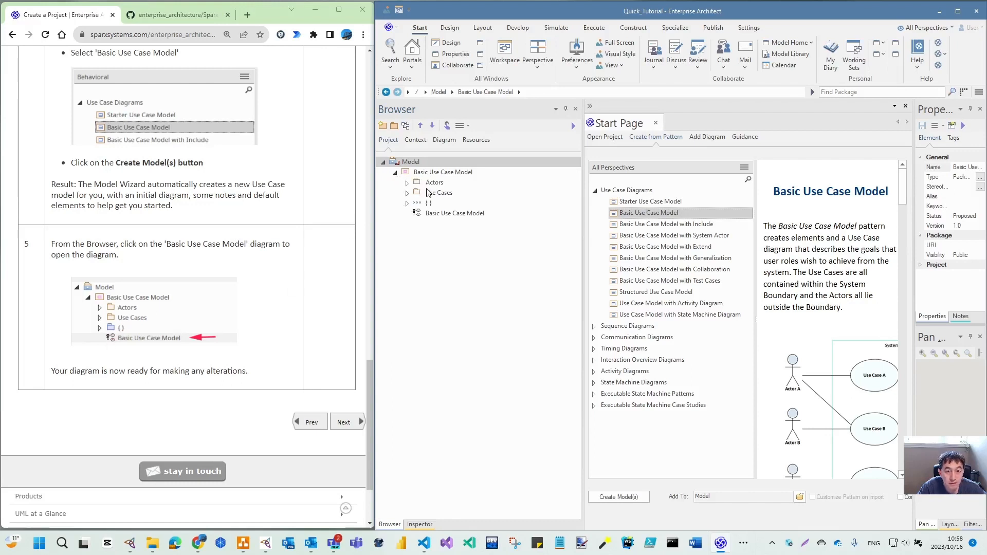
click(440, 215)
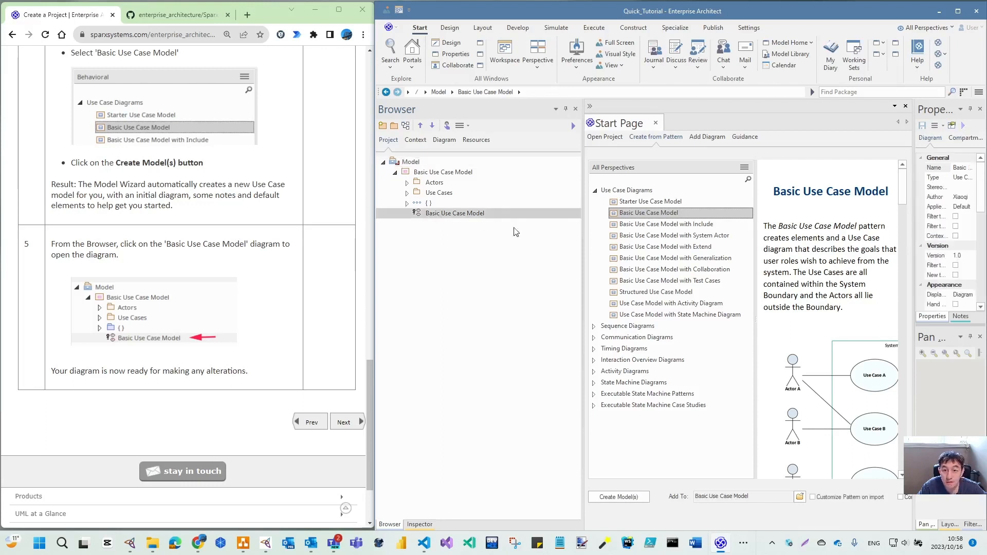
double_click(436, 214)
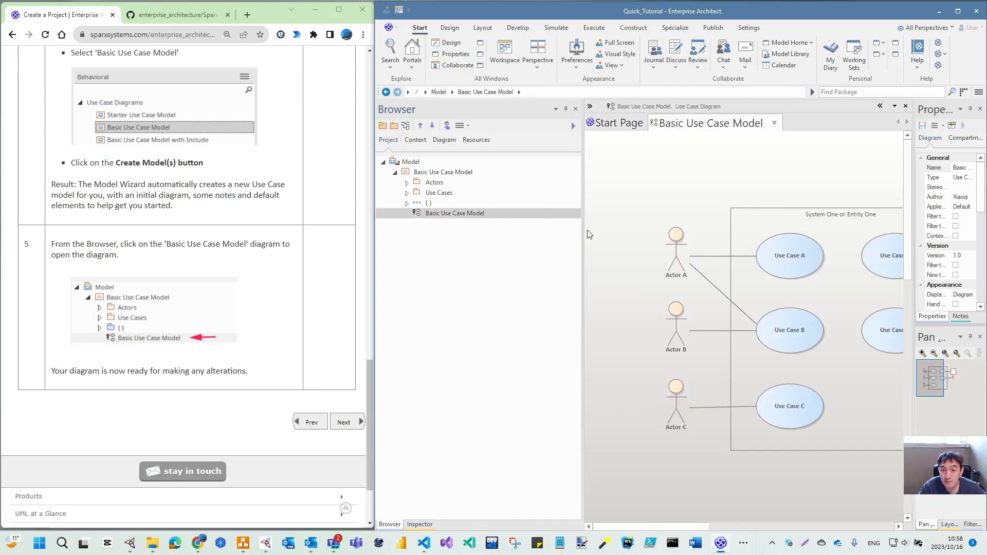
drag(583, 232, 499, 233)
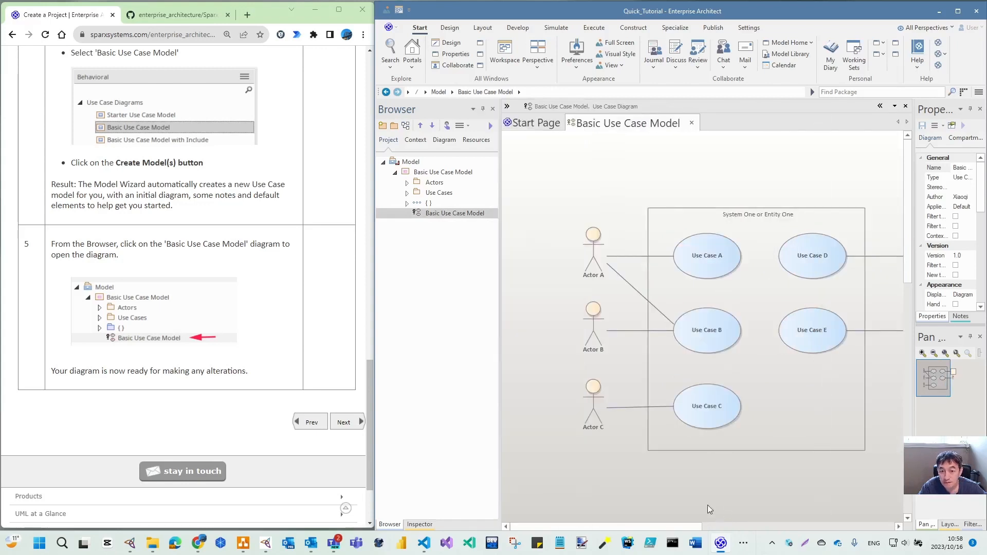
drag(662, 528, 694, 530)
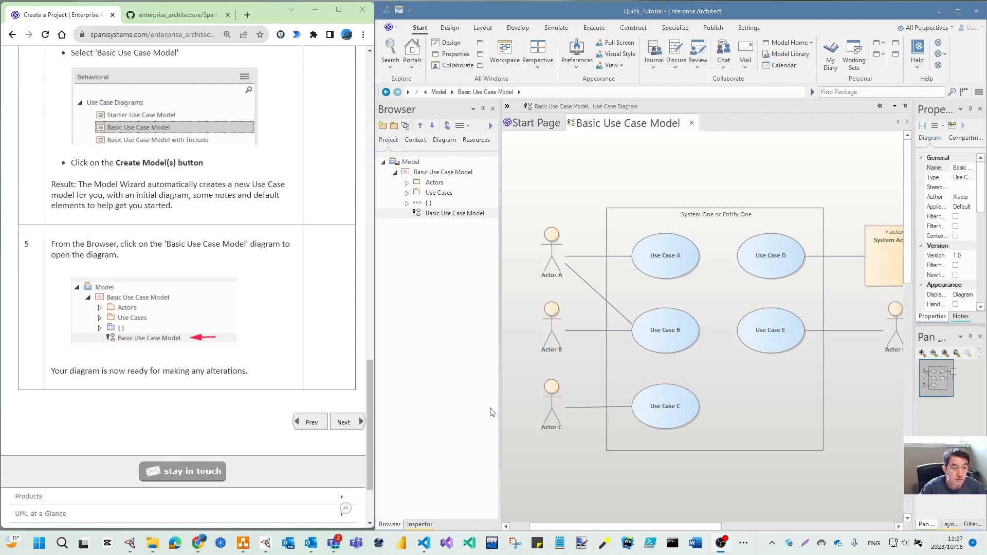
- Go to the guide's Add a View to your Model page and read its steps for adding a view
click(348, 424)
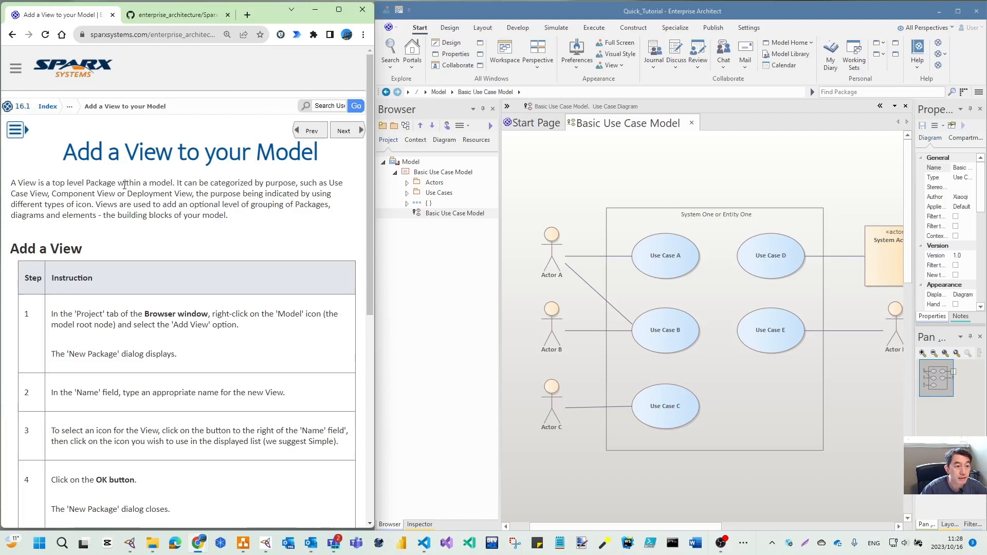
click(504, 11)
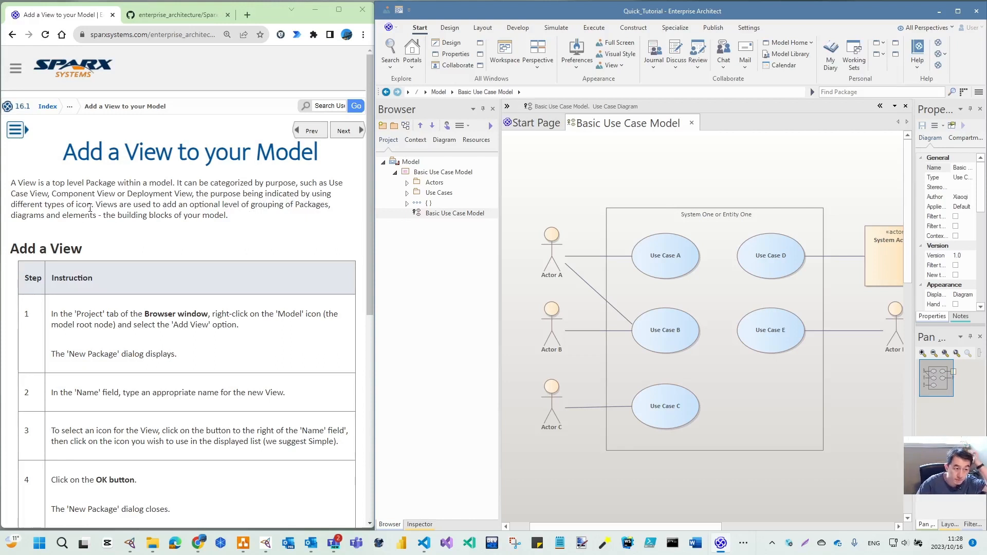
scroll(93, 242, down, 1)
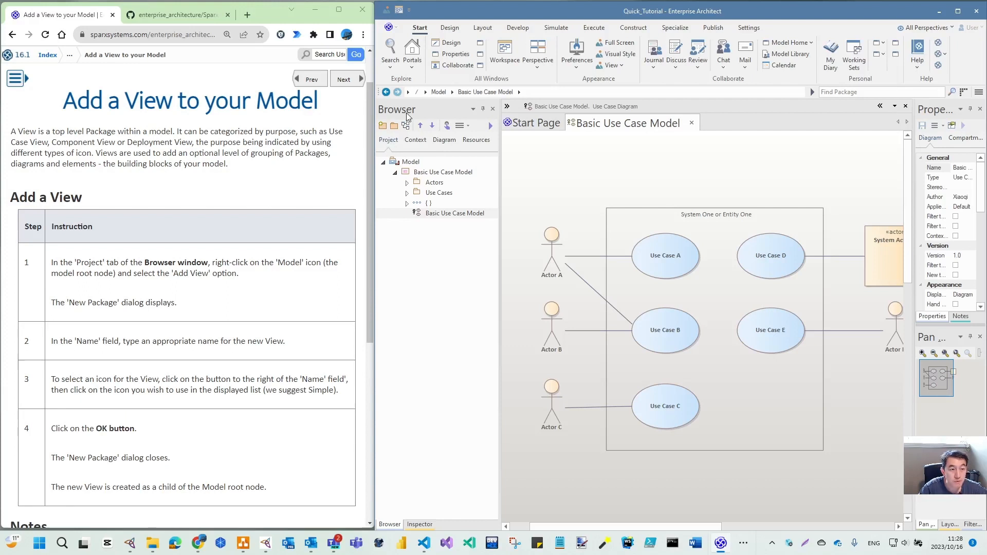
- Add a view named Use_Case_View to the Model root node with the Simple icon and Create Diagram as its initial content
right_click(415, 163)
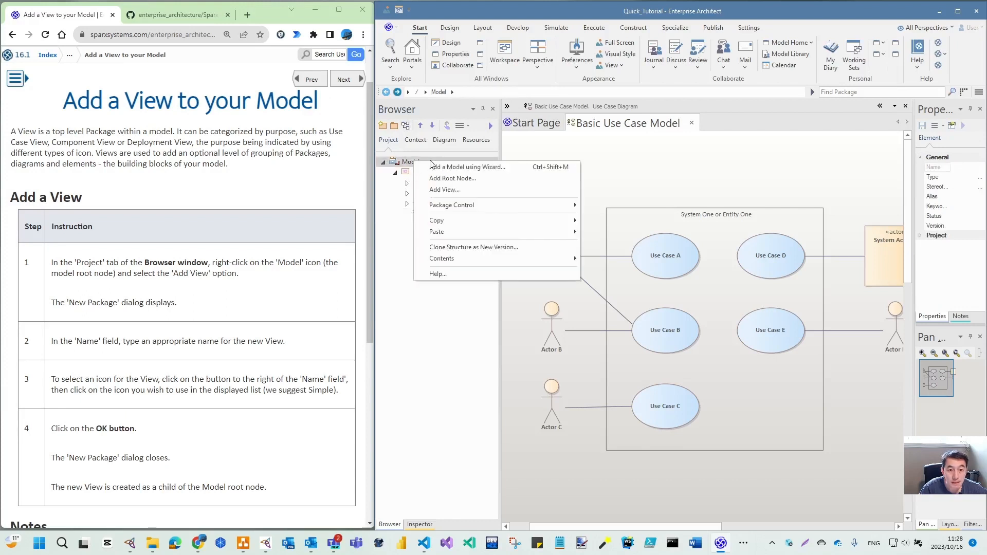
click(460, 190)
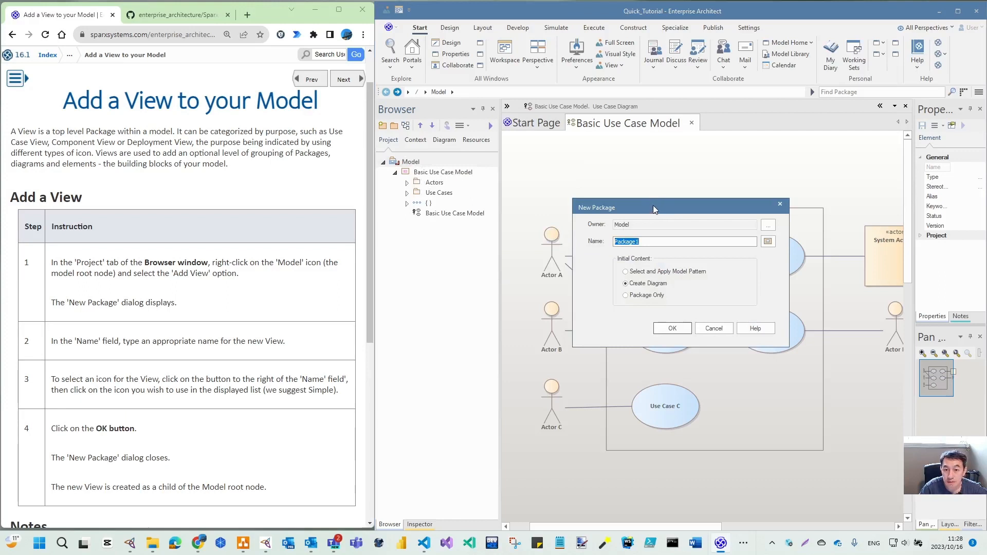
drag(653, 207, 461, 249)
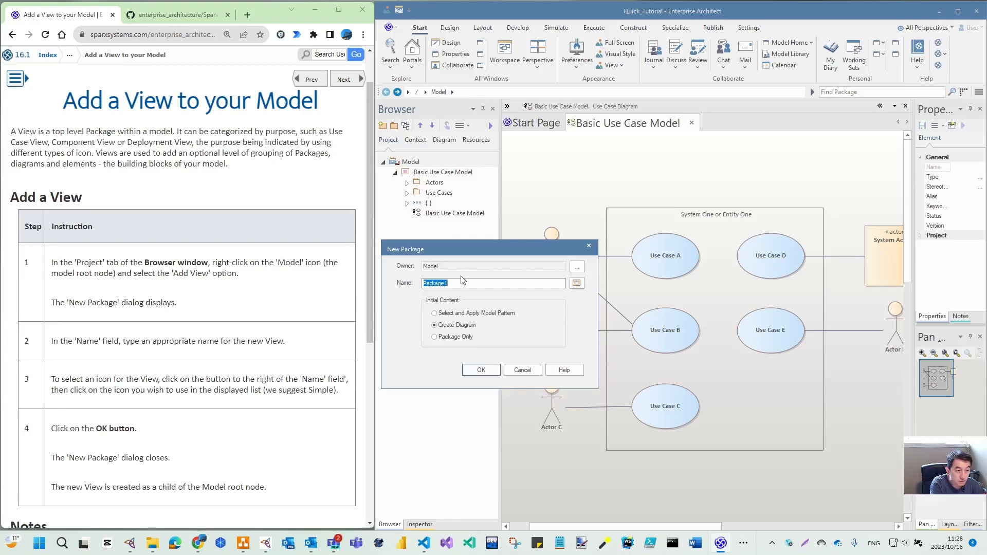
text(Use_Case_View)
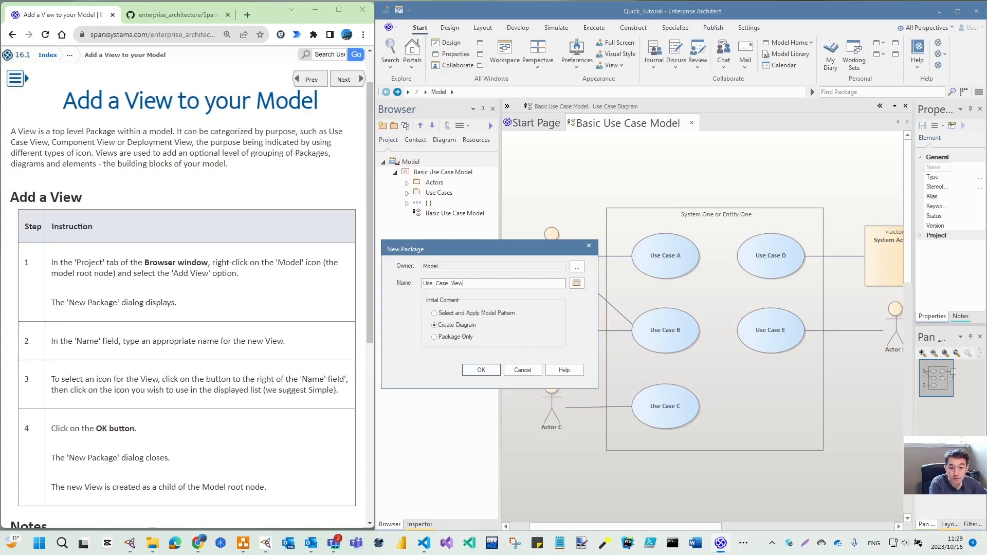
scroll(110, 402, down, 2)
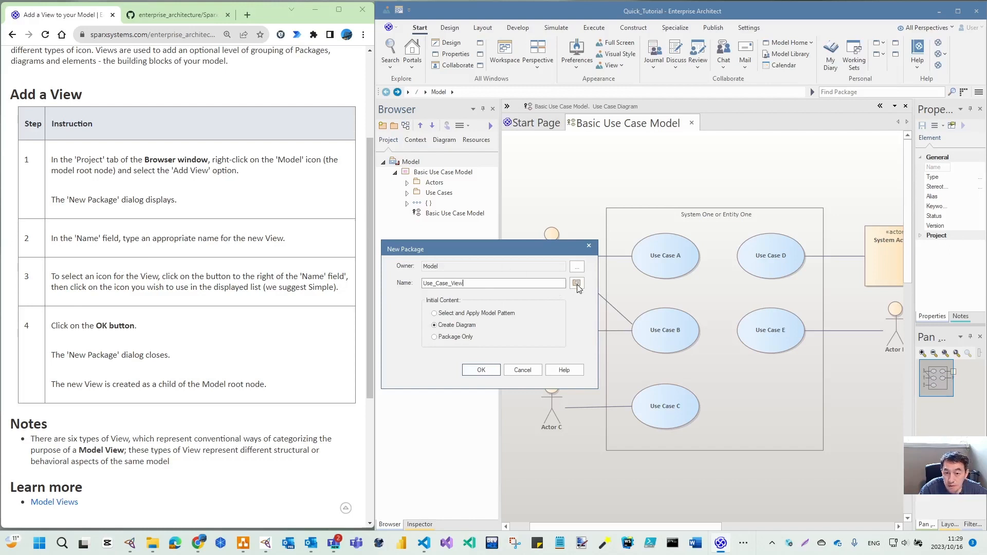
click(576, 284)
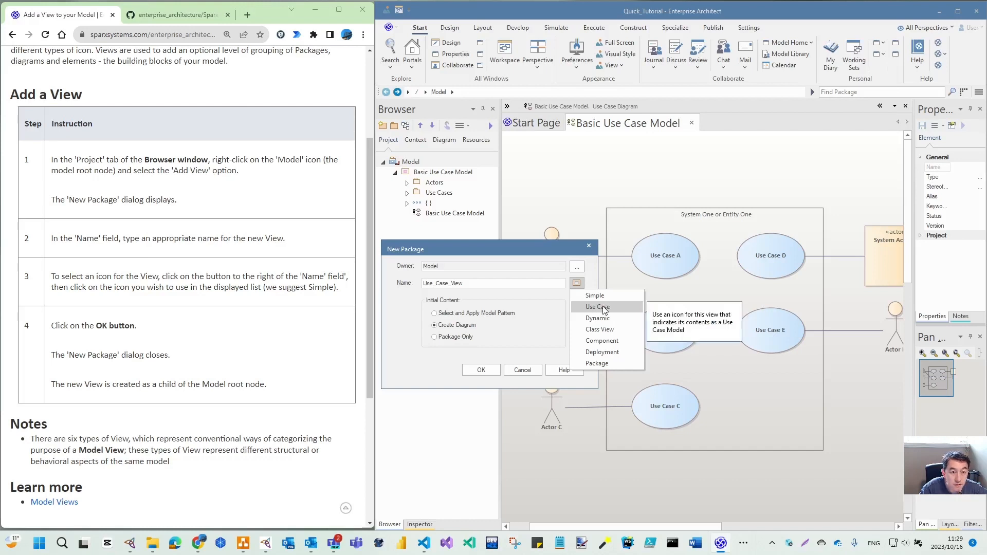
click(595, 296)
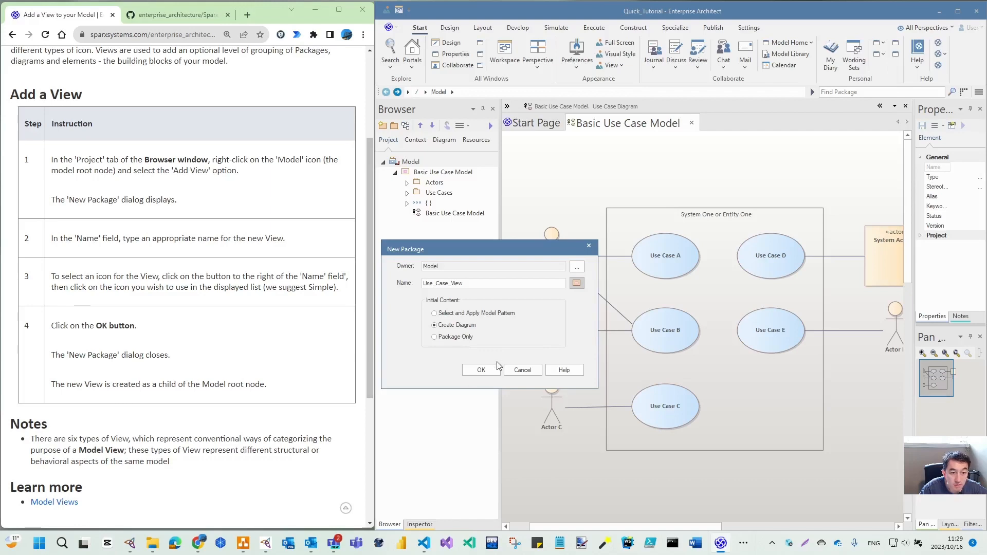
click(481, 370)
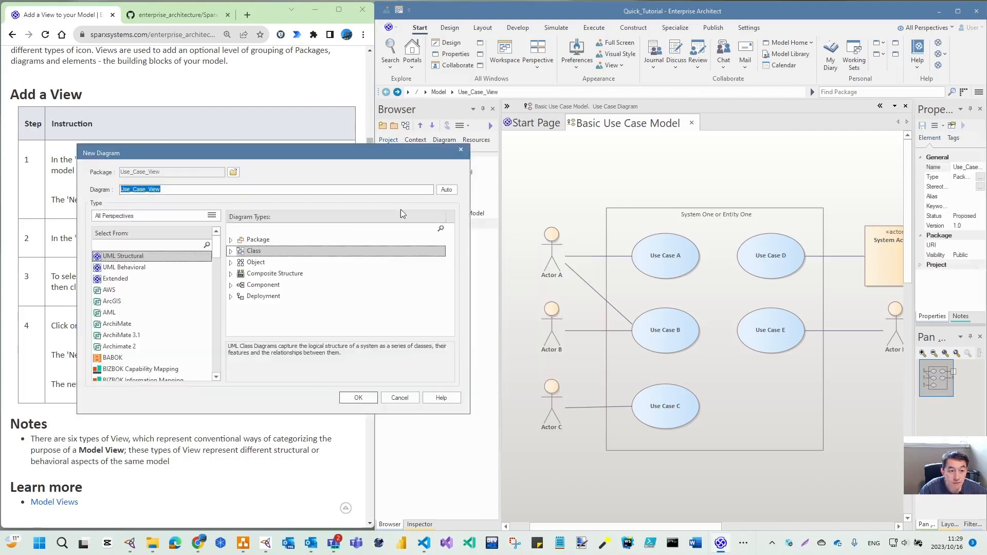
- Move the New Diagram dialog off the guide, advance to the Add New Packages page and read its access methods and package options
drag(307, 155, 693, 173)
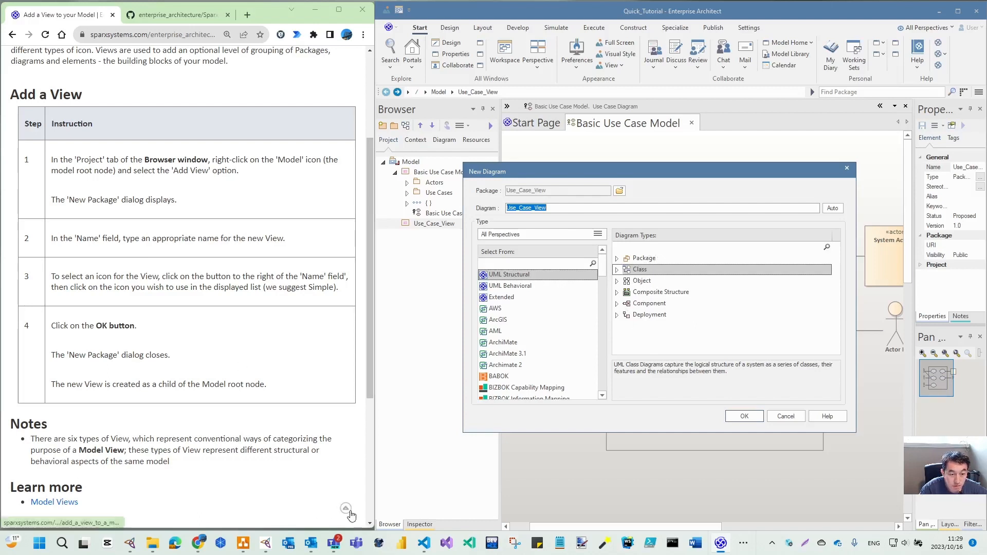
scroll(298, 462, down, 3)
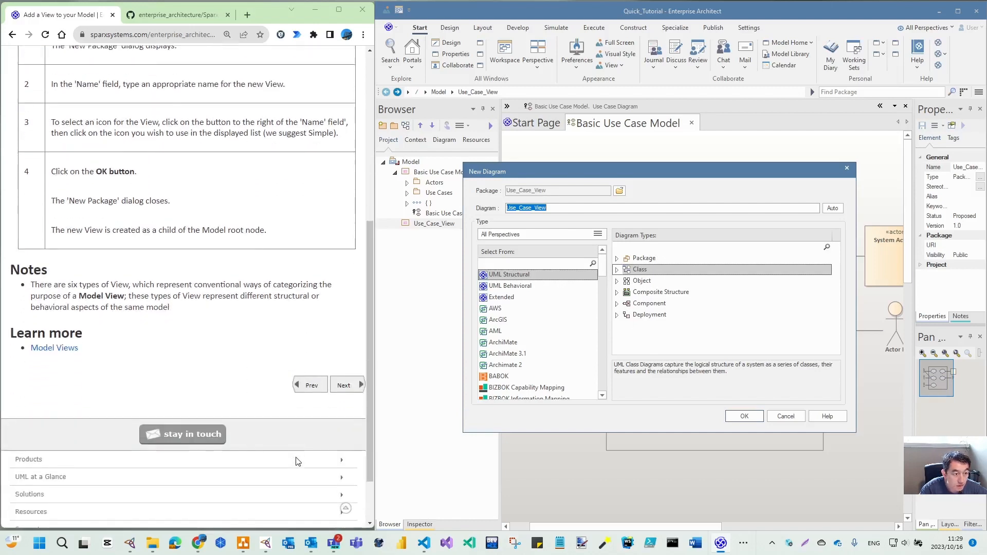
click(352, 388)
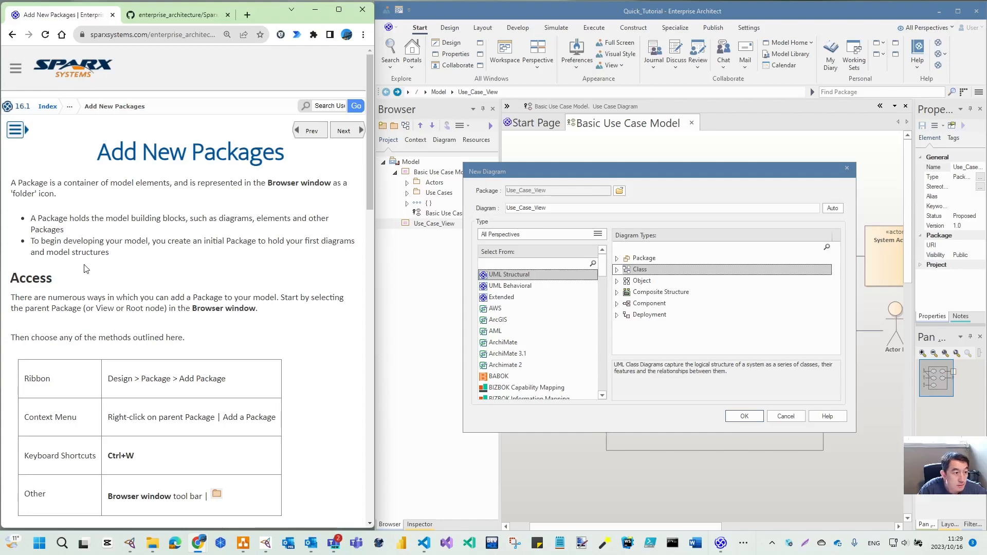
scroll(86, 269, down, 2)
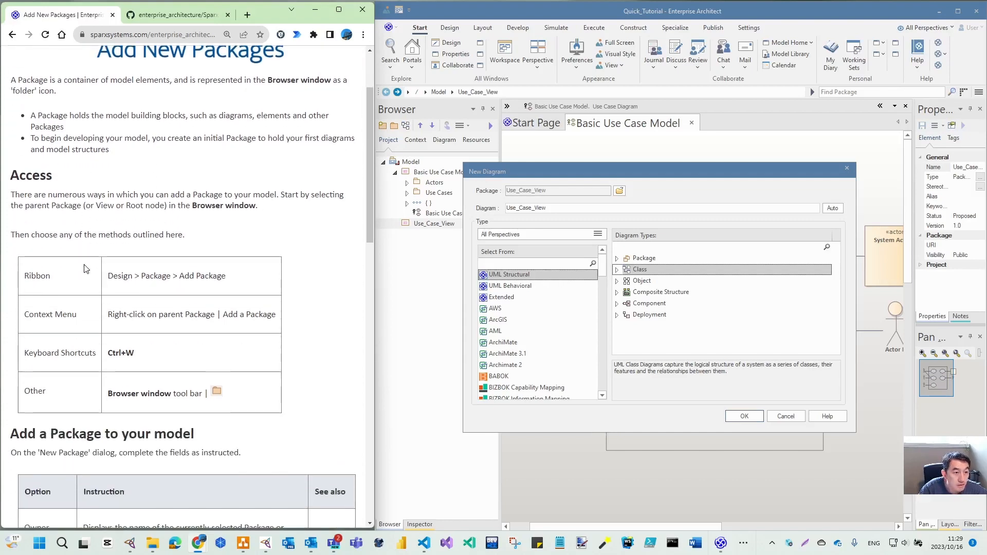
scroll(86, 269, down, 2)
scroll(86, 268, down, 1)
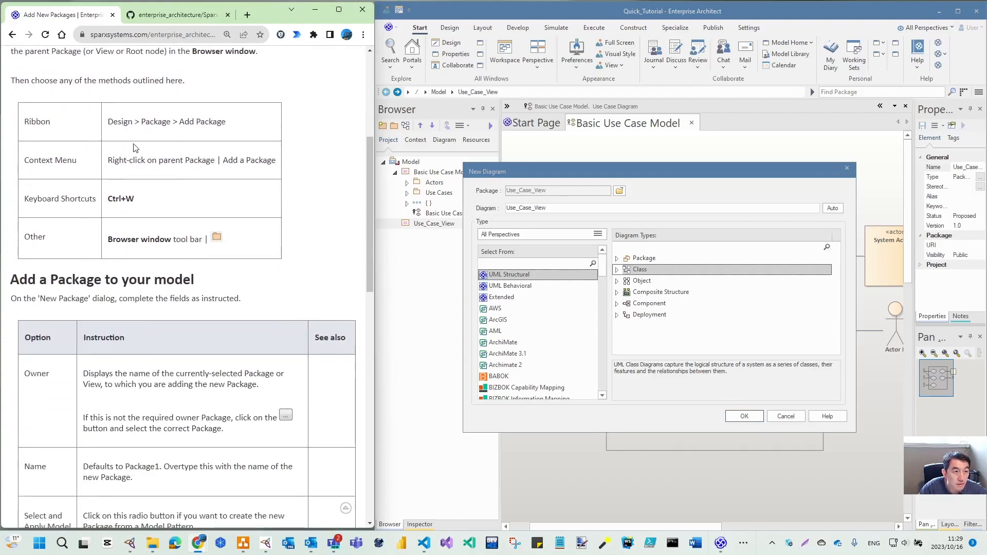
scroll(175, 149, up, 4)
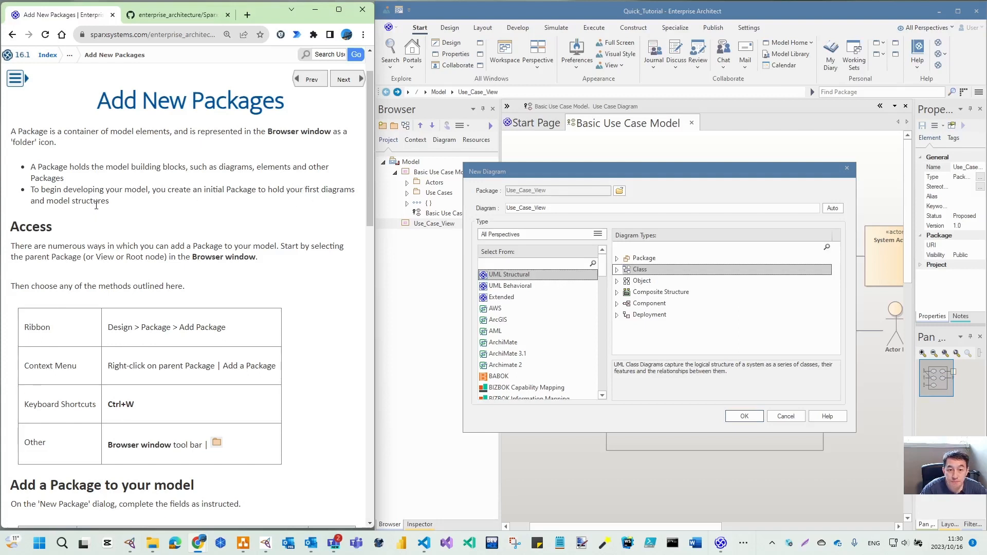
scroll(90, 293, down, 6)
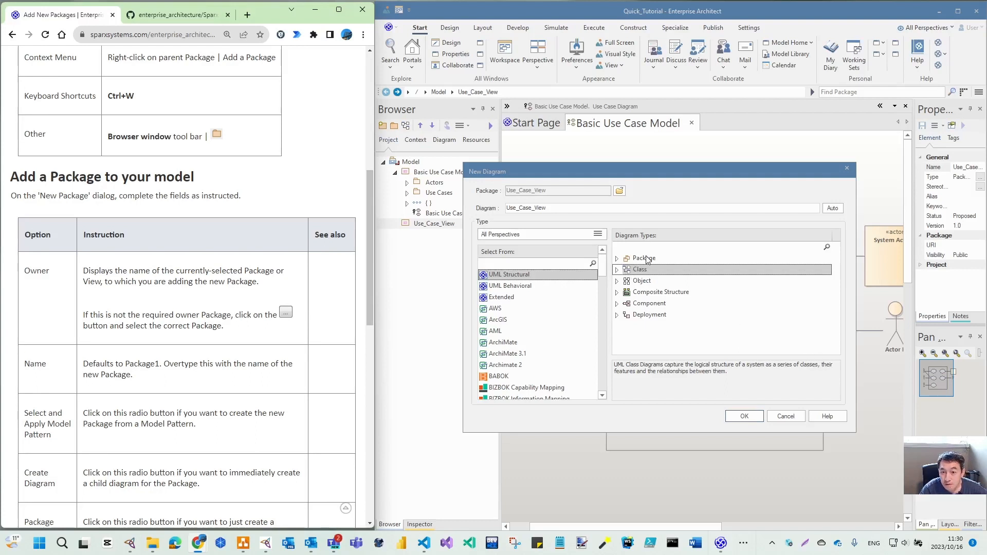
- Create the Use_Case_View diagram with the UML Structural Package type and open it
click(621, 259)
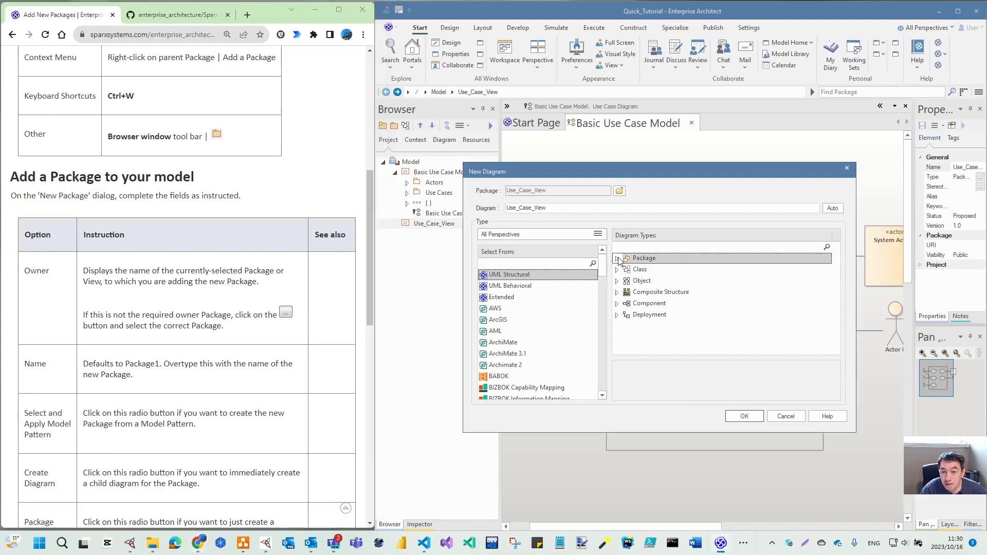
click(618, 261)
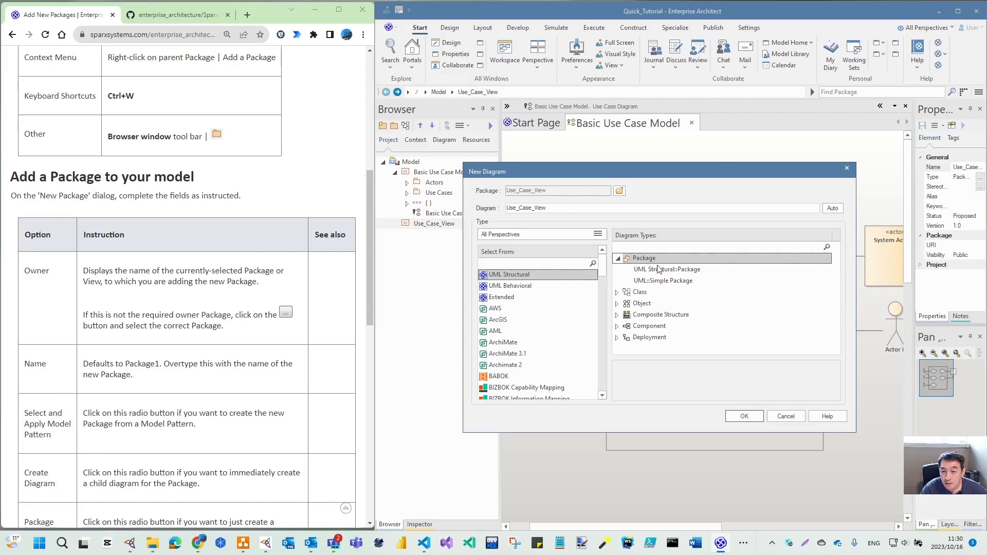
click(749, 415)
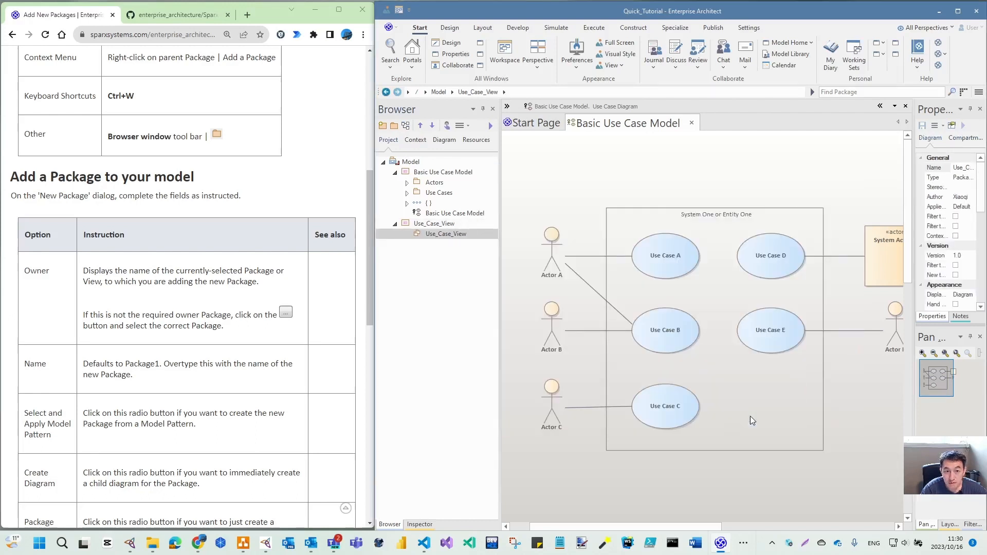
double_click(440, 234)
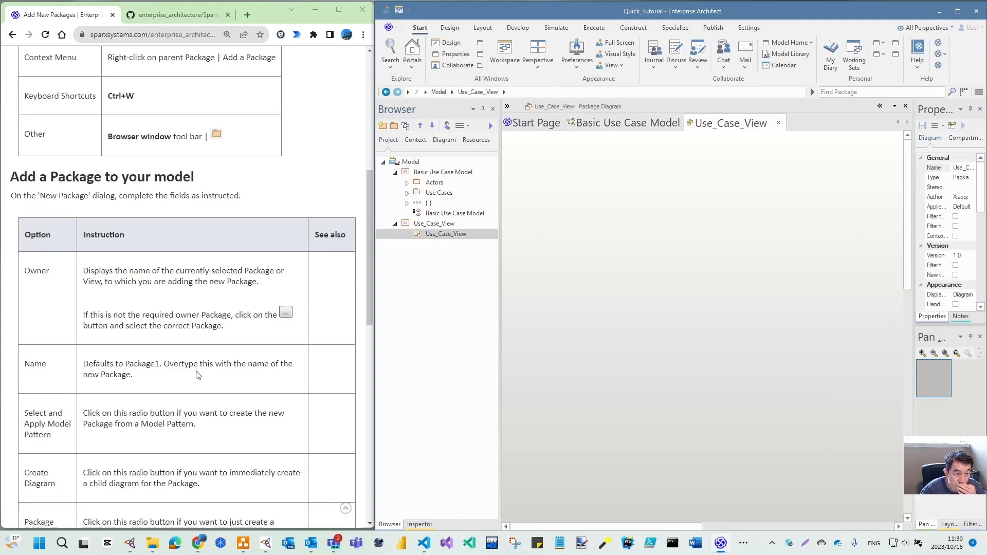
- Collapse the Use_Case_View package in the Browser and check the commands available for the Model root node
click(395, 224)
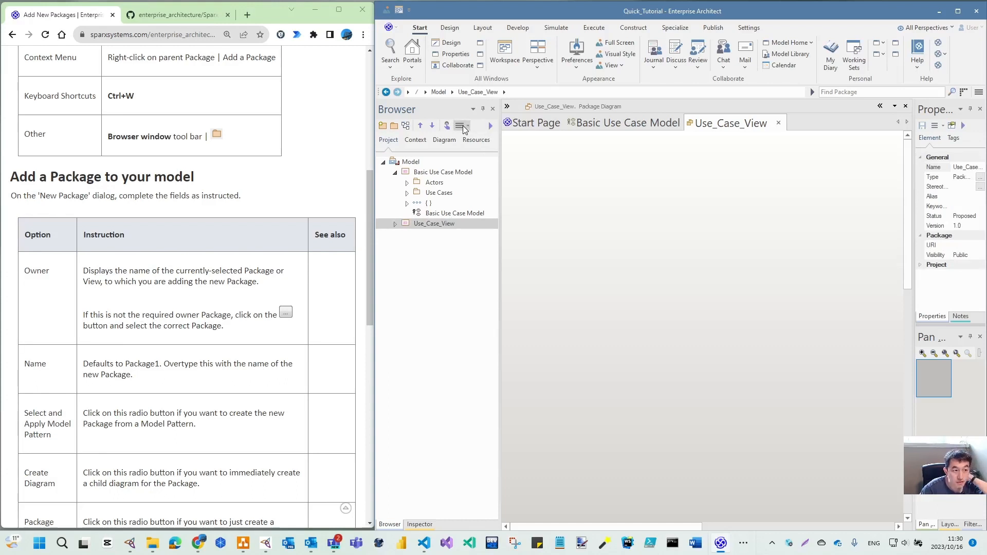
right_click(396, 163)
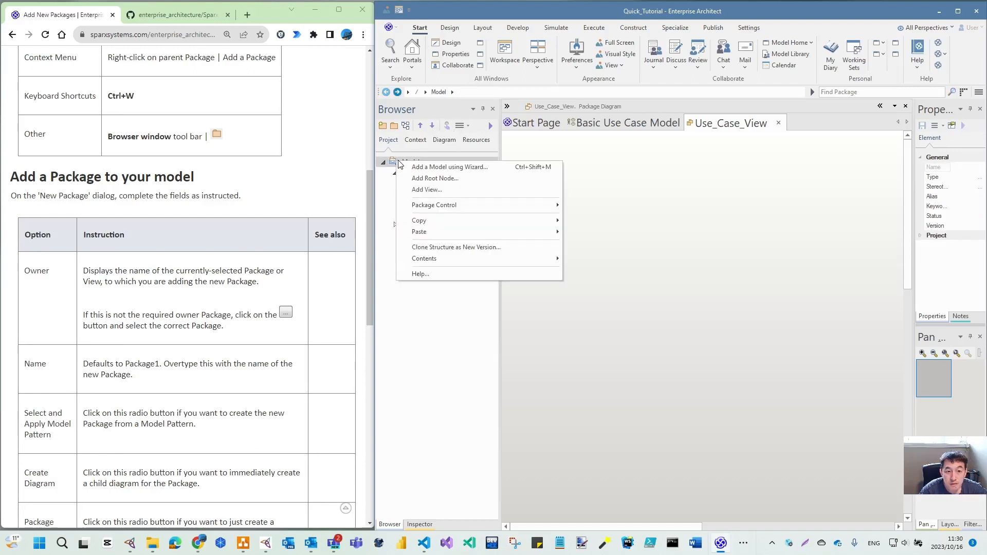
click(444, 314)
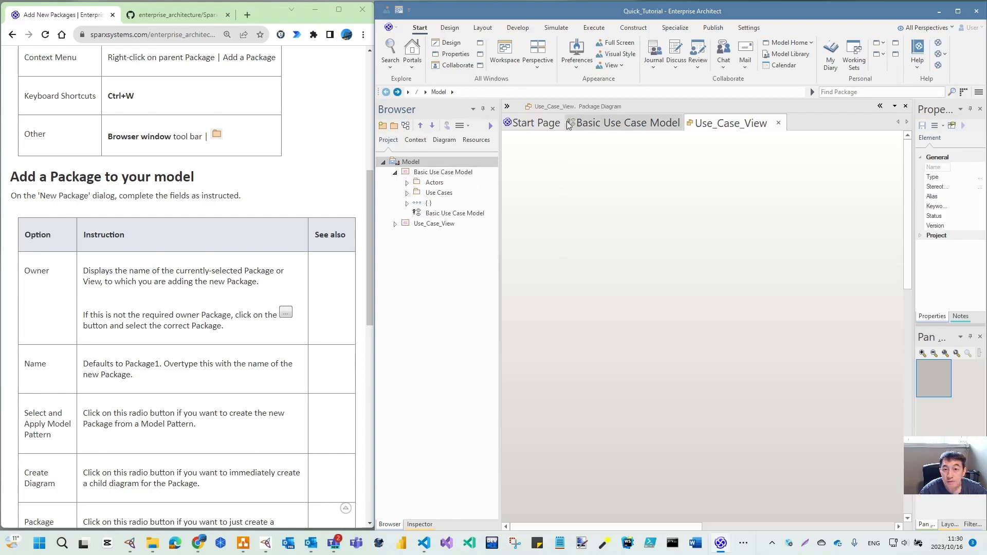
- Close the Use_Case_View diagram and look through the Browser's Diagram, Resources and Context views before returning to the project tree
click(779, 123)
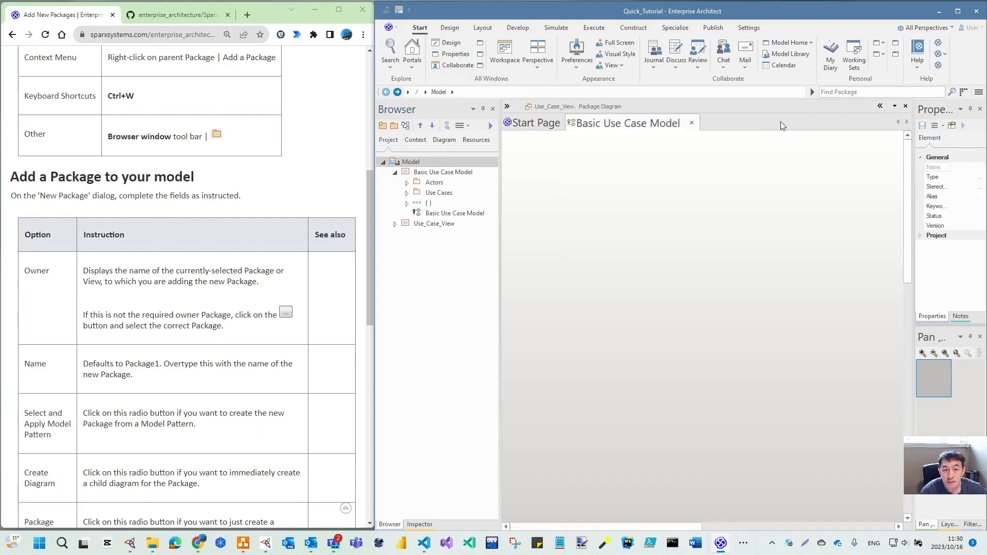
click(444, 142)
click(479, 143)
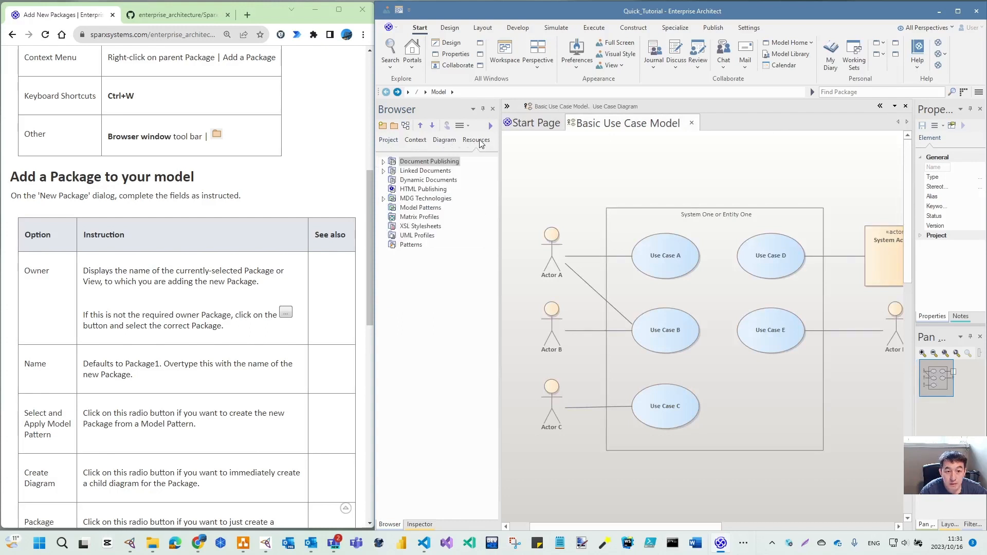
click(415, 142)
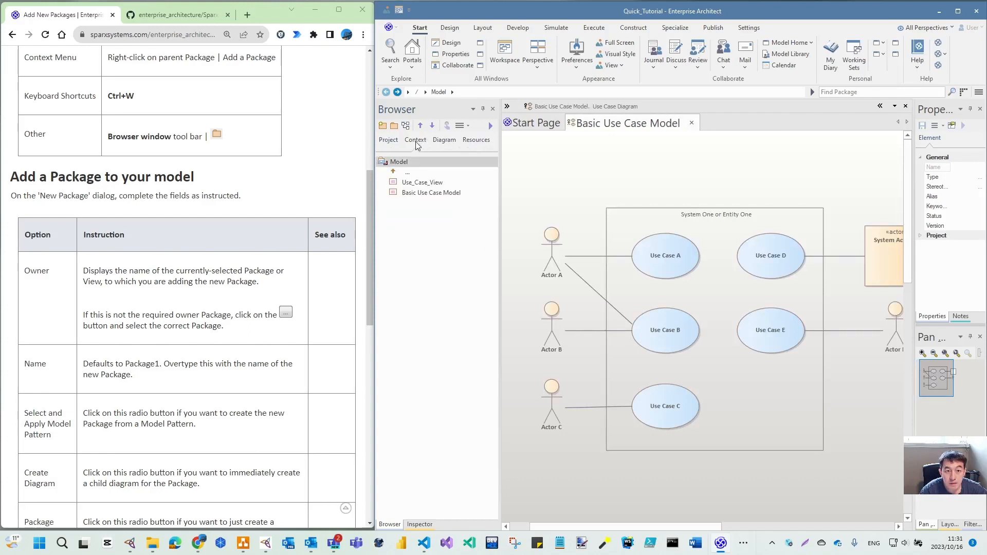
click(388, 142)
- Start a new package under the Model root node and name it Test_Package
click(461, 126)
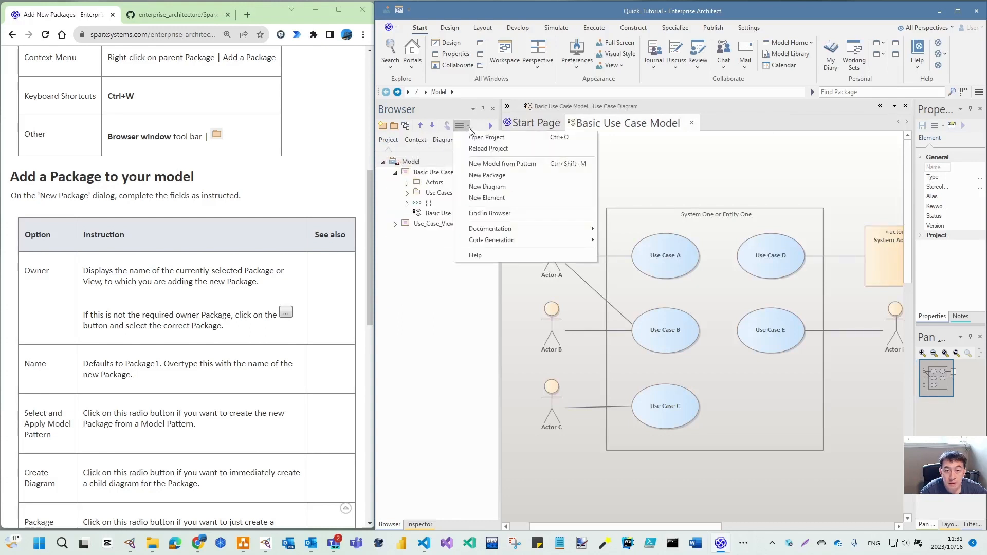
click(495, 175)
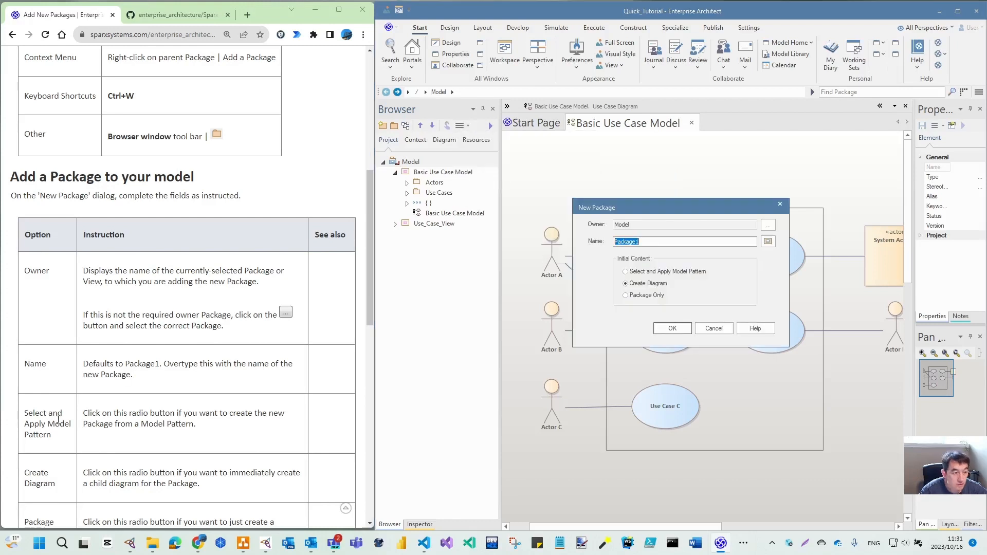
scroll(334, 308, down, 1)
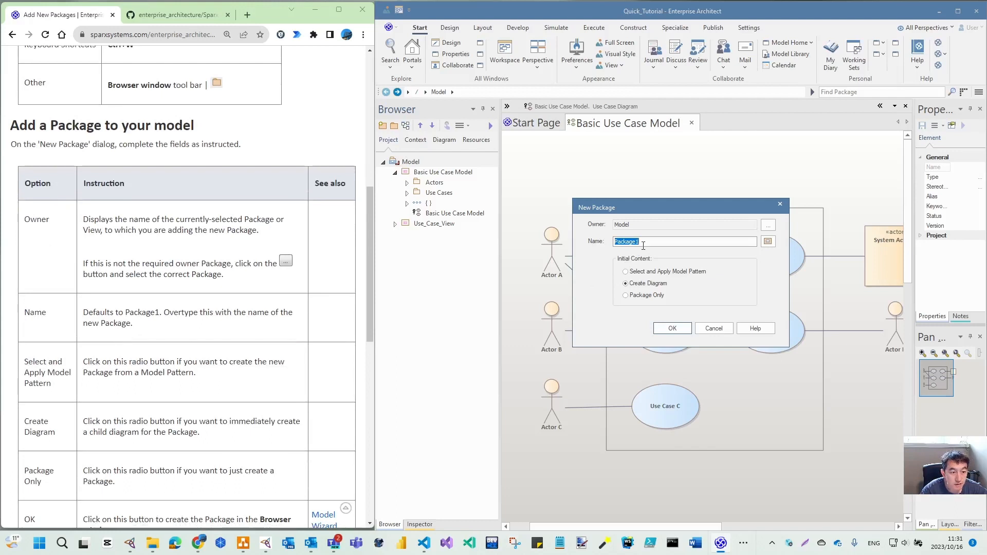
text(N)
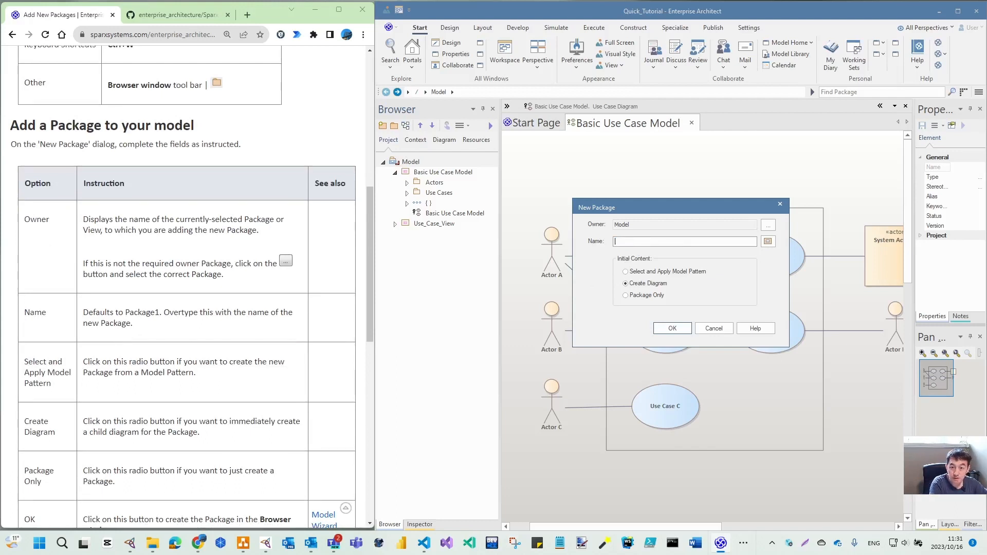
text(est)
text(Te)
text(st_Pc)
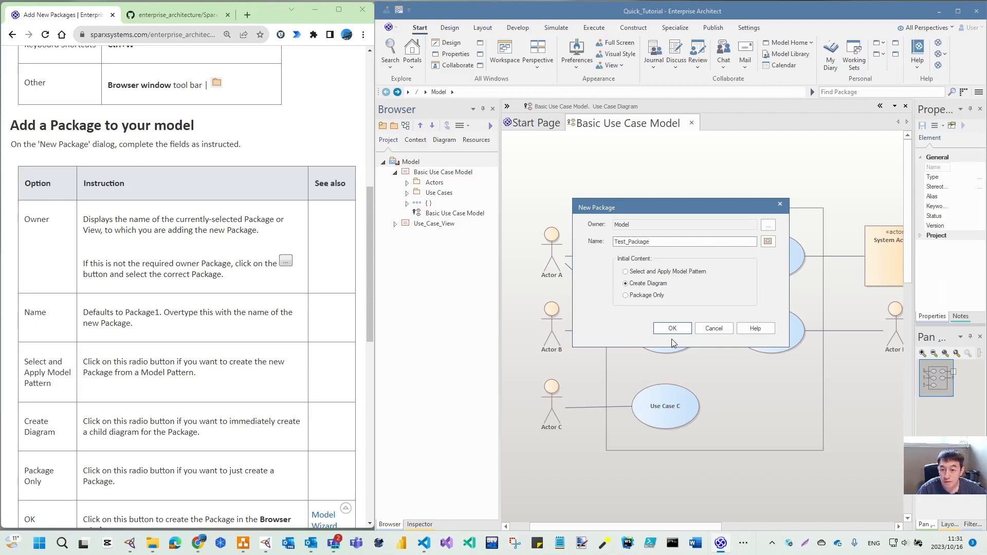
- Read the guide's initial content options and give Test_Package the Package icon
scroll(183, 352, down, 2)
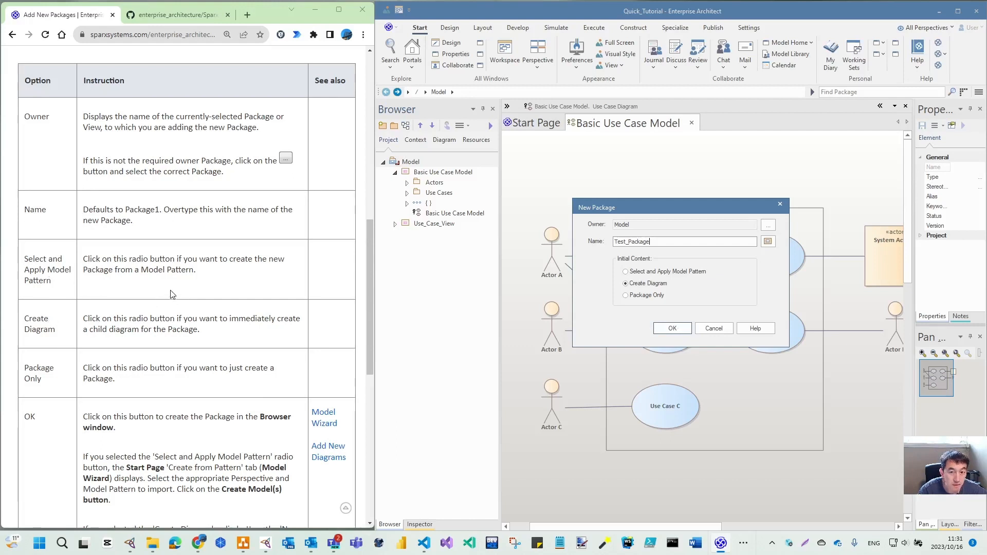
scroll(172, 294, down, 1)
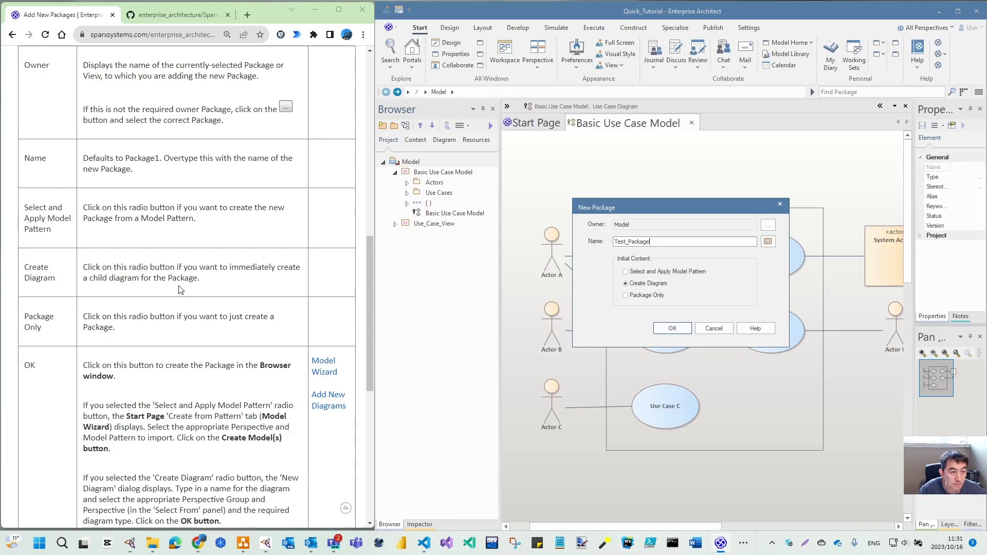
click(769, 241)
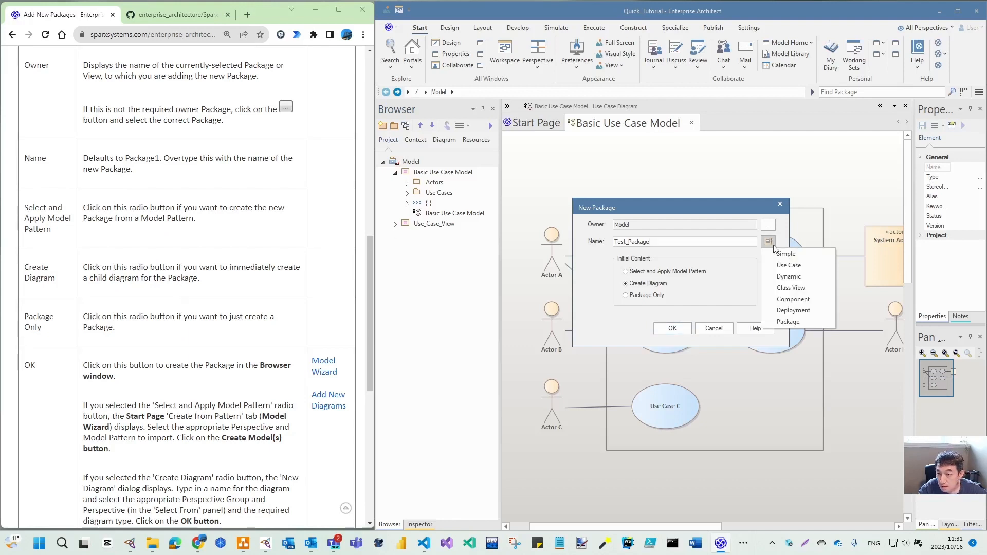
click(790, 322)
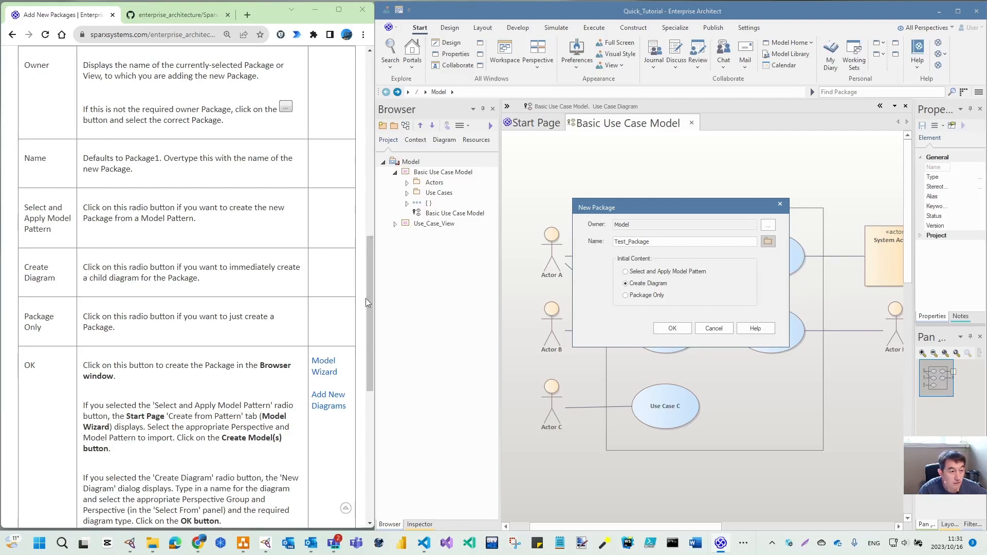
- Read the guide's notes on confirming the dialog and create Test_Package with Select and Apply Model Pattern as its initial content
scroll(310, 319, down, 1)
scroll(311, 320, down, 2)
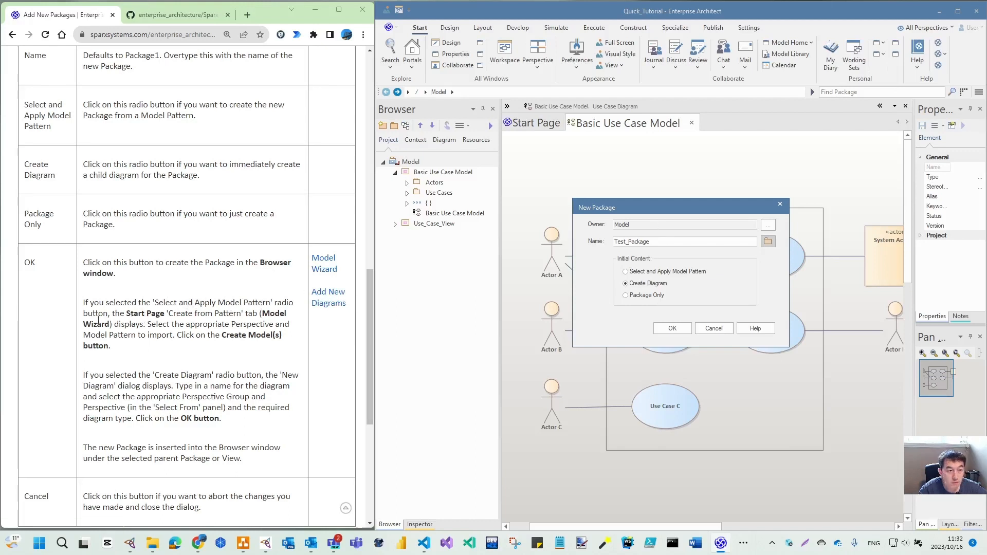
drag(159, 302, 193, 303)
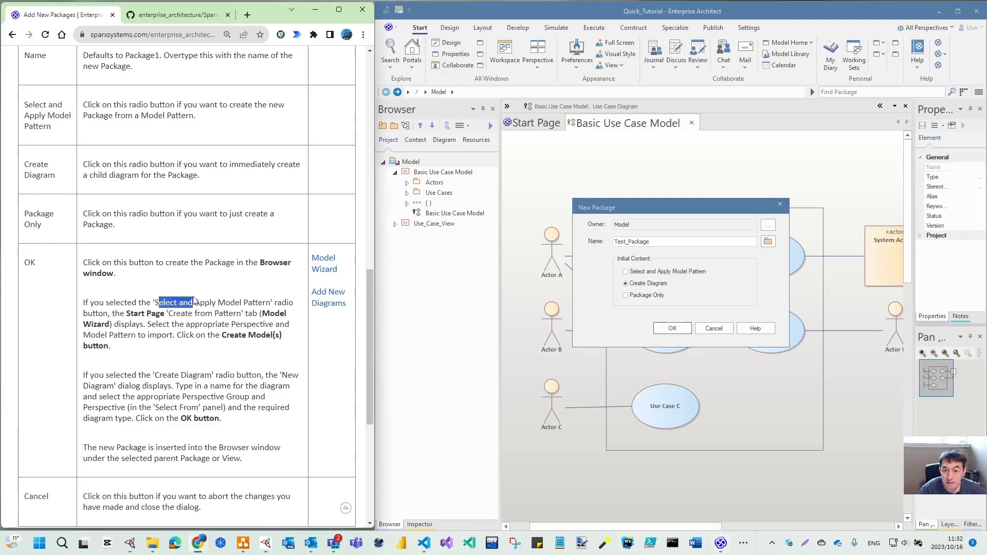
click(667, 272)
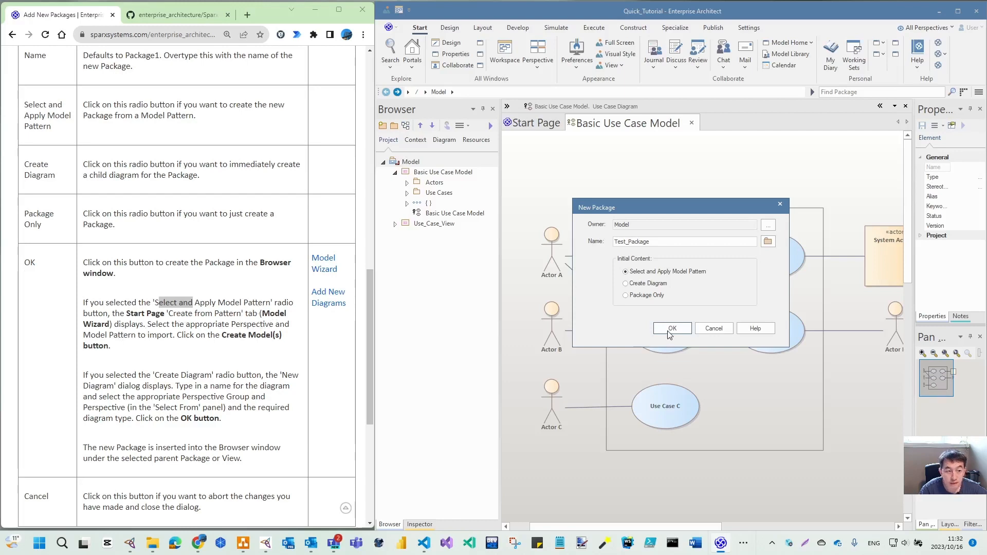
scroll(212, 322, down, 3)
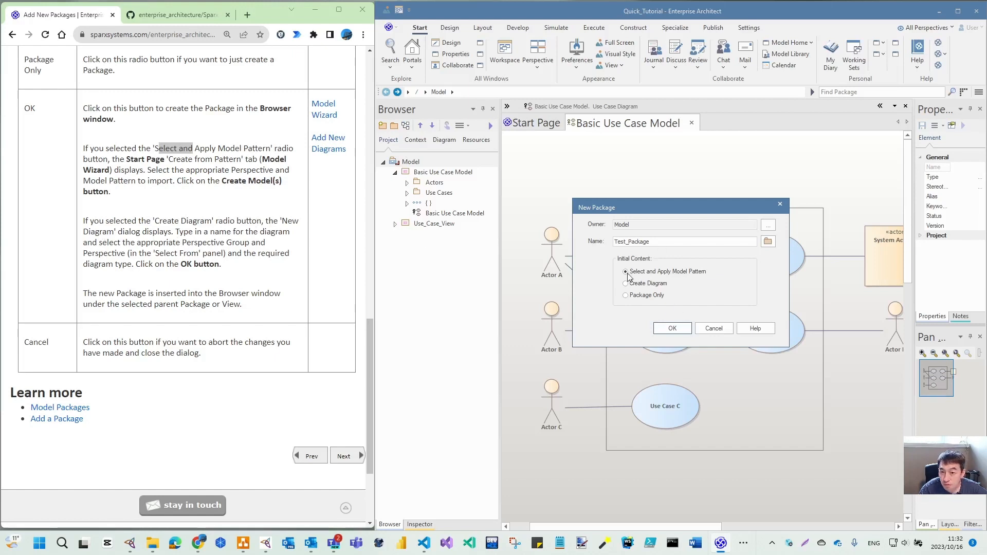
click(672, 328)
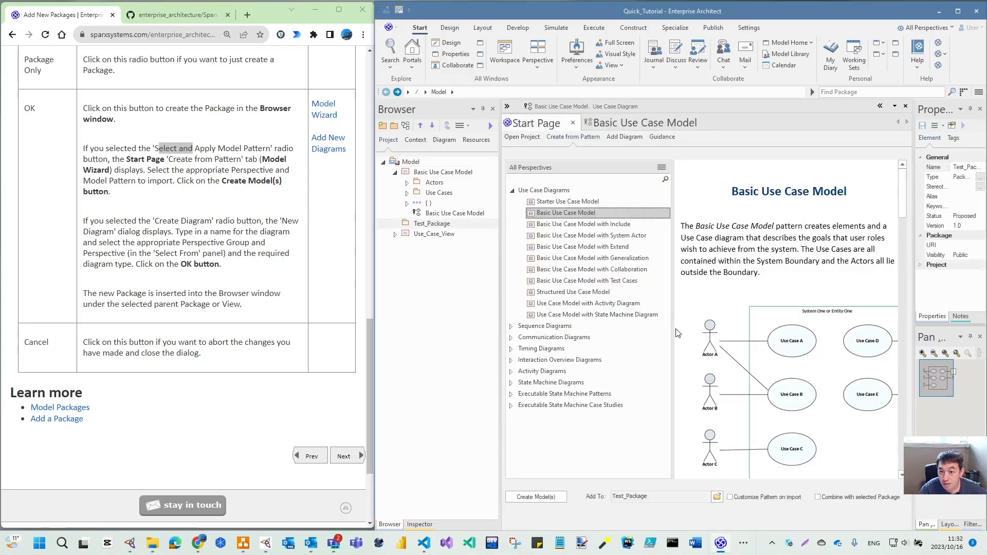
- Add the Starter Use Case Model pattern to Test_Package and open its diagram from the expanded, widened Browser tree
click(581, 203)
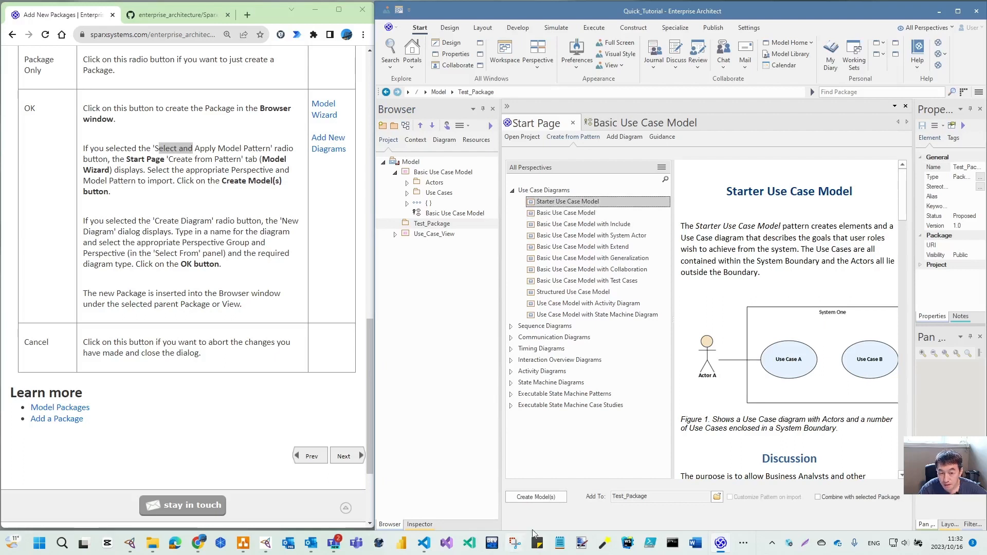
click(551, 501)
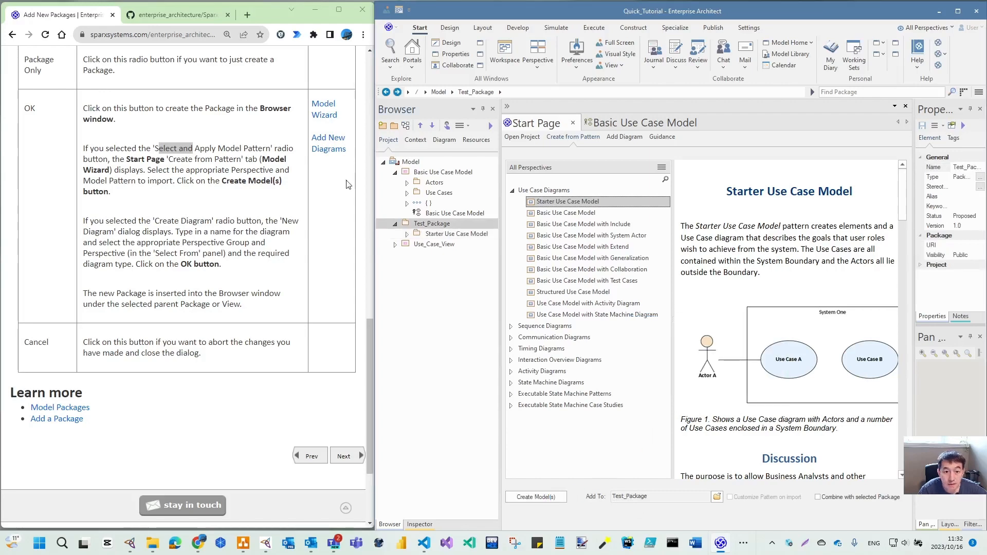
click(406, 234)
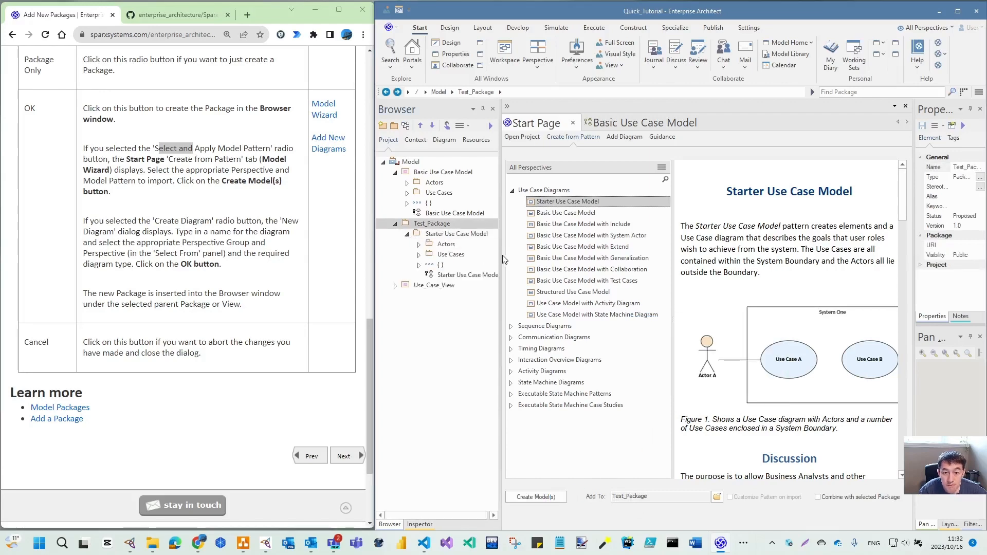
drag(501, 260, 528, 259)
click(418, 245)
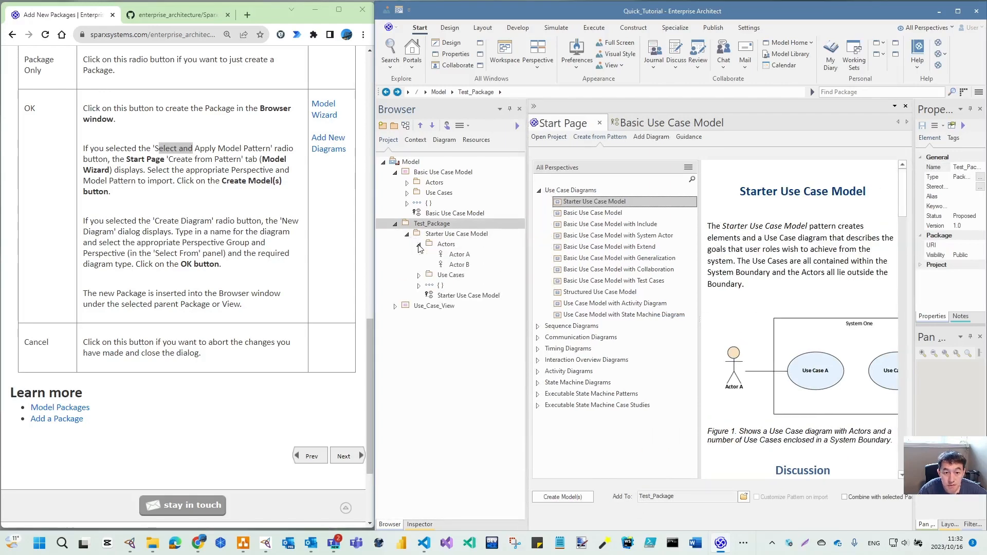
double_click(454, 296)
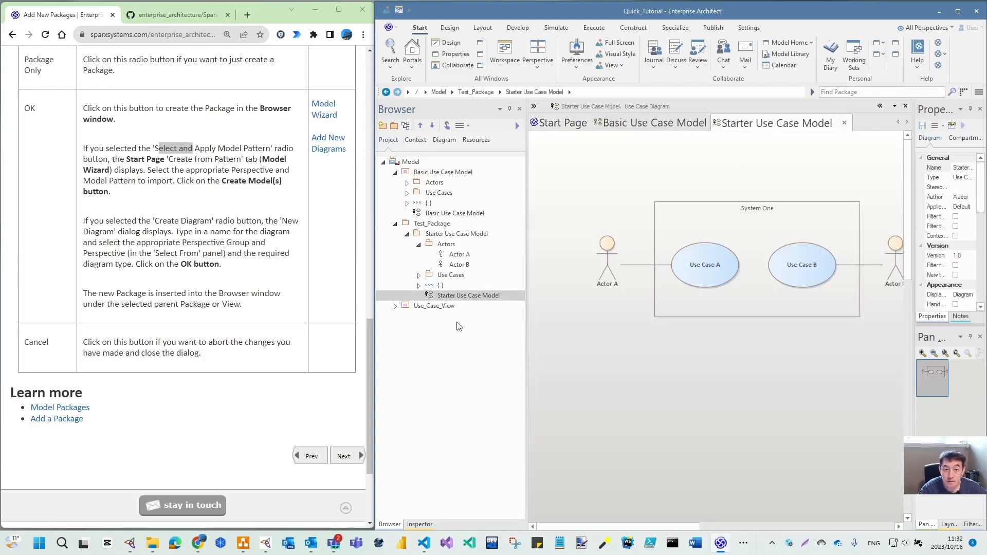
- Advance the guide to Create a New Diagram, read step 1, and briefly open the New Diagram dialog for Test_Package without creating anything
click(350, 457)
scroll(184, 251, down, 1)
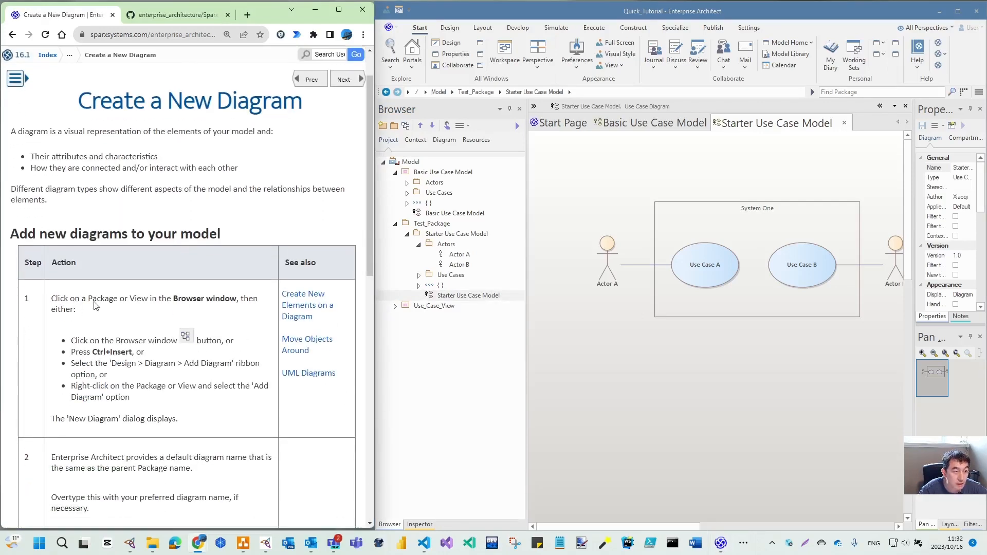
click(438, 224)
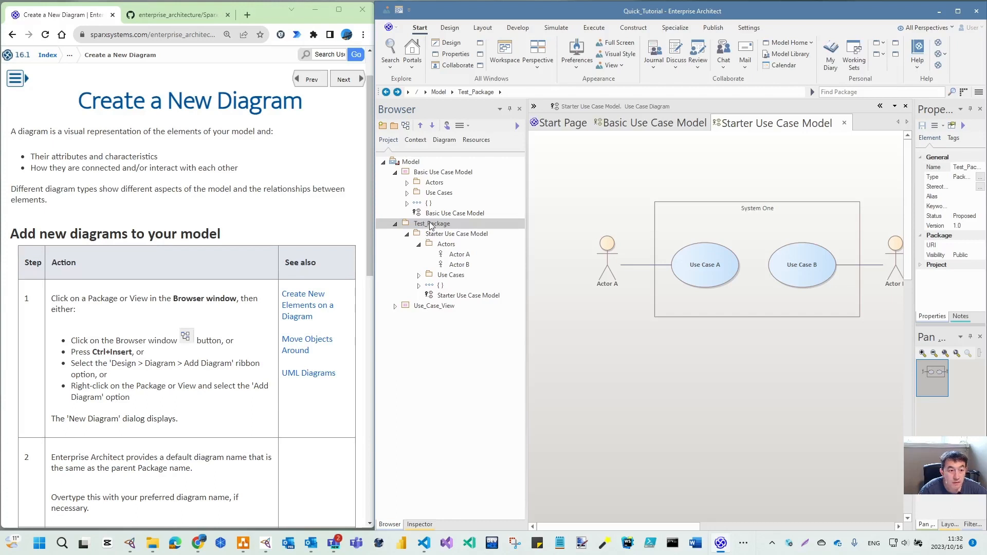
scroll(138, 326, down, 2)
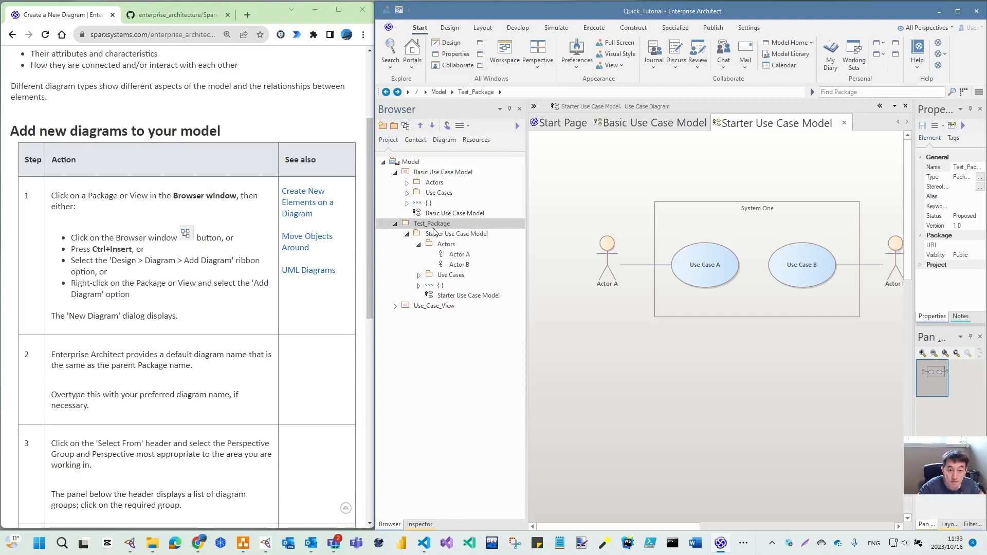
click(405, 125)
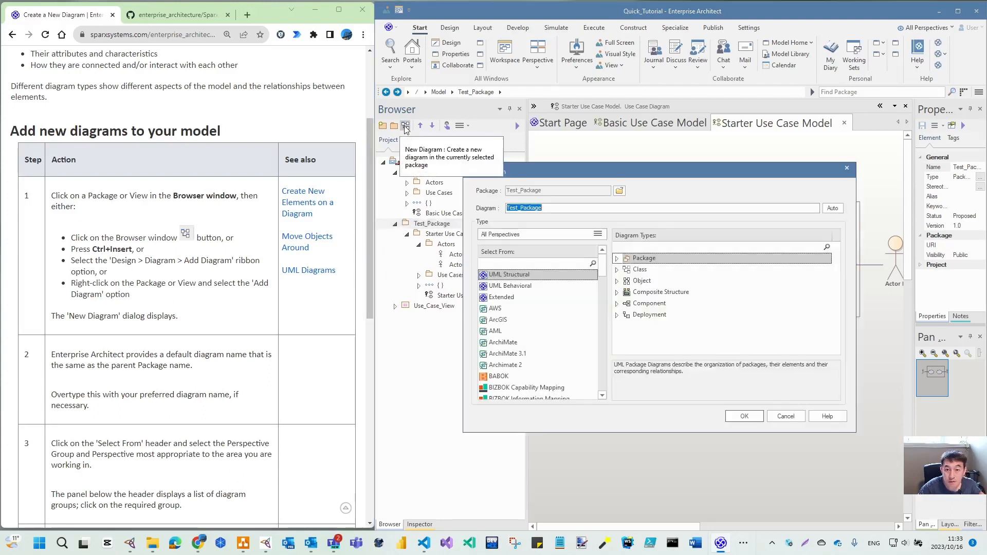
click(786, 417)
- Reopen the New Diagram dialog for Test_Package, browse its list of diagram groups under All Perspectives and cancel it
click(425, 224)
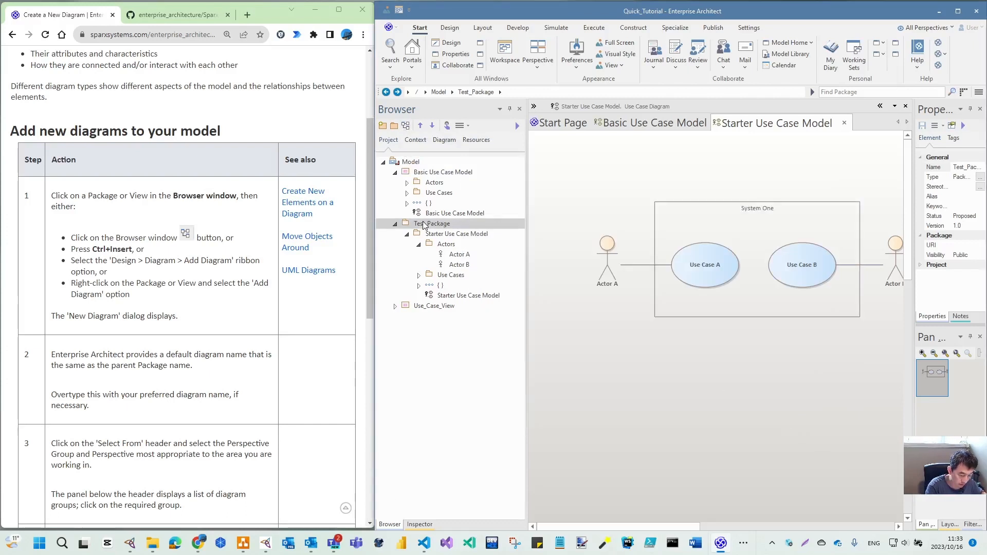
key(ctrl+Insert)
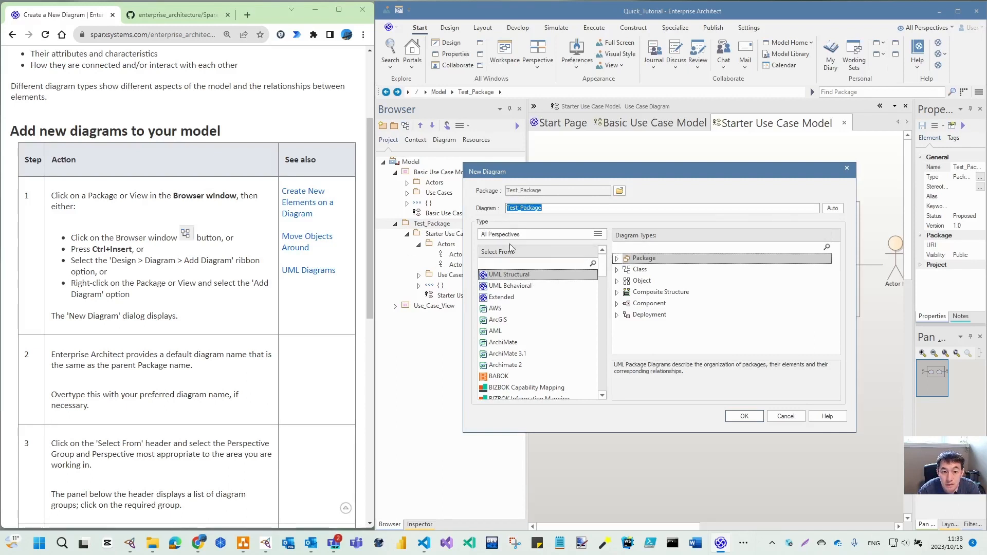
scroll(507, 330, down, 5)
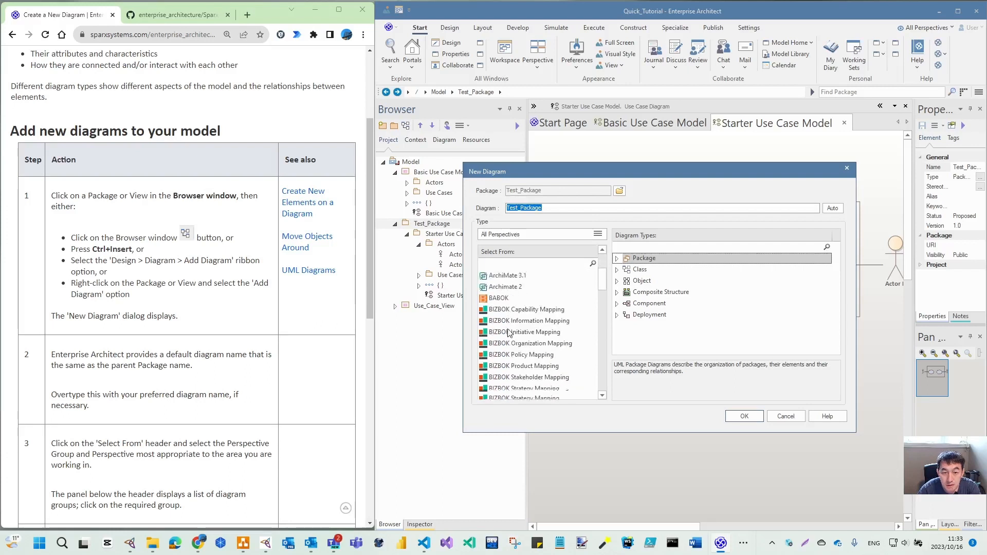
scroll(508, 330, down, 4)
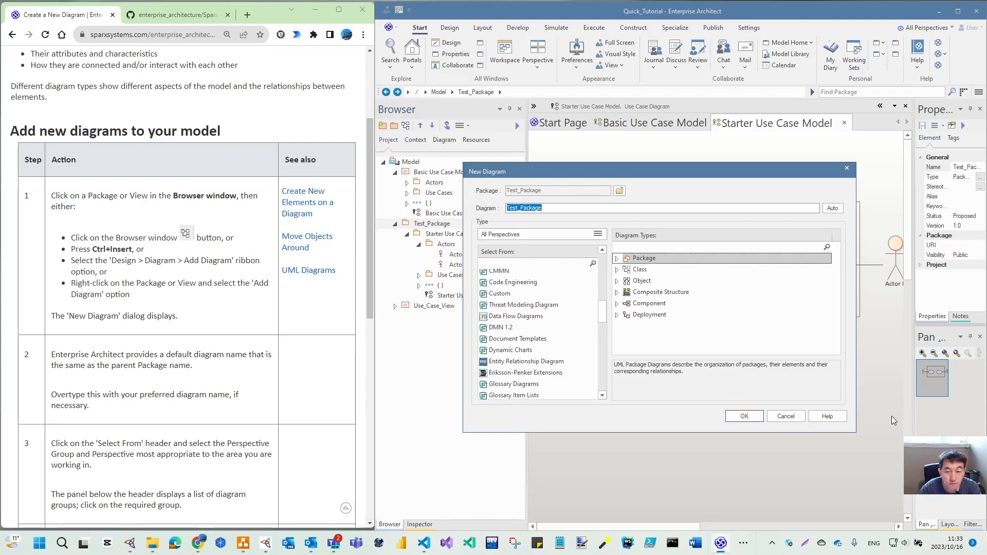
click(785, 416)
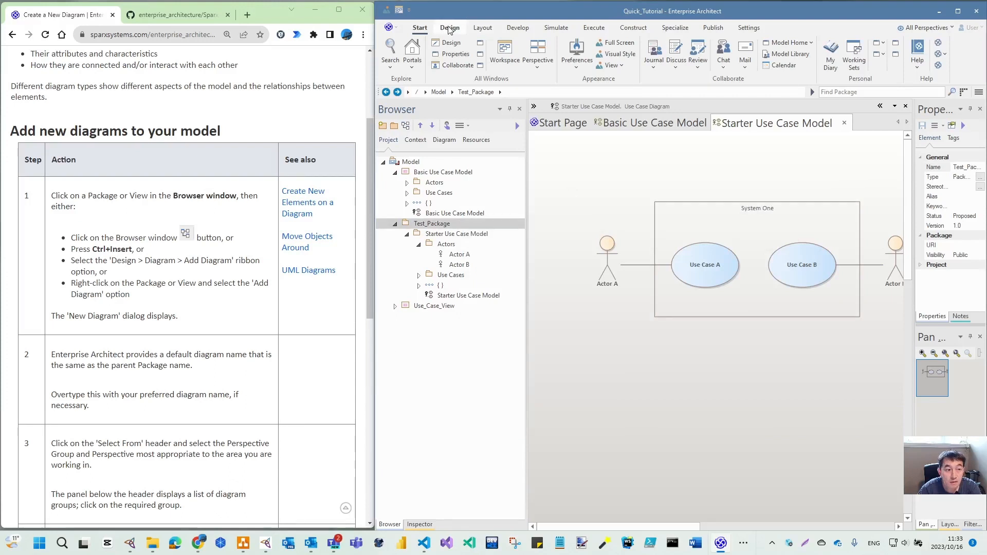
- Maximize the modelling window to try the Add Diagram design command on Test_Package, dismiss its dialog and restore the window size
click(450, 28)
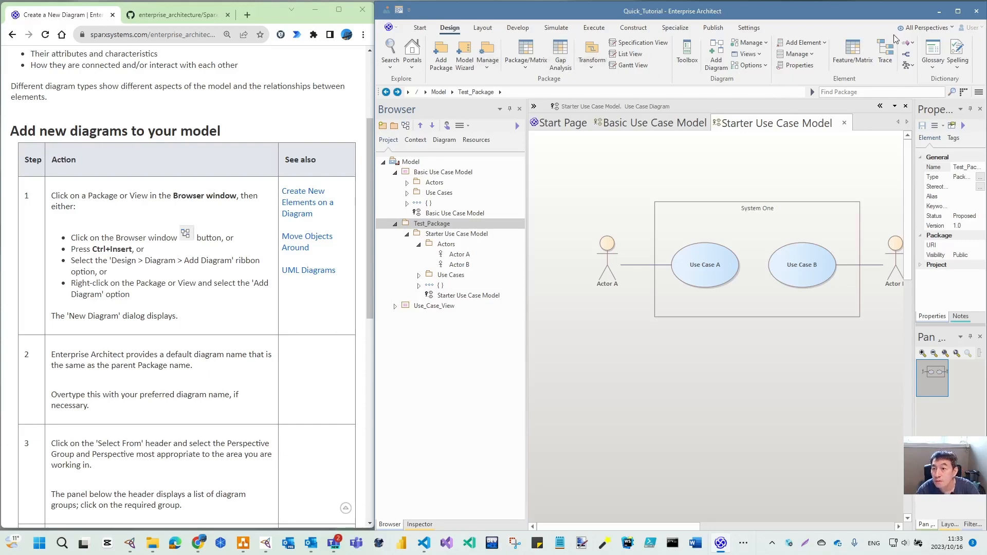
click(959, 12)
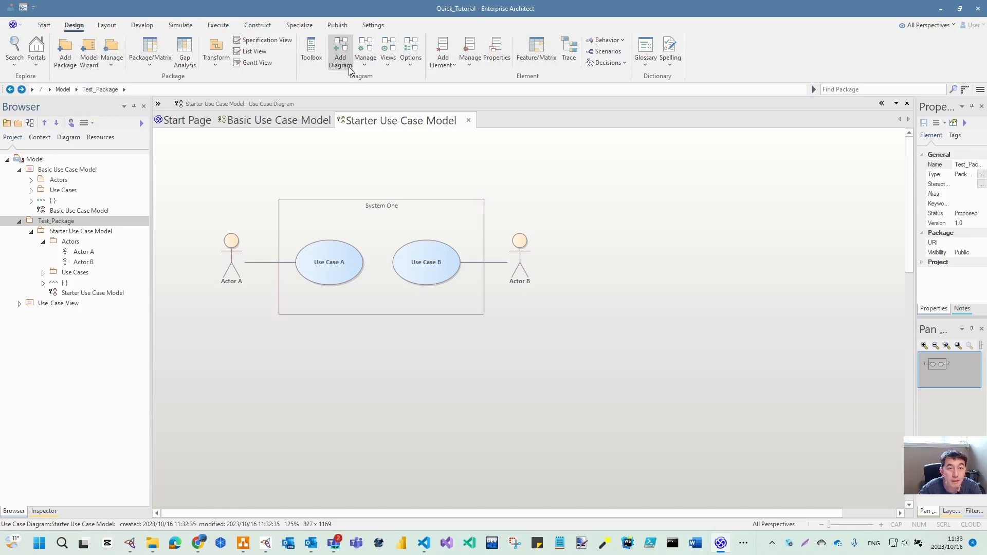
click(340, 51)
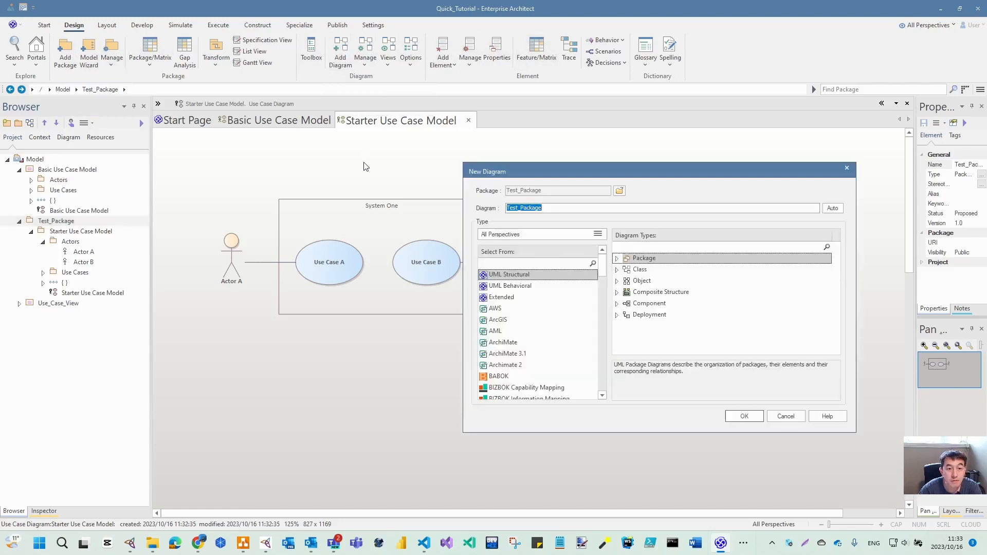
click(847, 167)
click(959, 9)
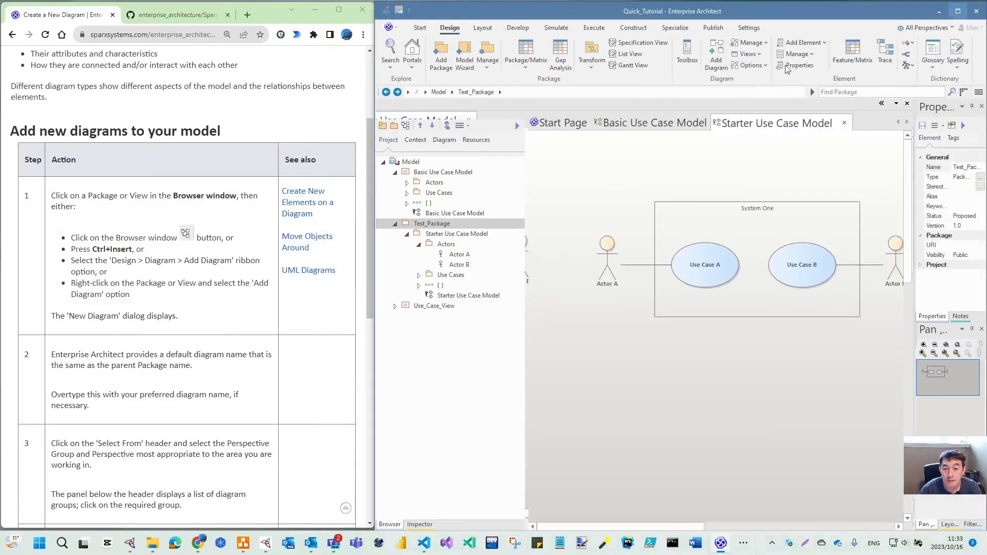
- Start a new diagram in Test_Package and name it Test_Package_Diagram
right_click(443, 224)
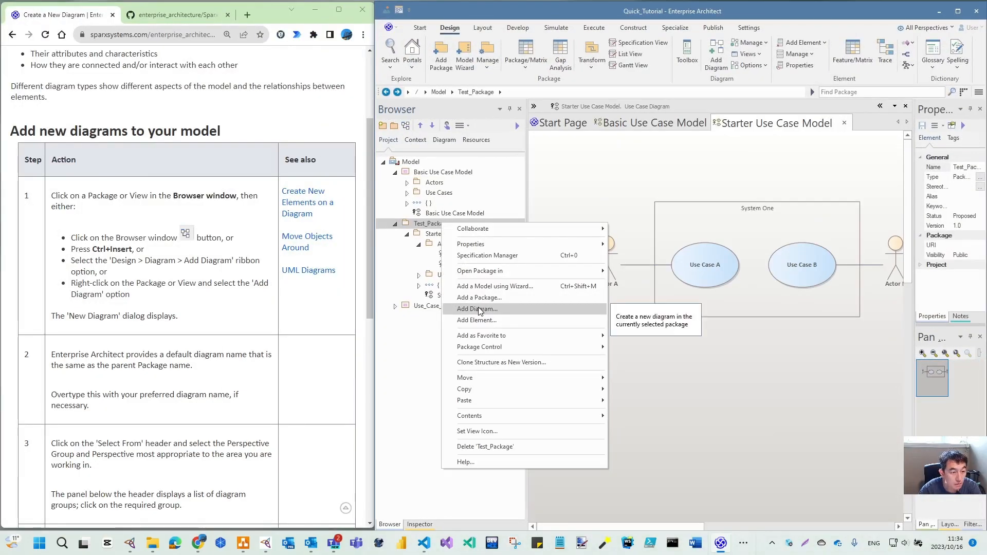
scroll(153, 351, down, 2)
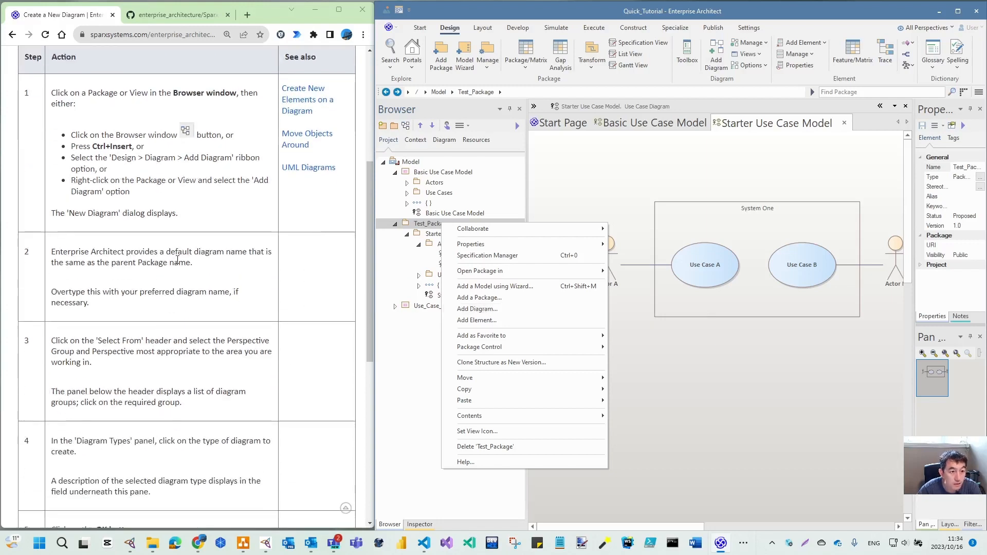
scroll(180, 261, down, 1)
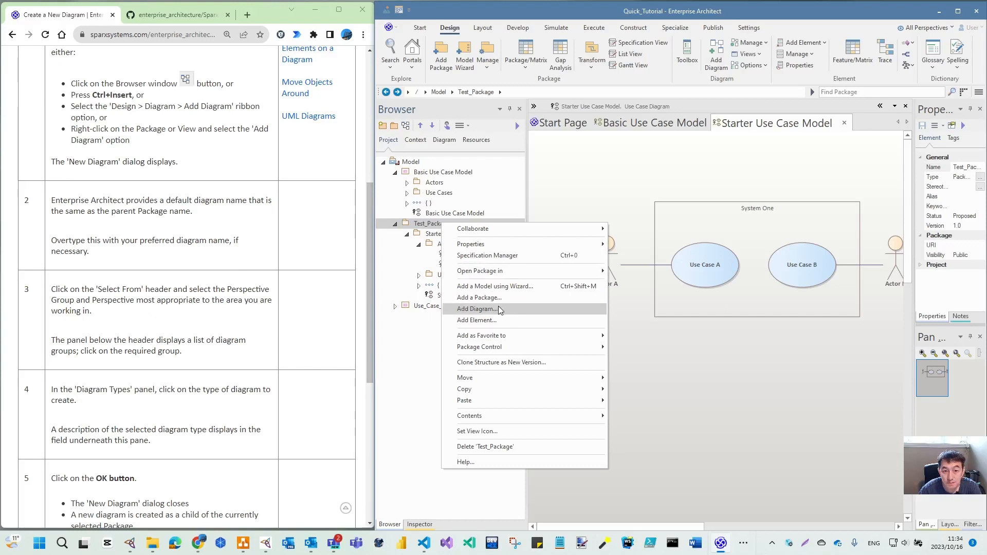
click(476, 308)
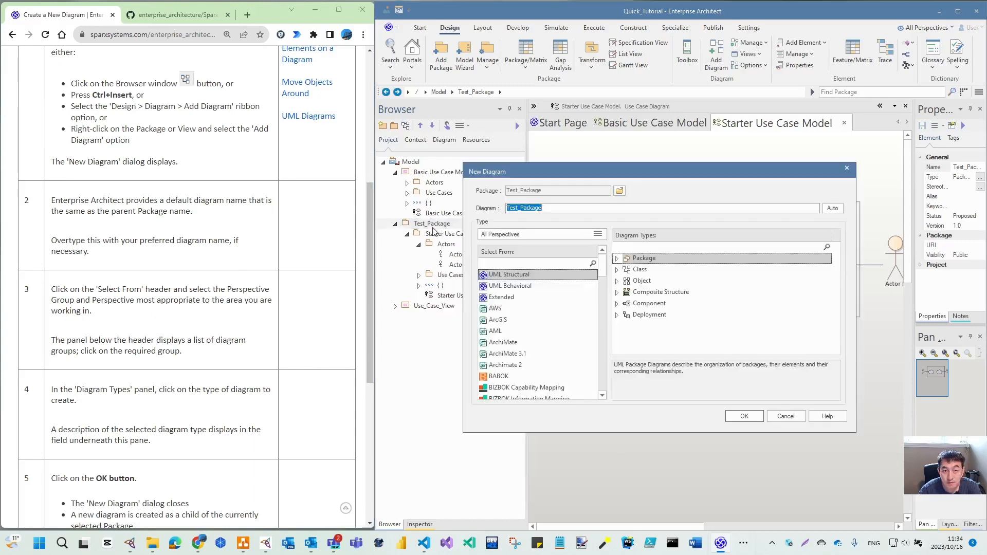
click(548, 208)
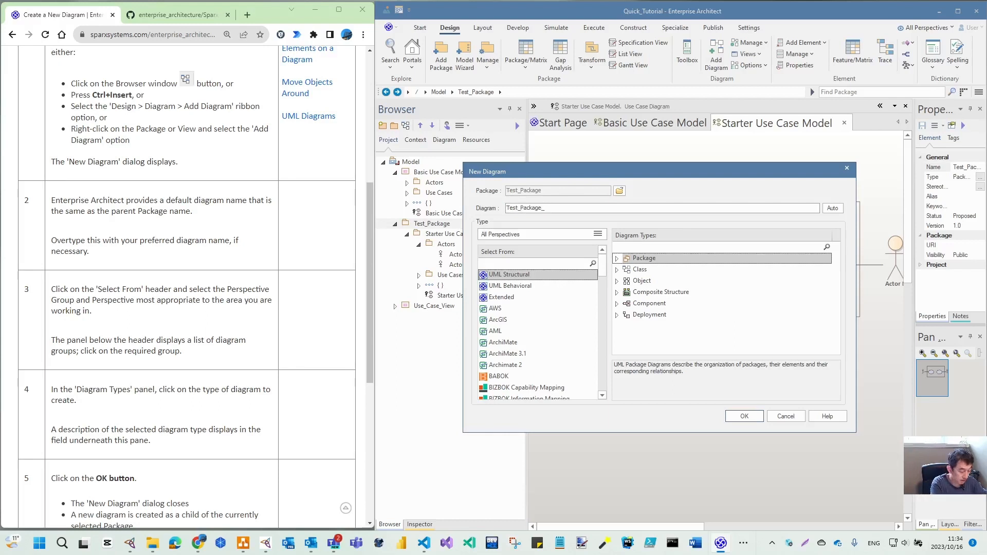
text(_Diagram)
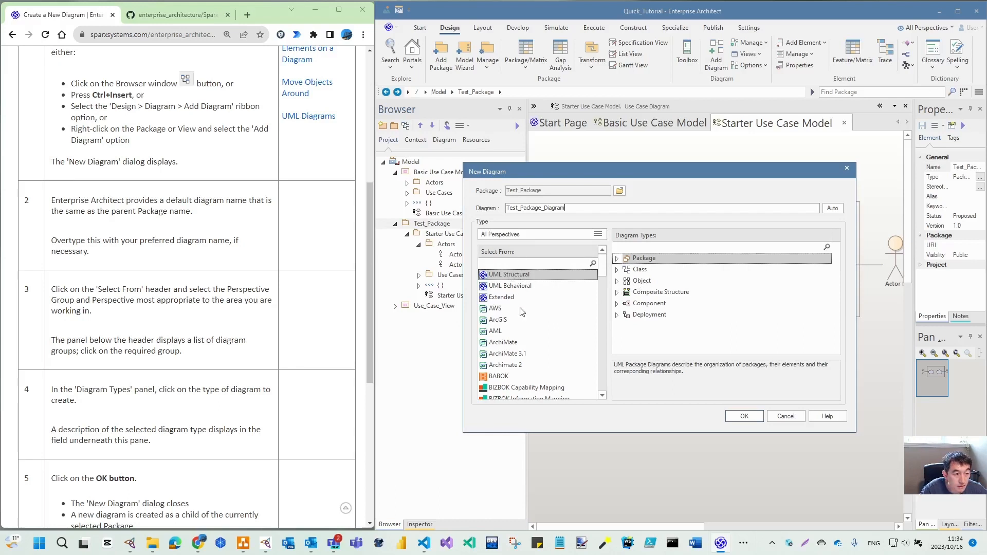
- Create the diagram with the ArchiMate 3.1 Business type ArchiMate 3 Strategic::Capability Map
scroll(522, 310, down, 1)
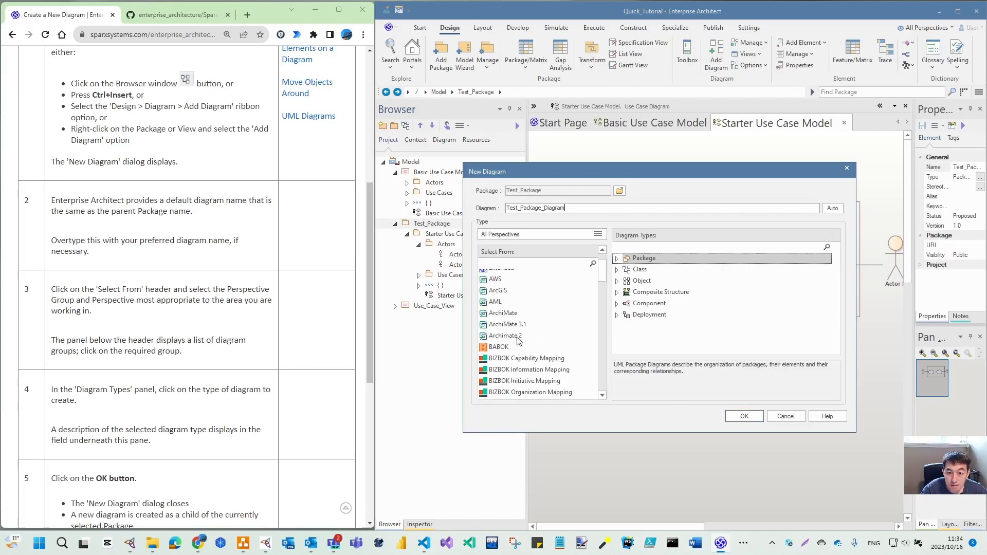
click(520, 325)
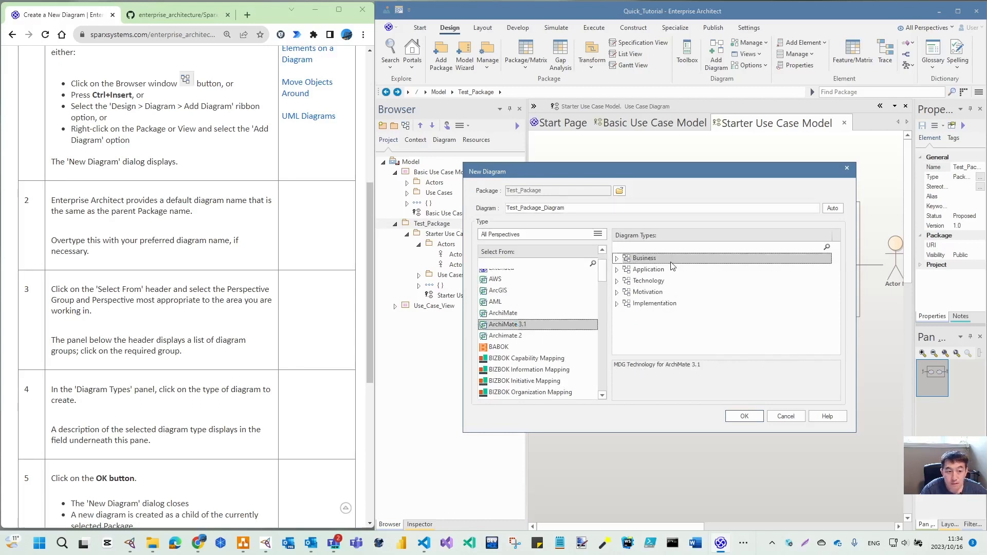
scroll(191, 379, down, 3)
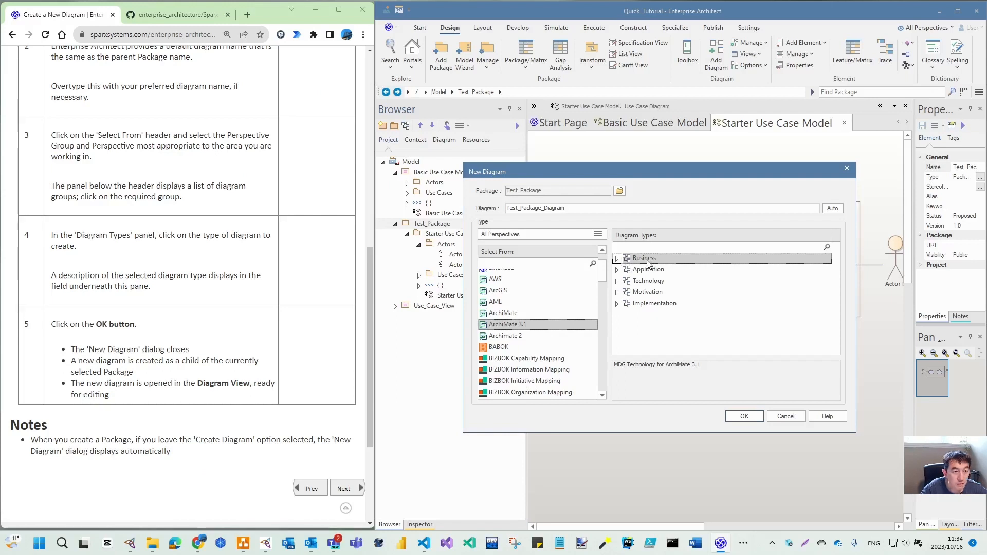
click(617, 259)
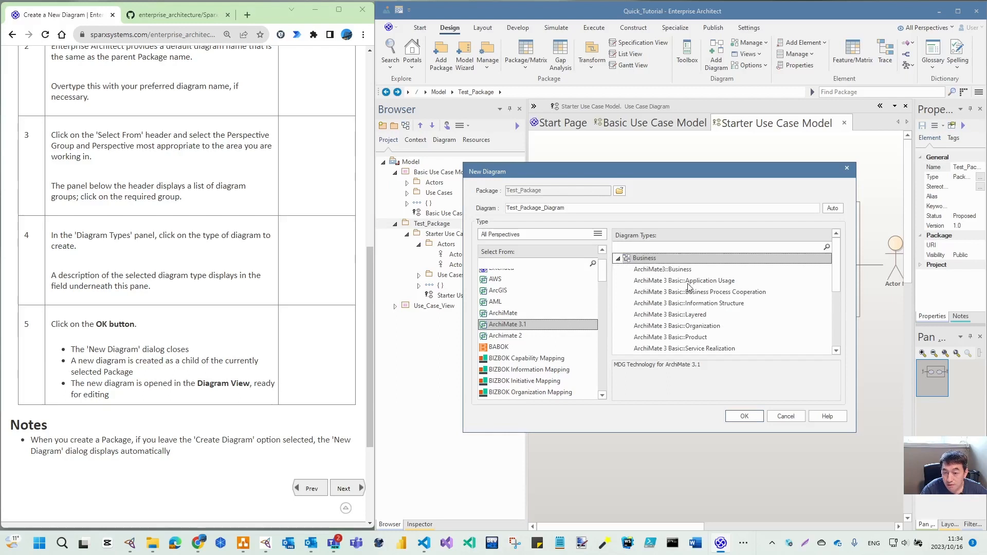
scroll(688, 288, down, 2)
scroll(705, 319, up, 2)
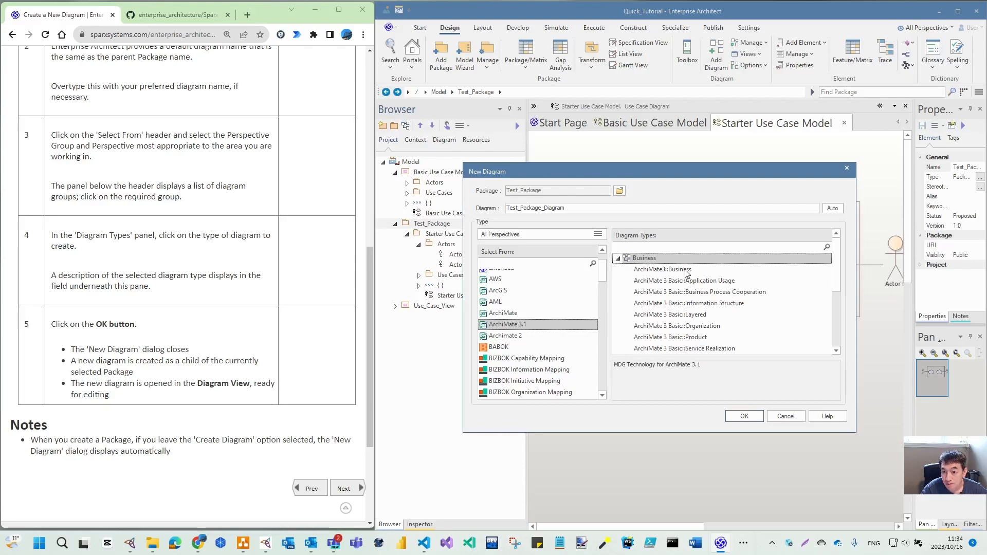
scroll(738, 343, down, 2)
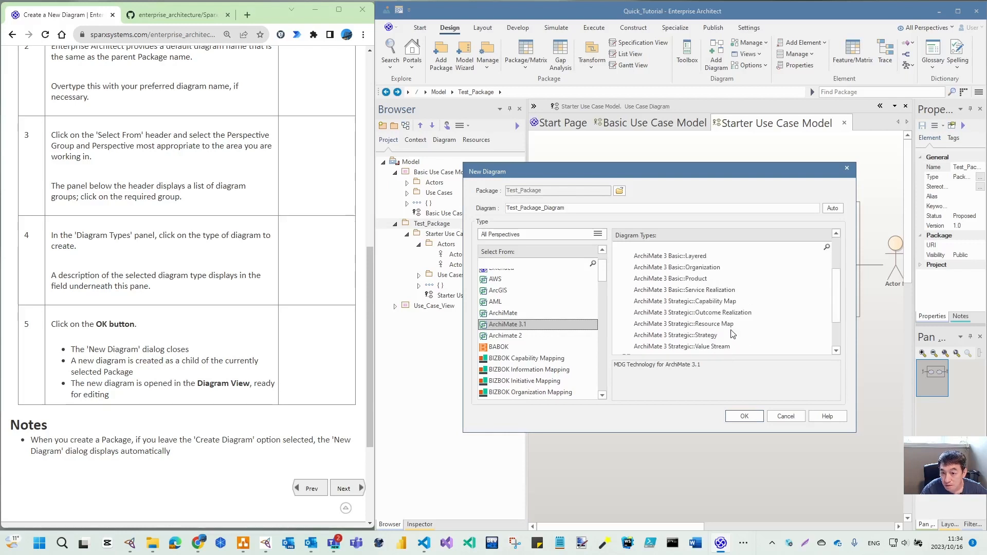
click(719, 303)
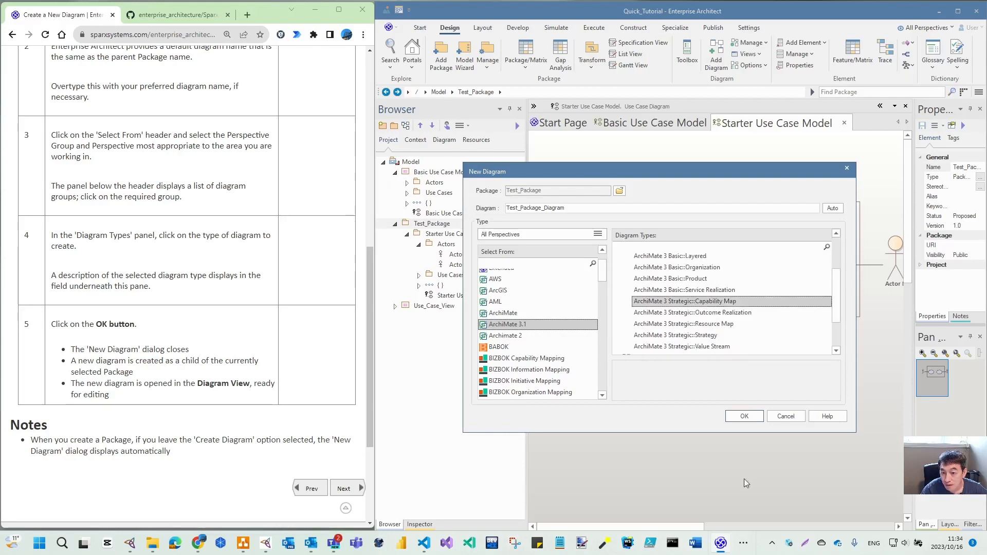
click(746, 416)
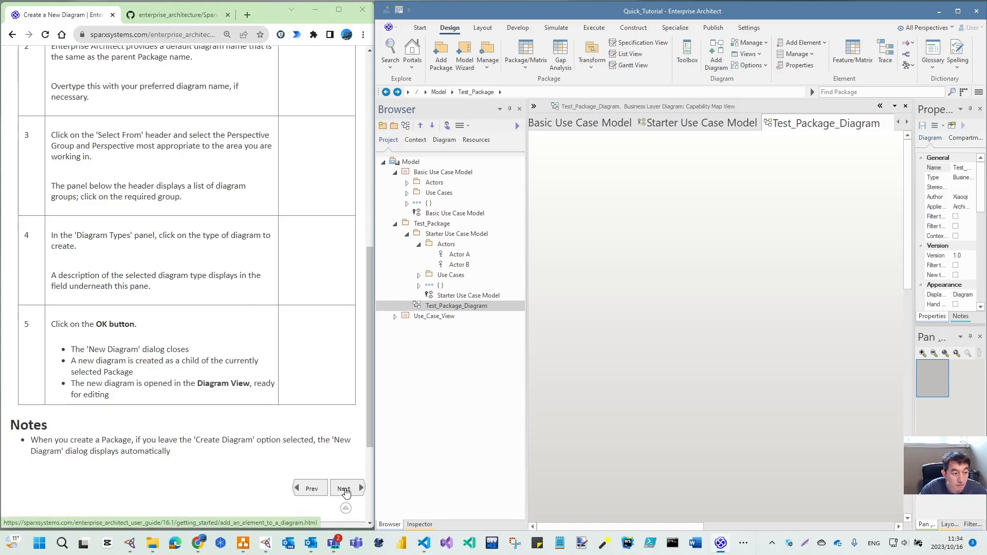
click(447, 307)
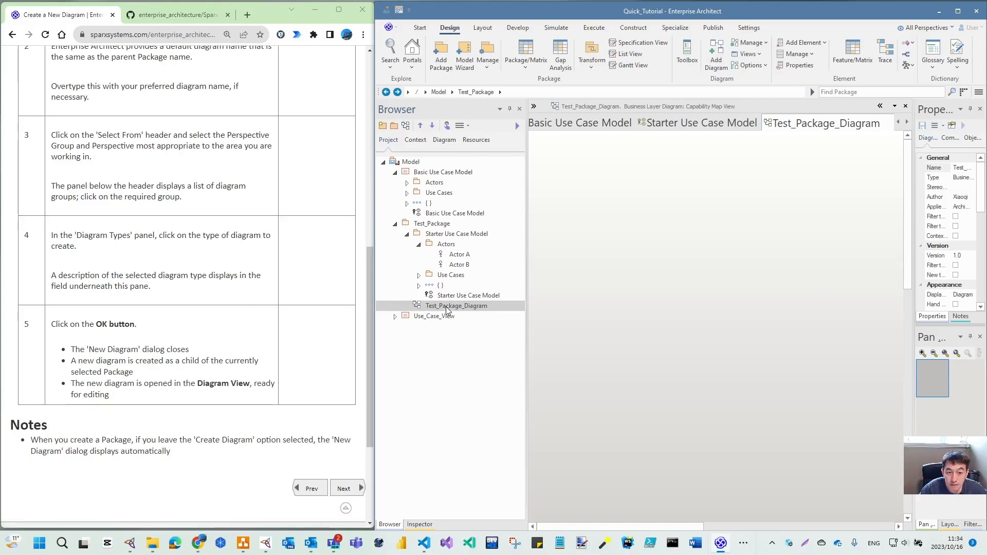
click(703, 256)
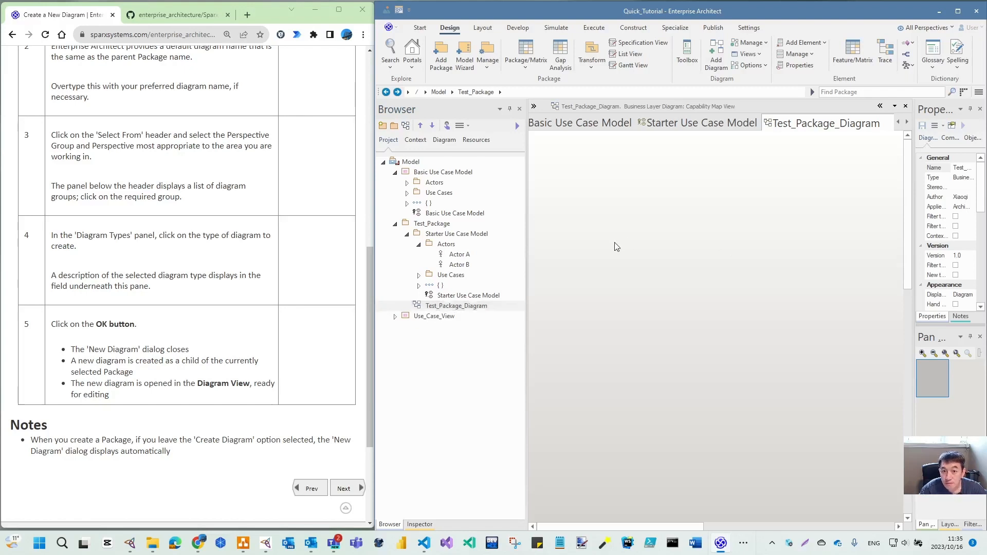
right_click(636, 217)
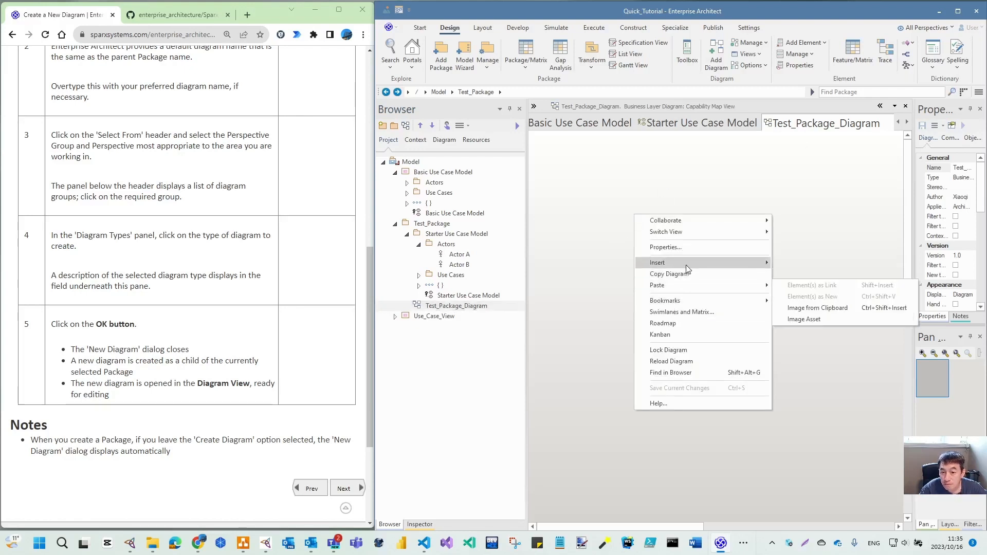
click(862, 279)
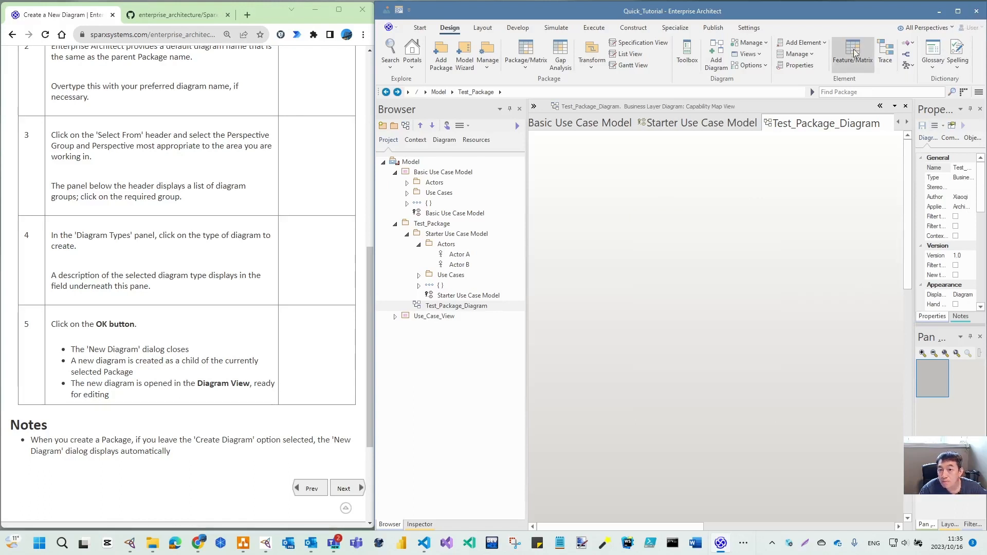
click(879, 105)
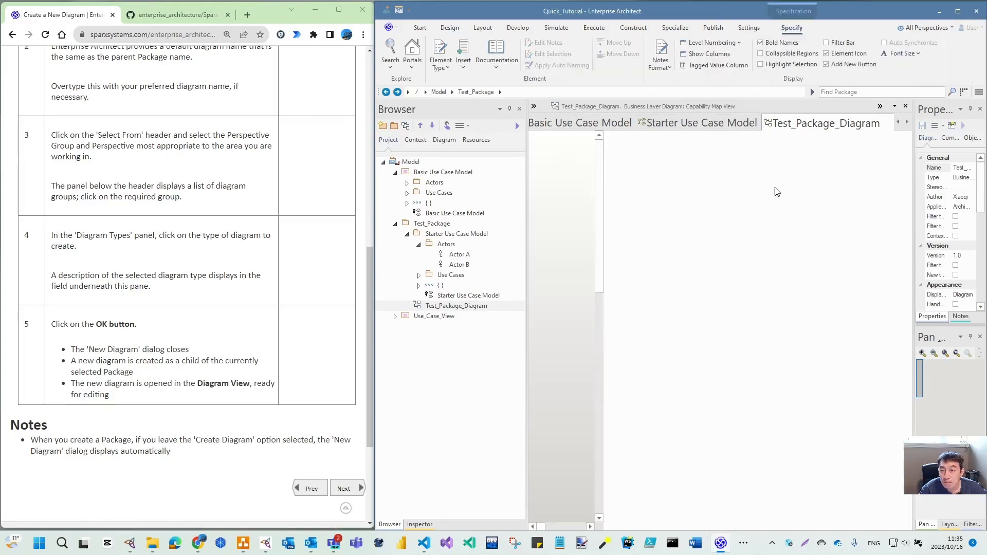
click(880, 106)
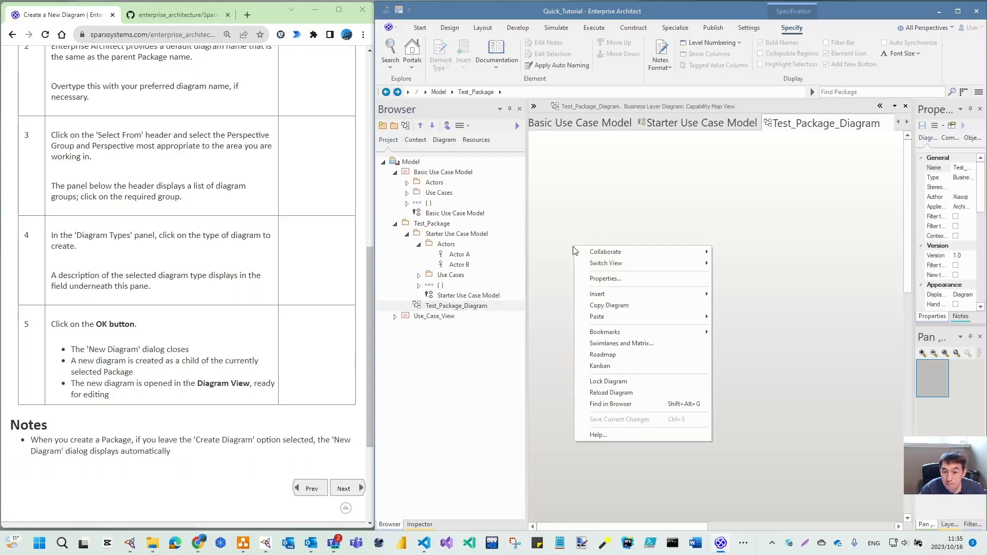
- Open the element selection for inserting another element into Test_Package_Diagram and cancel it
right_click(575, 247)
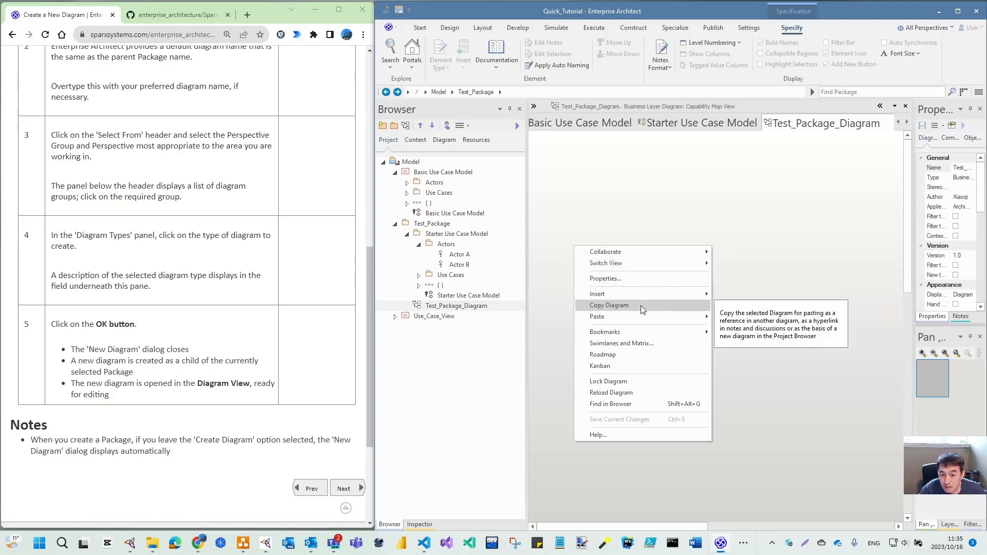
mouse_move(648, 298)
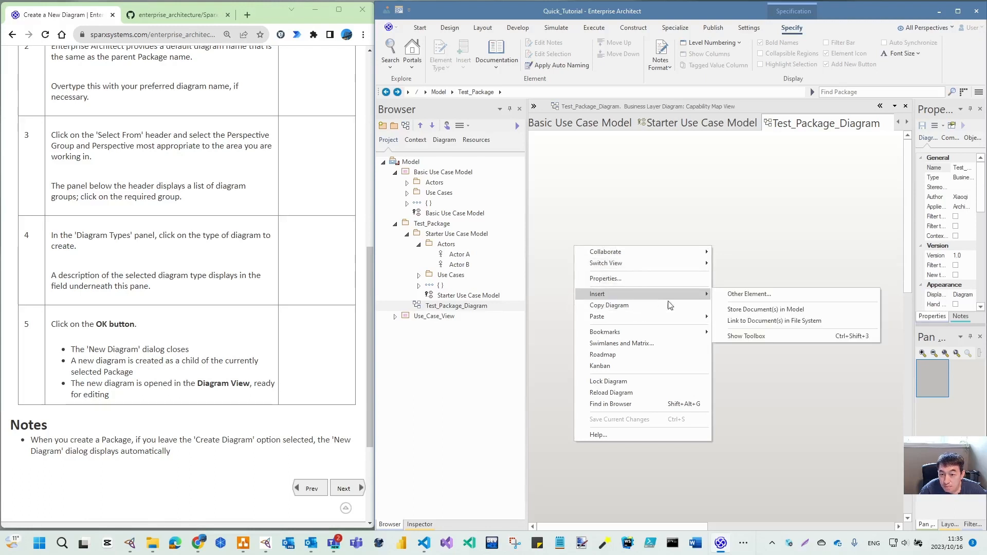
click(748, 295)
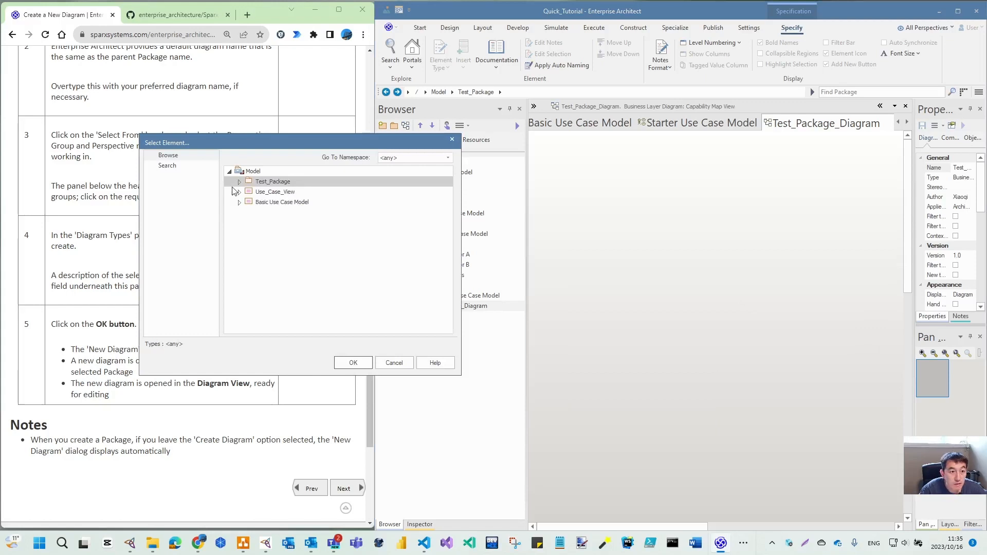
click(394, 363)
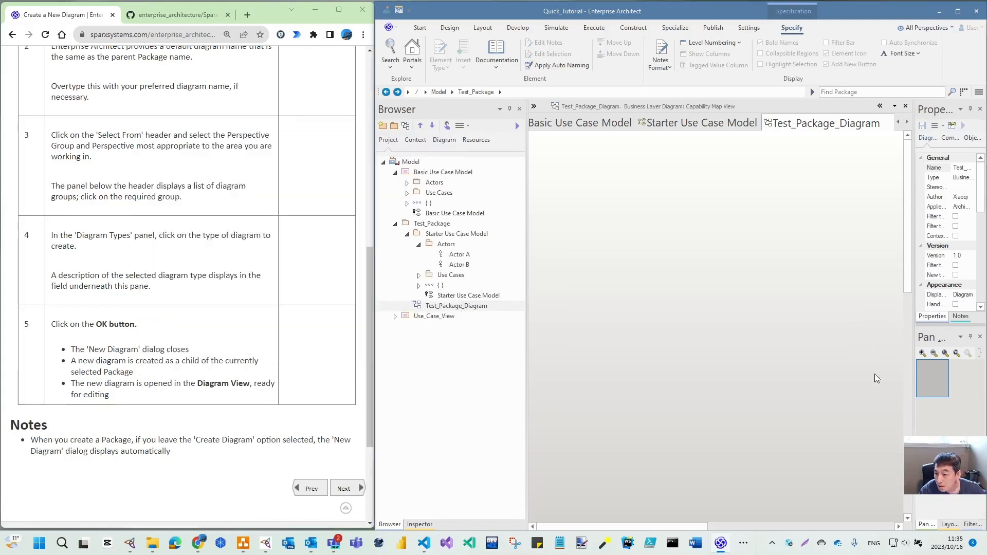
- Examine the diagram layout and filter options, the package management commands, and the available perspectives and workspace layouts
click(950, 524)
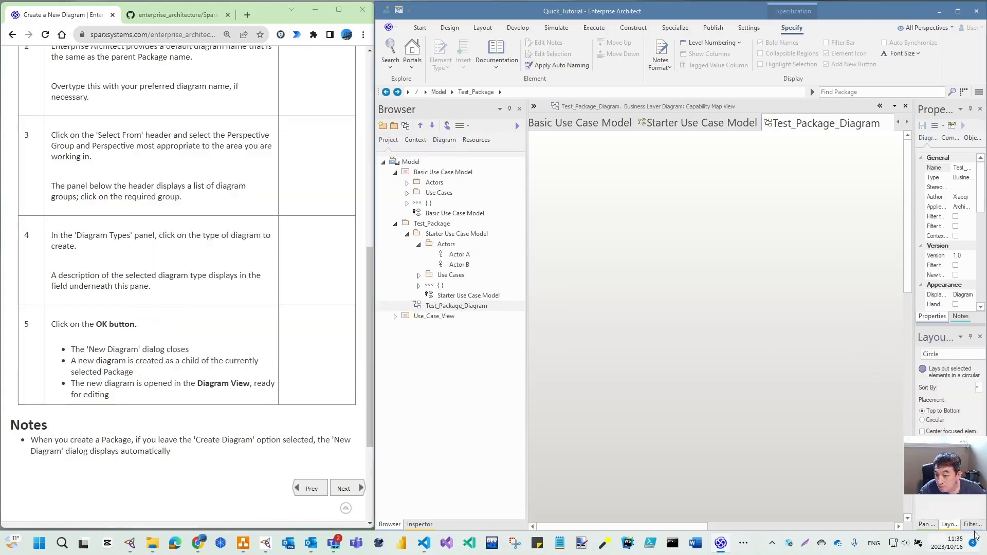
click(972, 524)
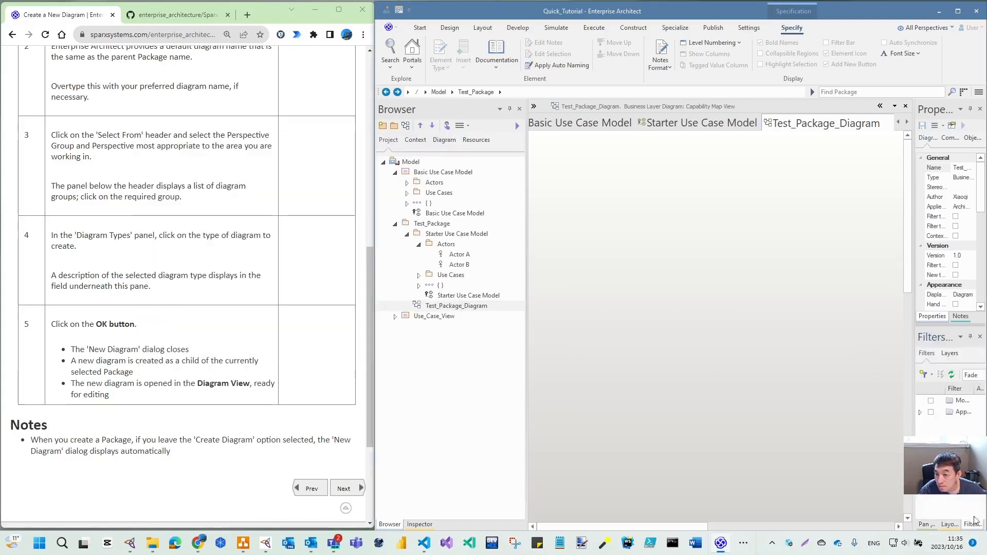
click(450, 28)
click(488, 67)
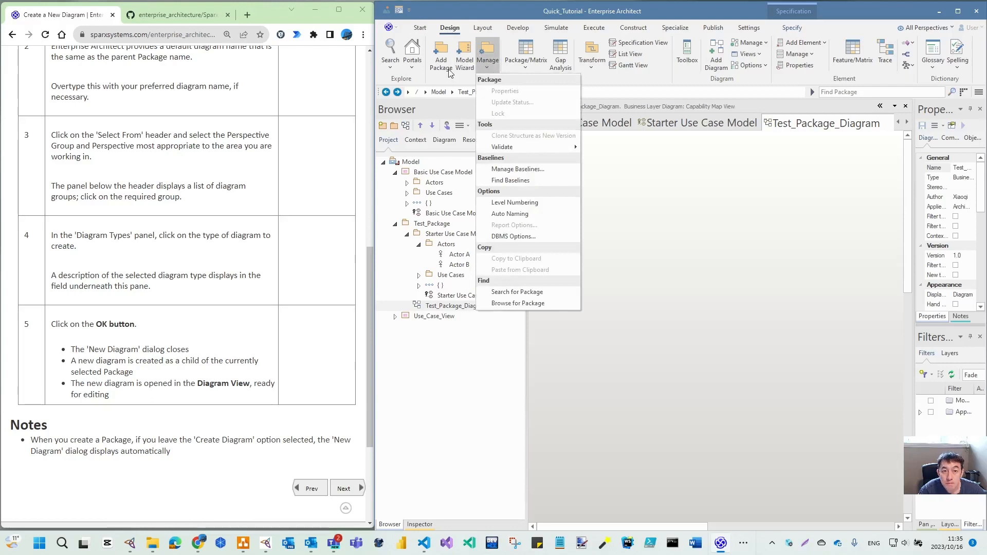
click(526, 70)
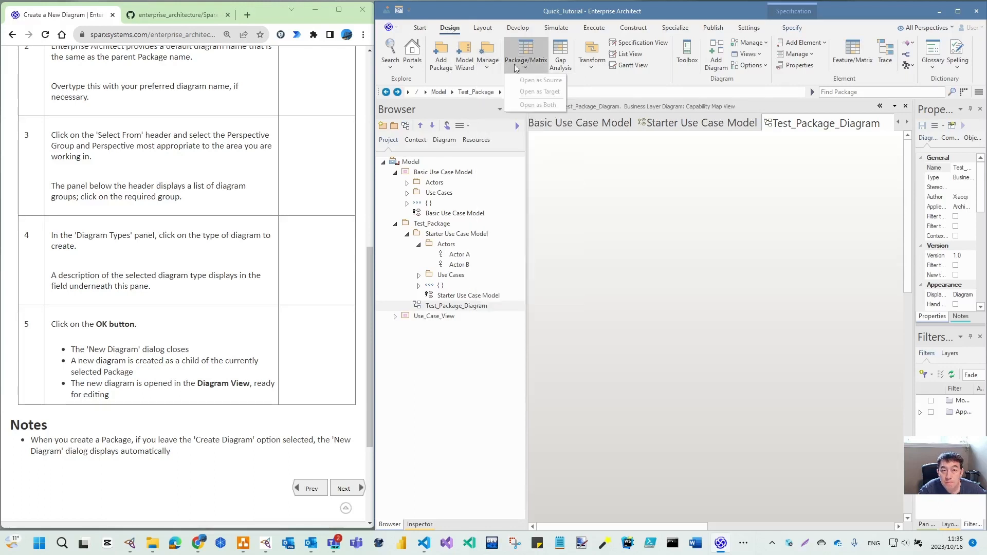
click(419, 28)
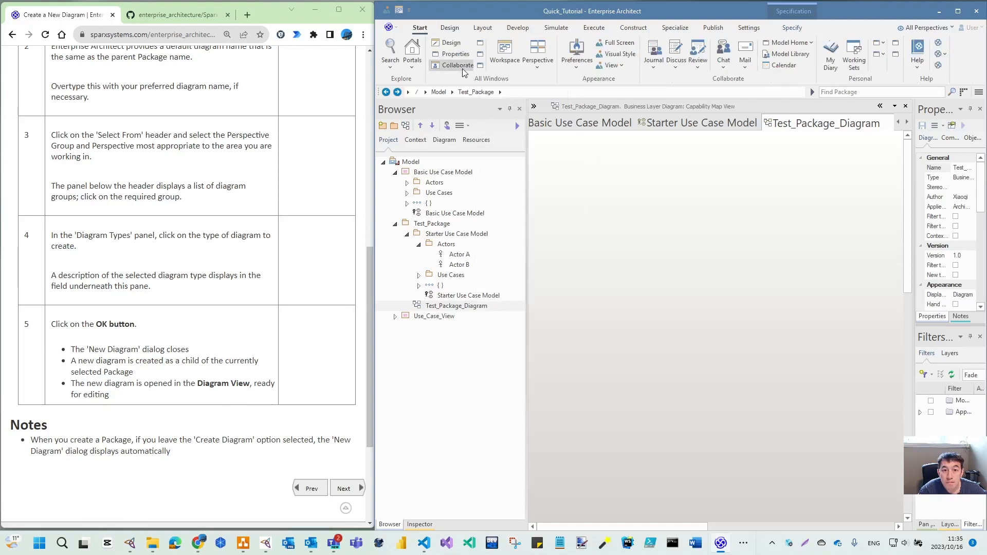
click(538, 69)
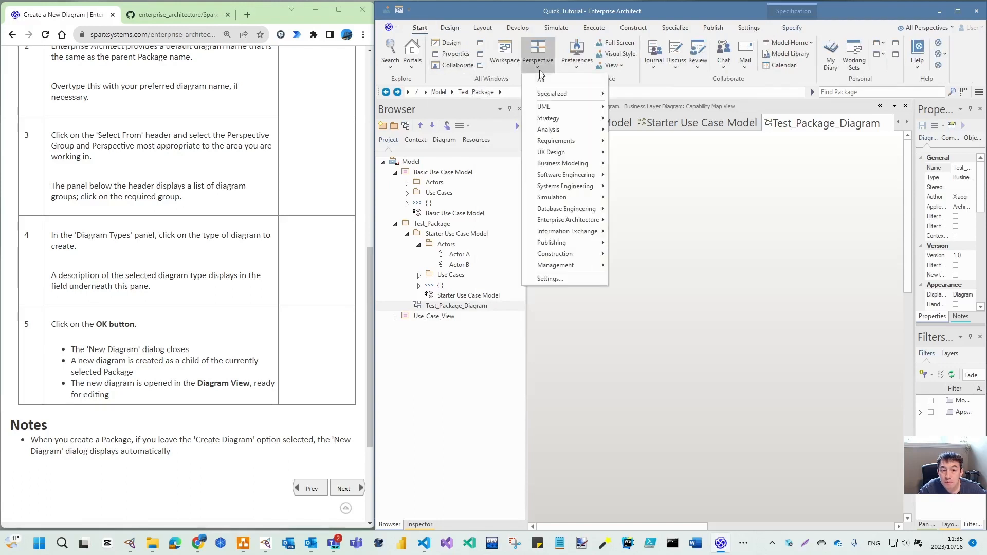
click(506, 51)
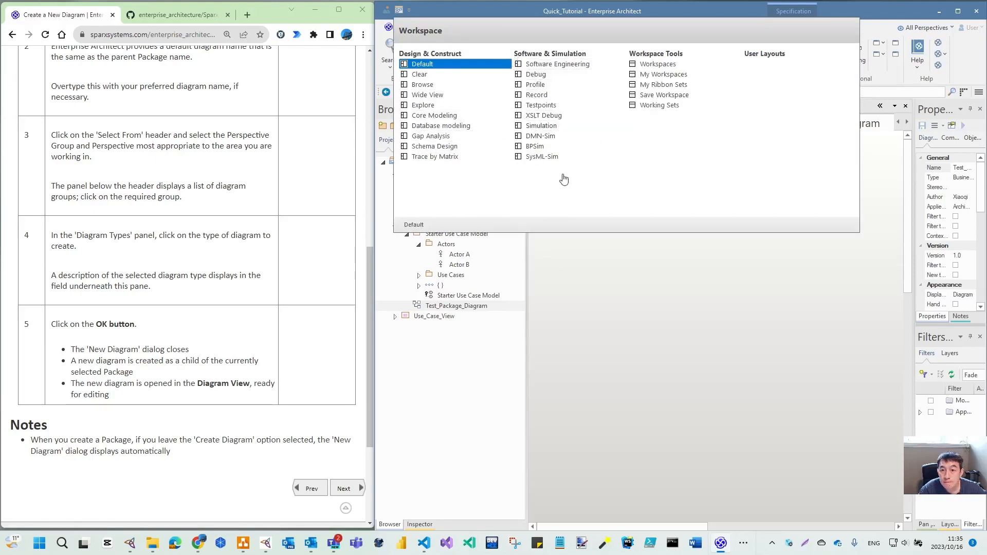
click(627, 258)
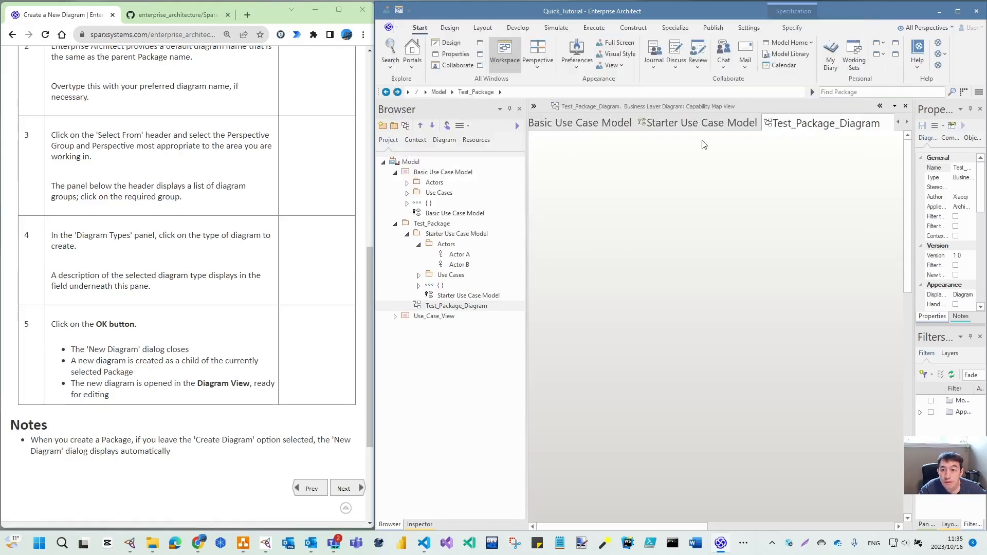
- Close the open Starter Use Case Model and Basic Use Case Model diagrams, keeping Test_Package_Diagram open
click(699, 123)
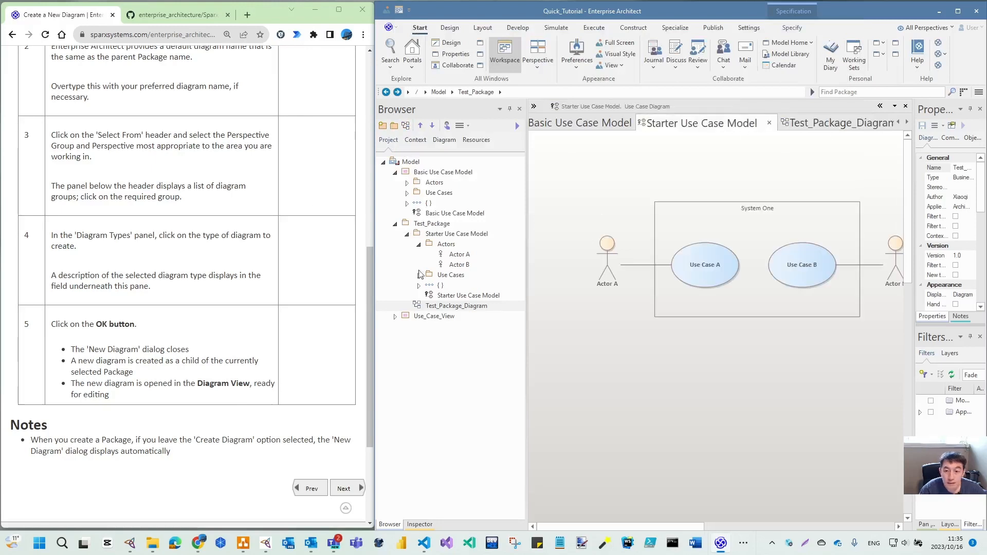
click(768, 123)
click(680, 123)
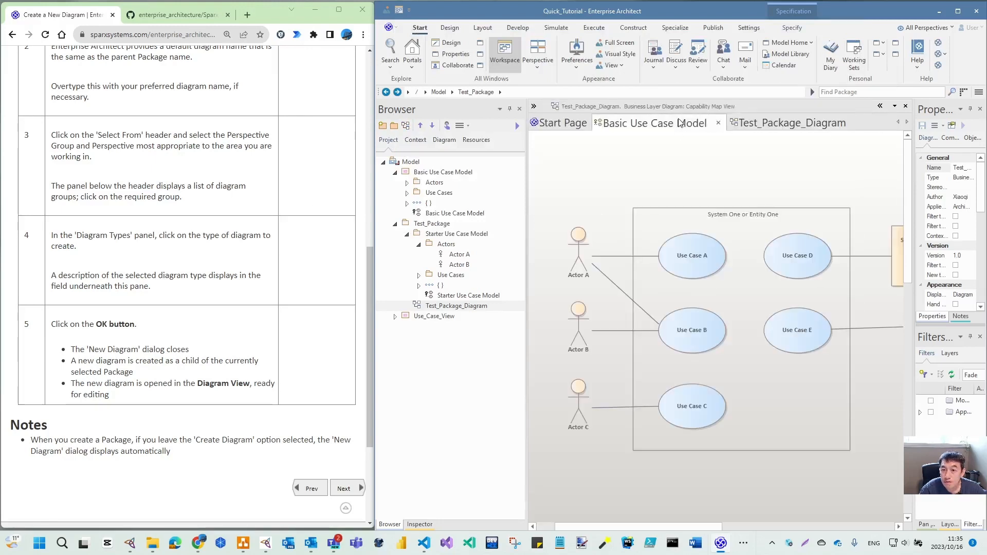
click(718, 122)
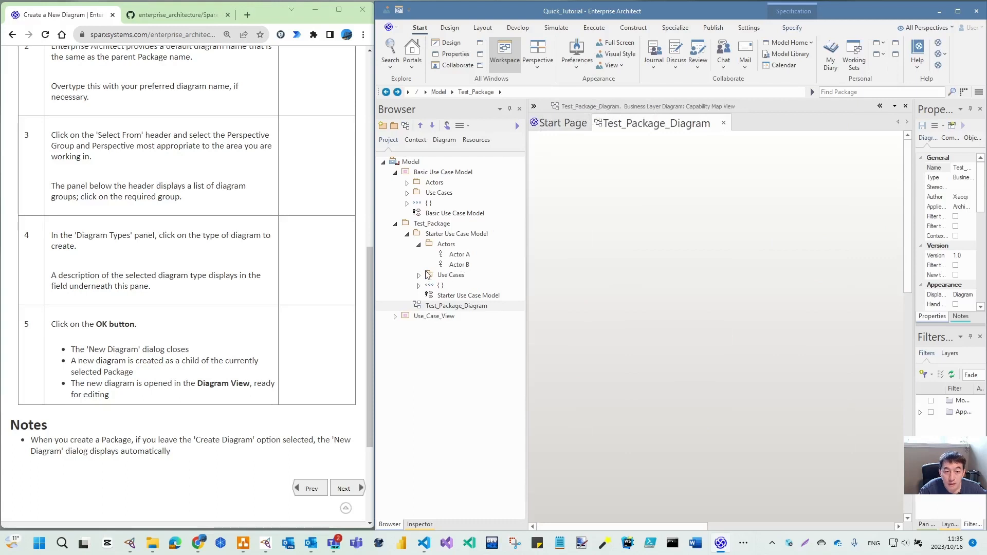
- Add a UML Structural::Object diagram under Test_Package from the All UML perspective, keeping the default name Test_Package
right_click(442, 224)
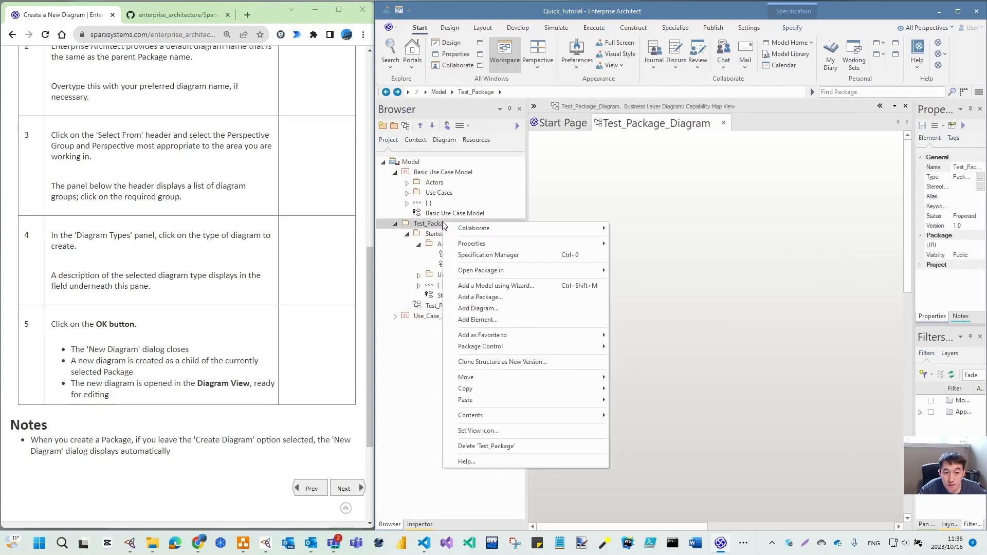
click(530, 308)
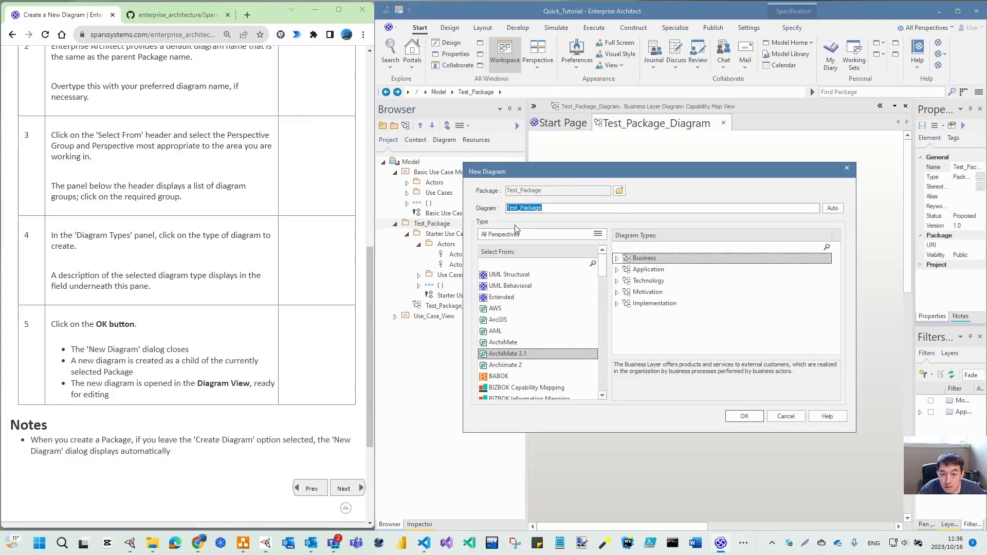
click(528, 235)
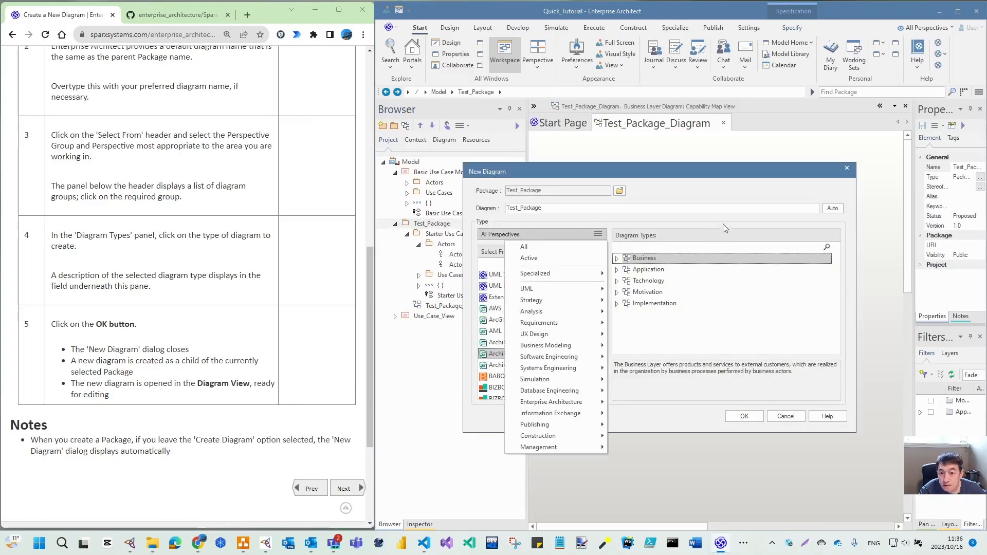
mouse_move(555, 288)
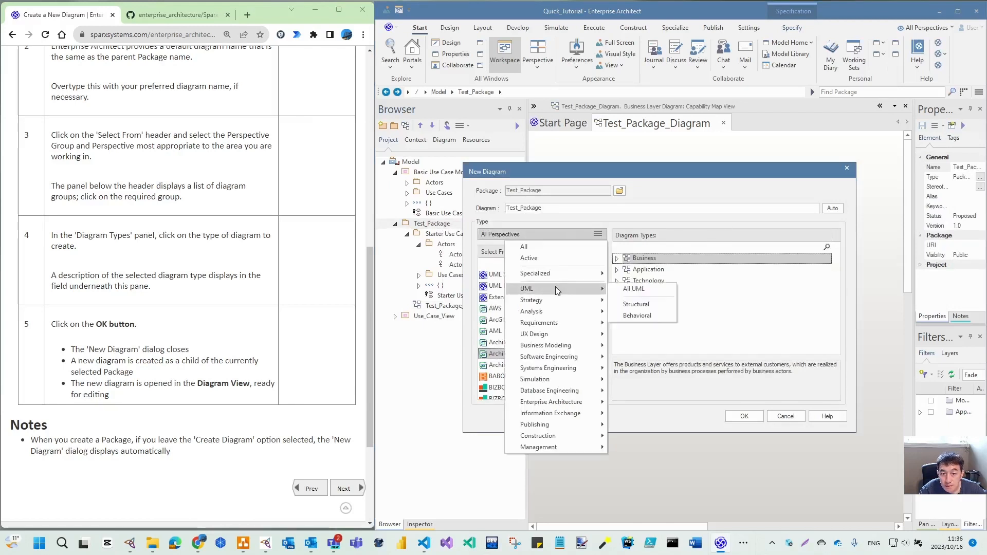
click(633, 290)
click(503, 278)
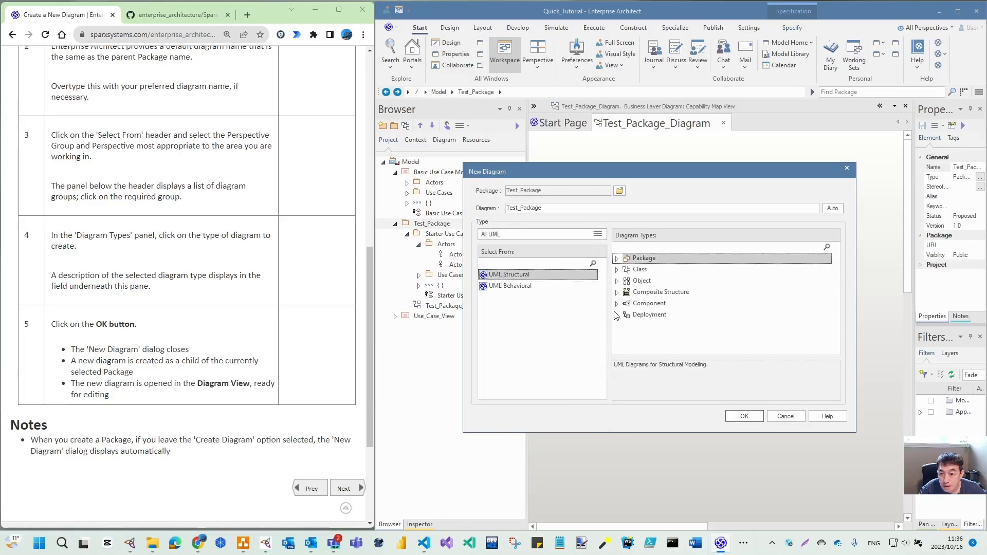
click(616, 281)
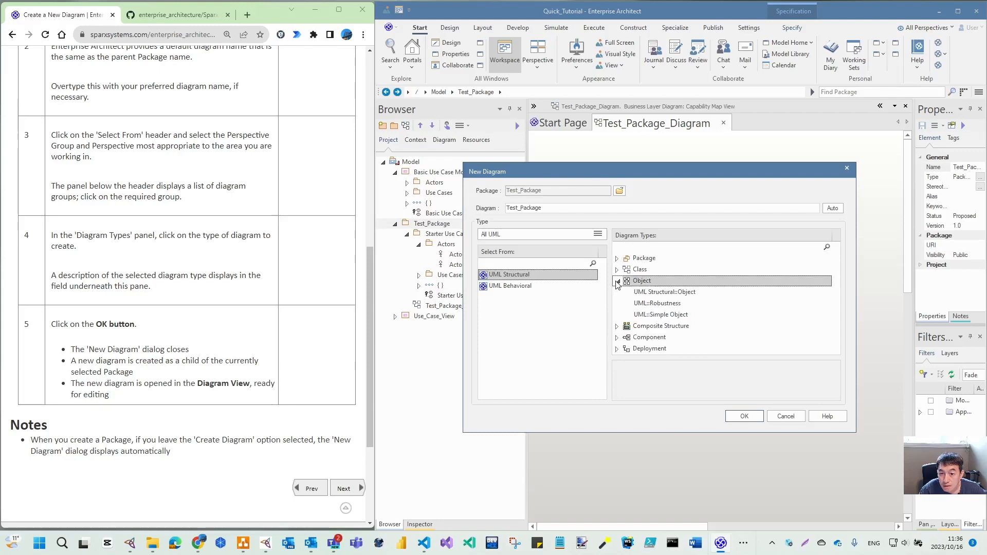
click(682, 293)
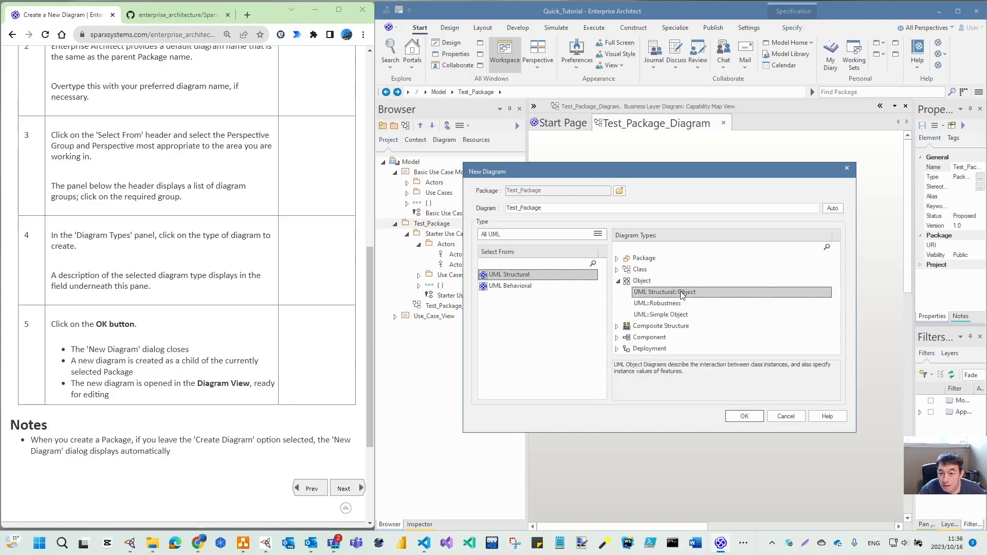
click(756, 419)
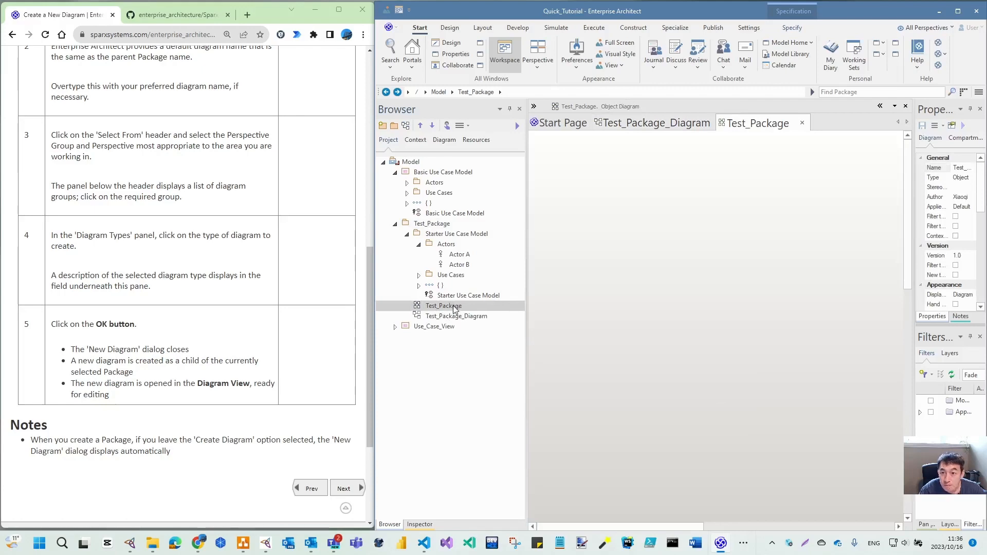
- Advance the guide to Create New Elements on a Diagram and bring up Test_Package_Diagram for its first steps
click(339, 483)
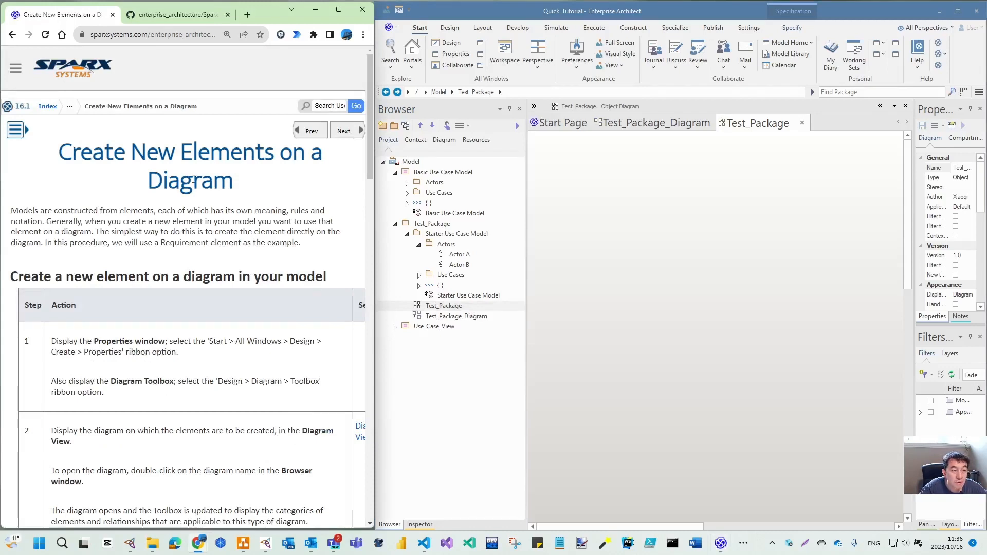
double_click(461, 316)
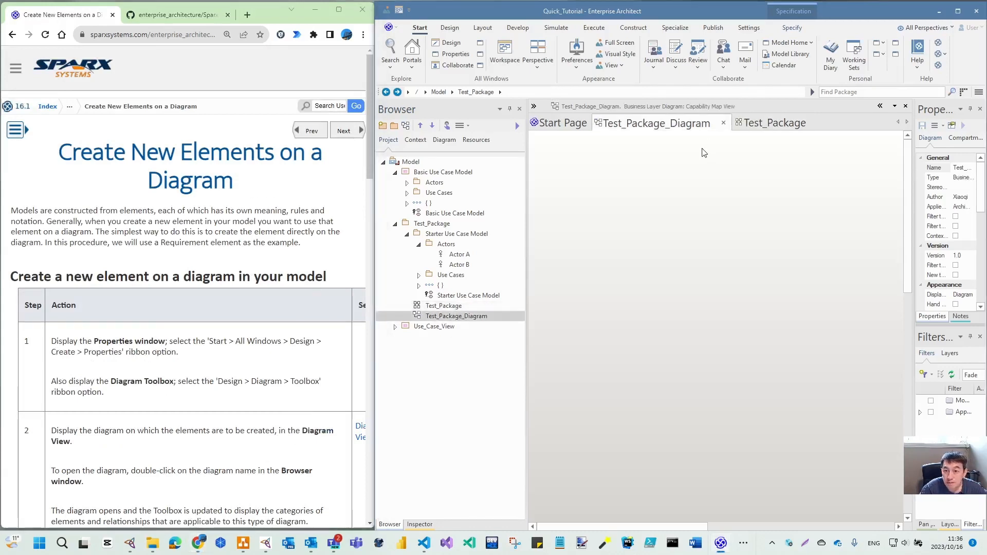
scroll(86, 303, down, 3)
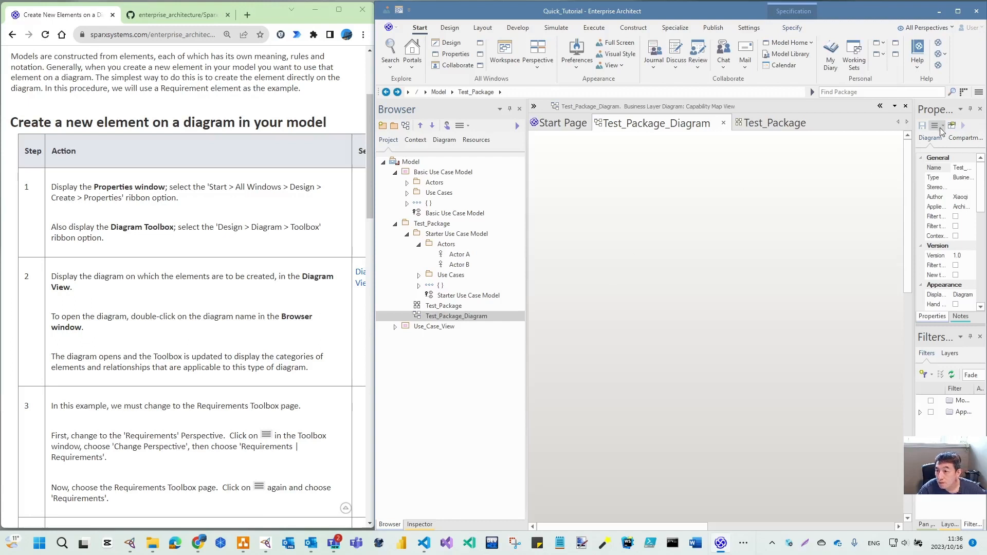
- Close the open Test_Package object diagram and widen the Properties window to show the settings of Test_Package_Diagram
drag(913, 127, 868, 127)
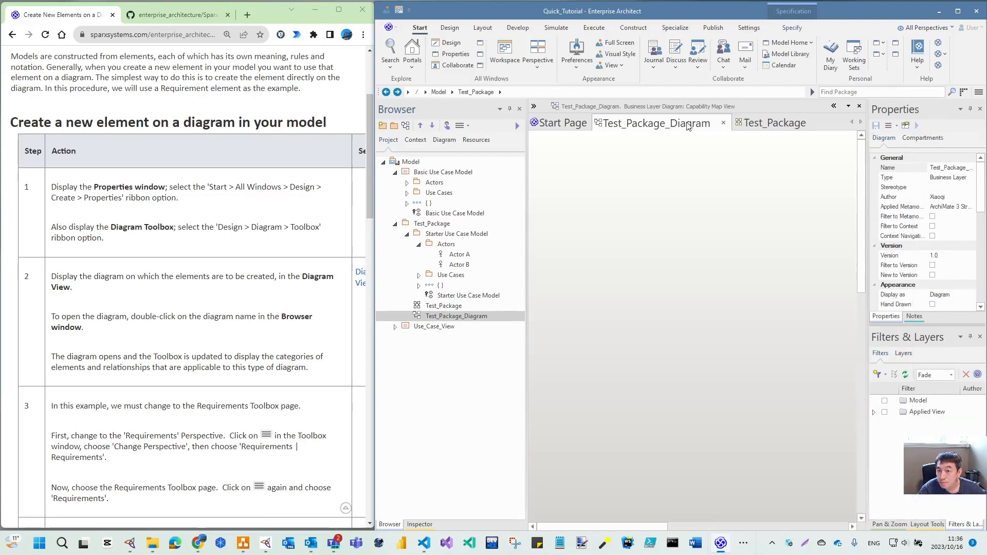
click(778, 122)
click(801, 122)
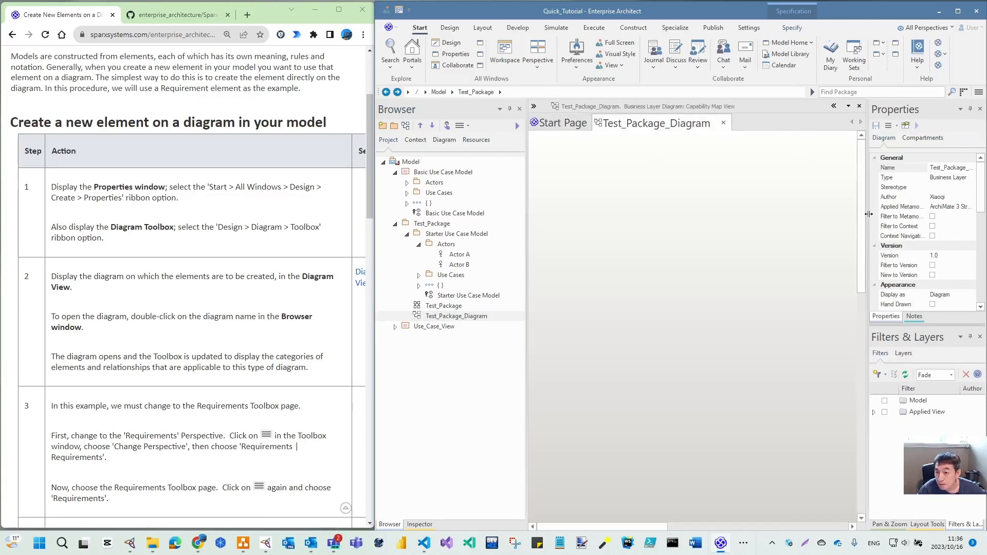
drag(868, 213, 840, 213)
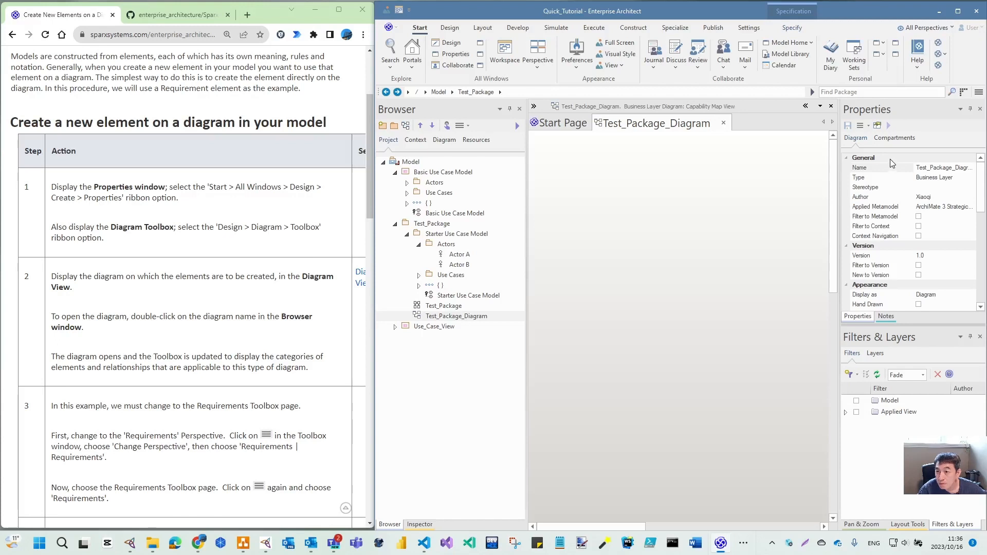
click(900, 139)
click(855, 140)
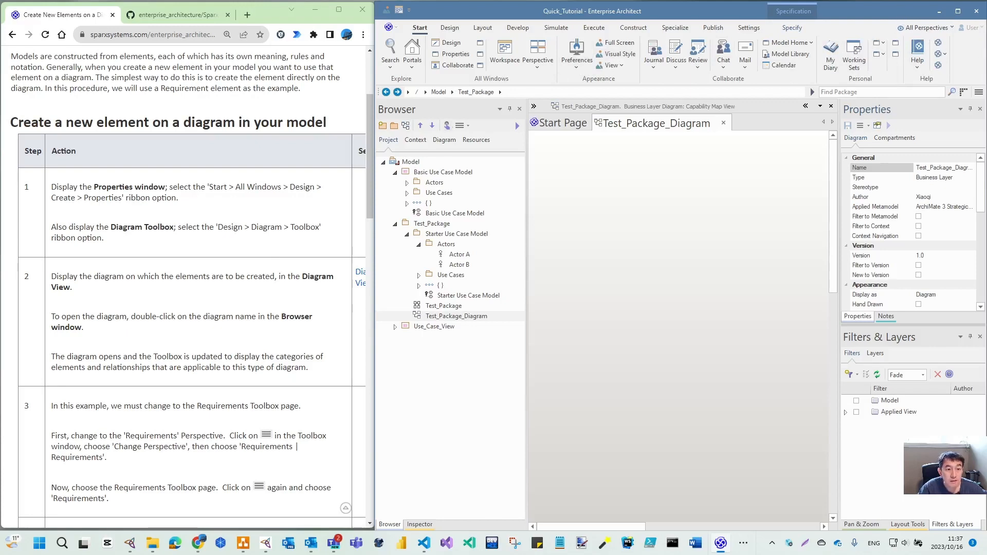
- Maximize the modeling window and display the Properties window for Test_Package_Diagram
click(957, 11)
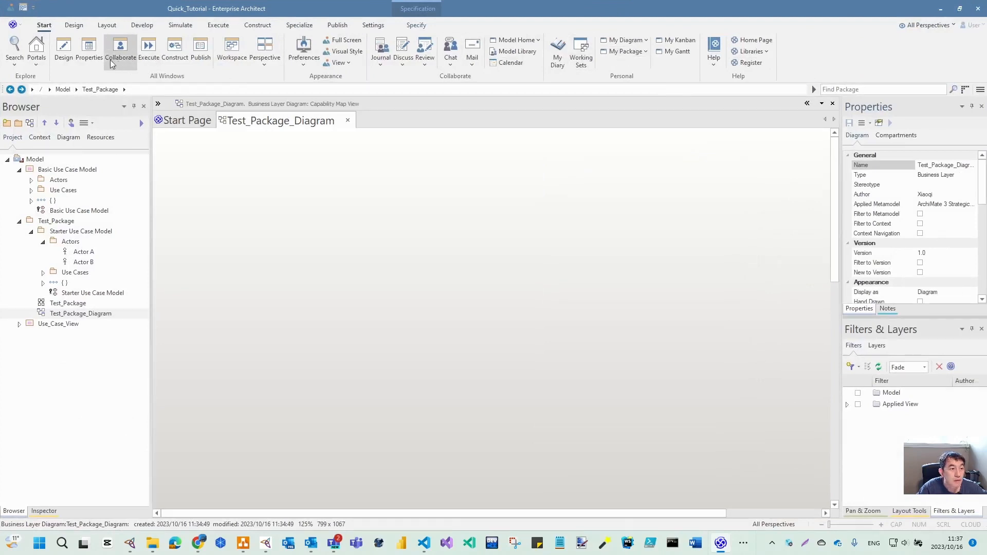
click(70, 52)
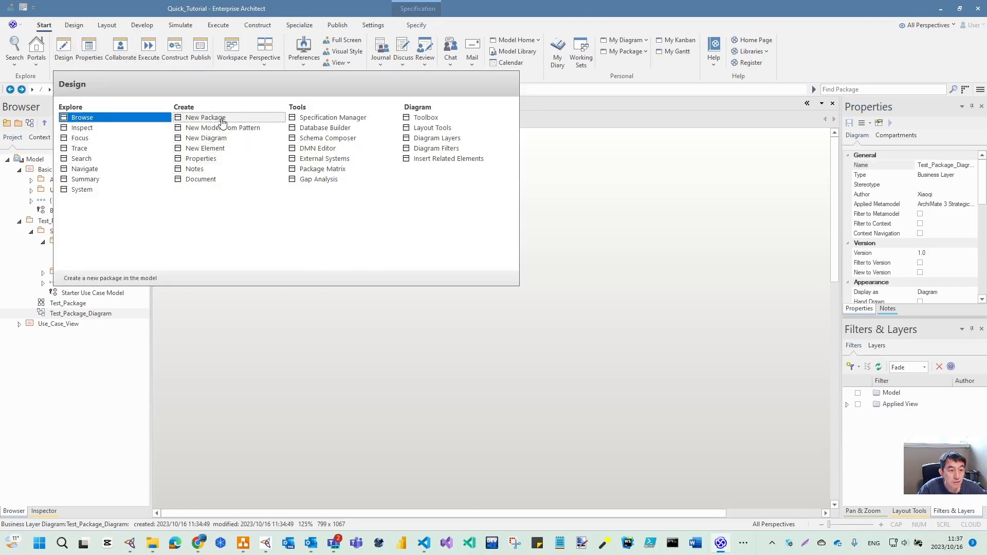
click(202, 161)
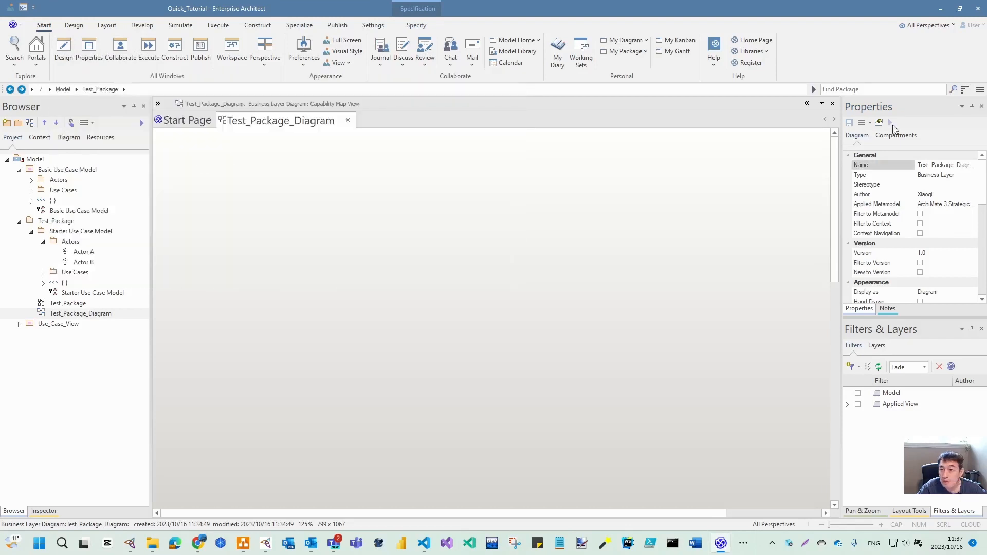
click(63, 50)
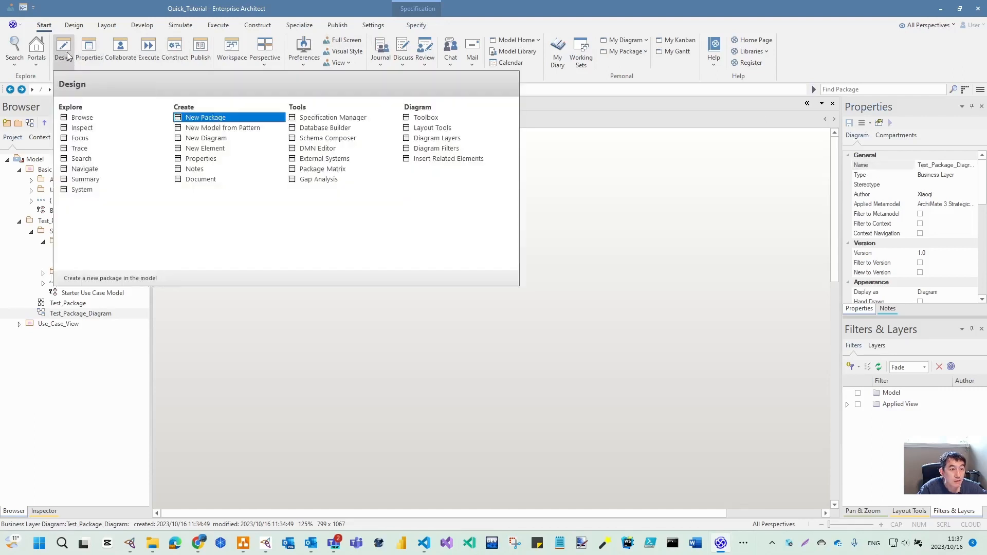
click(220, 148)
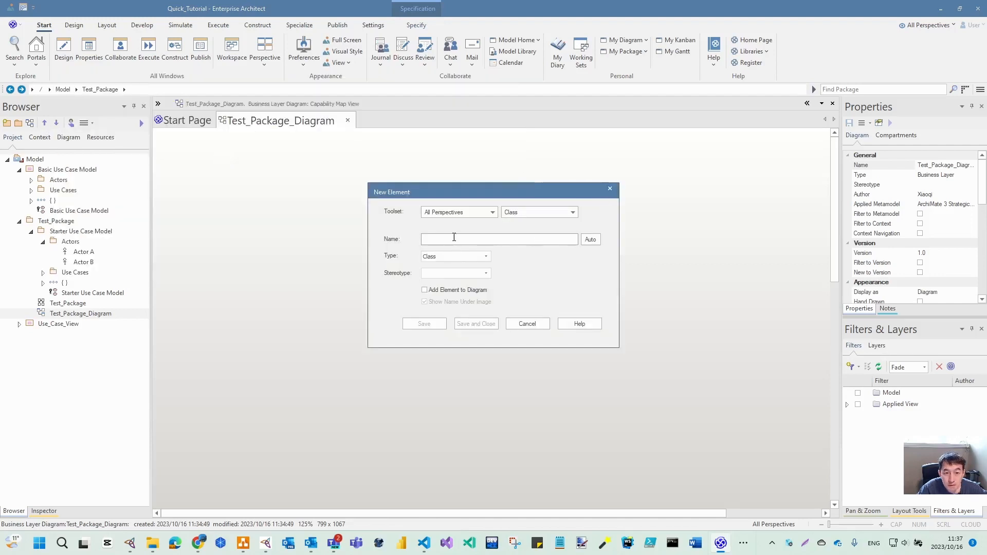
click(613, 189)
- Restore the modeling window beside the guide and read the steps for placing a Requirement element on a diagram
click(959, 9)
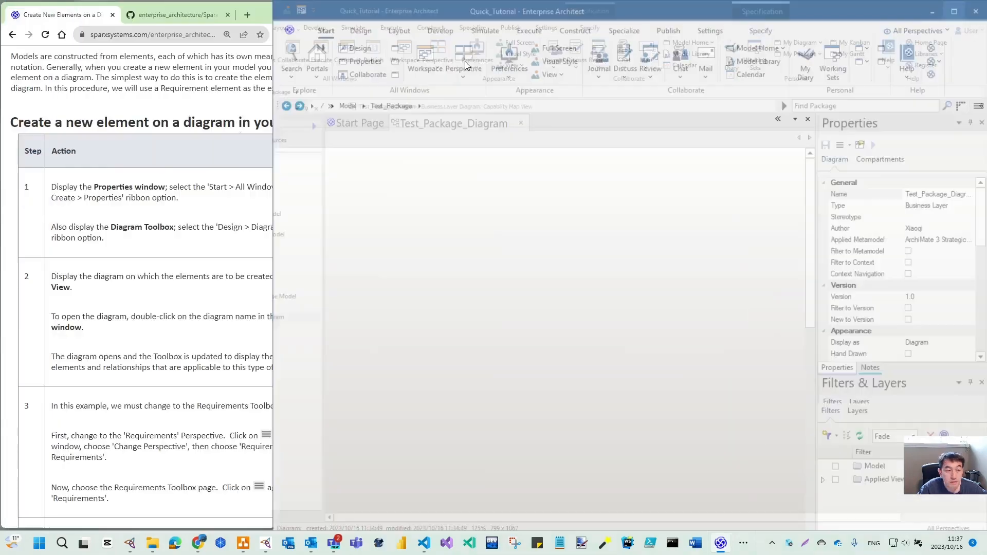
scroll(216, 256, down, 2)
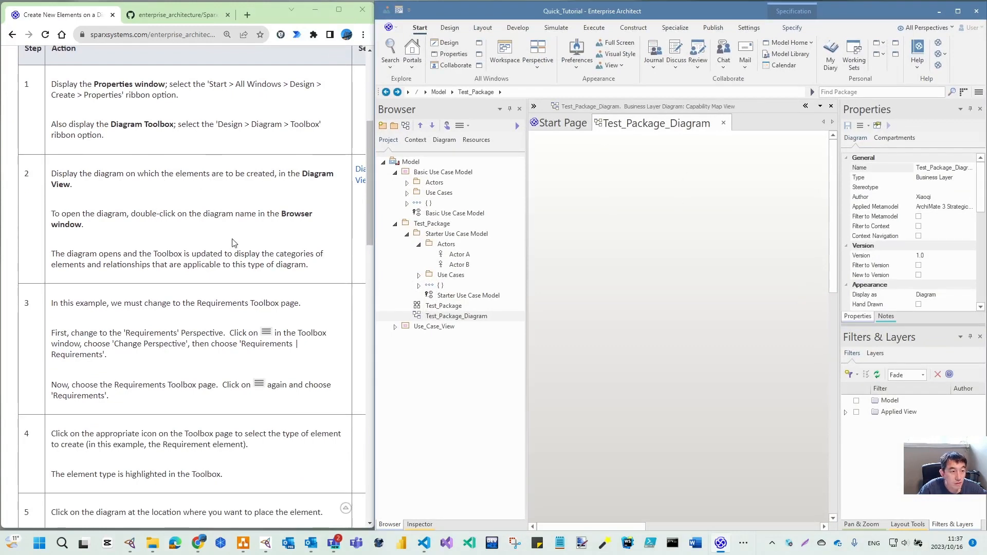
scroll(232, 240, down, 3)
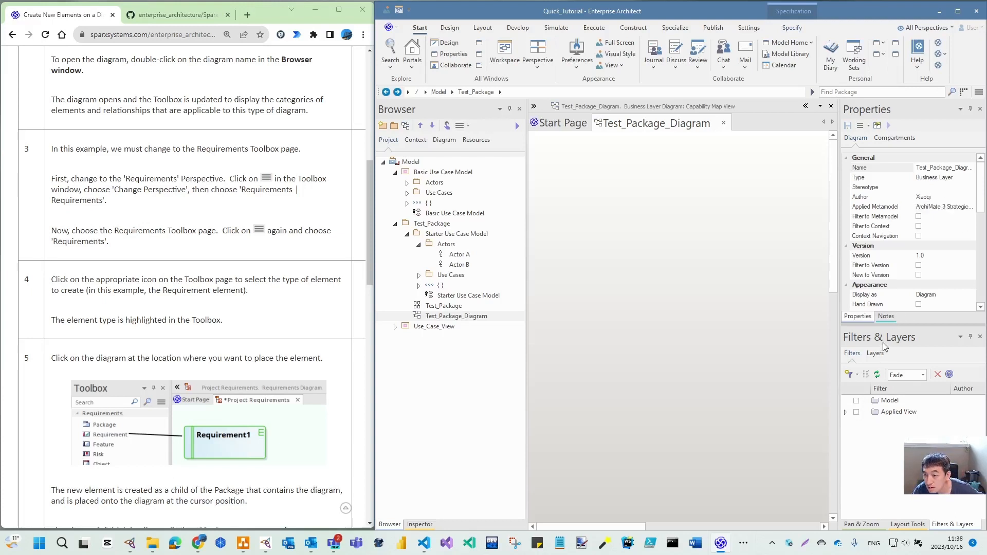
- Examine the perspective sets and the Properties, Design, Execute, Construct and Publish window lists for the commands the guide calls for
click(538, 50)
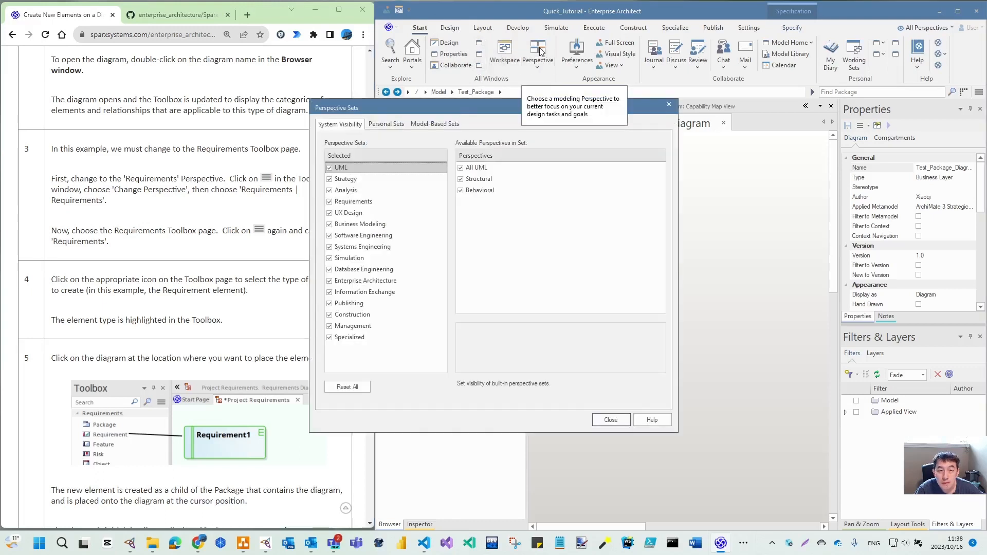
click(612, 419)
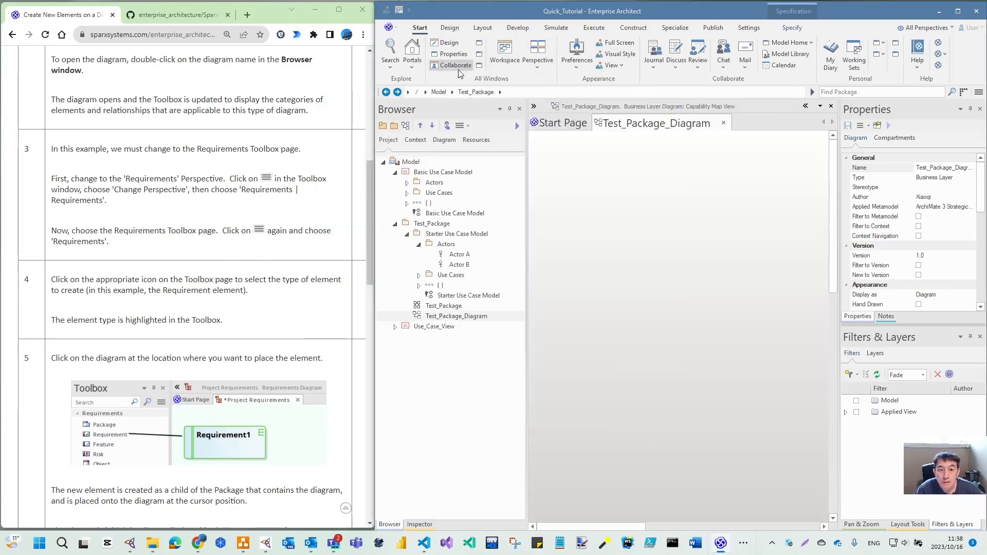
click(457, 54)
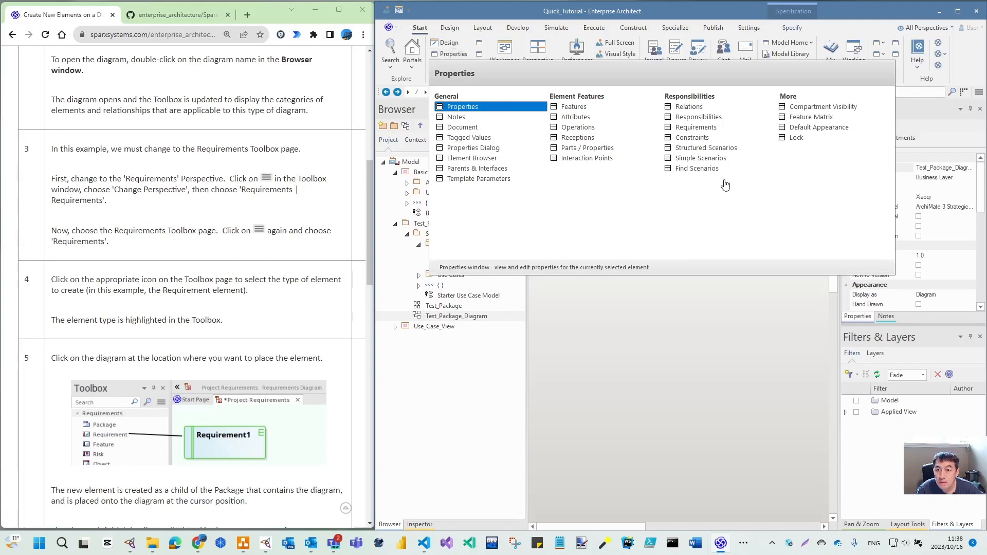
click(696, 334)
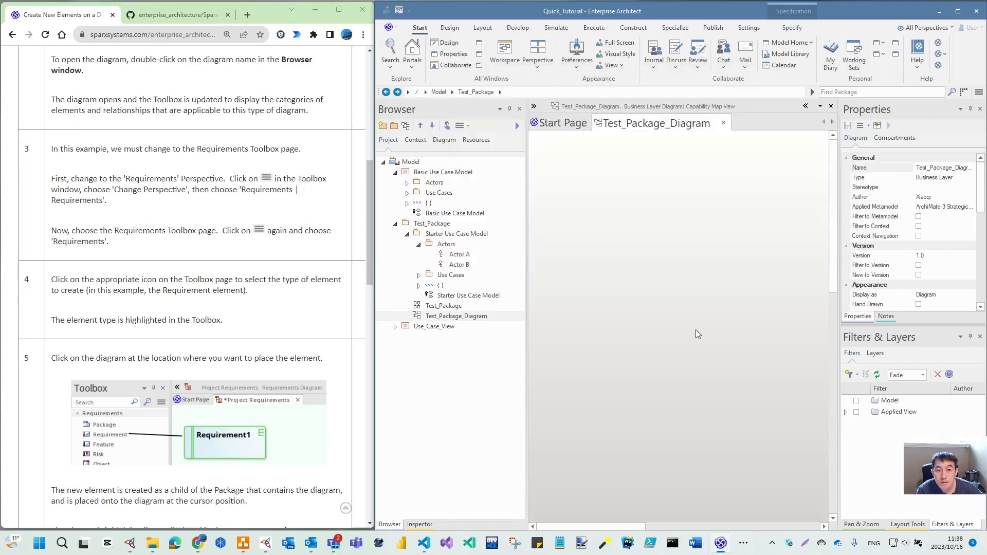
click(447, 42)
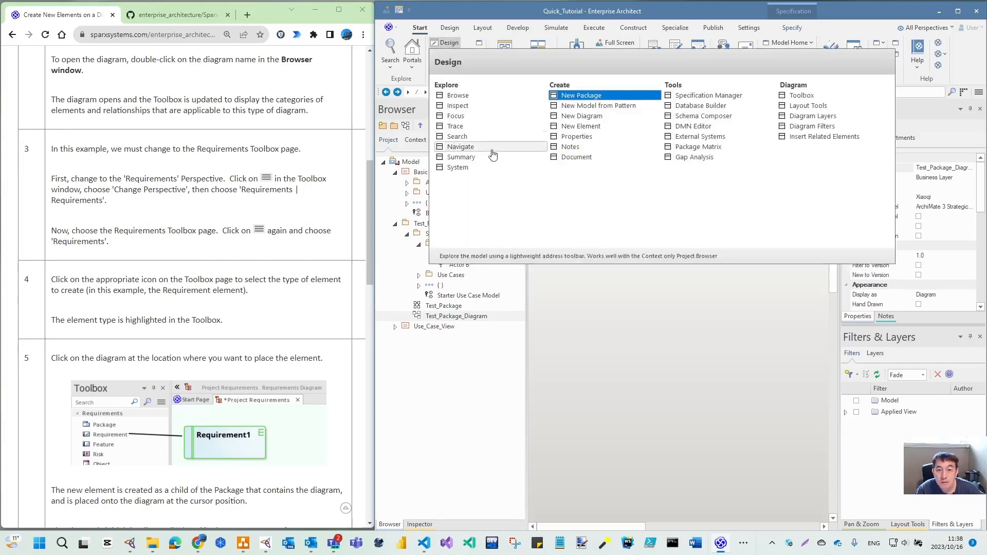
click(560, 271)
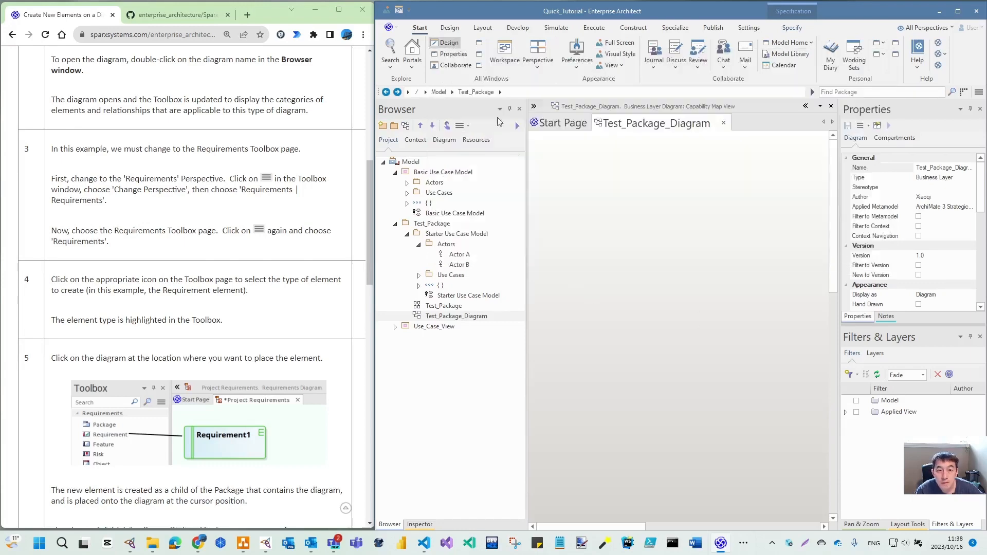
click(479, 44)
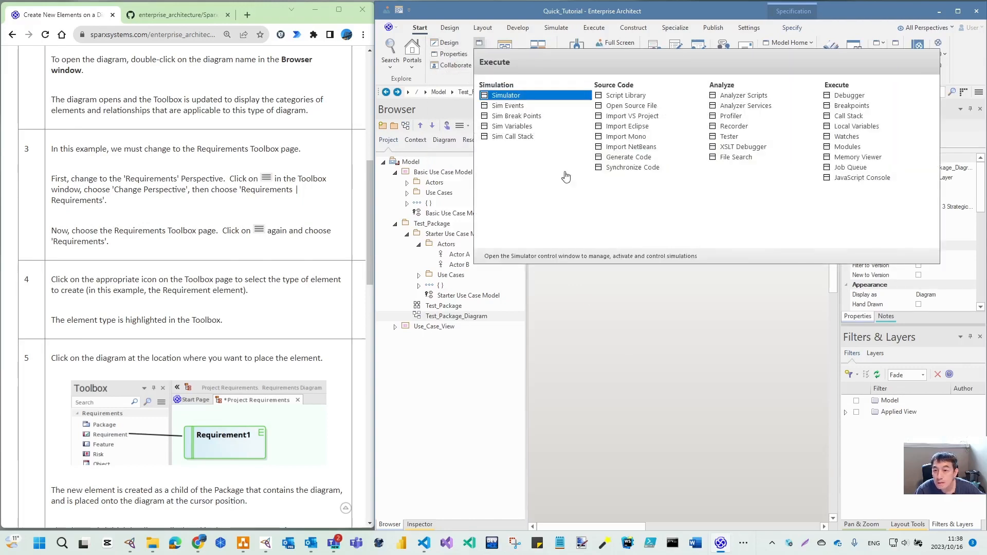
click(632, 342)
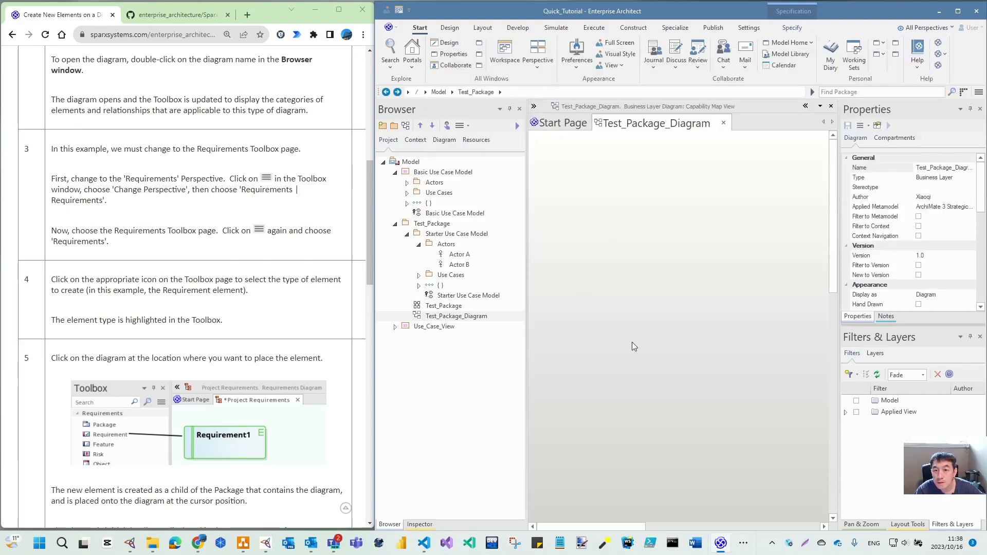
click(480, 54)
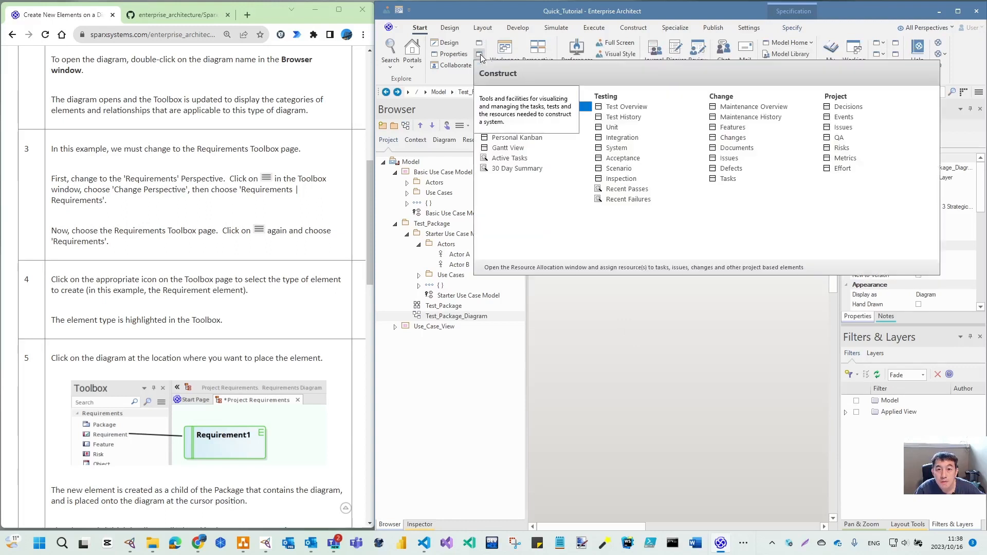
click(640, 379)
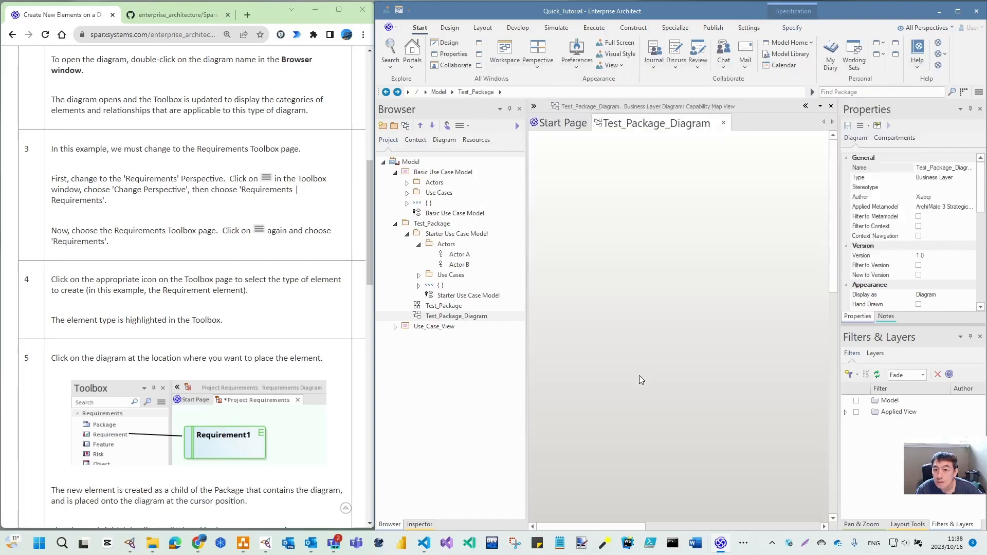
click(478, 66)
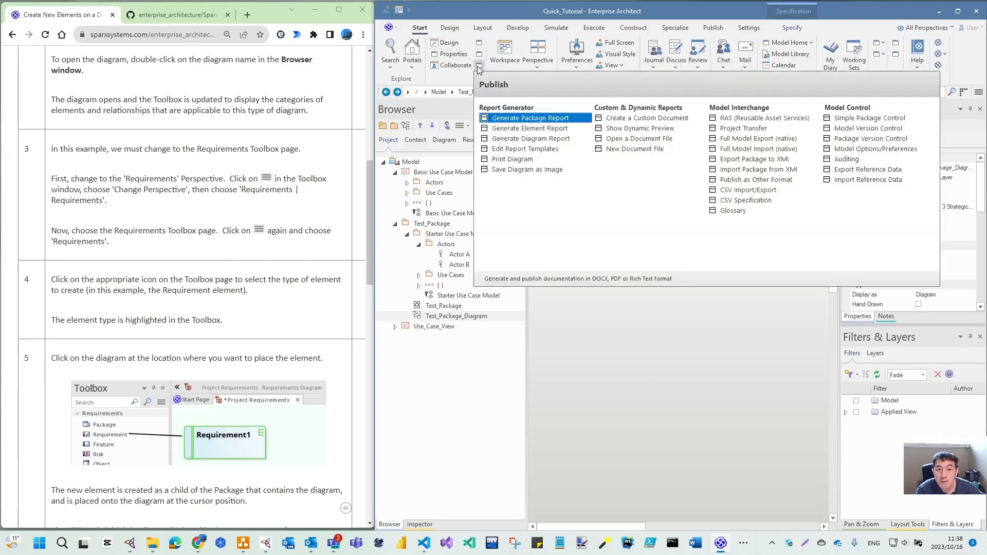
click(689, 352)
click(458, 43)
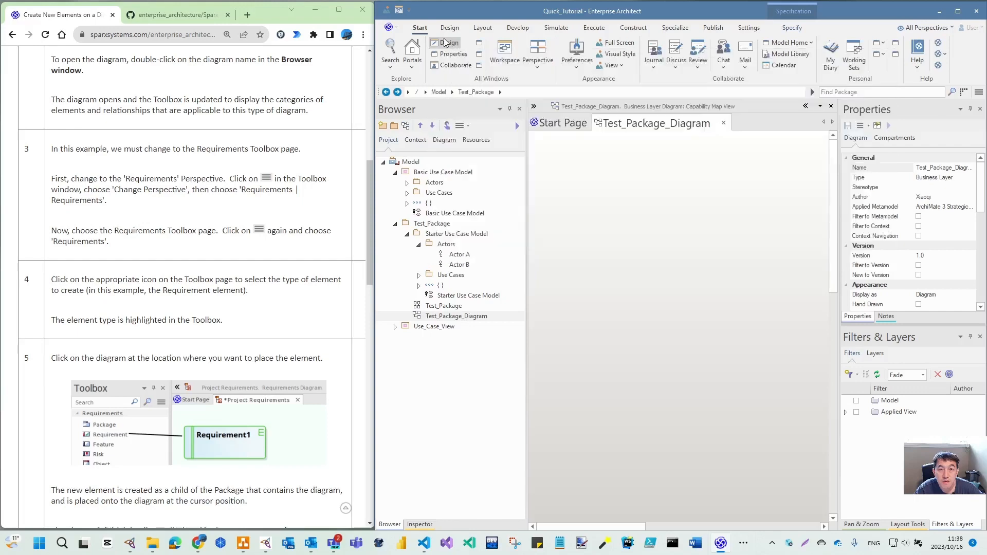
- Display the Requirements page of the Responsibility window and narrow the Browser window slightly
mouse_move(445, 58)
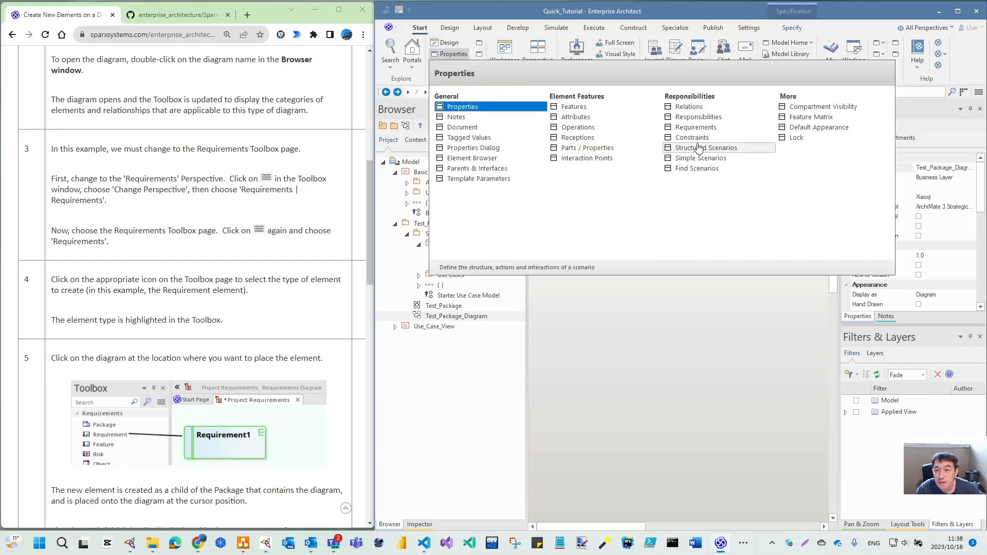
click(709, 132)
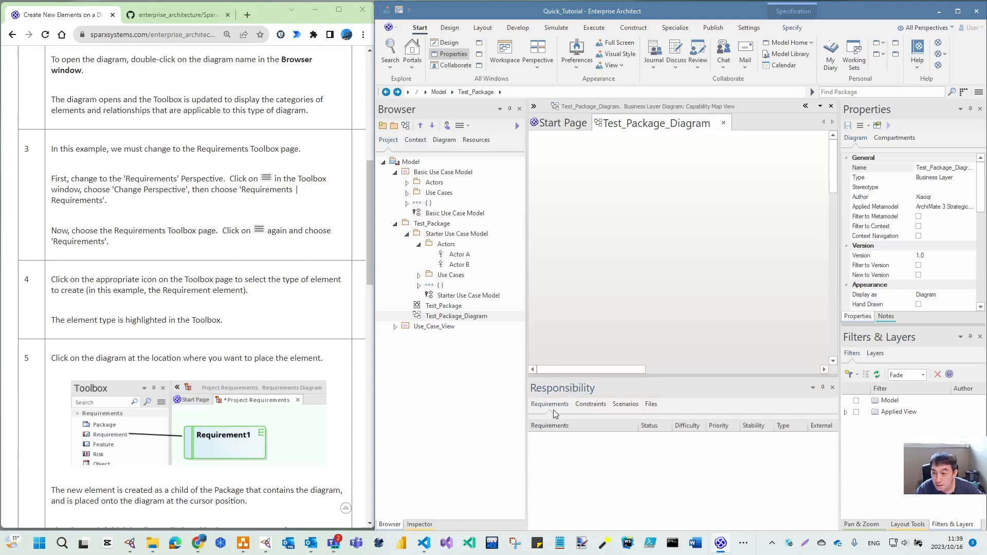
drag(526, 405, 514, 405)
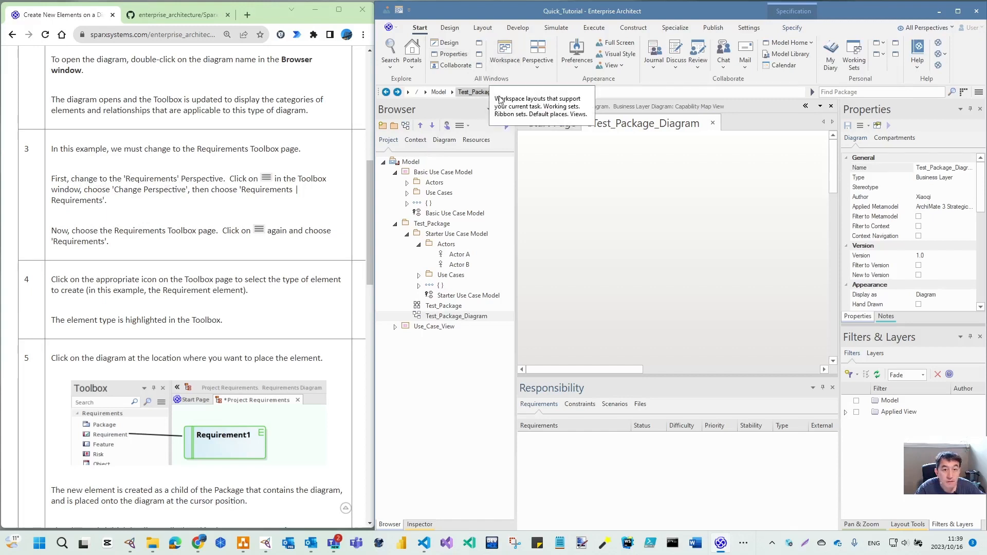
- Switch the modeling perspective to Requirements within the Requirements perspective set
click(537, 67)
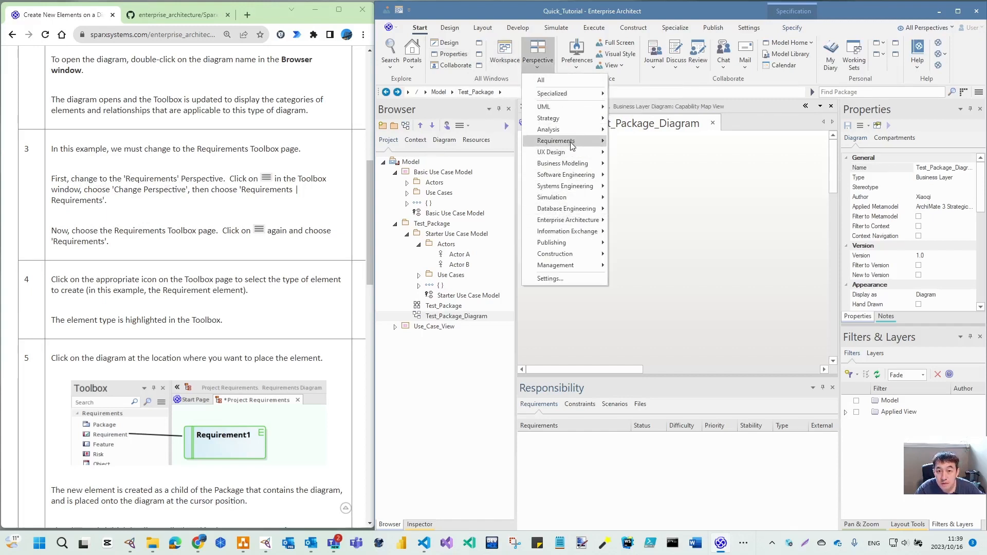
mouse_move(572, 145)
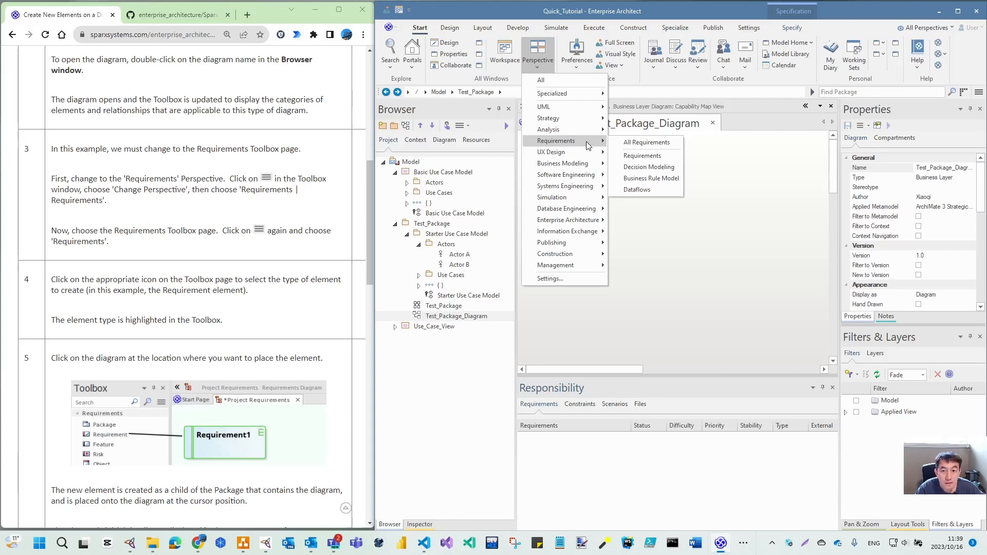
click(632, 144)
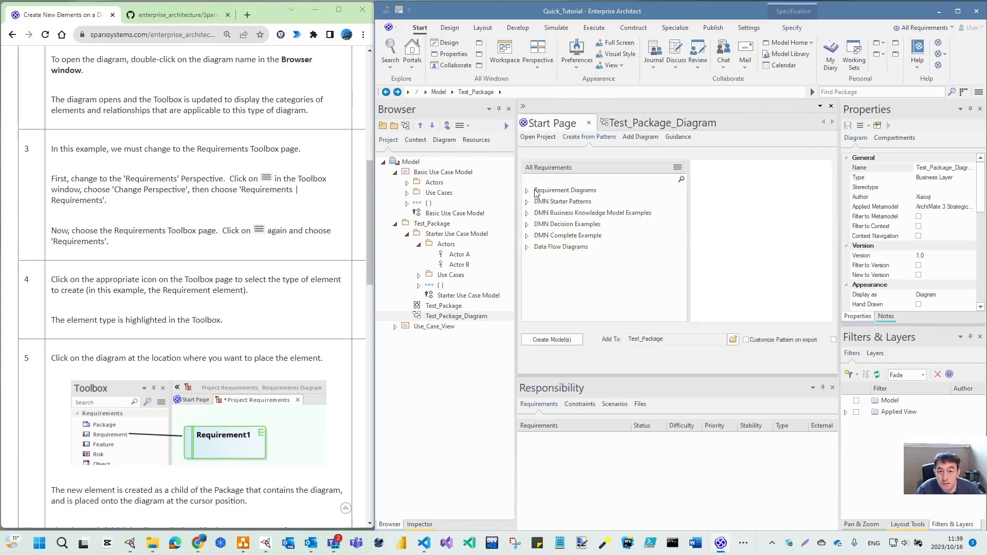
click(534, 67)
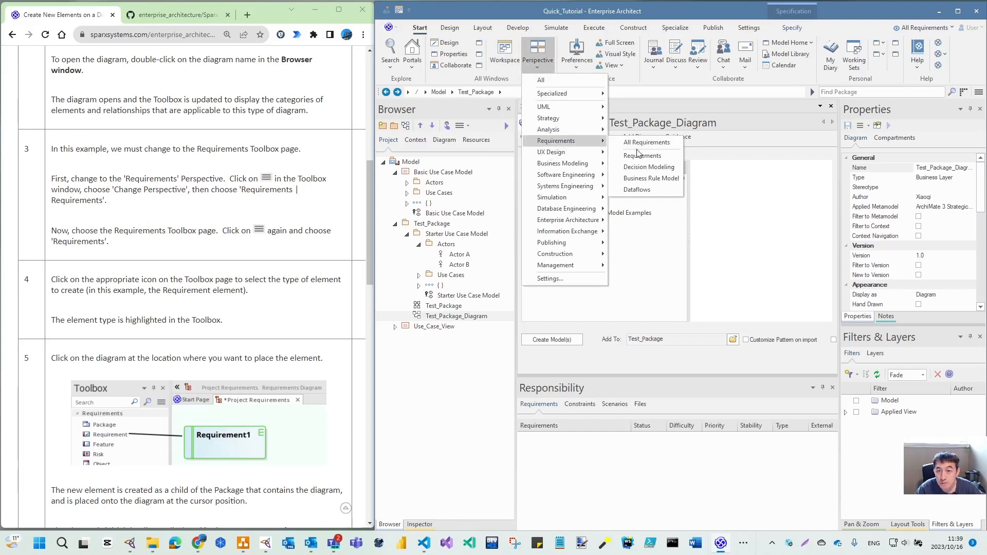
click(638, 155)
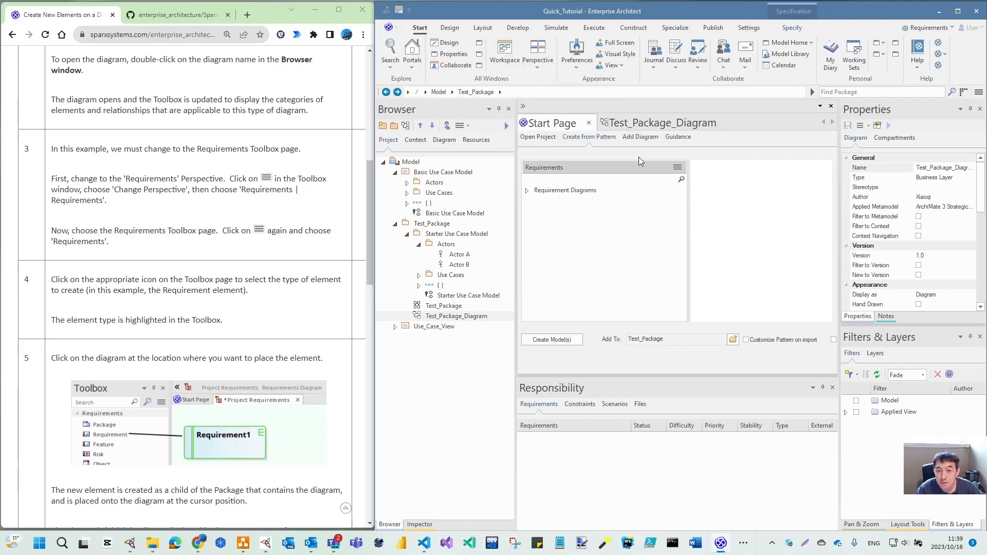
- Create a model in Test_Package from the One Level Requirement Hierarchy pattern under Requirement Diagrams
click(527, 191)
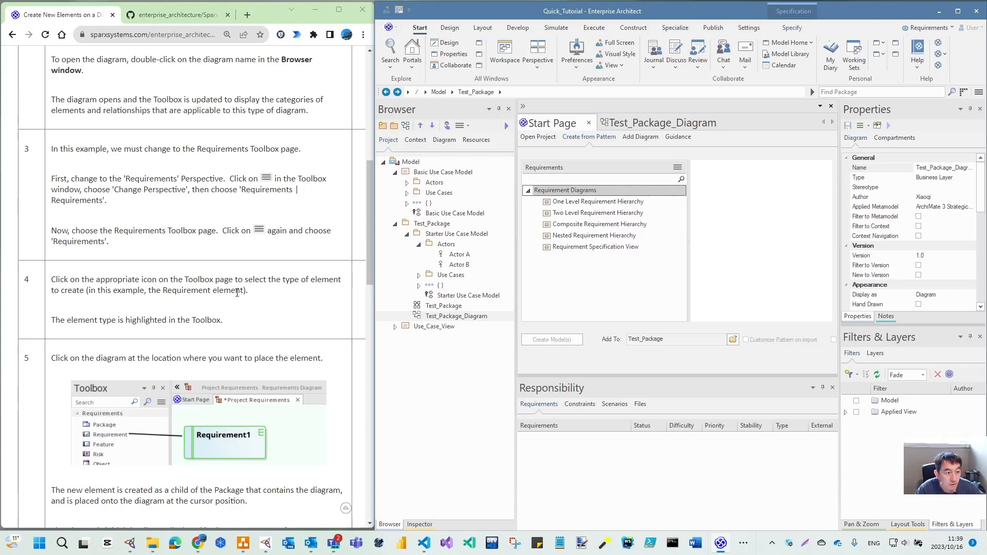
scroll(237, 291, down, 3)
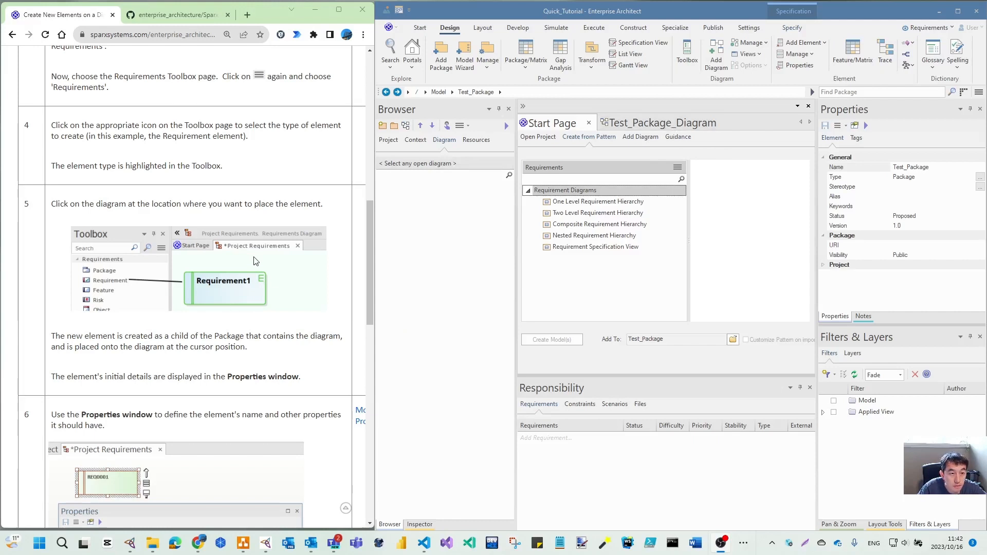
click(590, 206)
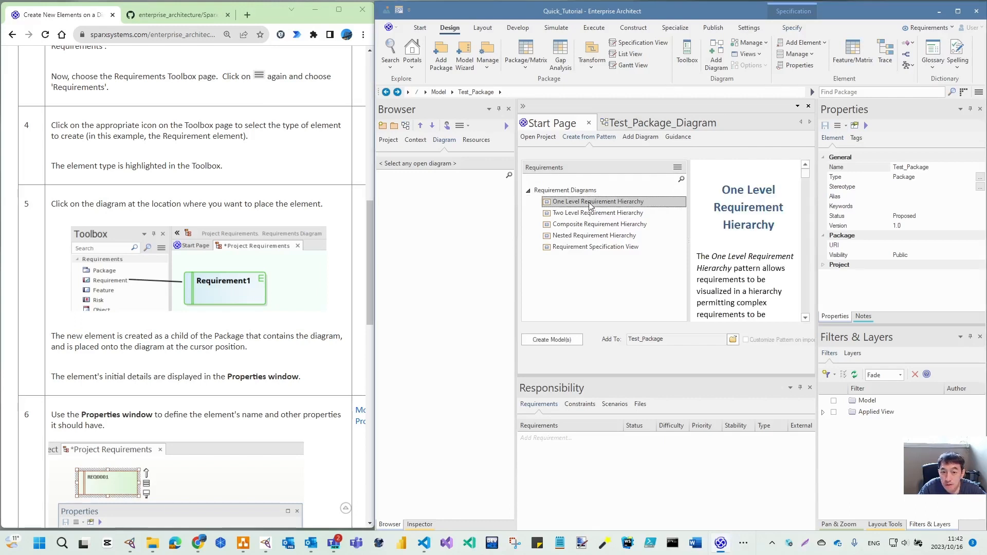
click(563, 341)
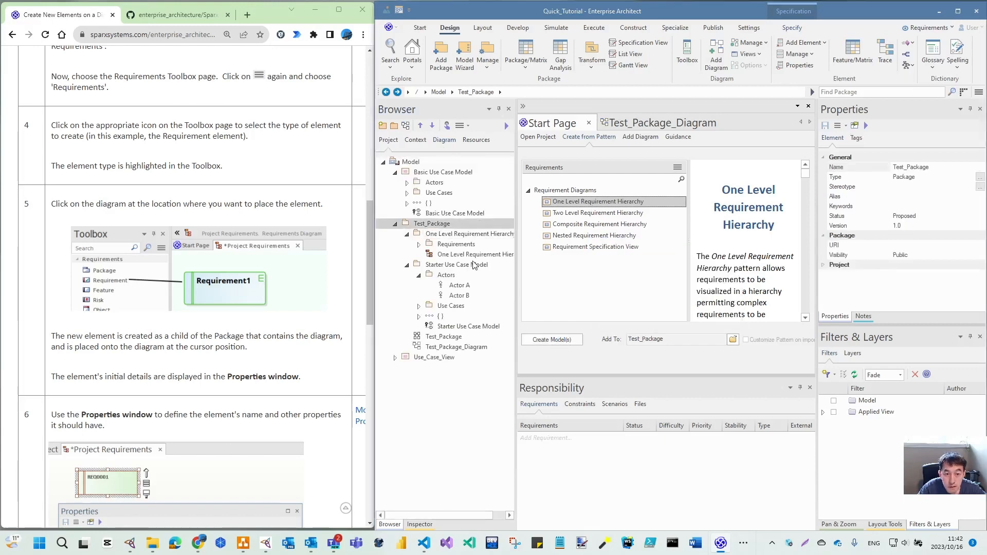
- Open the One Level Requirement Hierarchy diagram with the Toolbox and place a Requirement element above Requirement A.1, keeping its default name
double_click(459, 255)
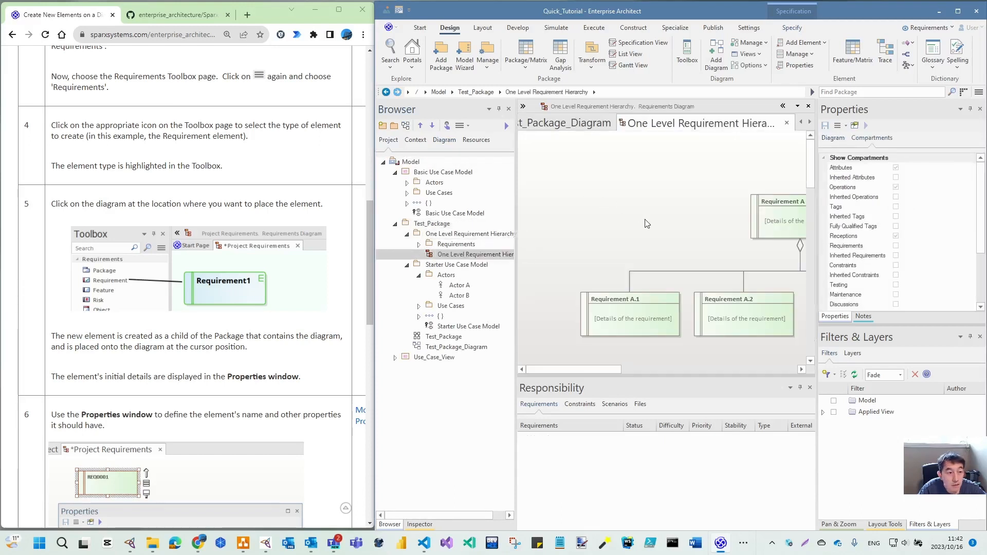
click(686, 49)
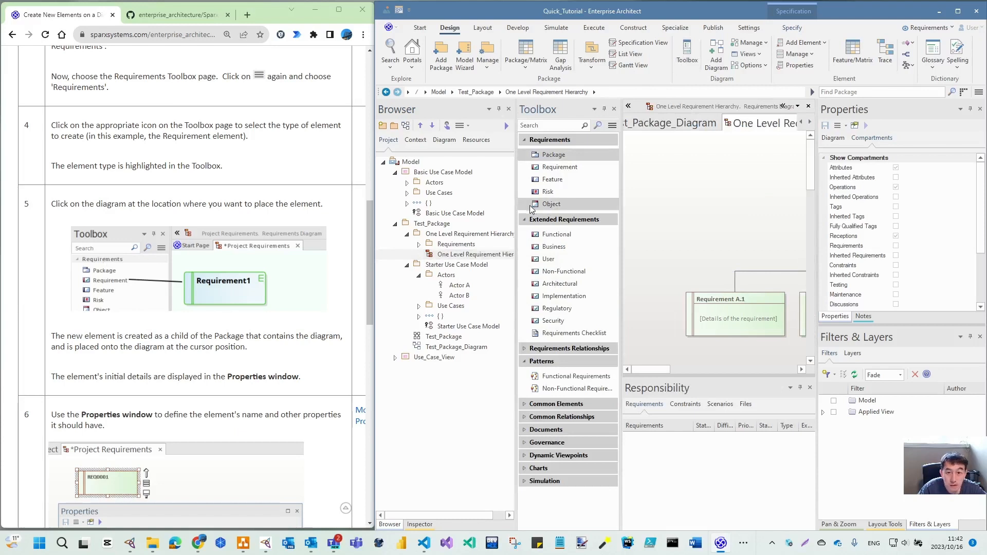
click(548, 168)
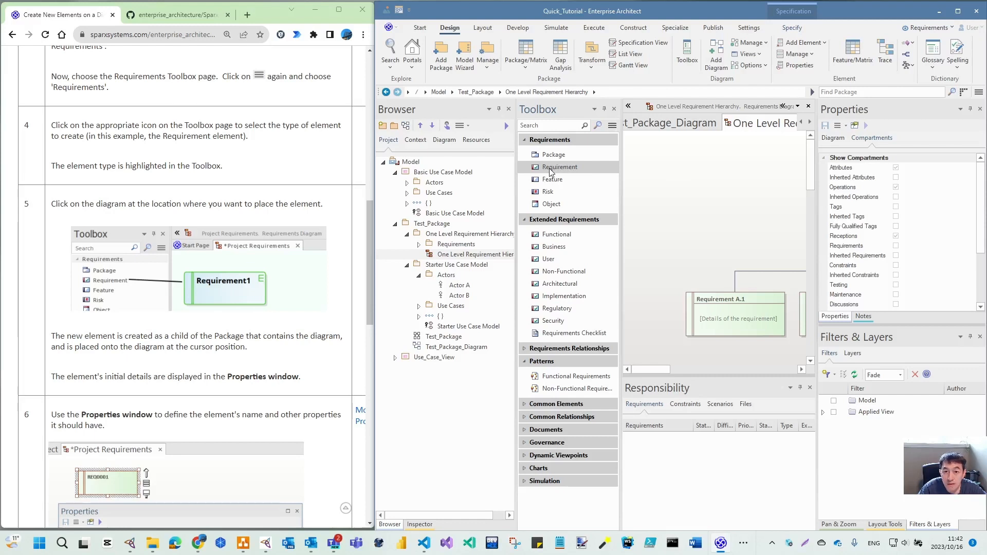
click(674, 174)
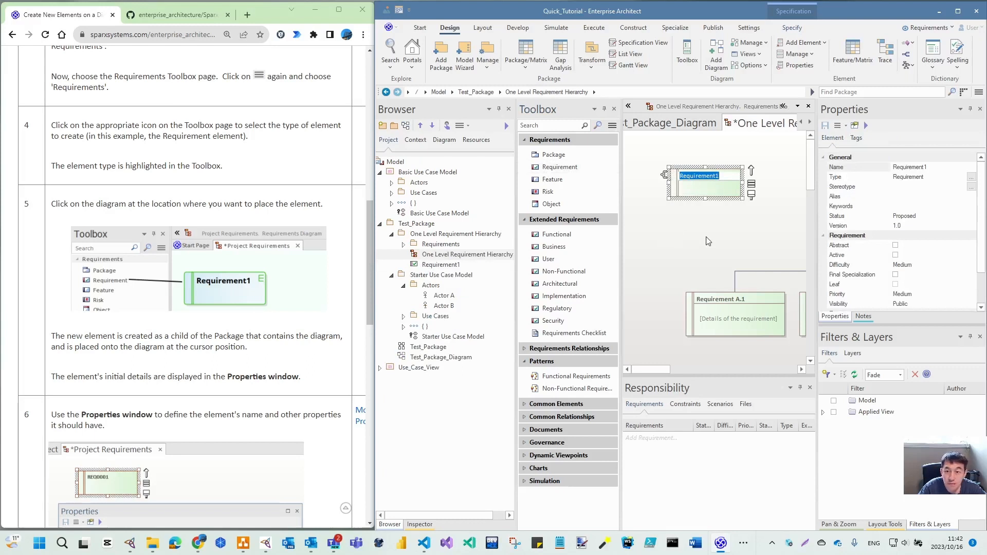
key(Return)
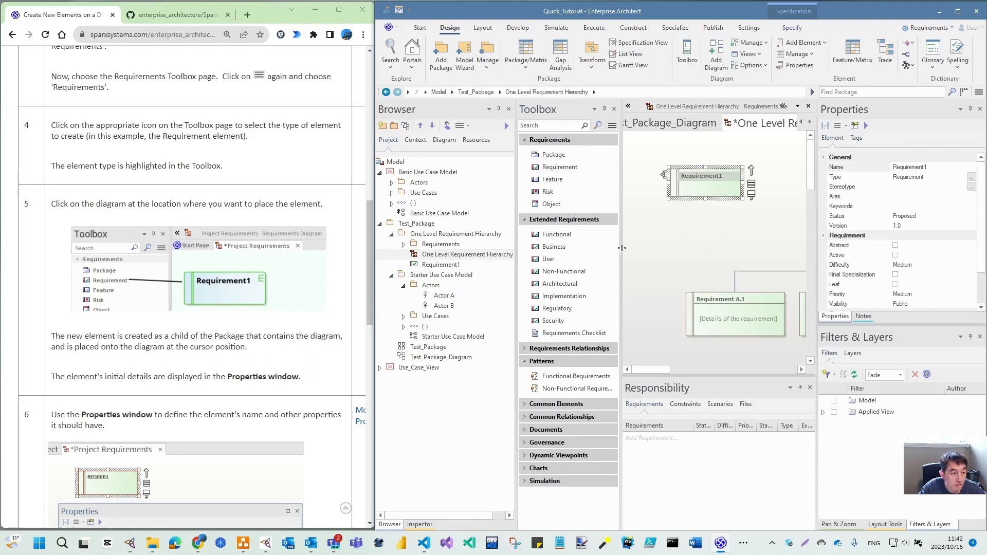
- Rename the new Requirement element to REQ0001 in its properties, following step 6 of the guide
scroll(123, 366, down, 2)
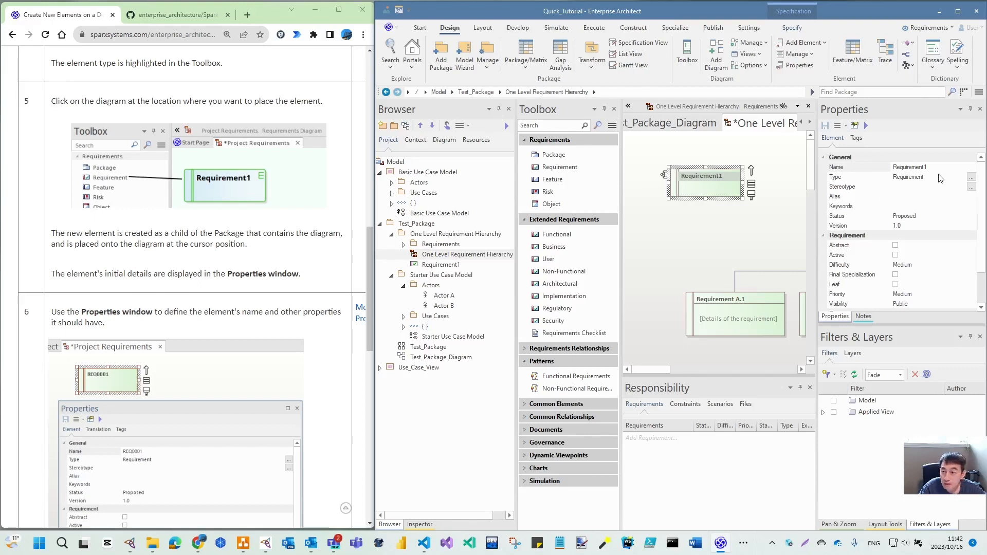
click(870, 164)
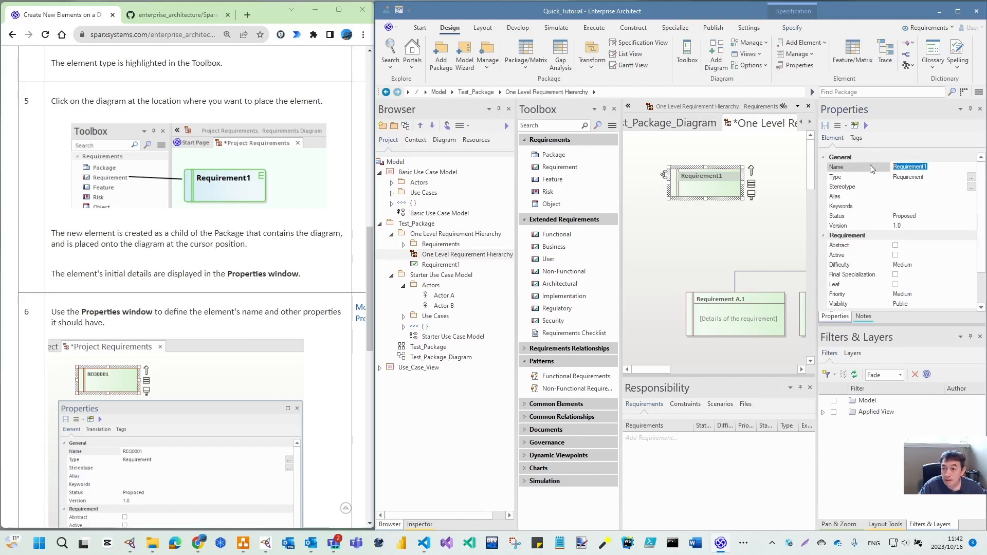
text(REQ)
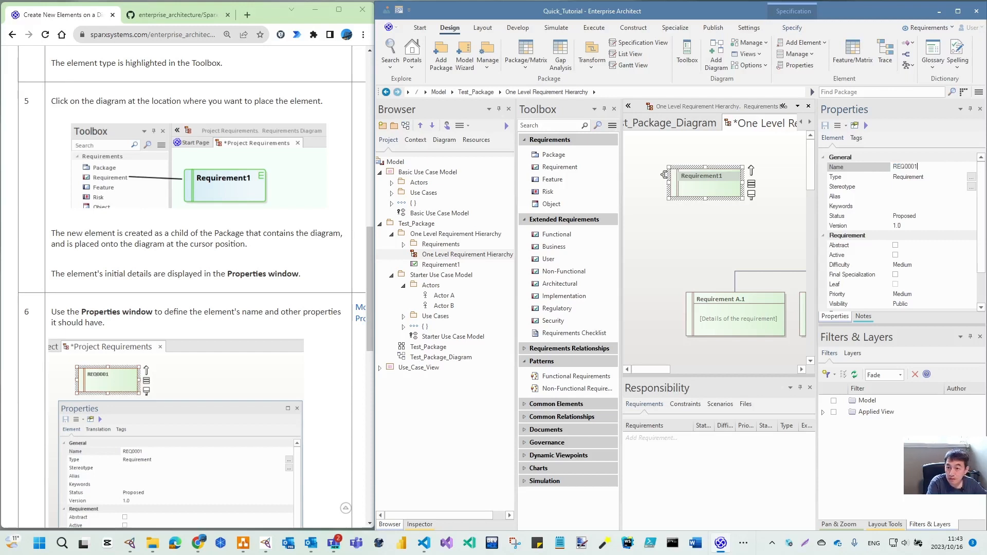
text(0001)
key(Return)
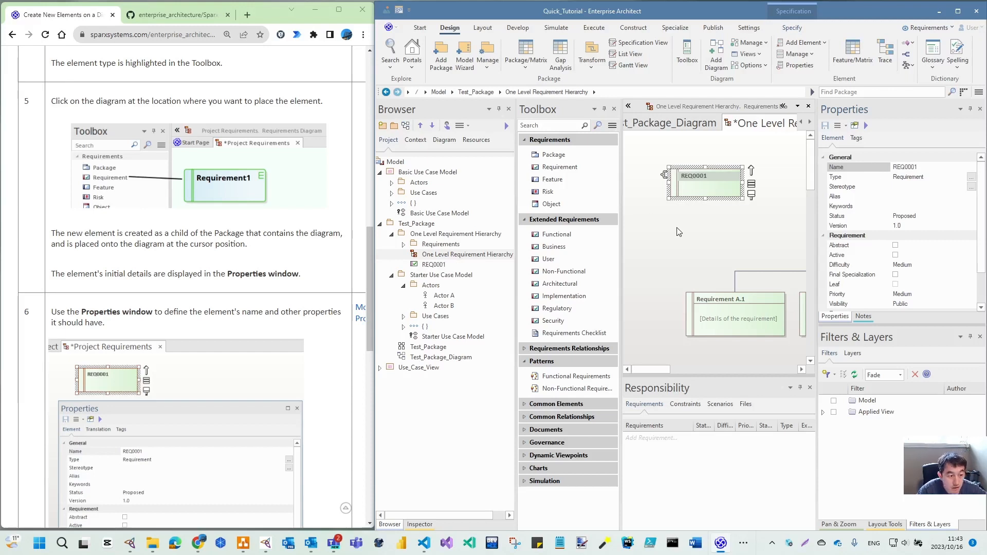
- Compare REQ0001's Requirement and Project properties with the guide's example and read the remaining steps and notes
scroll(172, 392, down, 2)
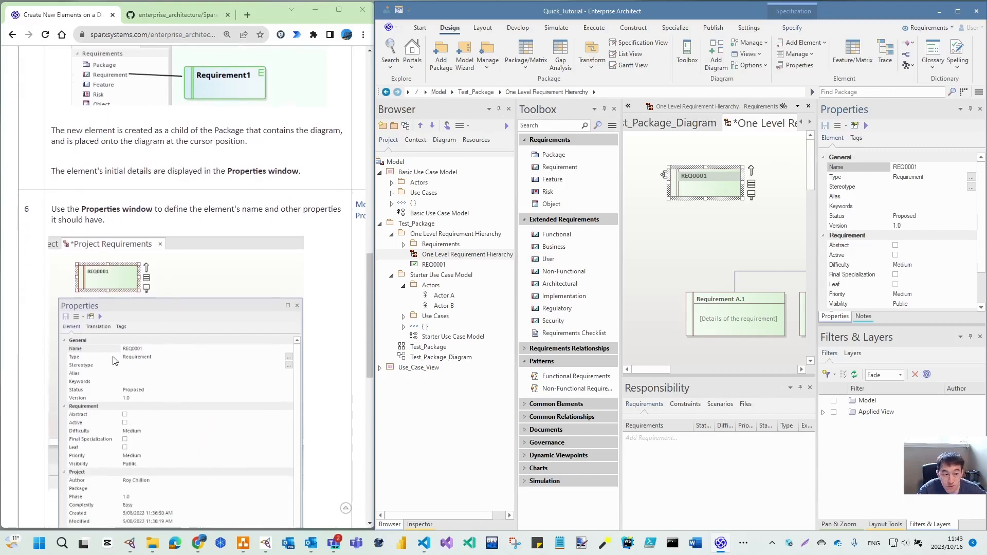
scroll(173, 386, down, 2)
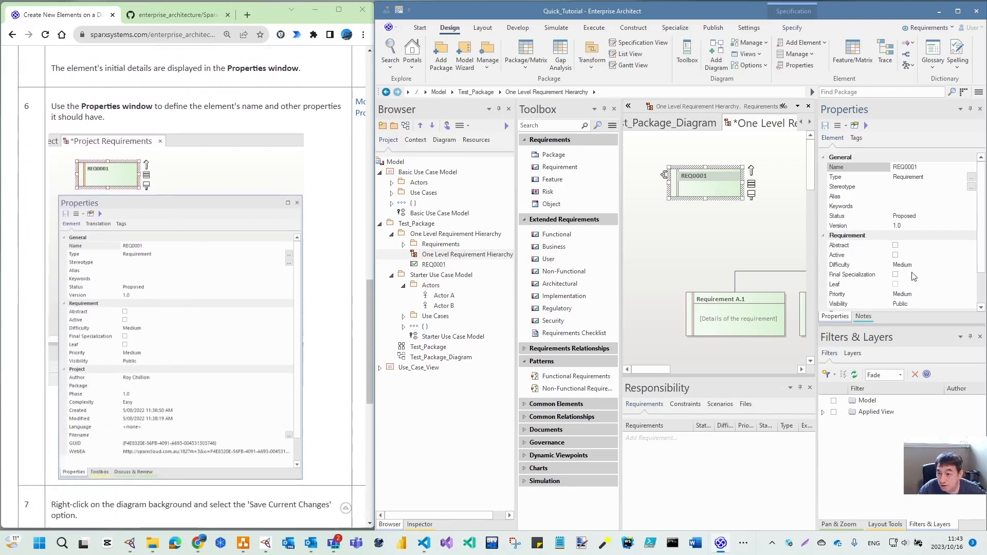
scroll(912, 276, down, 2)
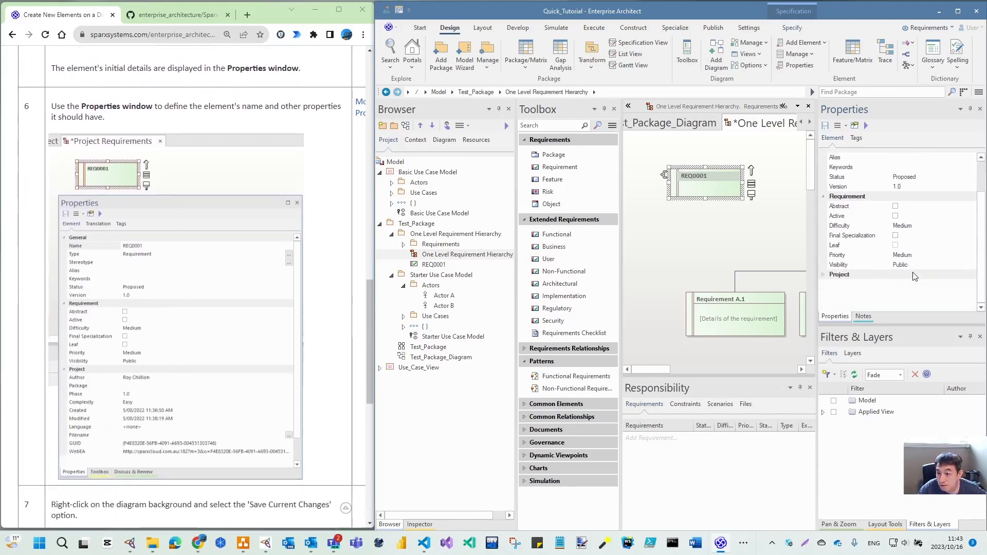
click(822, 274)
scroll(908, 276, down, 2)
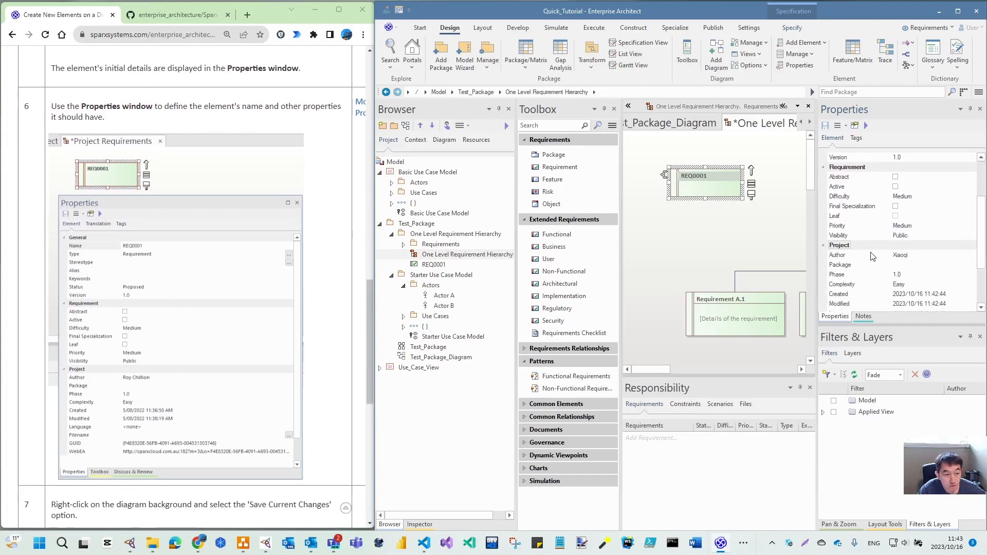
scroll(875, 283, down, 1)
scroll(918, 274, down, 2)
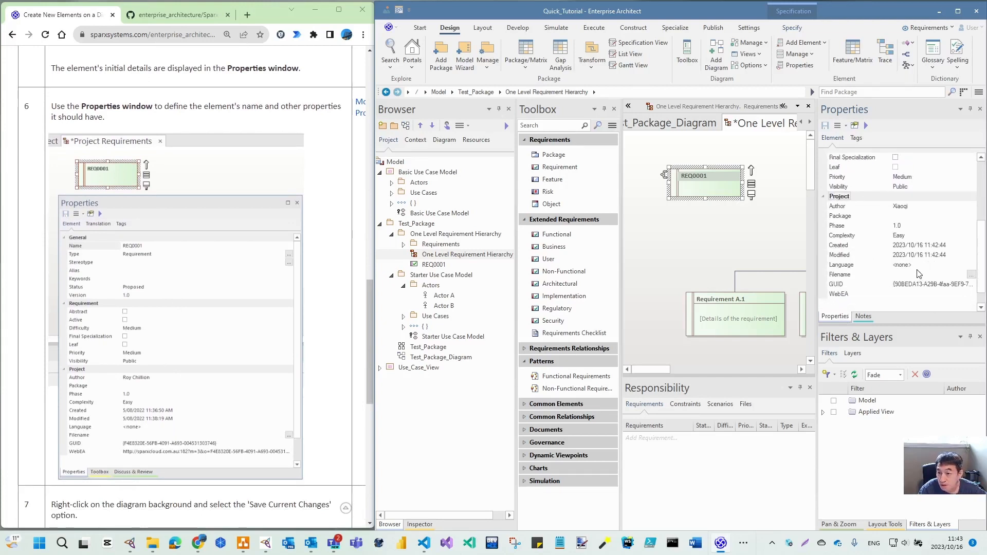
scroll(918, 274, down, 1)
scroll(238, 423, down, 4)
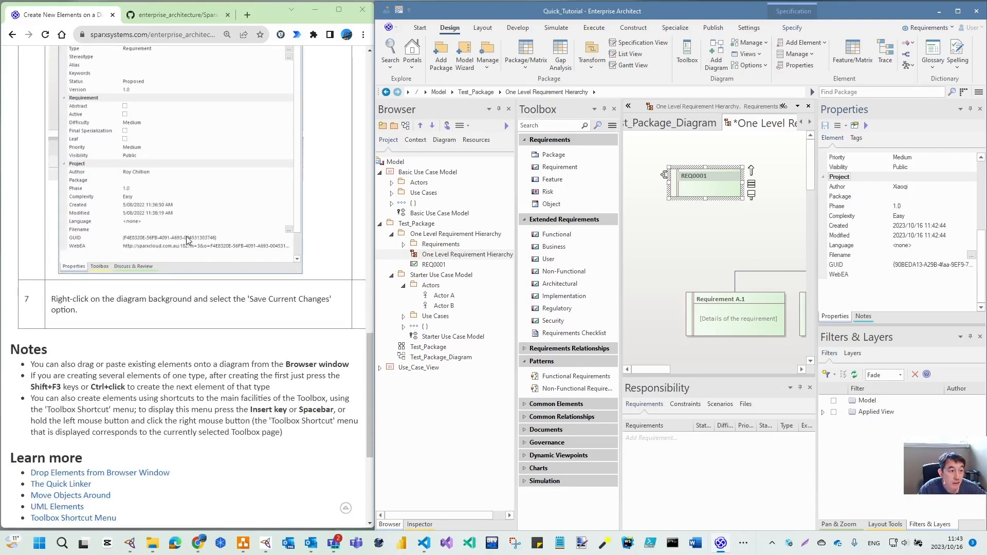
scroll(186, 241, up, 5)
scroll(186, 241, down, 2)
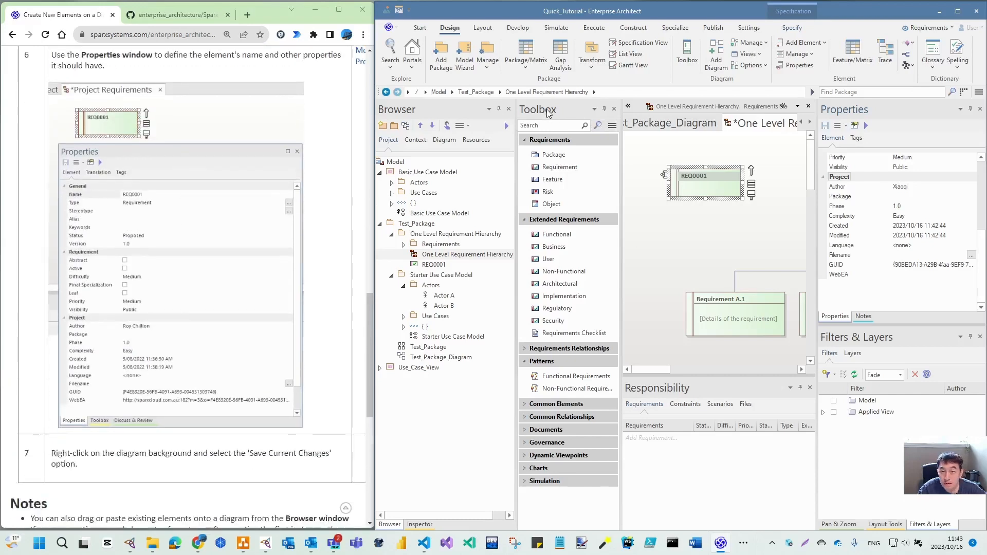
- Dock the Toolbox with the Properties window, order it between Properties and Notes, and bring the Toolbox to the front
drag(548, 113, 881, 320)
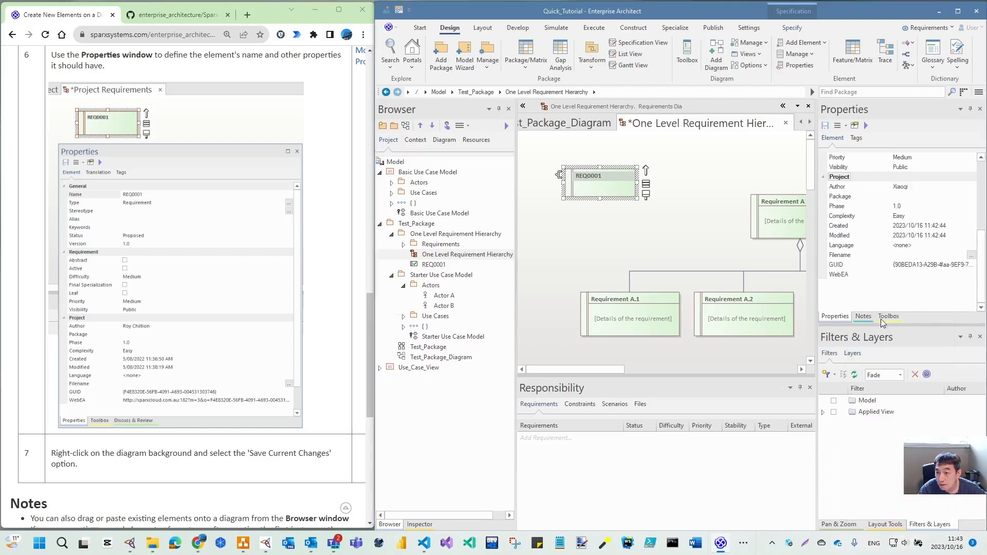
click(888, 315)
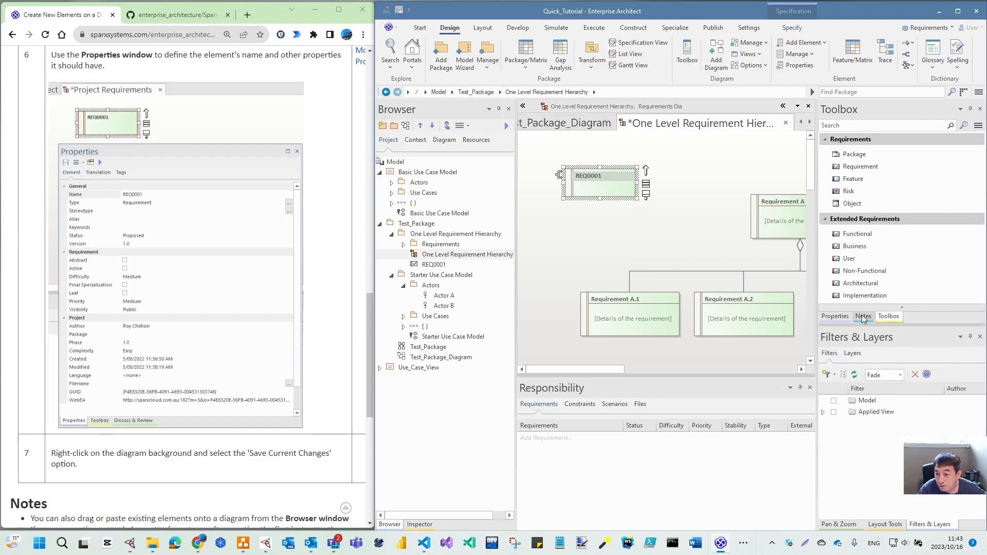
drag(861, 315, 907, 319)
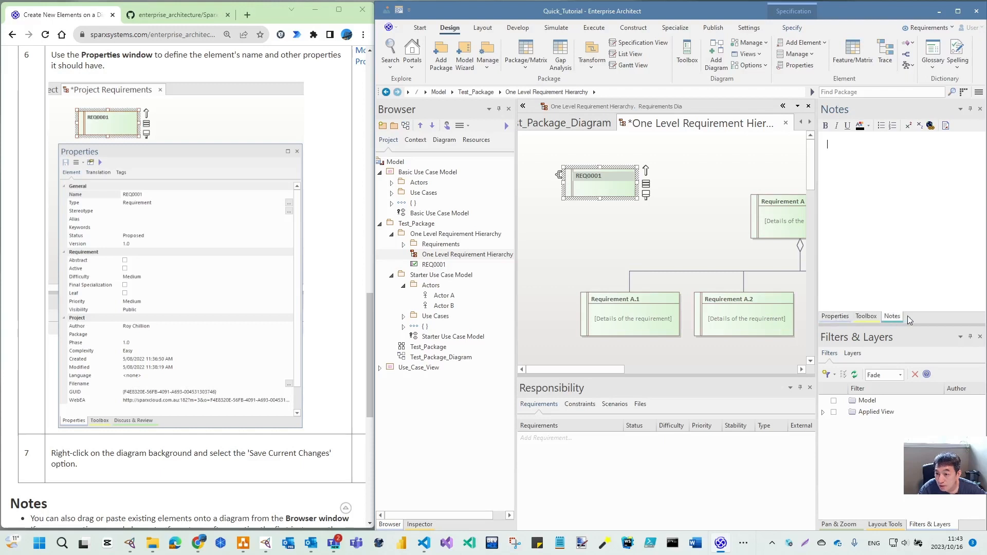
click(868, 316)
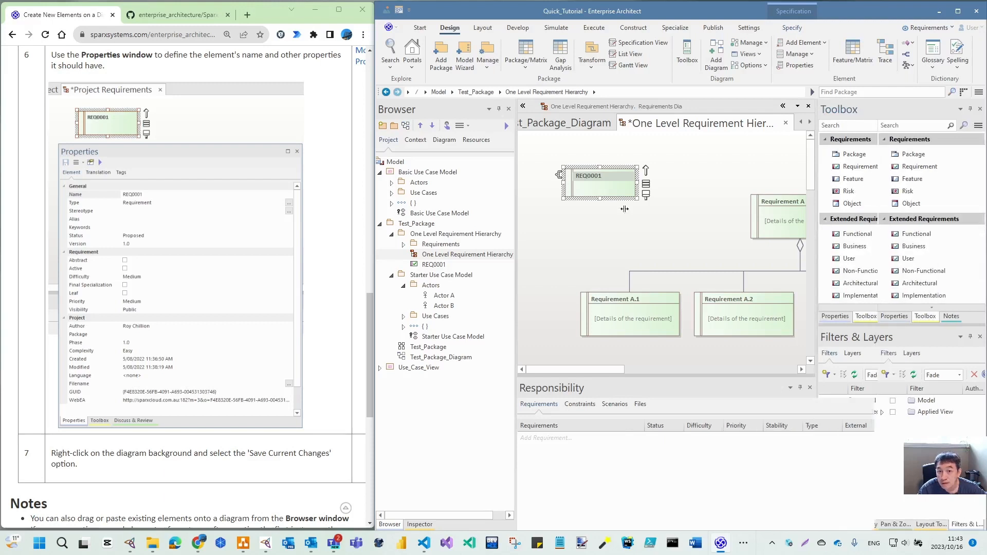
- Widen the diagram area by narrowing the project browser, and save the One Level Requirement Hierarchy diagram
drag(518, 225, 478, 225)
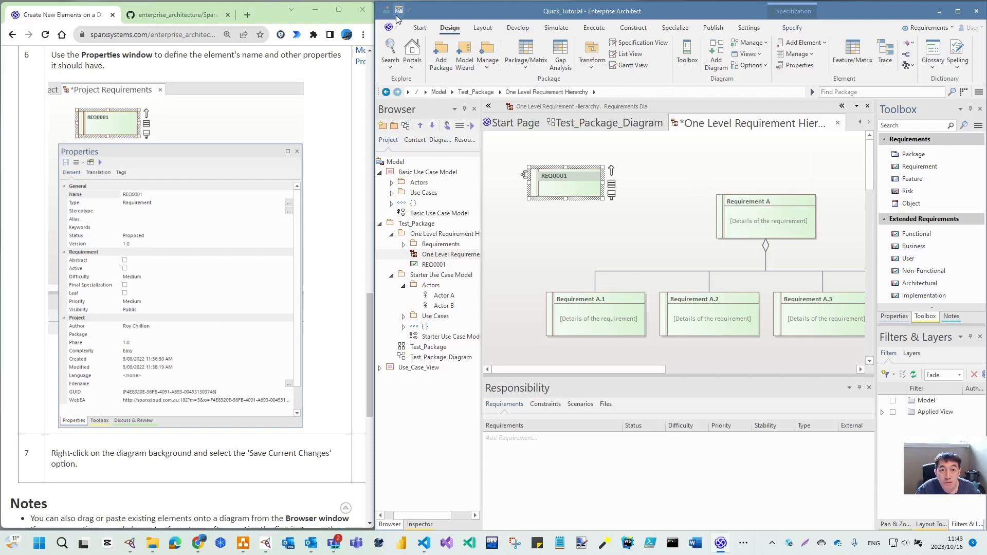
click(395, 28)
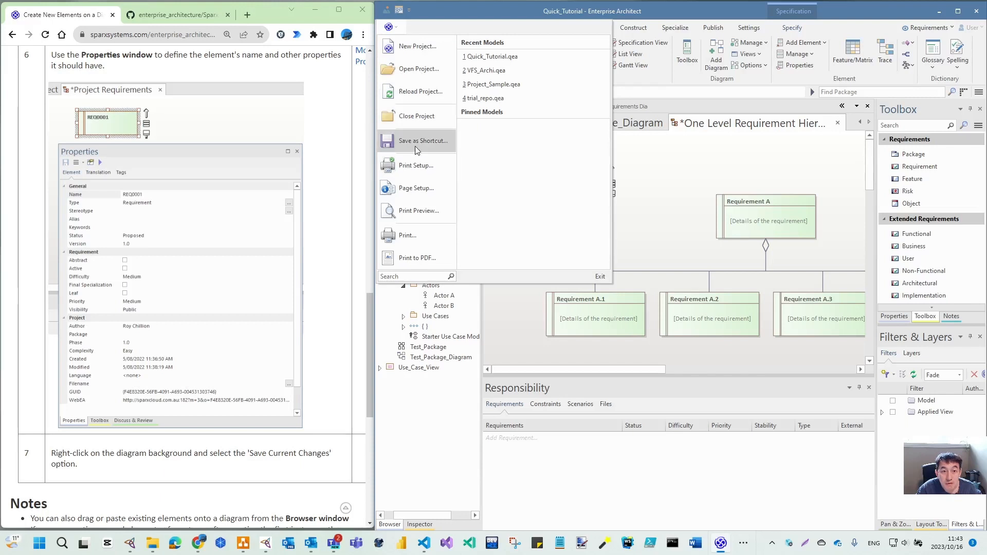
click(463, 8)
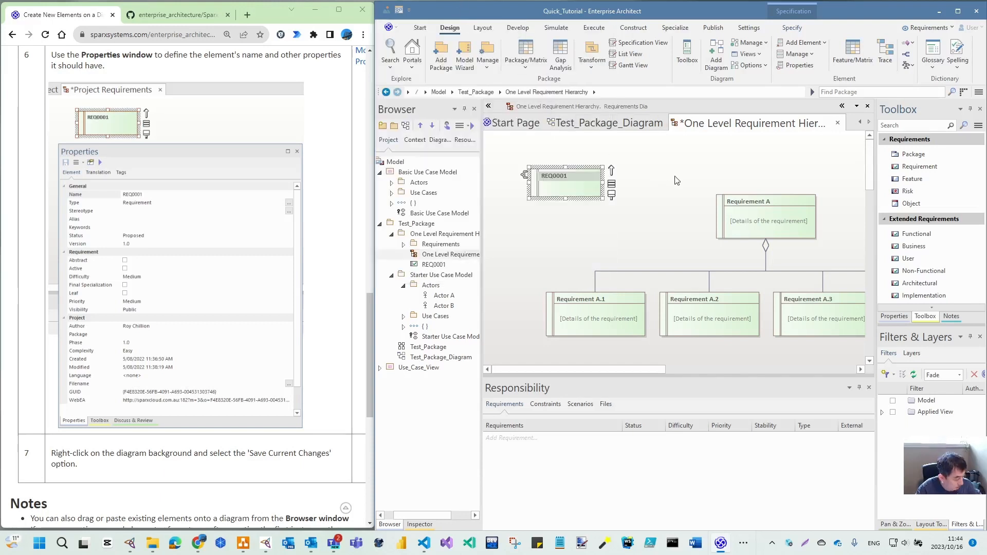
key(ctrl+s)
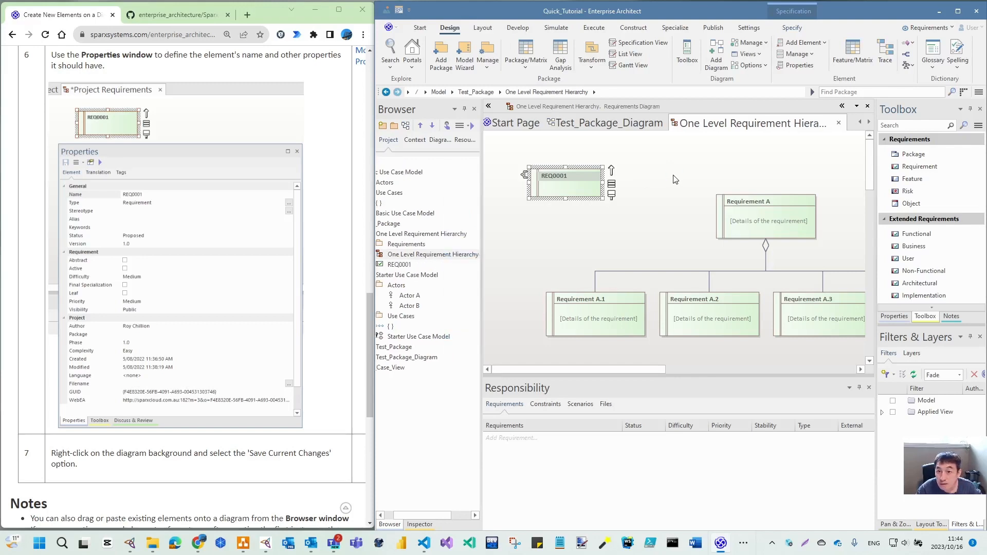
- Advance the Sparx Systems help guide to the Add Connectors page
scroll(171, 267, down, 1)
scroll(171, 268, down, 3)
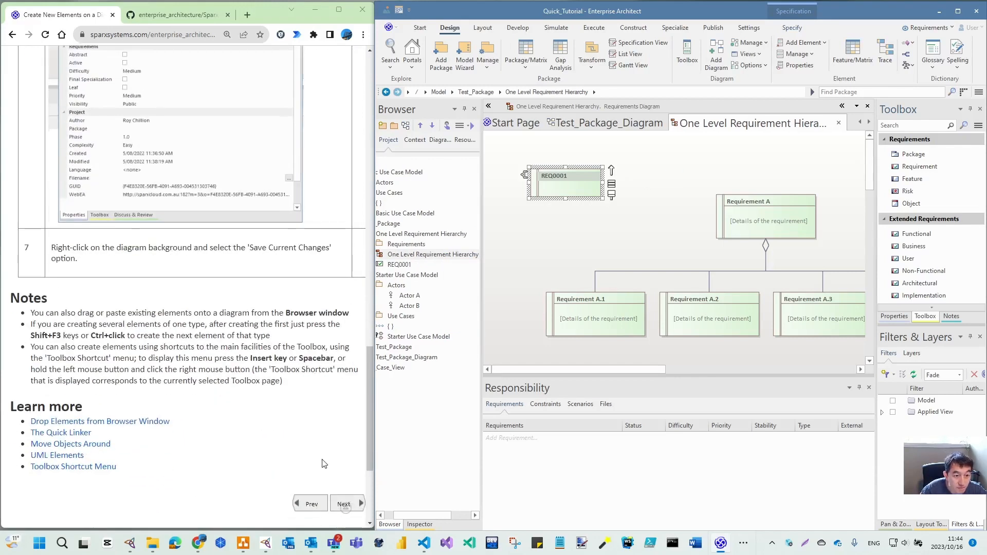
click(362, 507)
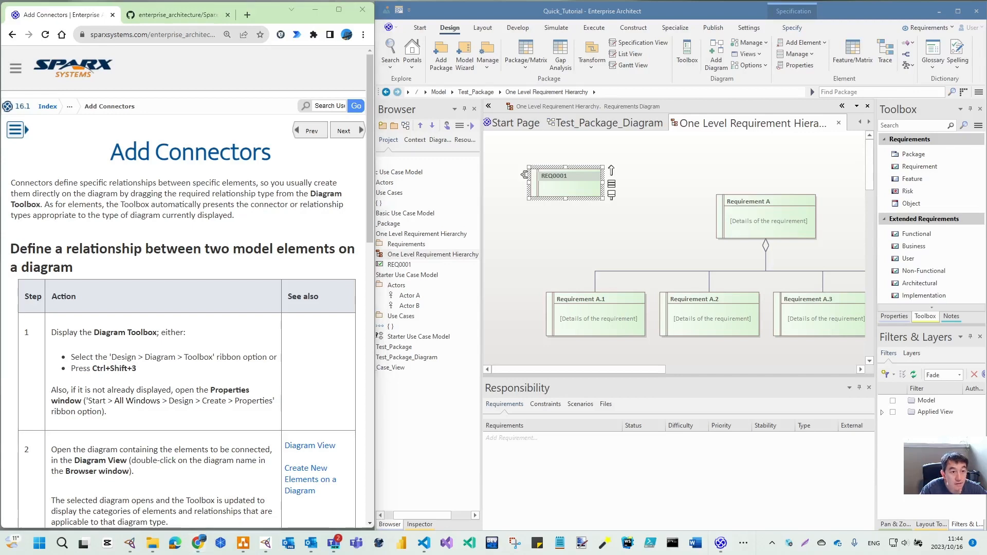
- Switch to the Freeplane mind map, review the topics under A Tutorial Modeling Session, and return to the help page
key(alt+Tab)
scroll(490, 278, up, 3)
scroll(490, 278, up, 3)
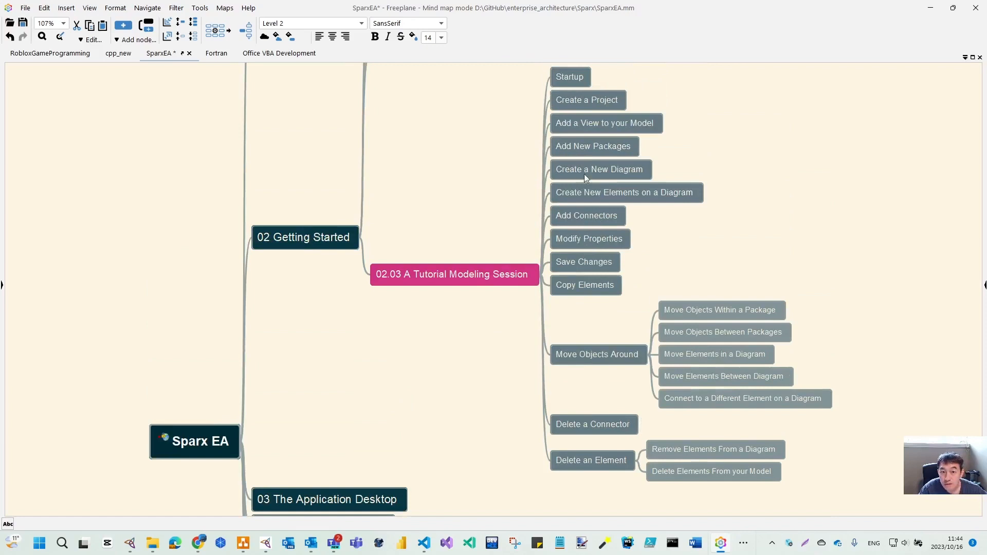
scroll(584, 174, up, 2)
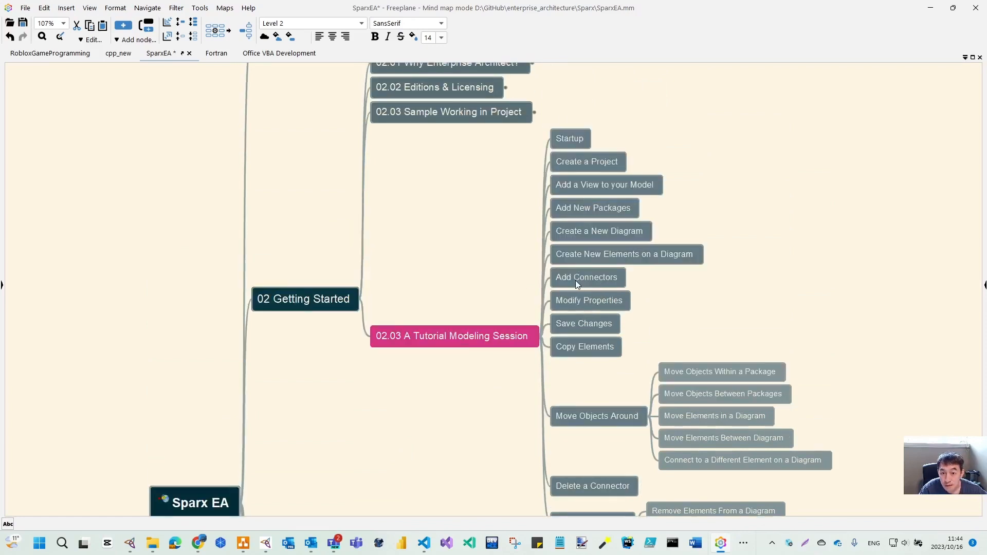
click(928, 8)
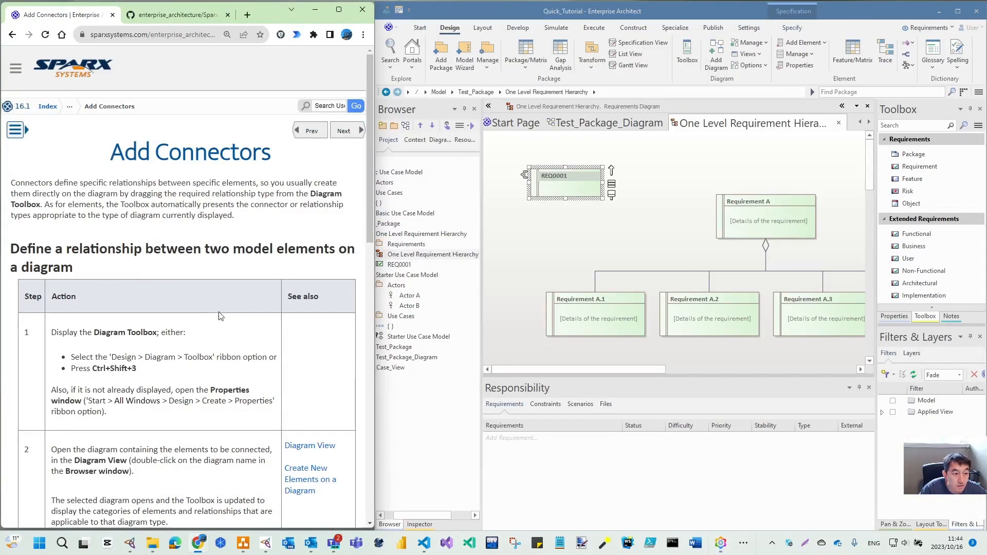
- Read the Add Connectors instructions and examine the element and relationship groups offered in the requirements diagram's Toolbox
scroll(221, 316, down, 3)
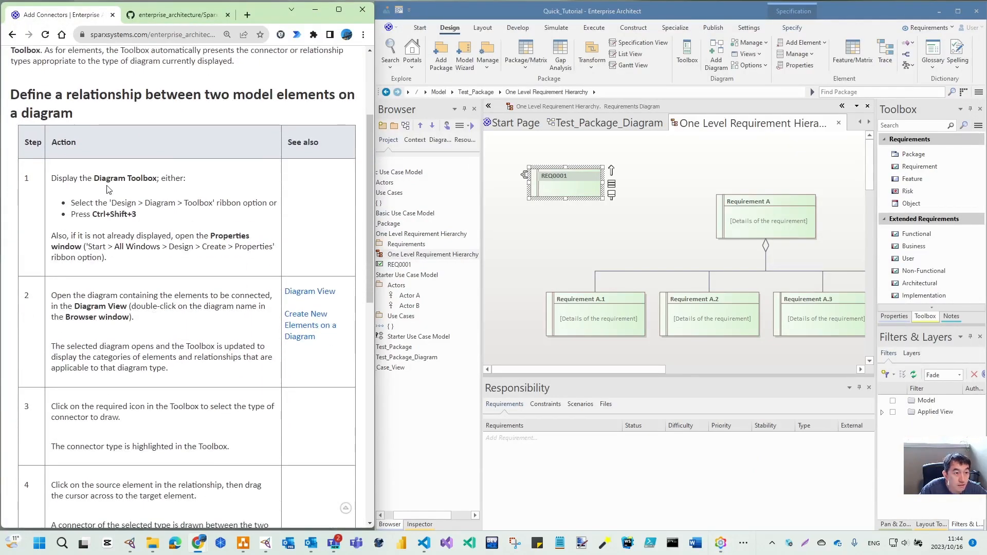
click(540, 222)
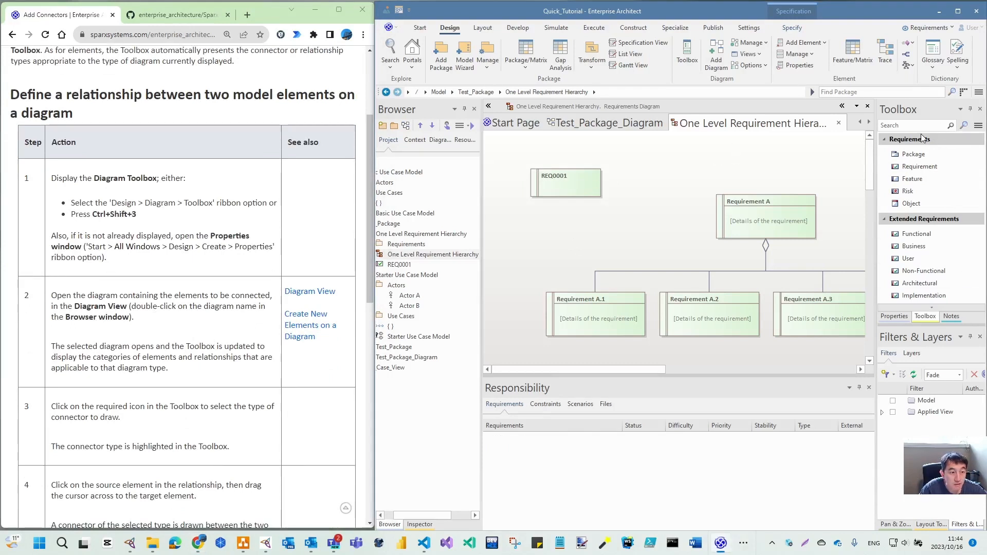
scroll(903, 243, down, 1)
scroll(903, 243, down, 8)
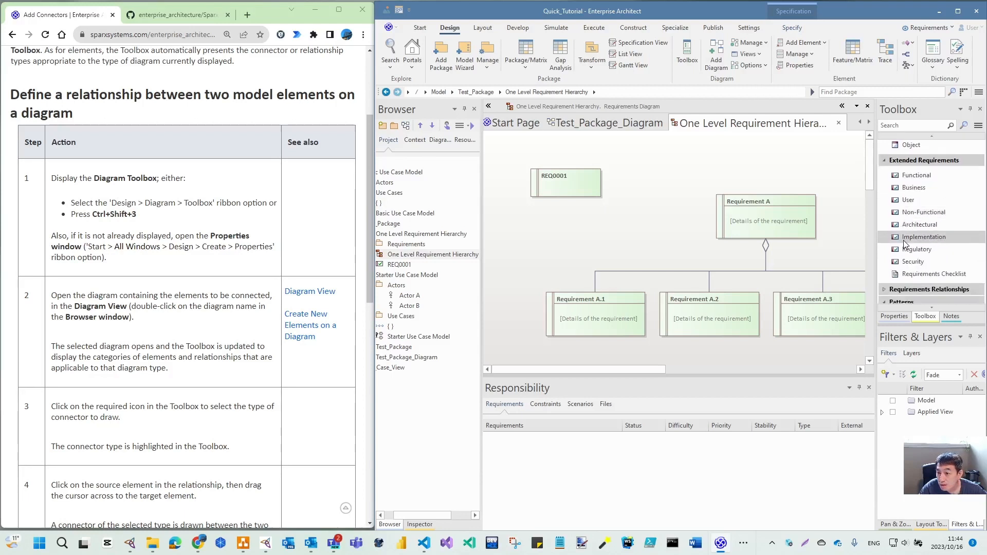
scroll(914, 260, down, 2)
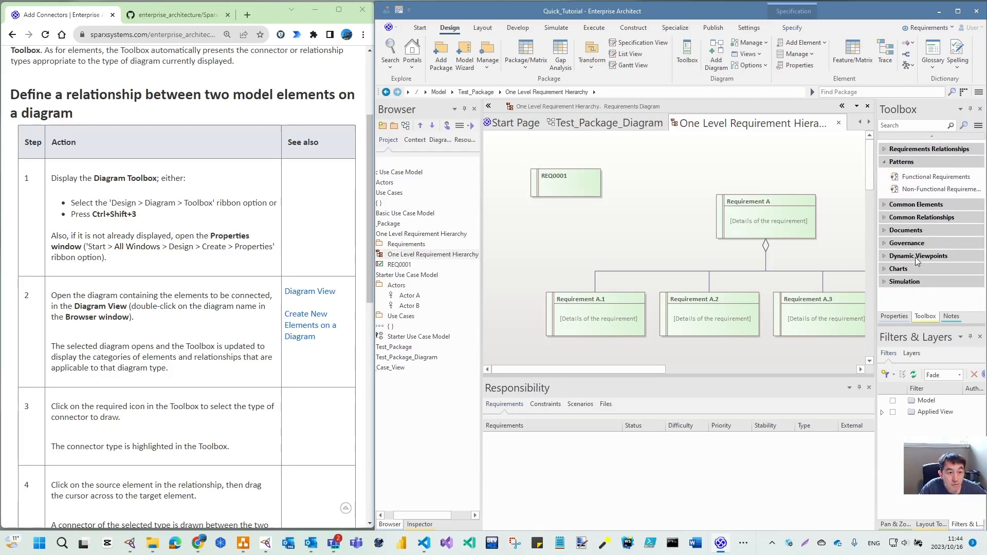
scroll(124, 198, down, 3)
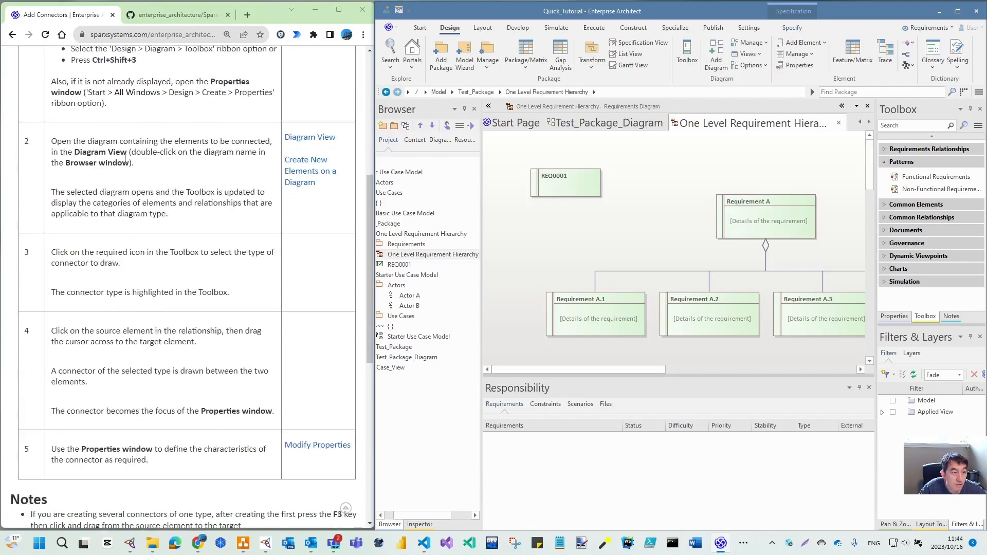
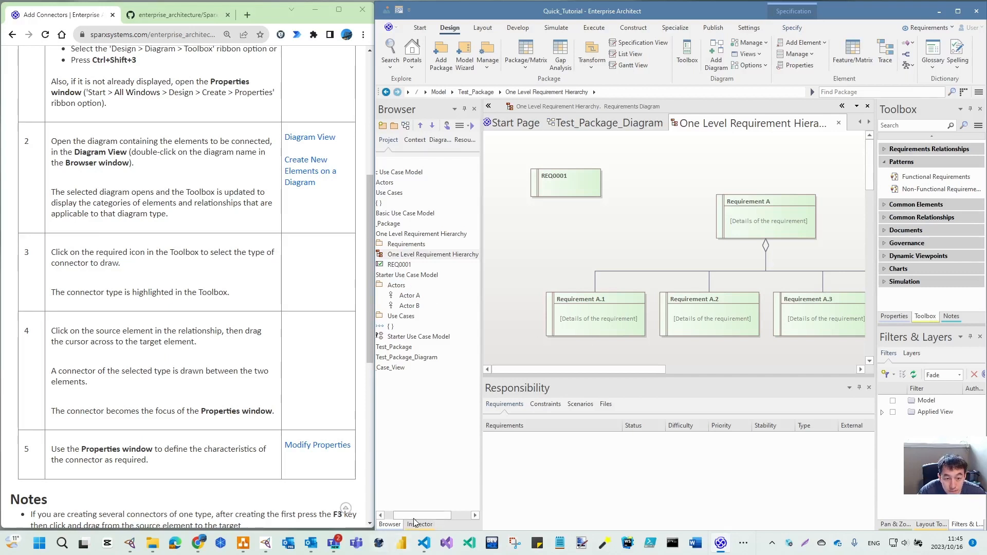
- Open Test_Package_Diagram in Enterprise Architect and add a Capability element named Marketing near the diagram's upper middle
mouse_move(414, 516)
mouse_down()
mouse_move(402, 518)
mouse_move(416, 516)
mouse_up()
double_click(454, 360)
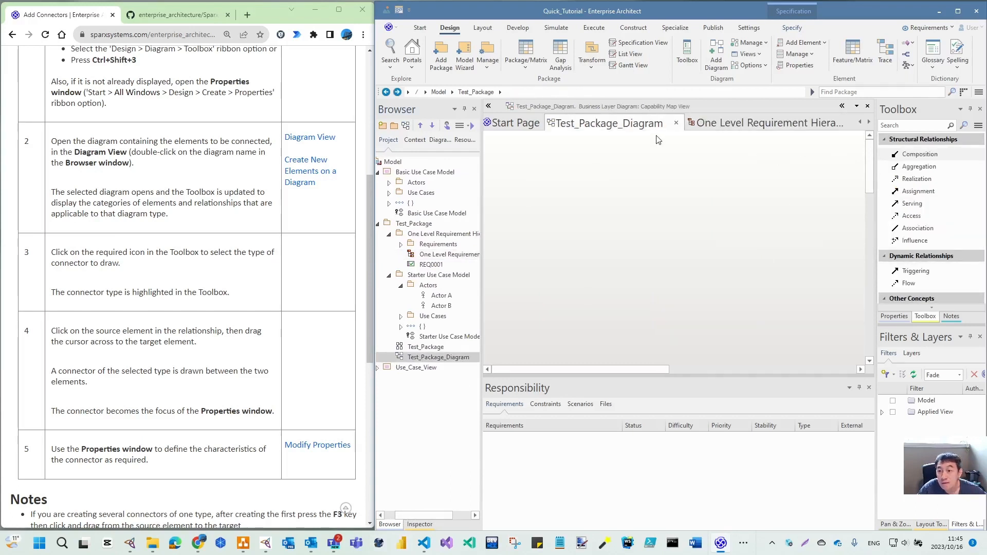
scroll(950, 260, down, 2)
scroll(948, 257, down, 6)
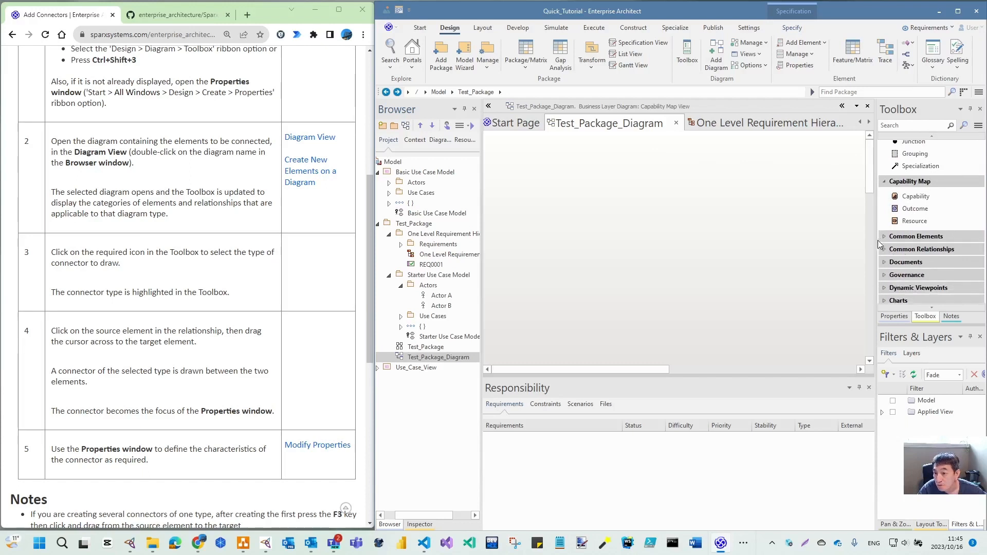
click(915, 195)
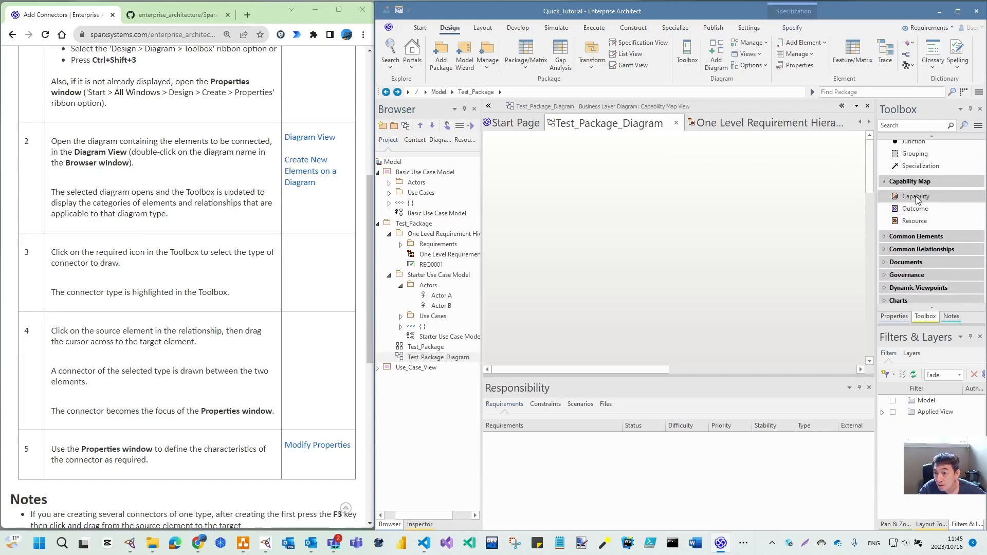
click(619, 278)
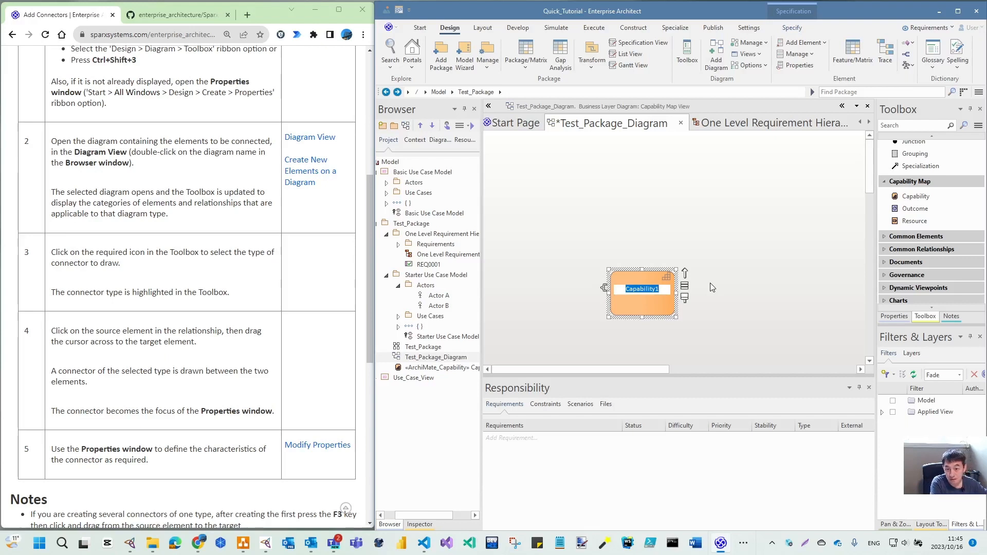
text(Marketing)
key(Return)
drag(648, 294, 669, 180)
- Add a second Capability element named Market Strategy below the Marketing capability
click(903, 200)
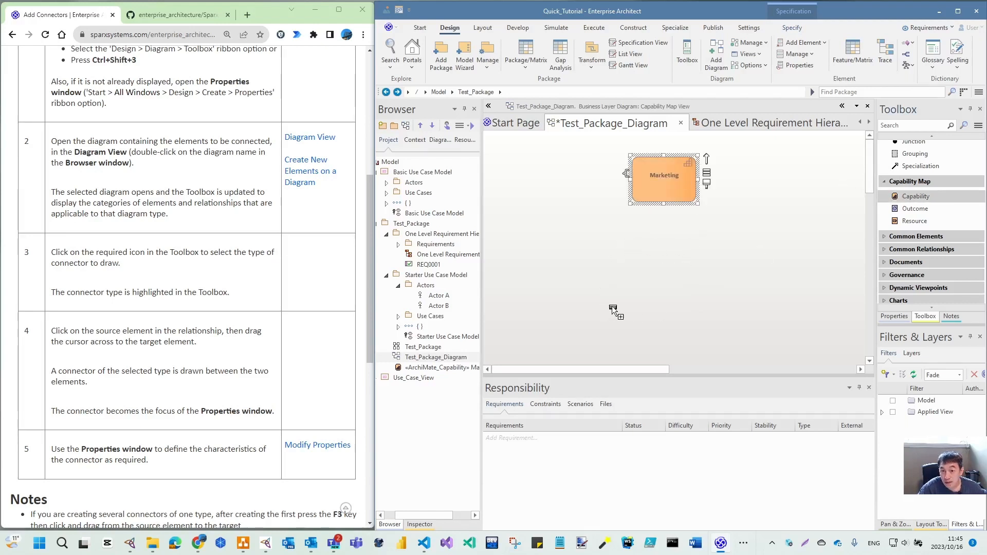
click(613, 309)
text(Market Stra)
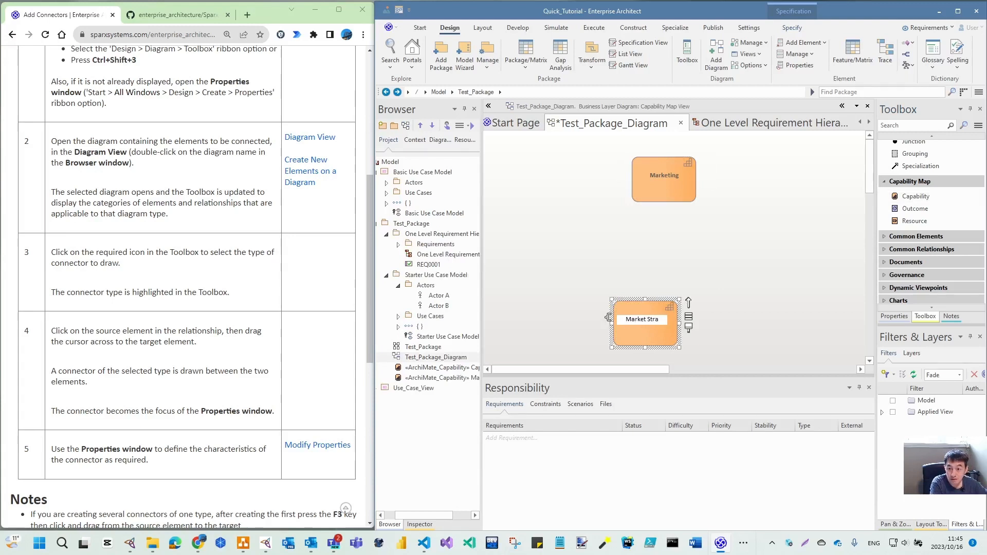
text(tegy)
click(747, 309)
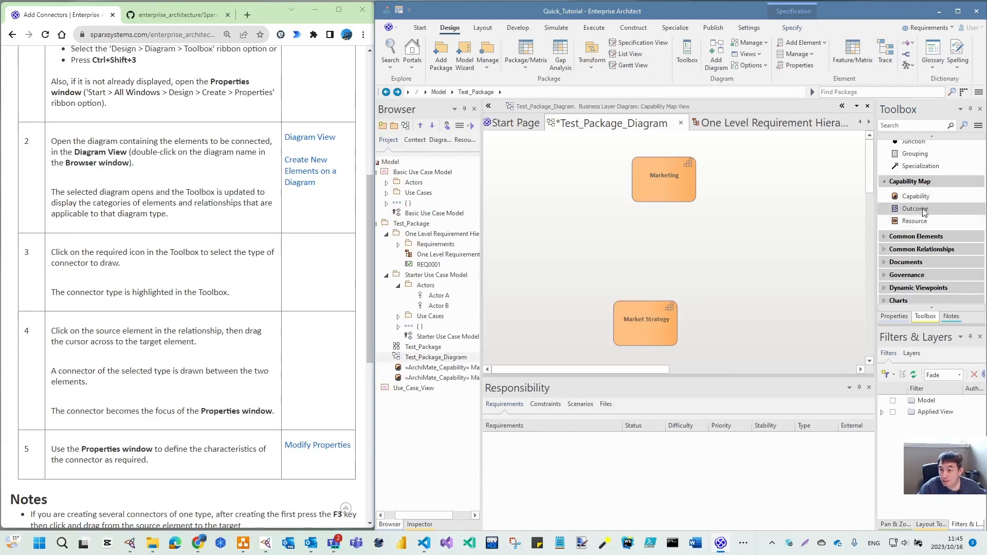
- Add a third Capability element named Market Analysis to the right of Market Strategy
click(916, 197)
click(738, 297)
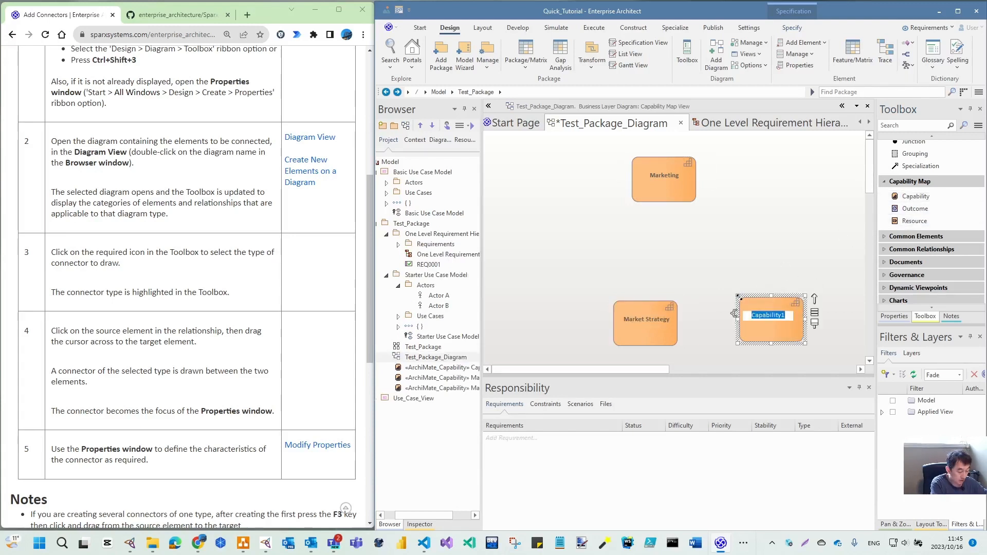
text(Mar)
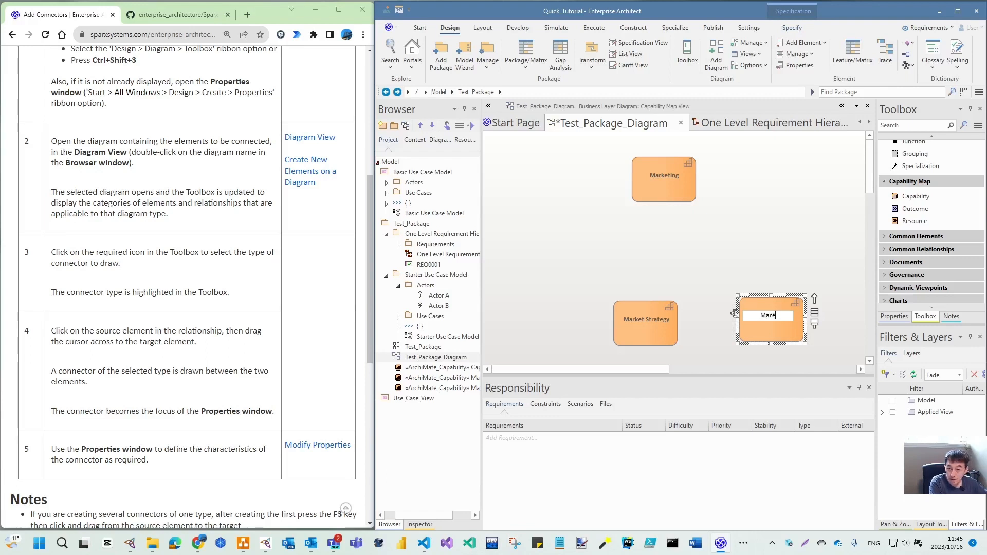
text(ket Analysis)
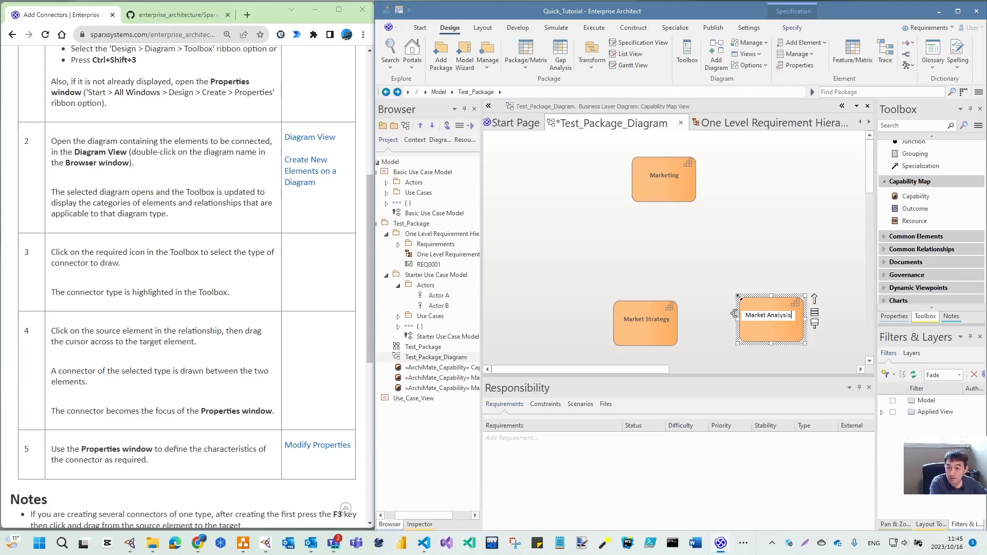
- Rename the Marketing capability to Marketing Management in its element properties
click(673, 186)
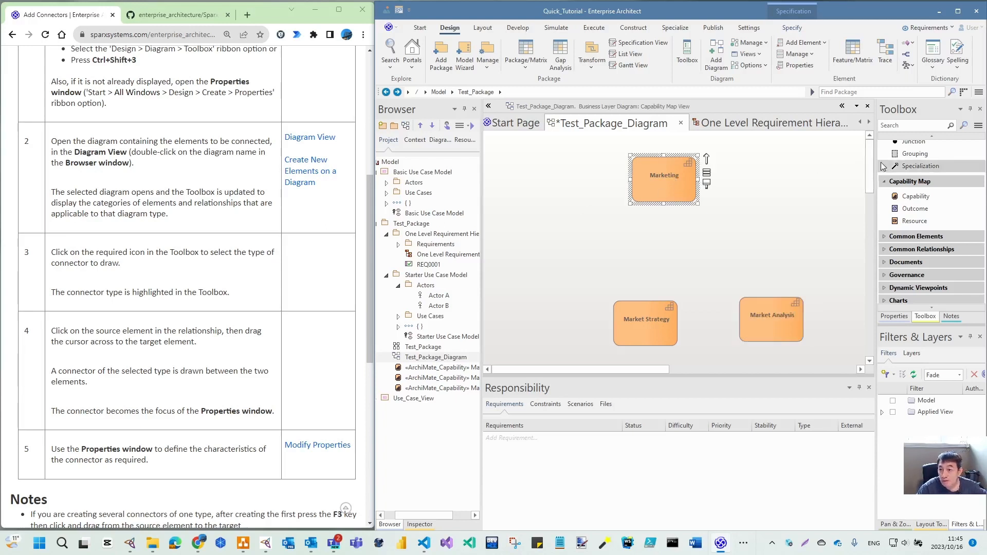
scroll(925, 221, up, 3)
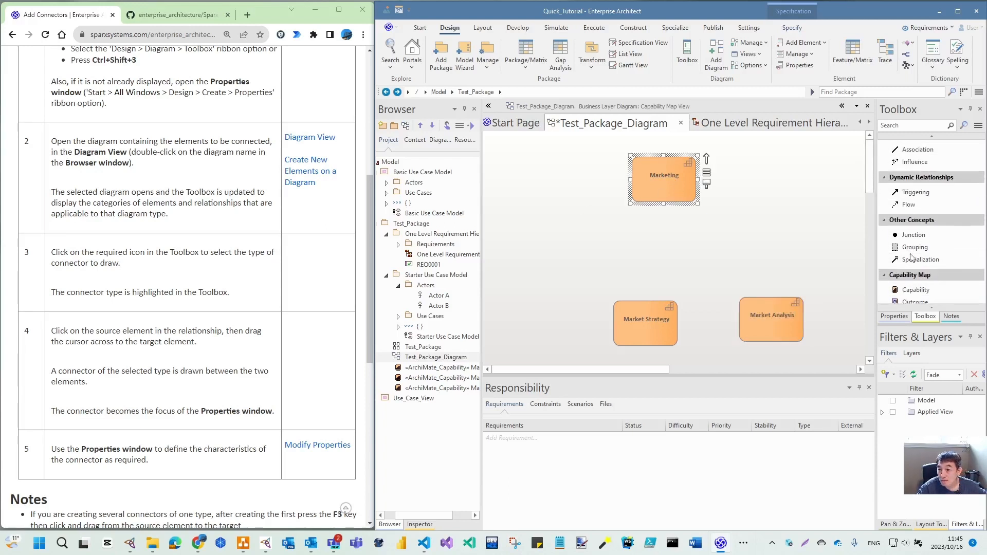
click(893, 317)
scroll(946, 219, up, 3)
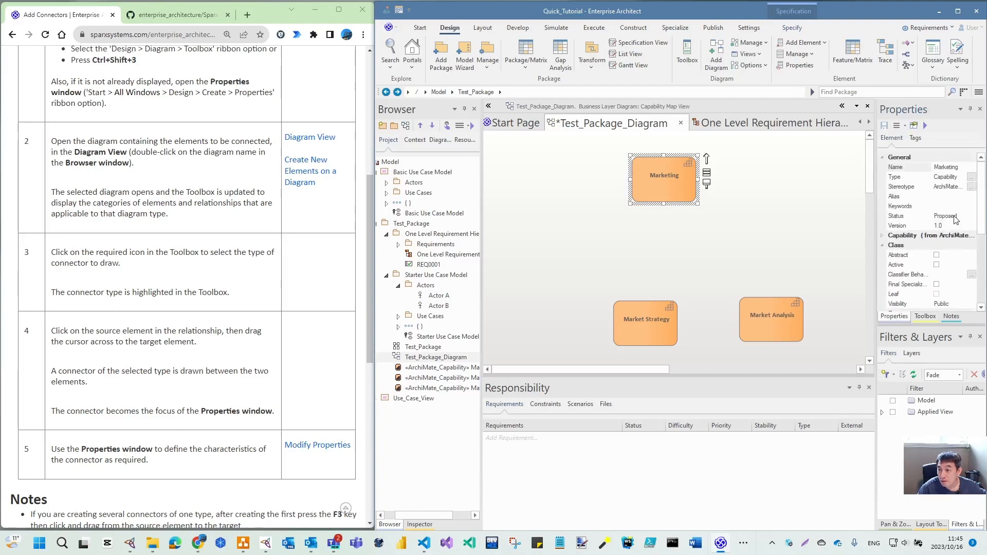
click(948, 167)
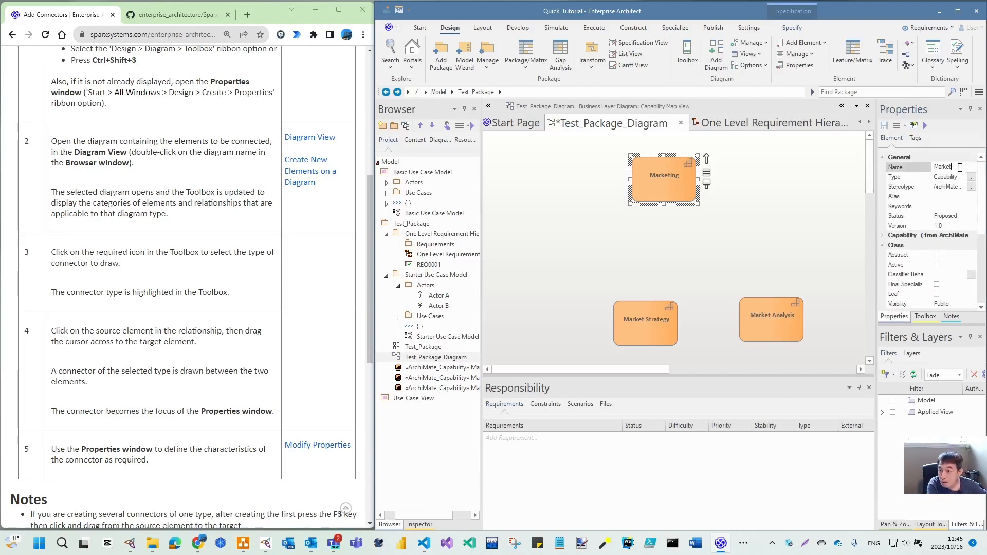
text(ing)
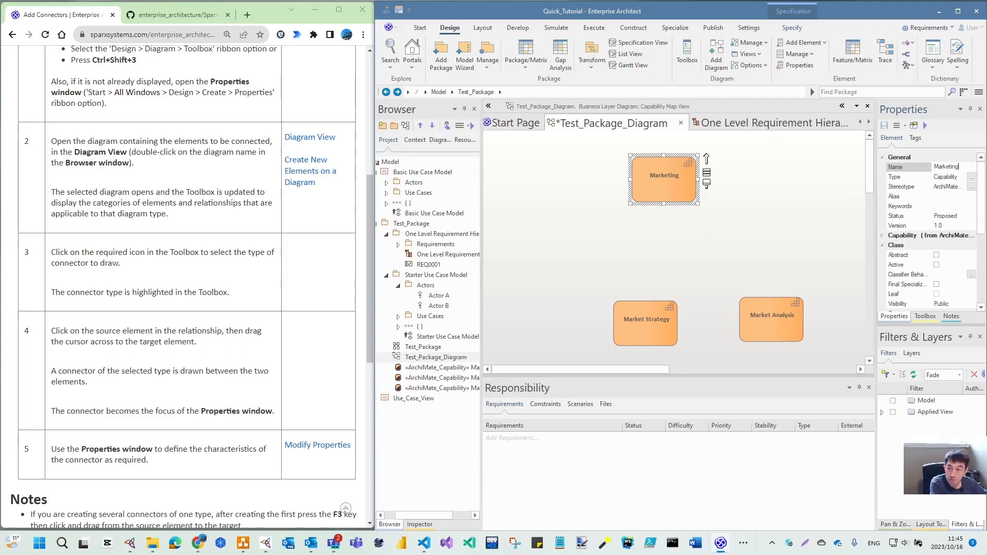
text( Management)
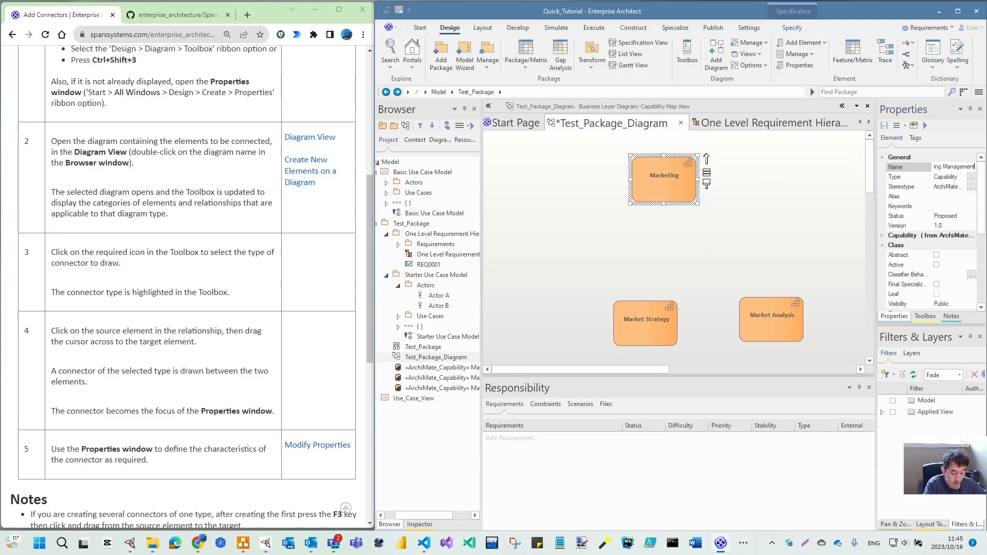
key(Return)
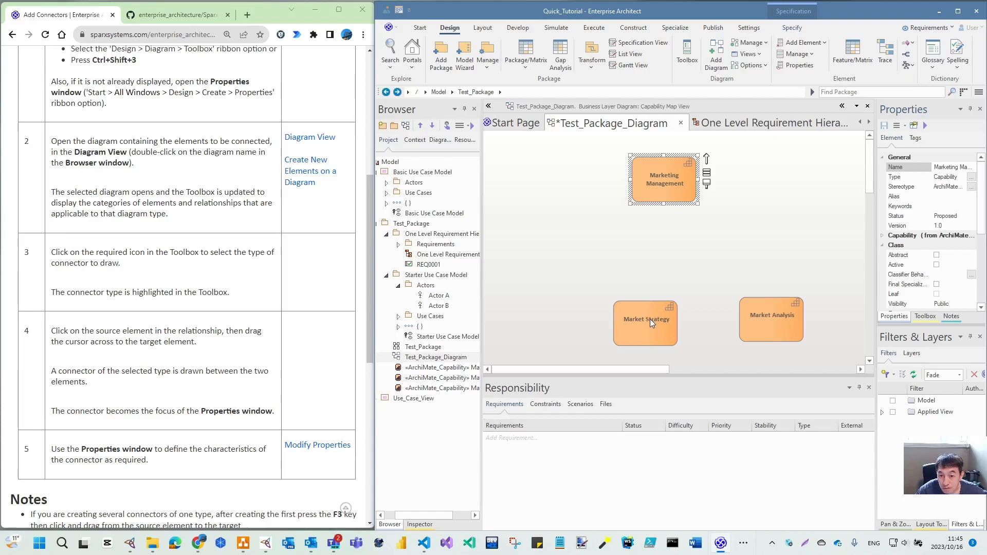
- Move the Market Strategy and Market Analysis capabilities up and left so they sit side by side beneath Marketing Management
drag(650, 319, 605, 280)
drag(745, 316, 713, 276)
click(813, 327)
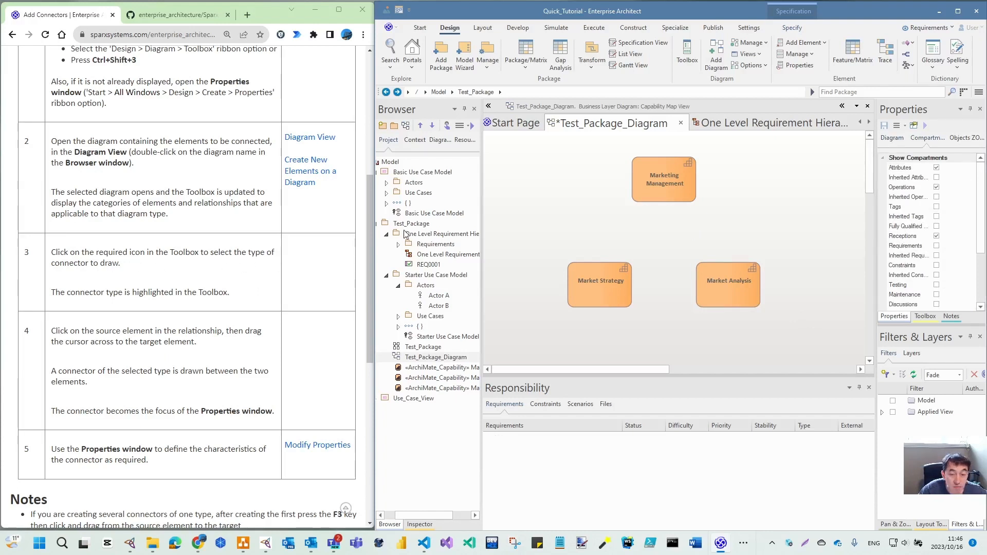
- Connect Market Strategy to Marketing Management with a Composed of relationship, using the quick linker from Market Strategy
click(621, 297)
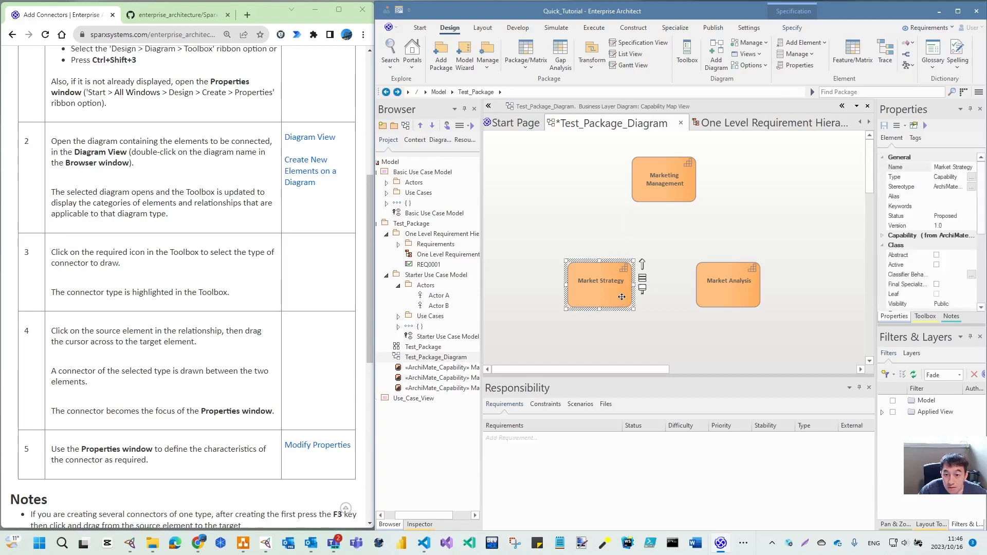
click(643, 265)
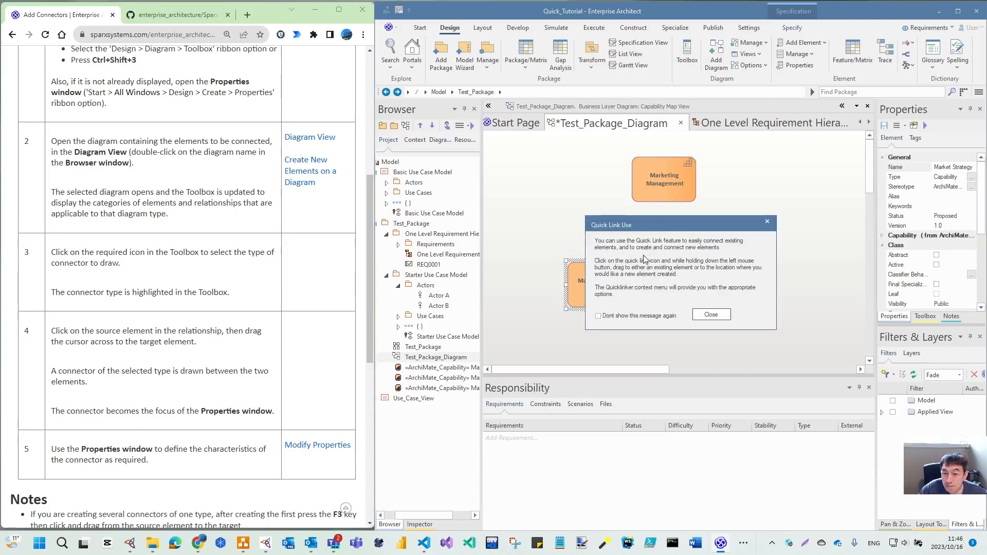
click(711, 314)
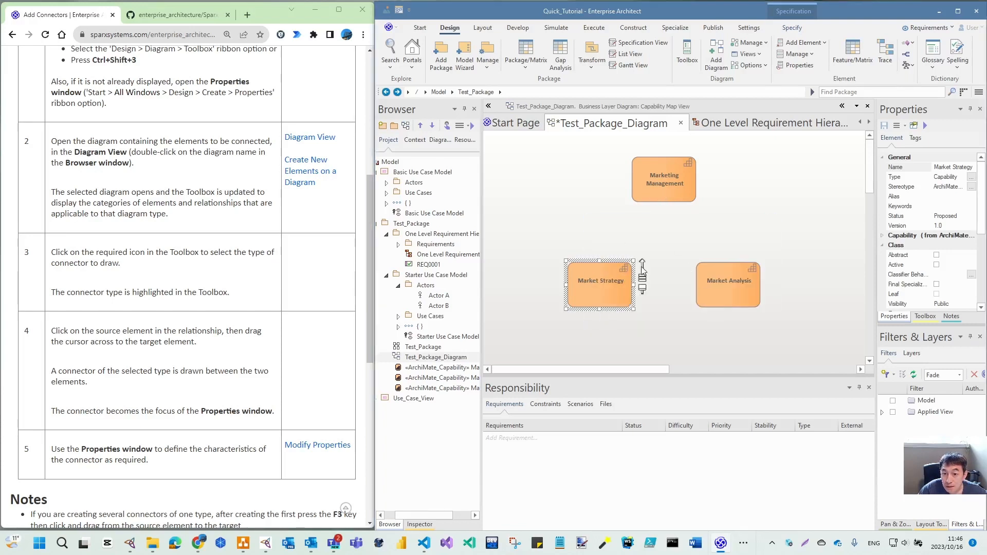
drag(640, 266, 655, 197)
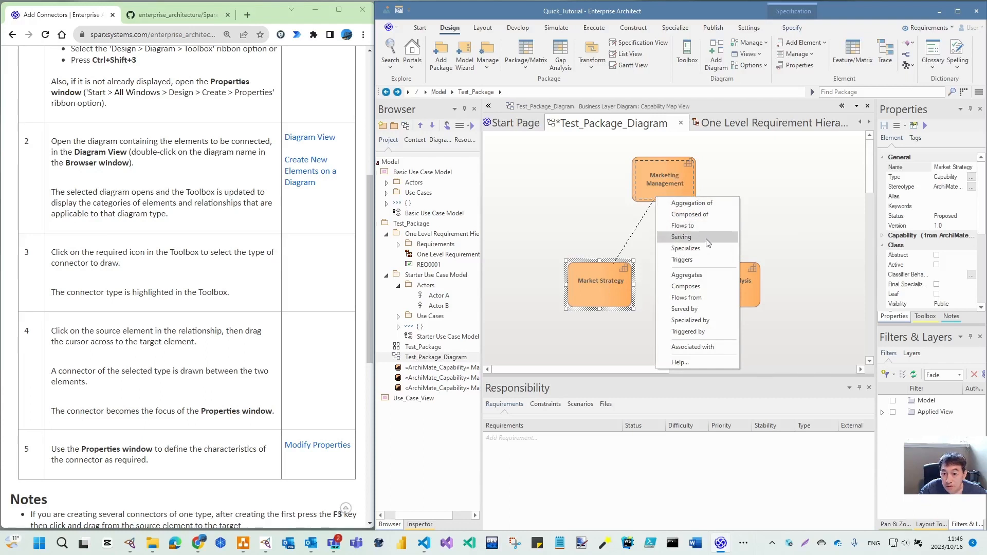
click(705, 216)
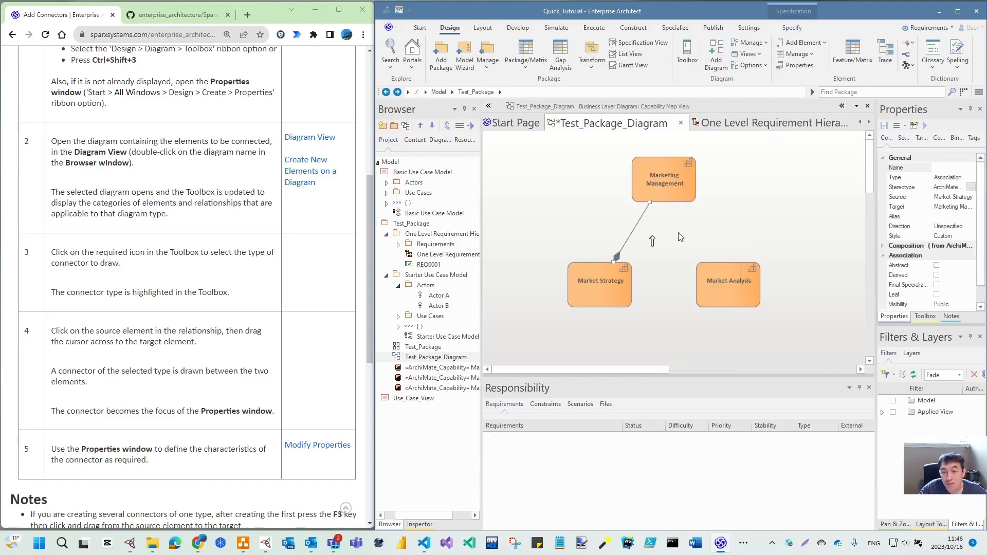
- Delete the composition connector between Market Strategy and Marketing Management from the model
right_click(636, 229)
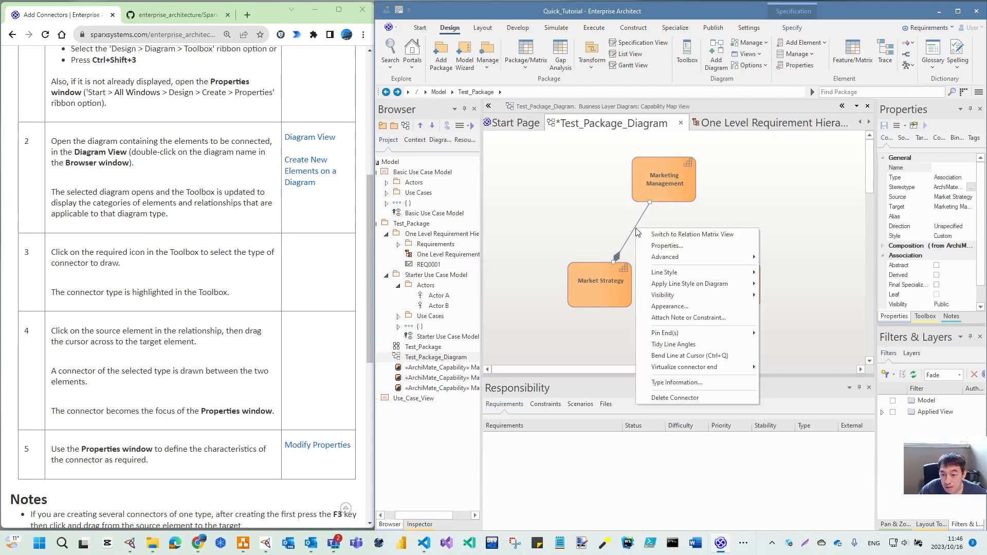
click(671, 398)
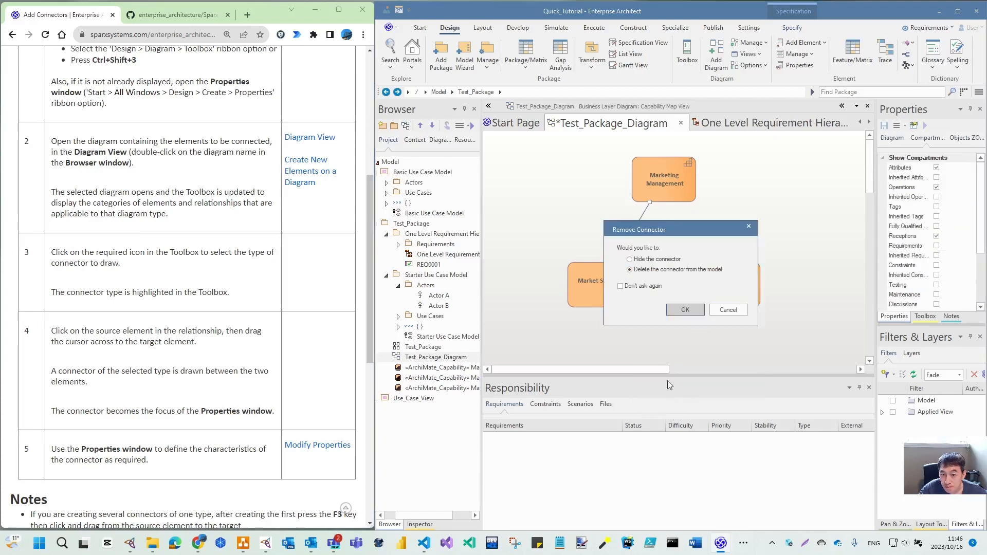
click(673, 310)
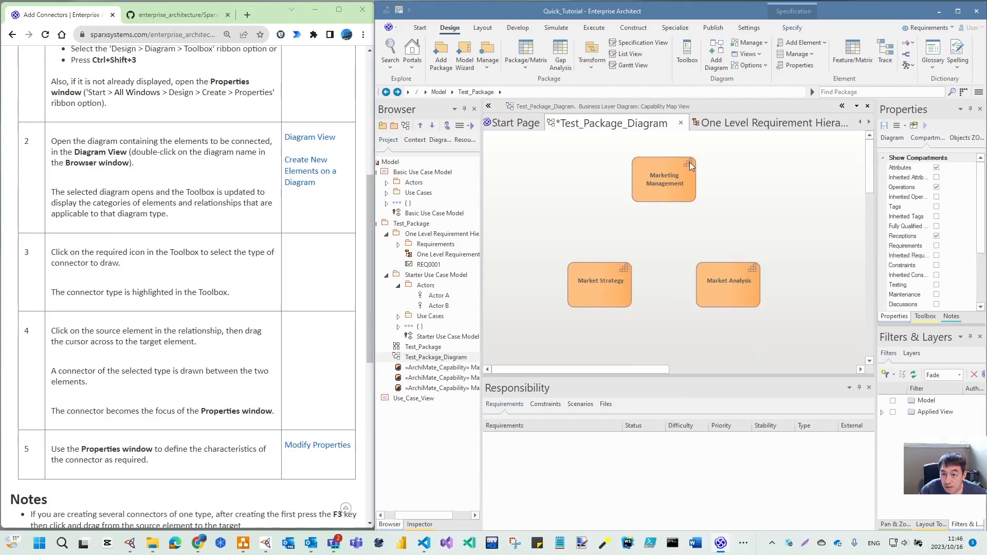
- Connect Marketing Management to Market Strategy with a Composed of relationship, starting from Marketing Management
click(663, 189)
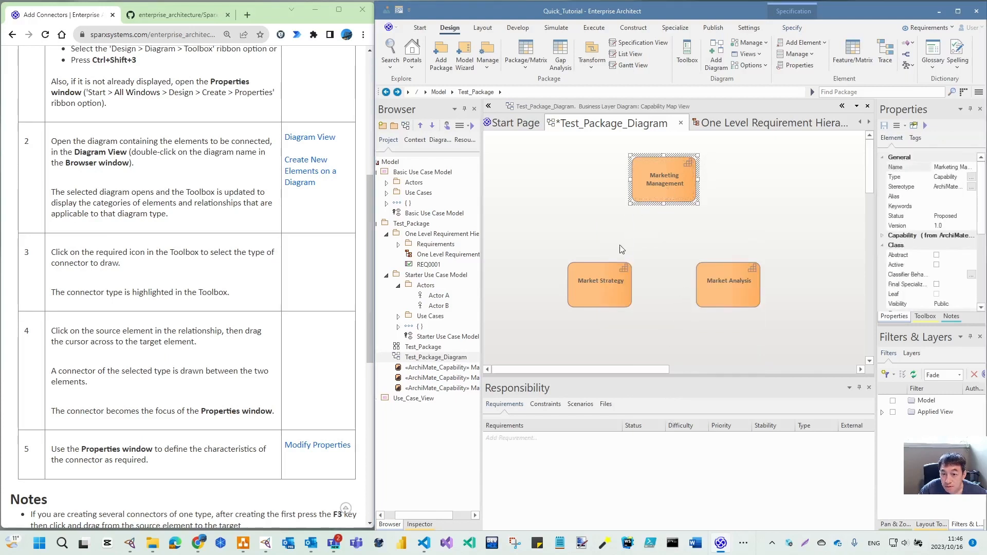
drag(608, 273, 609, 273)
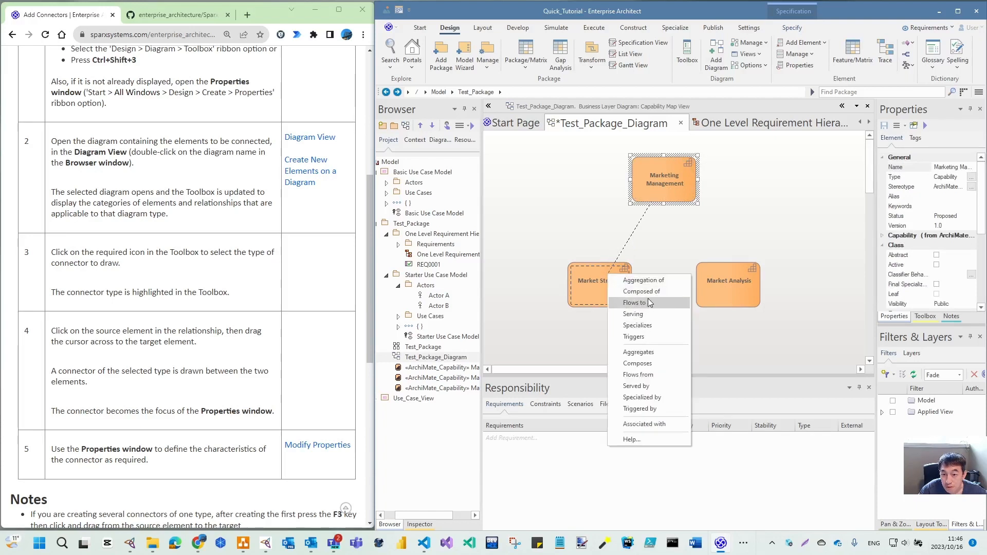
click(650, 292)
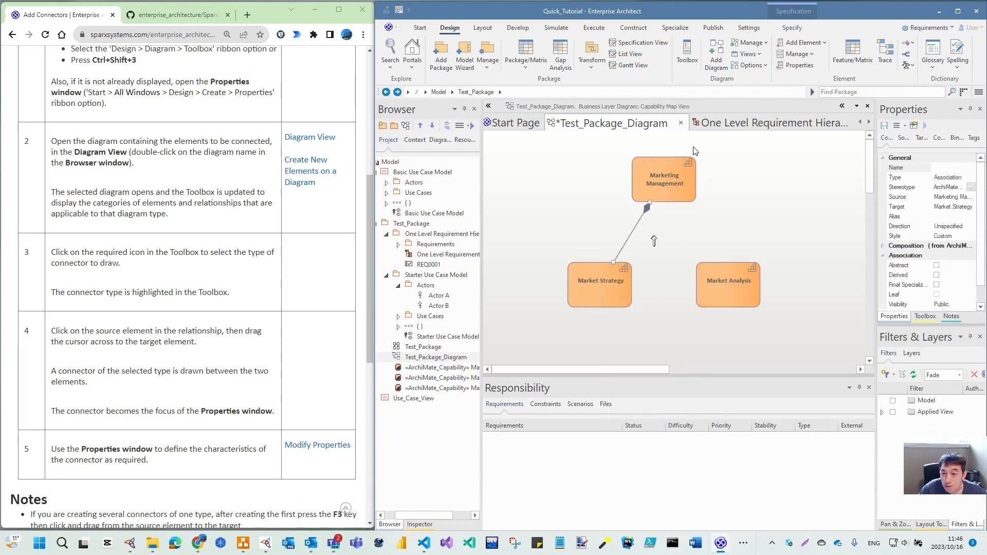
- Connect Marketing Management to Market Analysis with a Composed of relationship
click(685, 191)
click(707, 161)
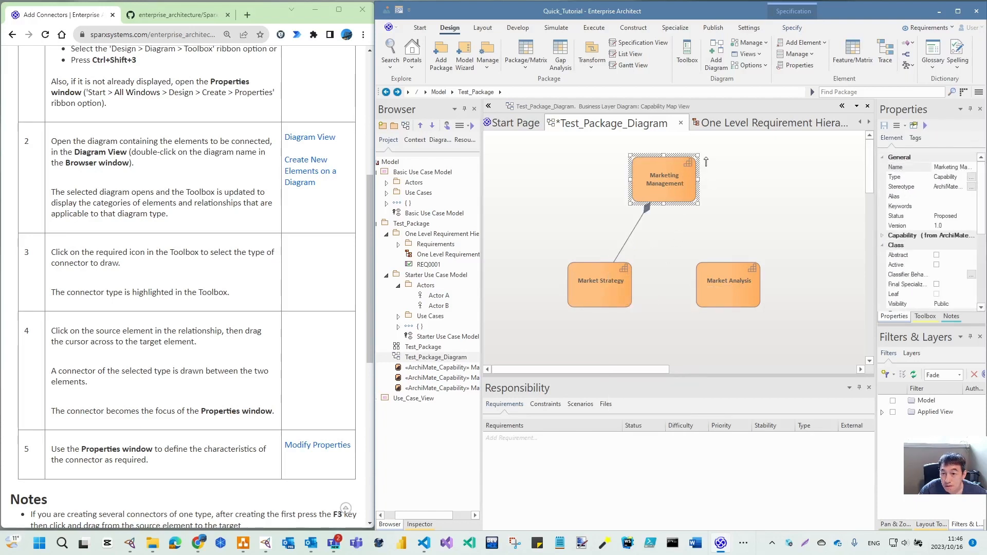
click(711, 315)
drag(707, 161, 712, 276)
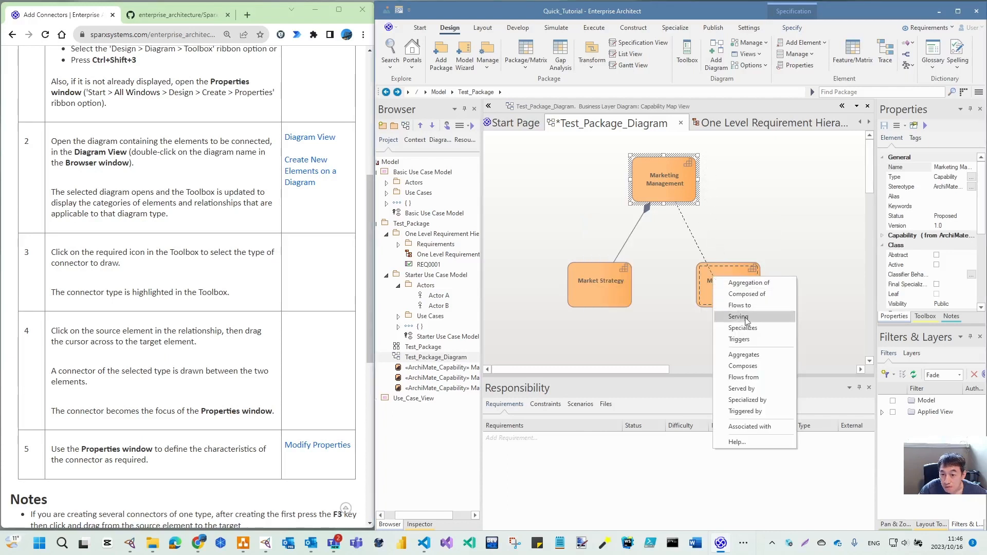
click(754, 294)
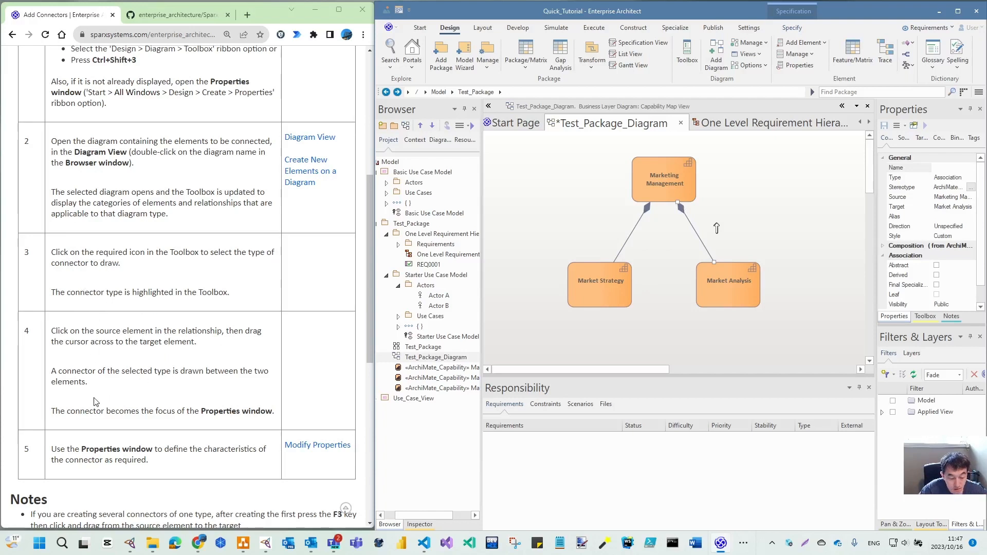
- In the One Level Requirement Hierarchy diagram, move REQ0001 nearer Requirement A and connect Requirement A to it as Aggregation to Whole
scroll(108, 399, down, 1)
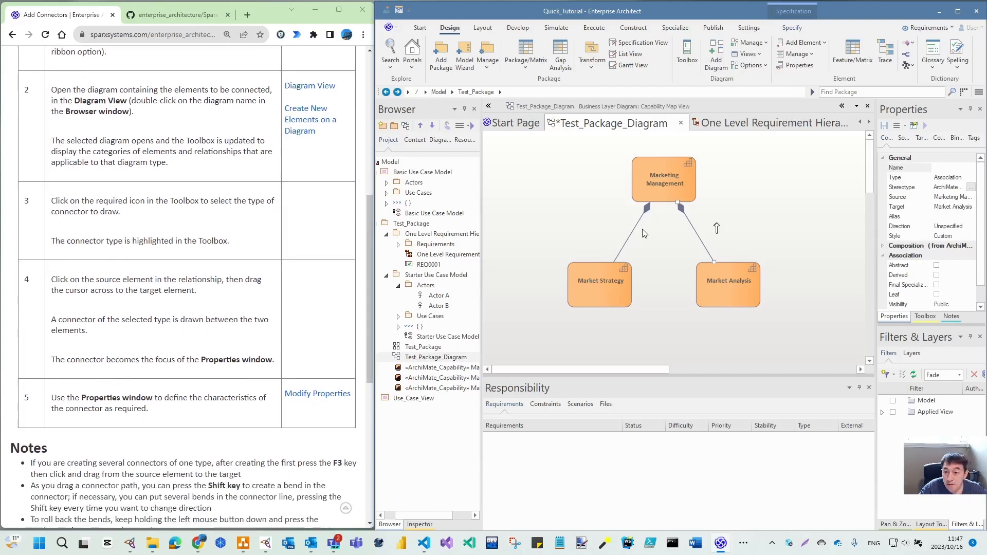
click(780, 122)
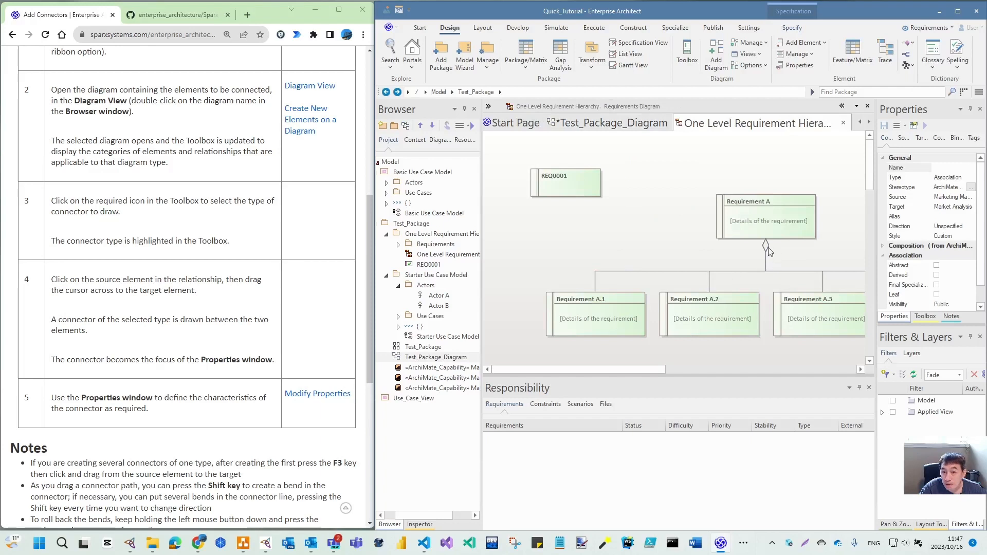
drag(561, 184, 587, 214)
click(766, 224)
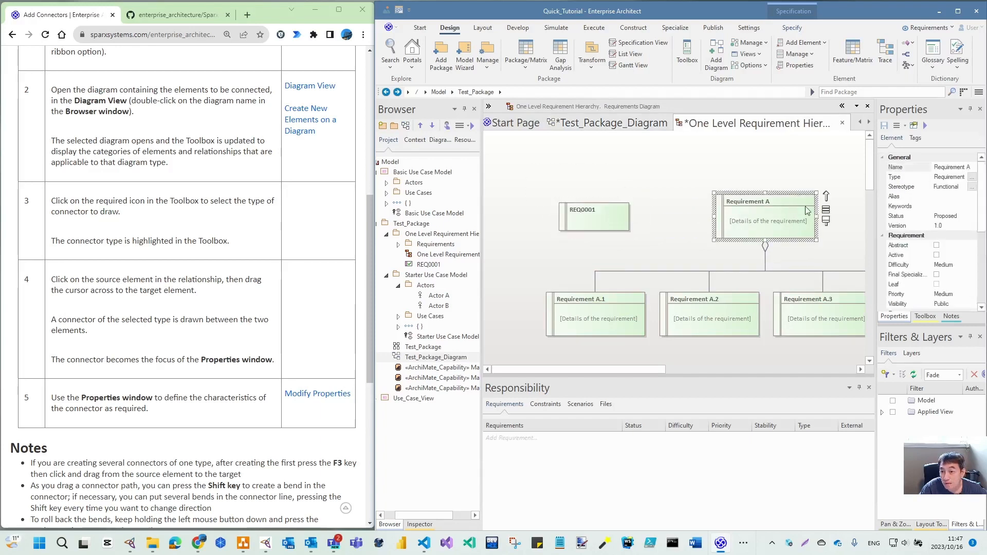
click(825, 195)
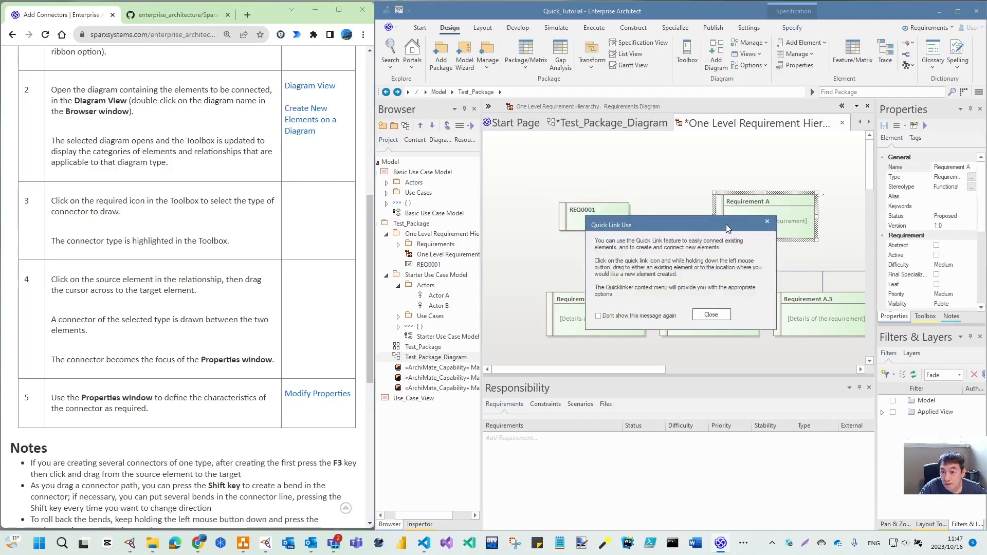
click(719, 315)
drag(826, 198, 614, 223)
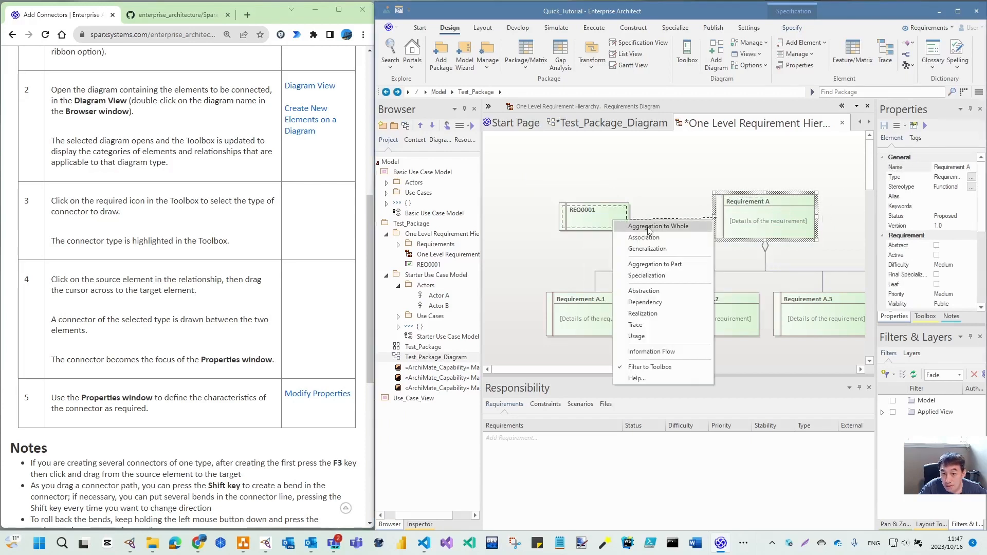
click(674, 229)
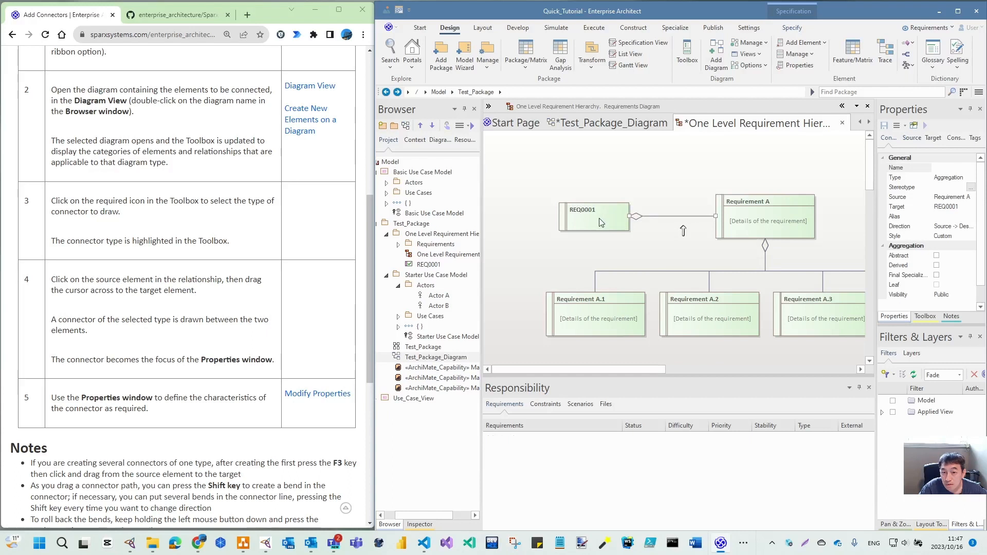
- Shift REQ0001 up and left, and delete the aggregation connector between it and Requirement A from the model
drag(601, 222, 581, 208)
click(665, 209)
right_click(666, 209)
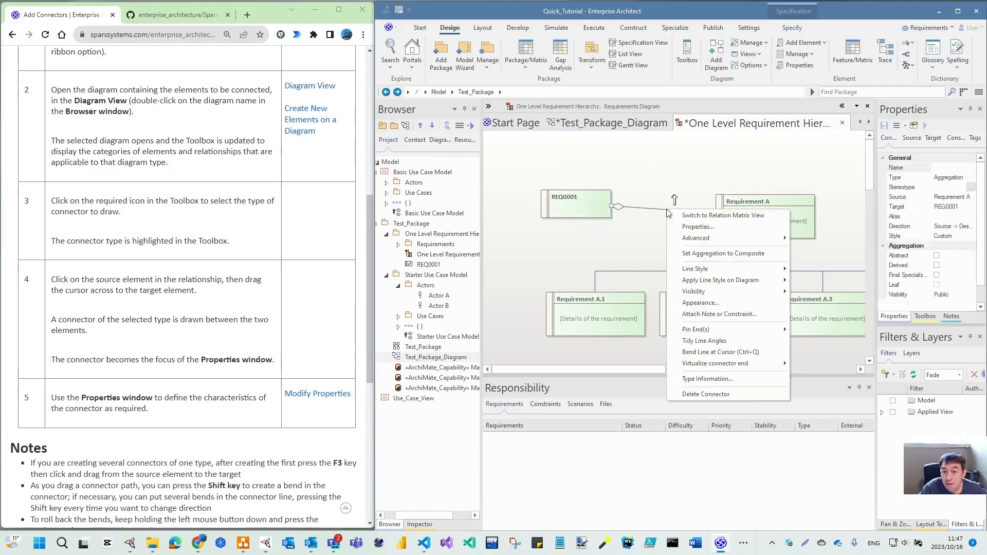
click(701, 394)
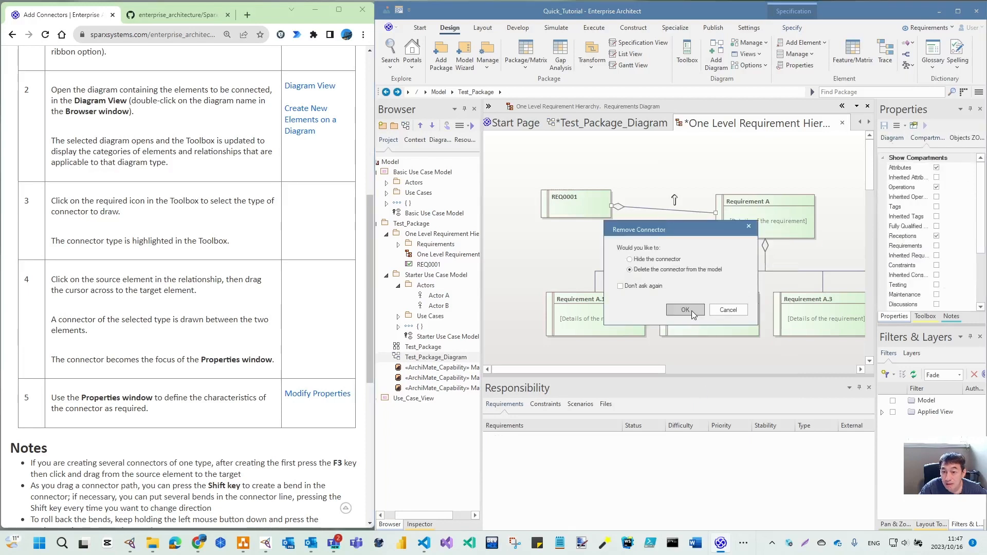
click(686, 310)
- Connect Requirement A to REQ0001 as Aggregation to Part and place REQ0001 level with Requirement A
click(771, 206)
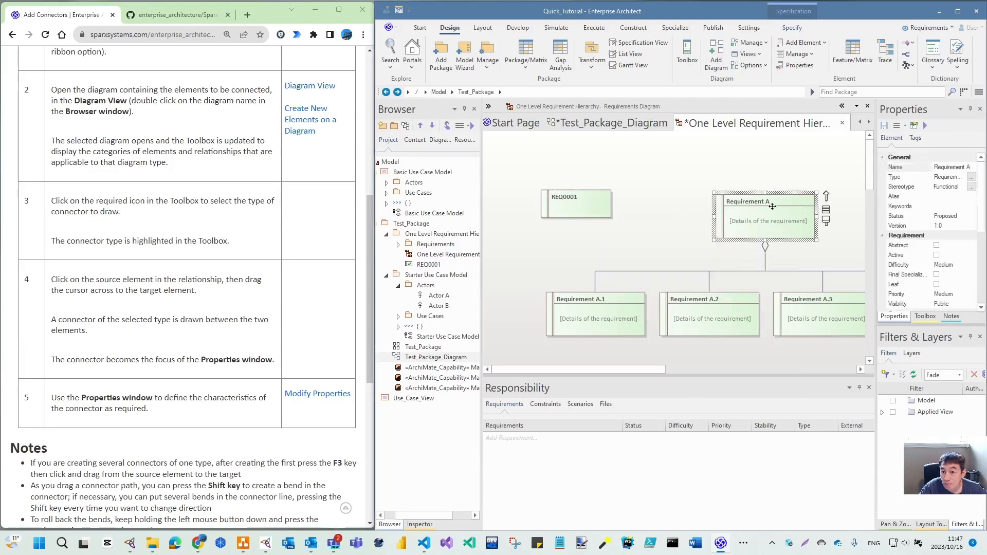
mouse_move(826, 197)
mouse_down()
mouse_move(621, 220)
mouse_move(595, 213)
mouse_move(596, 226)
mouse_move(579, 234)
mouse_move(587, 219)
mouse_up()
click(656, 255)
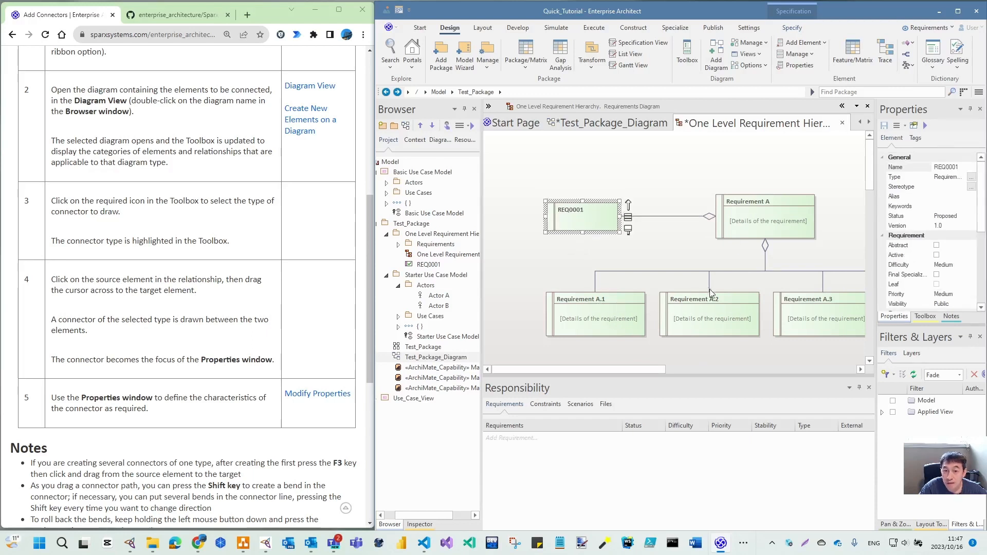
click(694, 251)
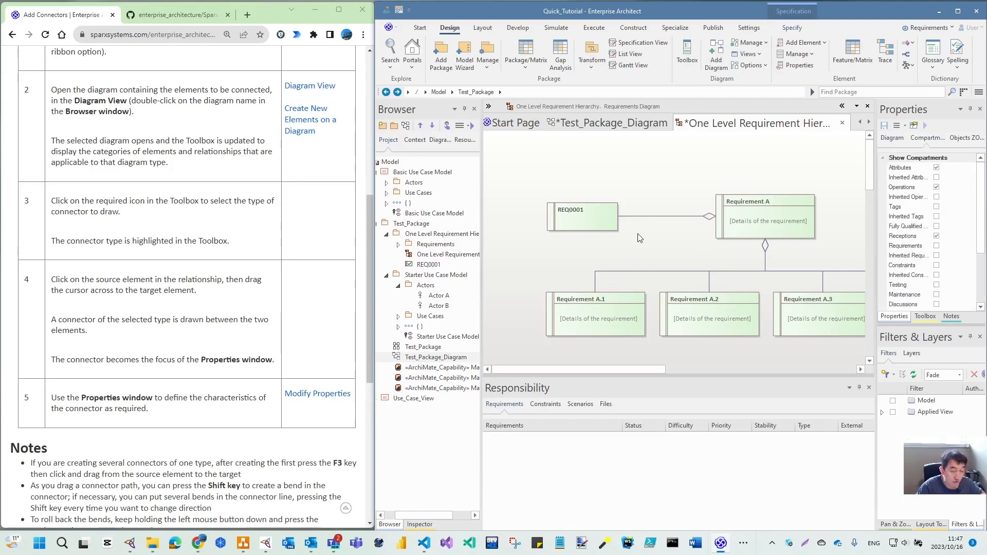
- Read the connector notes, open the tutorial's Modify Properties page and look through the diagram's compartment options
scroll(309, 441, down, 7)
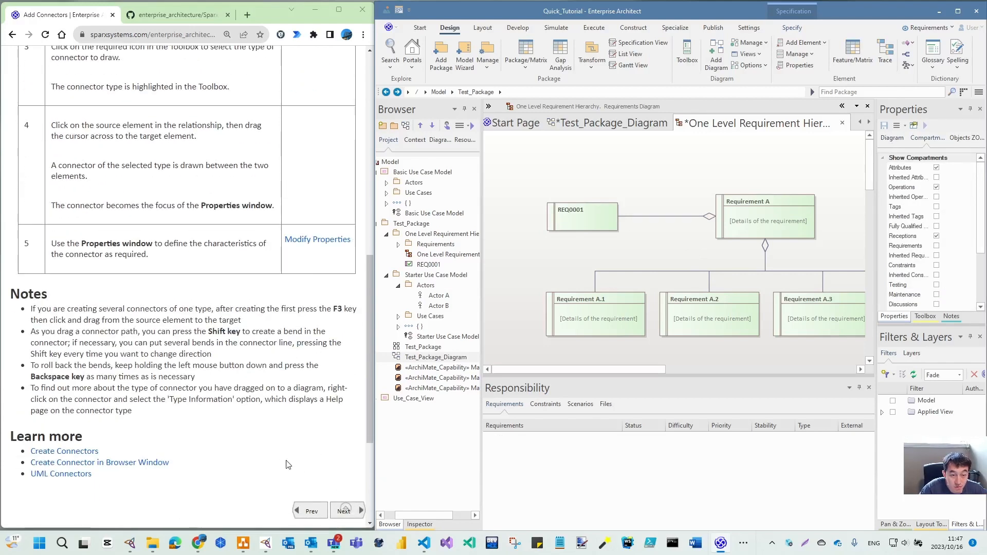
click(347, 317)
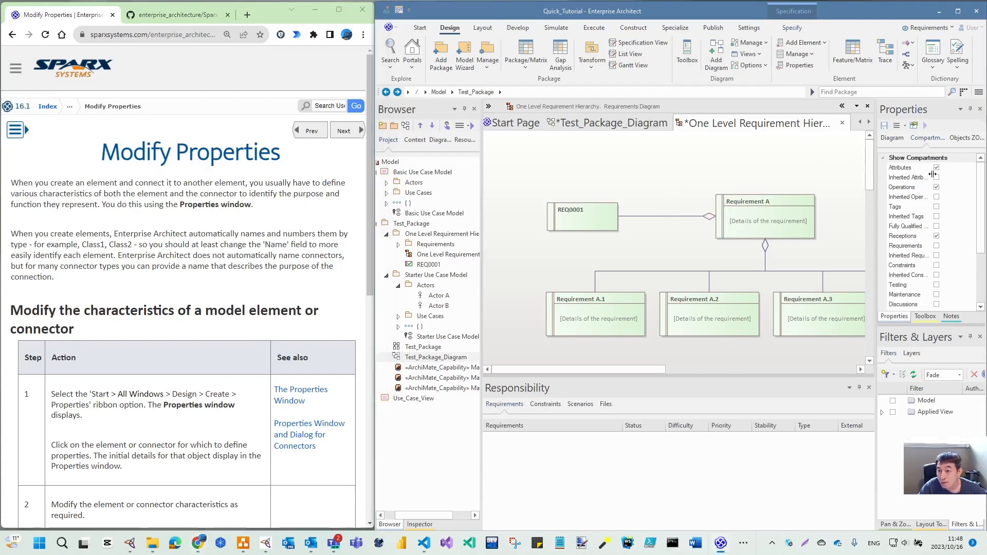
scroll(944, 200, down, 3)
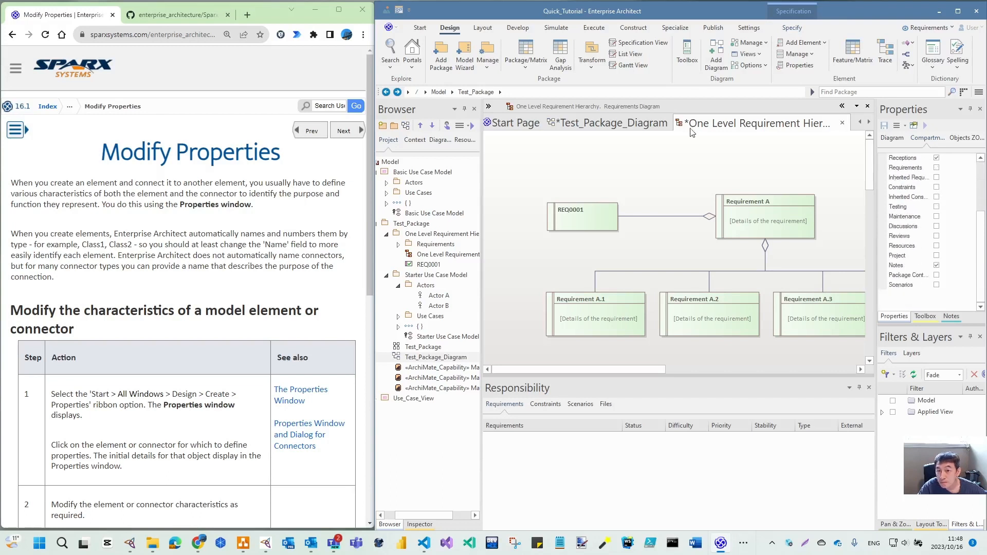
- Return to Test_Package_Diagram and widen the Properties window with the general diagram properties shown
click(622, 124)
scroll(950, 213, up, 3)
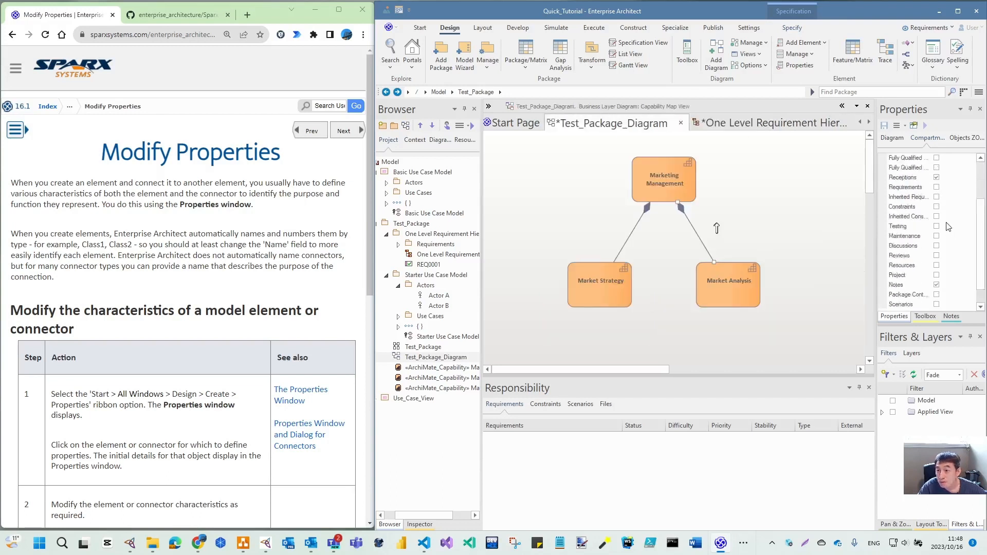
click(887, 138)
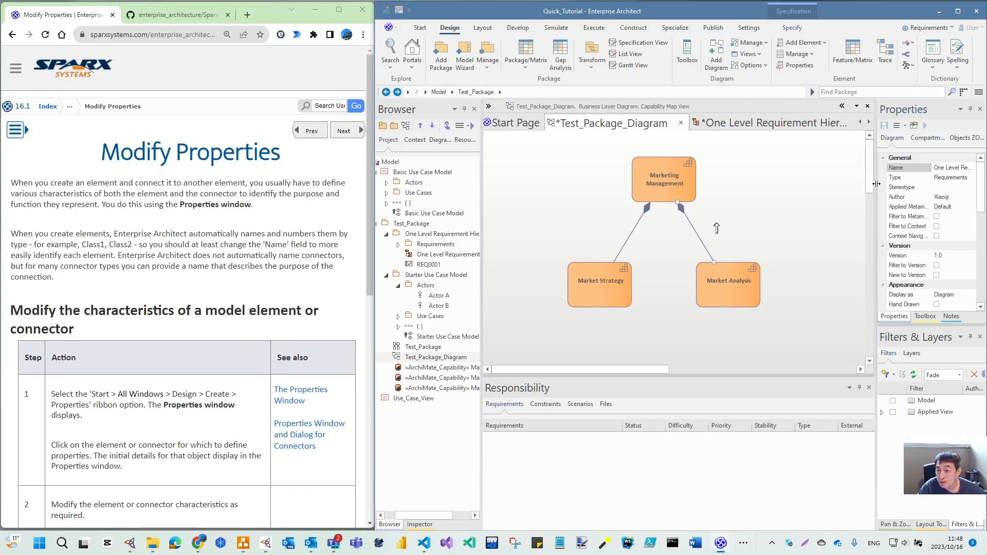
drag(877, 185, 795, 185)
scroll(133, 453, down, 5)
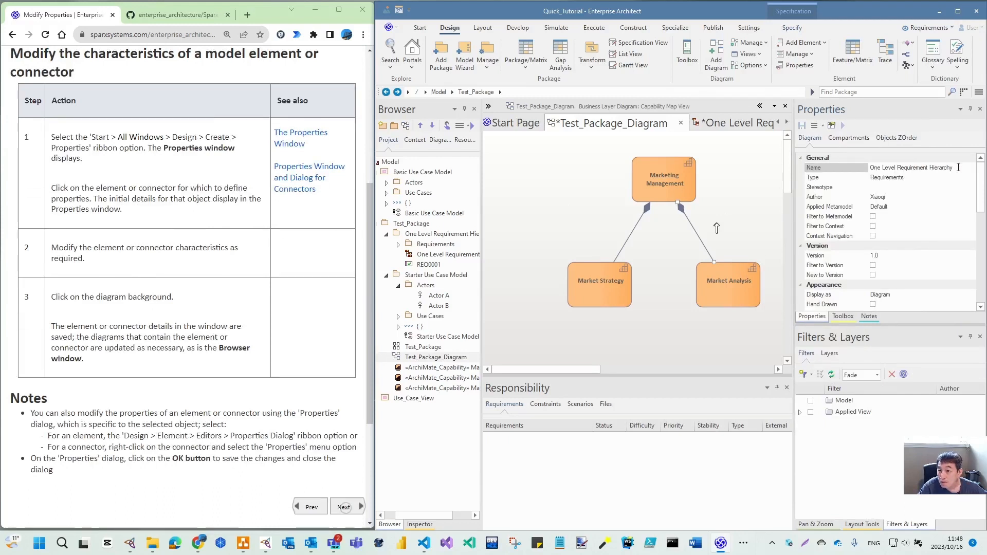
- Rename the One Level Requirement Hierarchy diagram to Marketing Capability Model in the diagram properties
drag(958, 167, 850, 162)
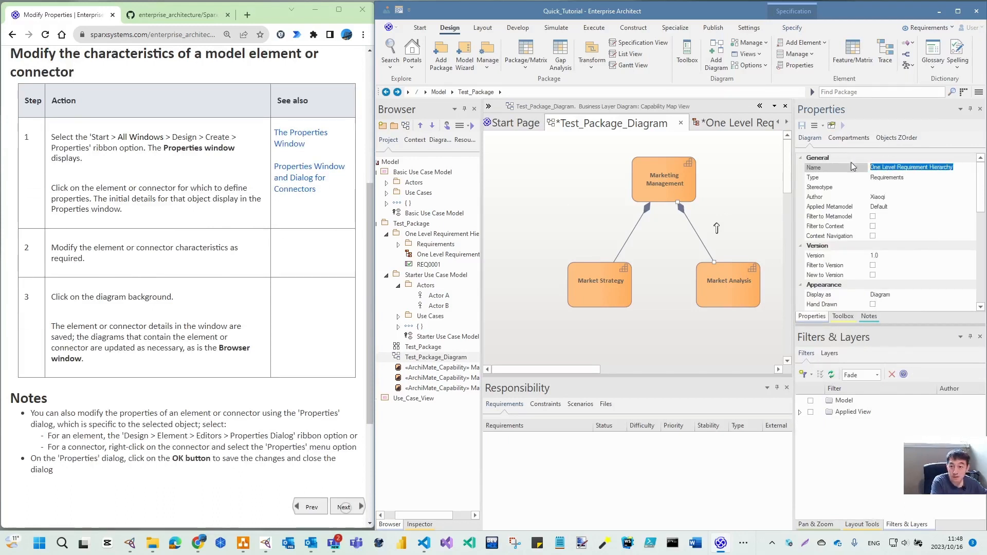
text(Marketi)
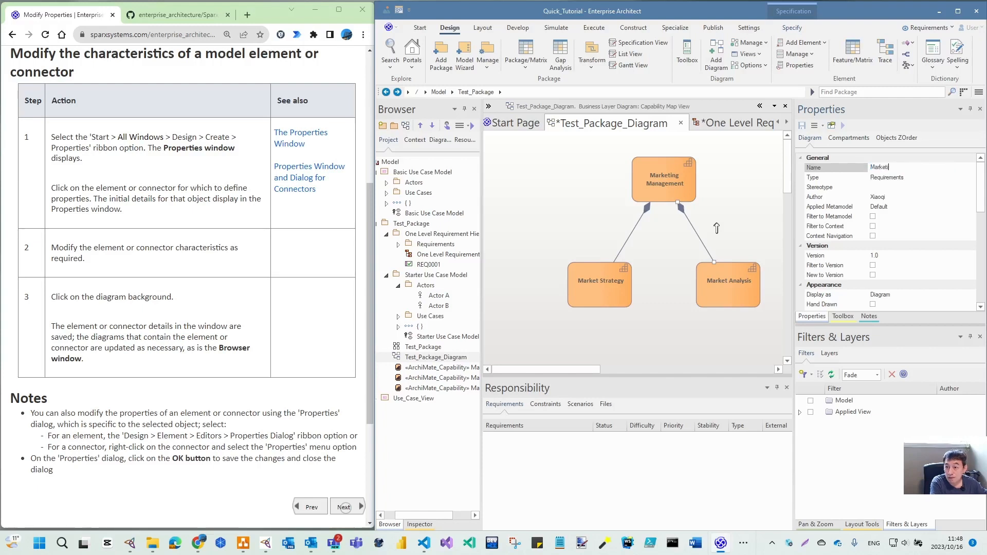
text(ng Capability)
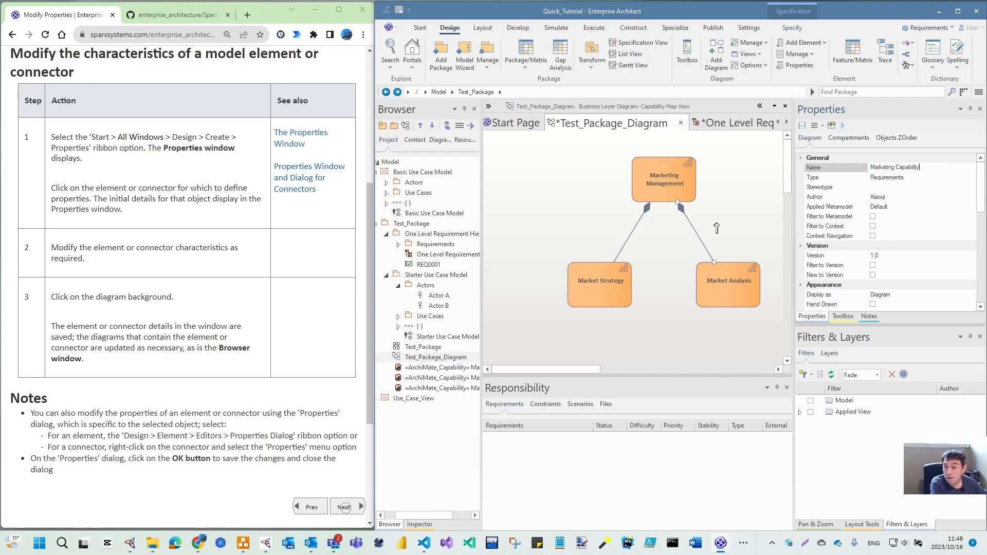
text( Model)
key(Return)
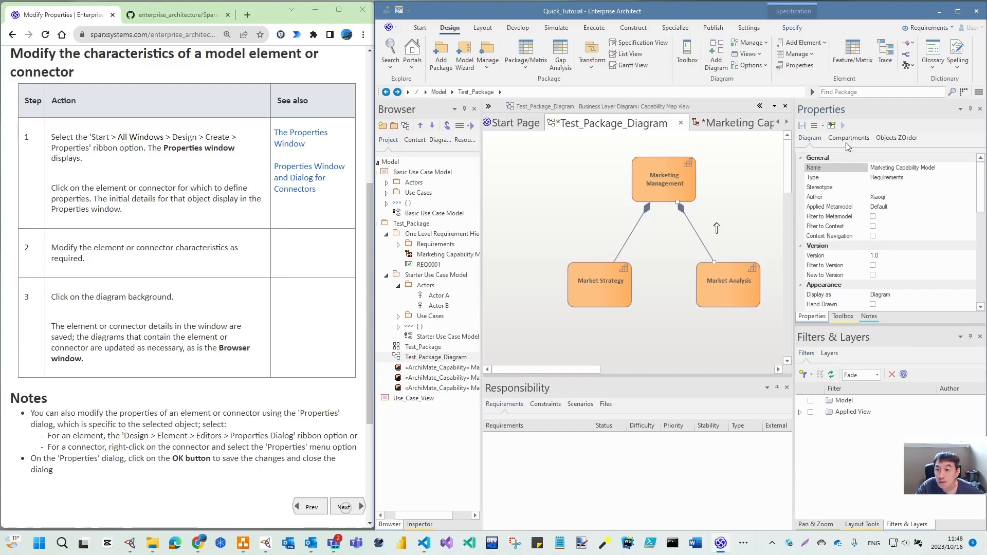
- Review the diagram's compartment and general properties and show the properties of the Marketing Management element
click(851, 139)
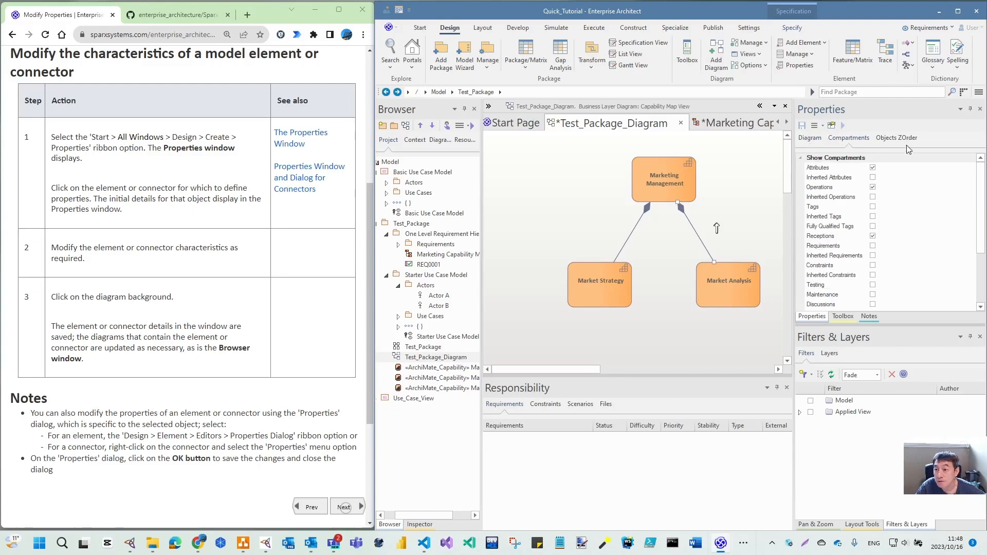
click(810, 141)
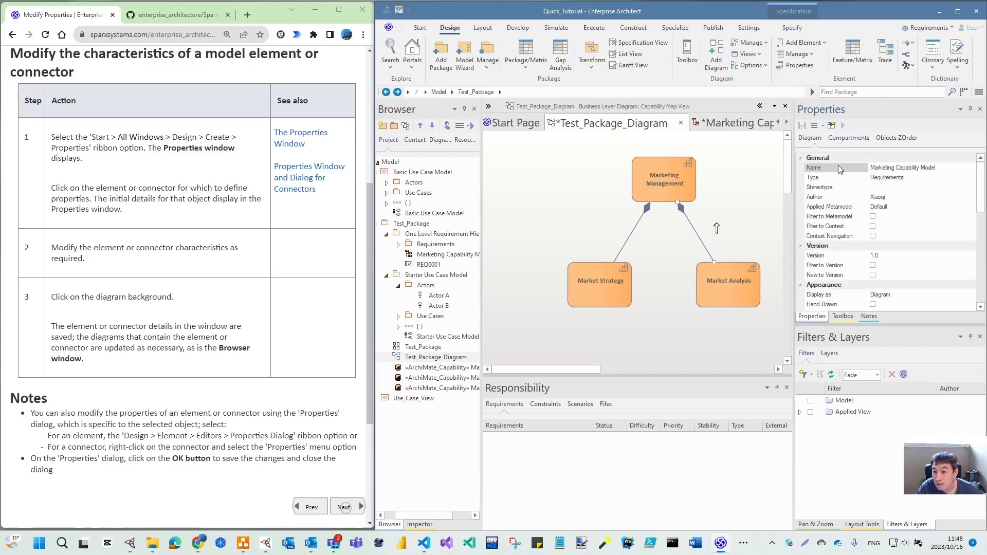
click(675, 179)
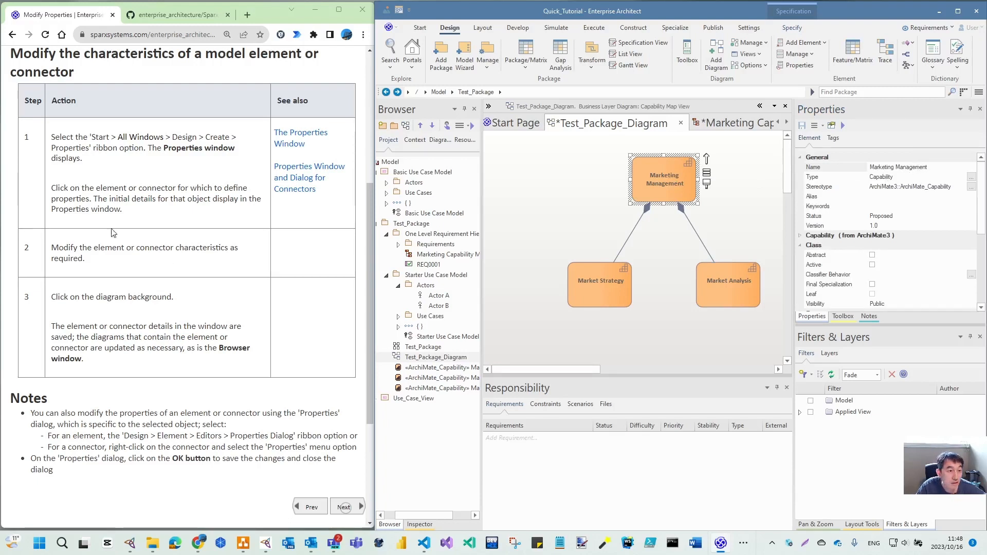
- Name the connector between Marketing Management and Market Strategy "Part of"
click(645, 211)
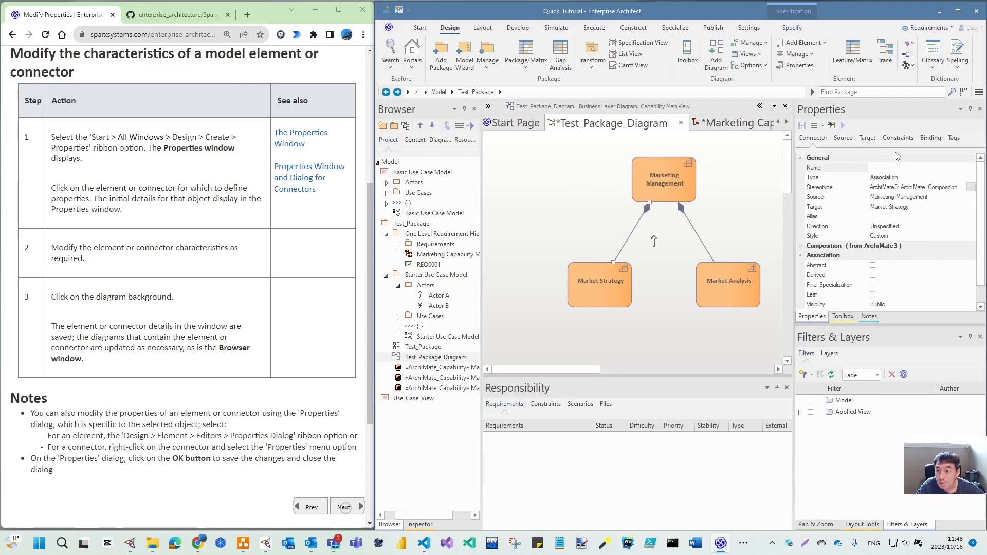
click(892, 169)
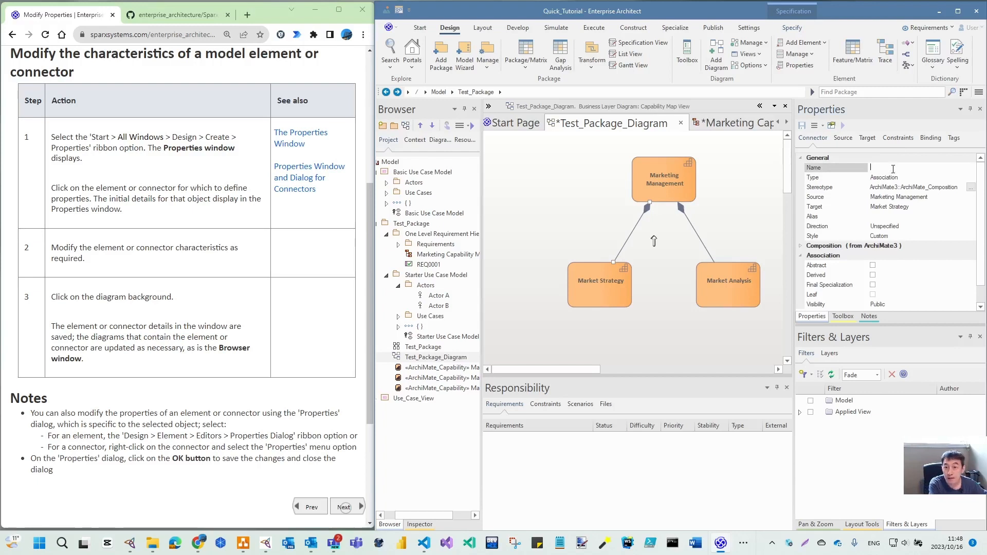
text(Par)
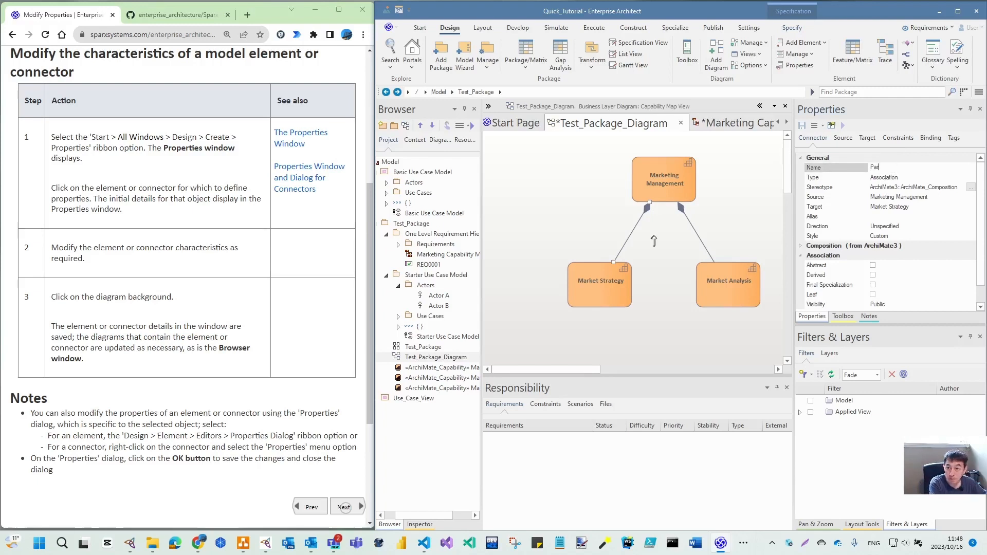
text(t of)
key(Return)
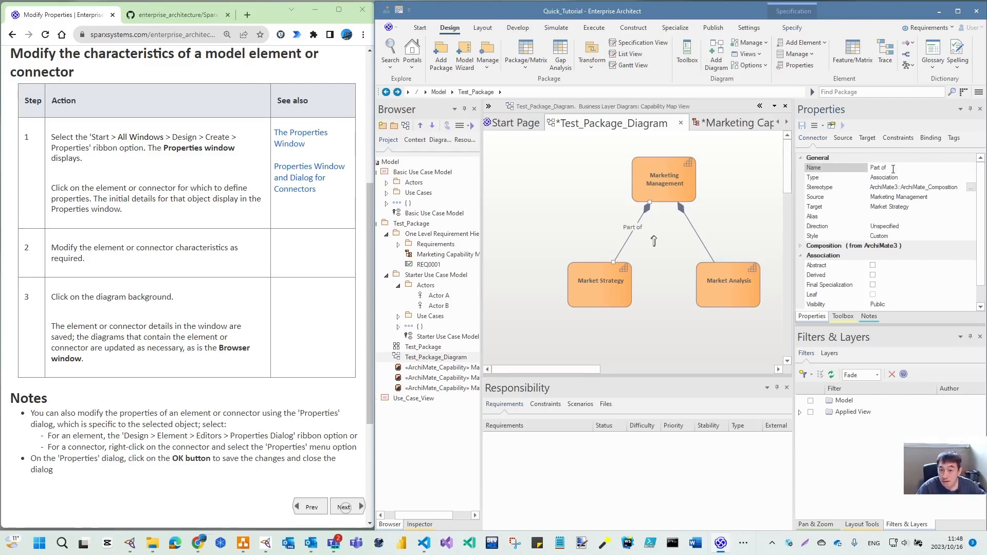
- Name the connector between Marketing Management and Market Analysis "Belongs to"
click(699, 233)
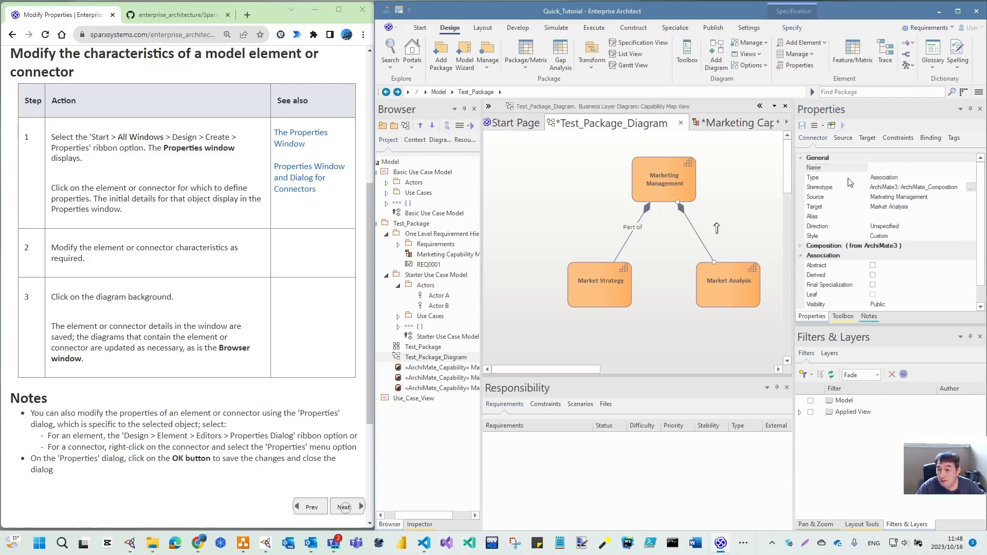
click(882, 163)
text(P)
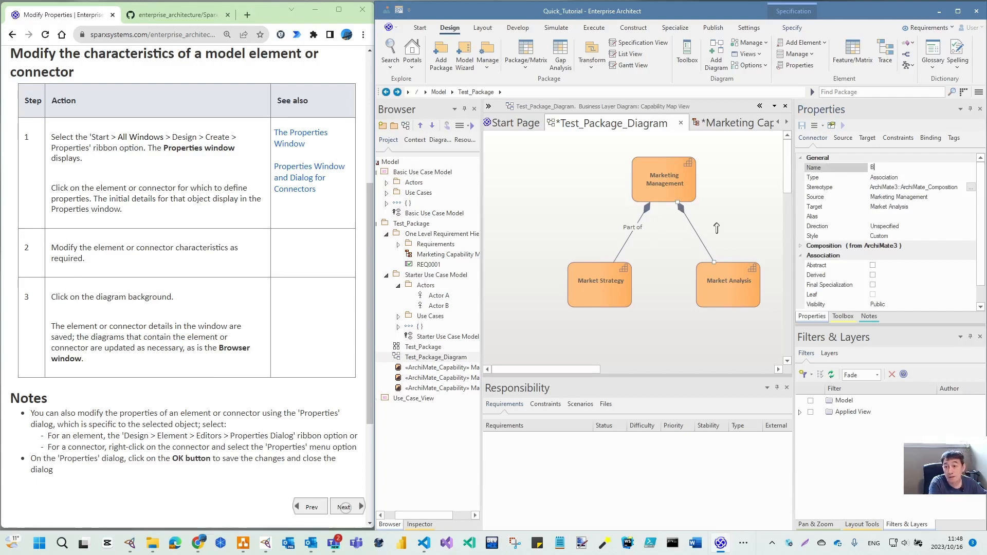
text(elongs t)
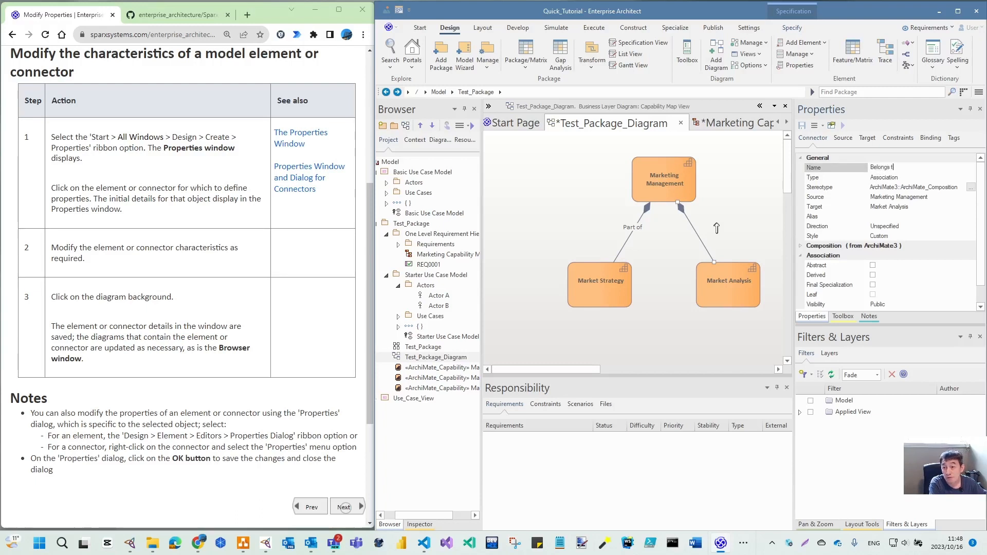
text(o)
key(Return)
click(670, 343)
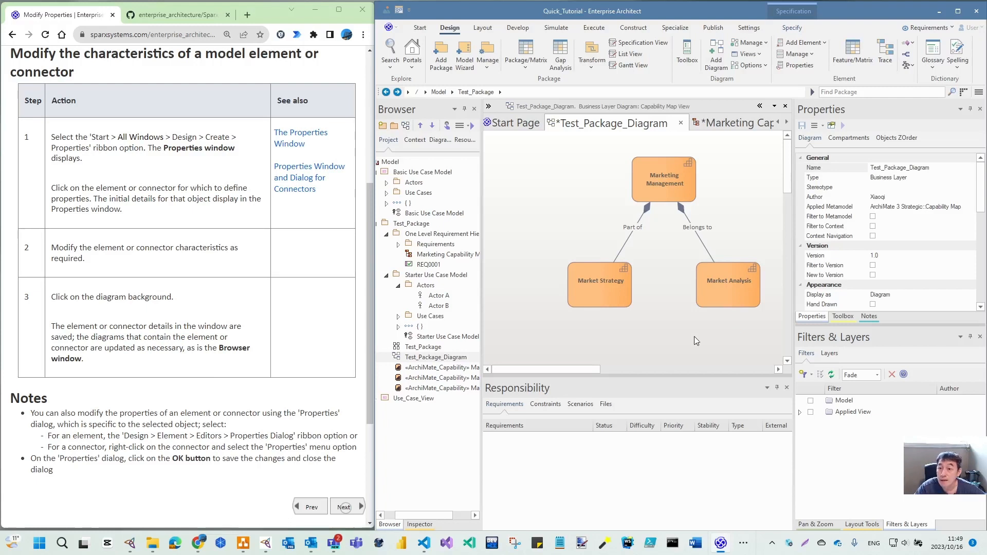
- Look through the general properties of Test_Package_Diagram and open the tutorial's Save Changes page
click(828, 187)
click(943, 188)
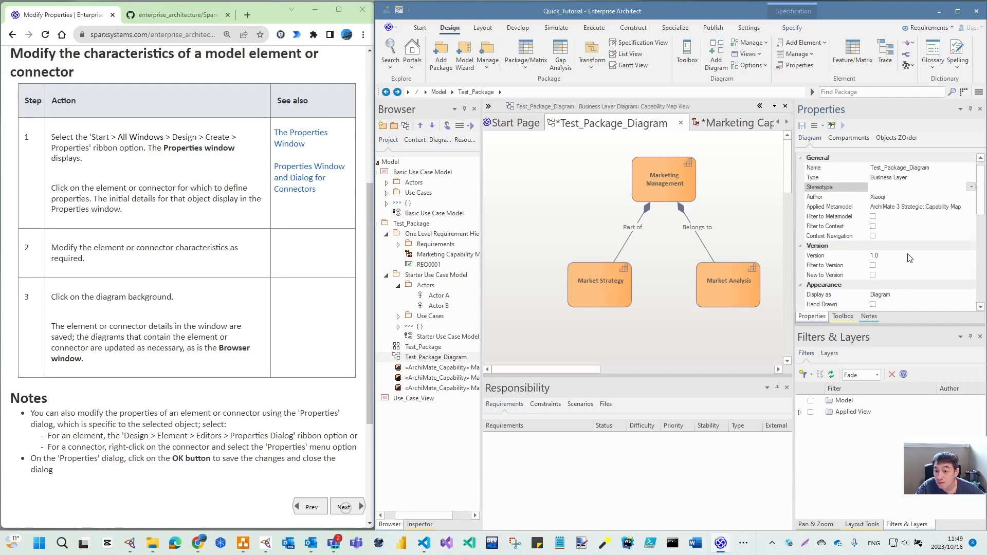
scroll(909, 258, down, 2)
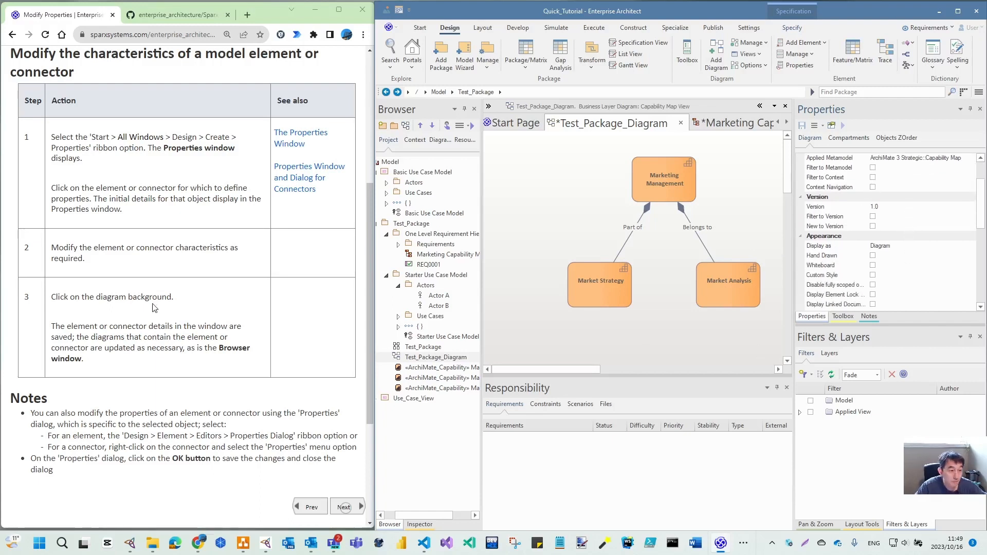
scroll(319, 474, down, 4)
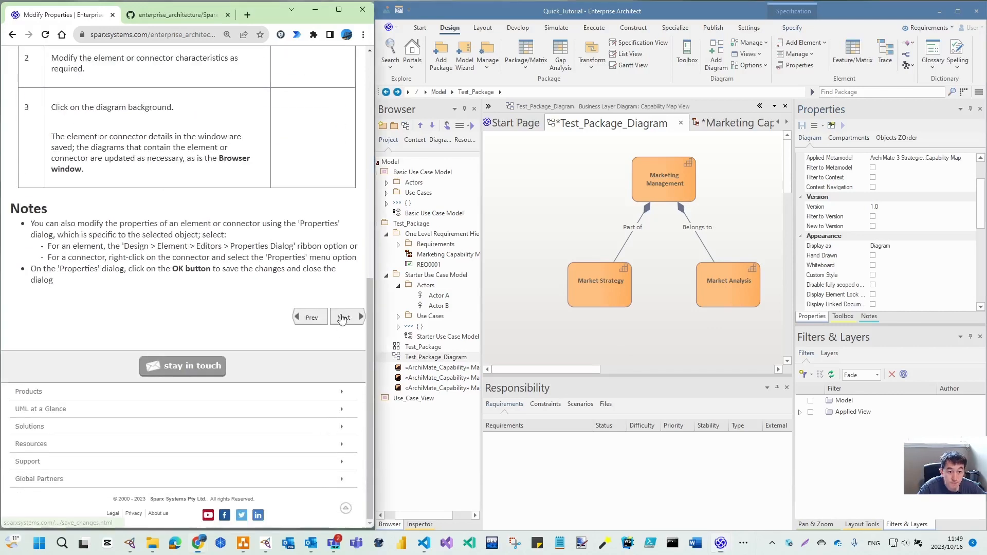
click(342, 318)
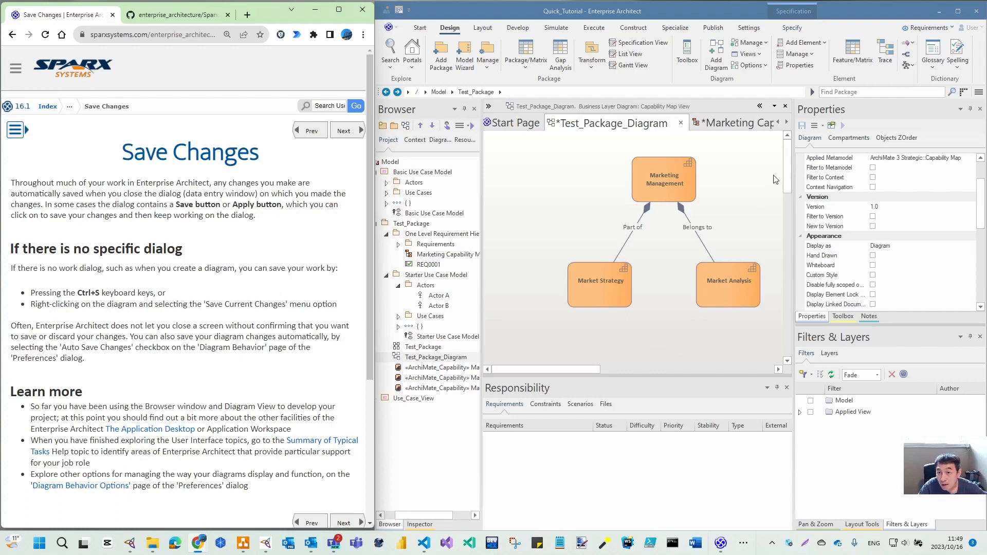
- Save the current changes of Test_Package_Diagram
drag(789, 163, 789, 281)
drag(790, 335, 777, 147)
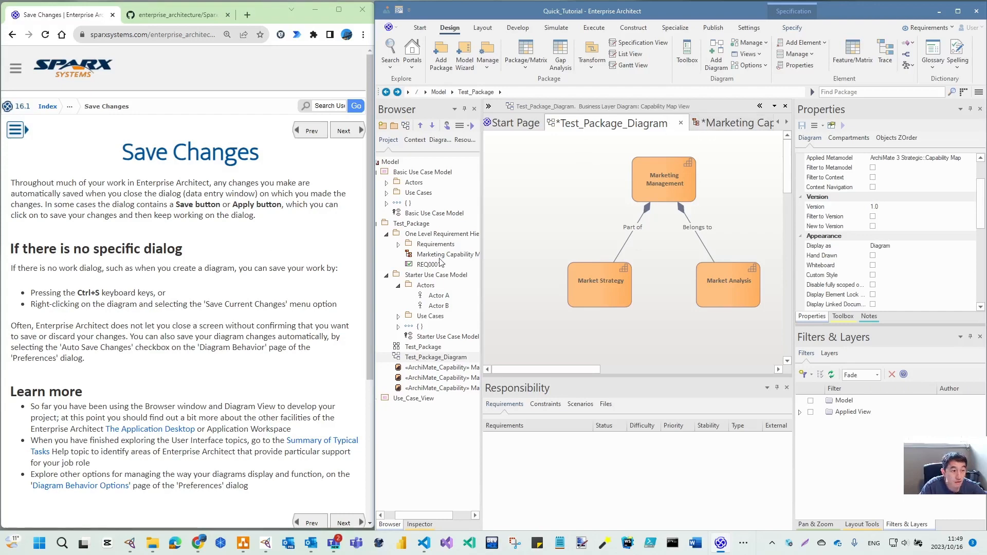
right_click(538, 178)
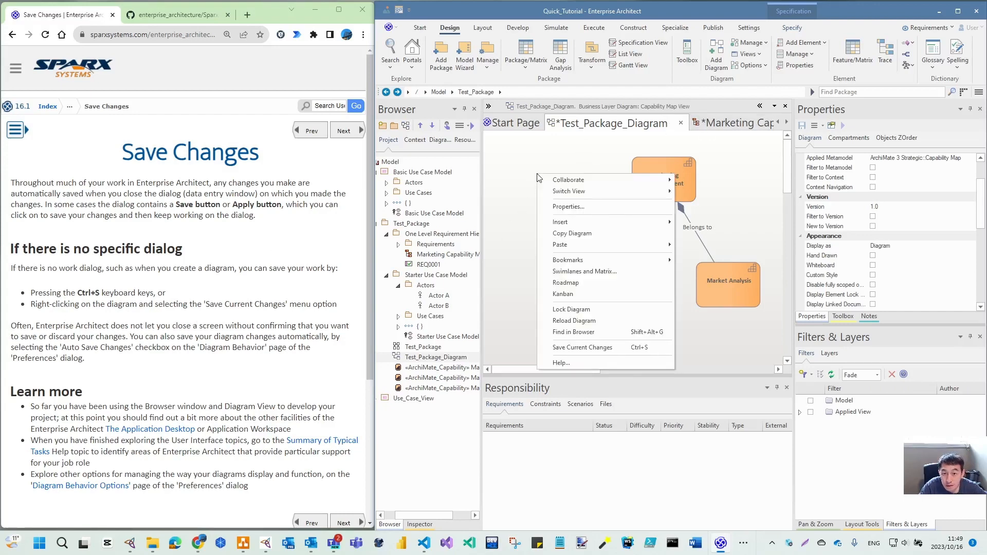
click(584, 349)
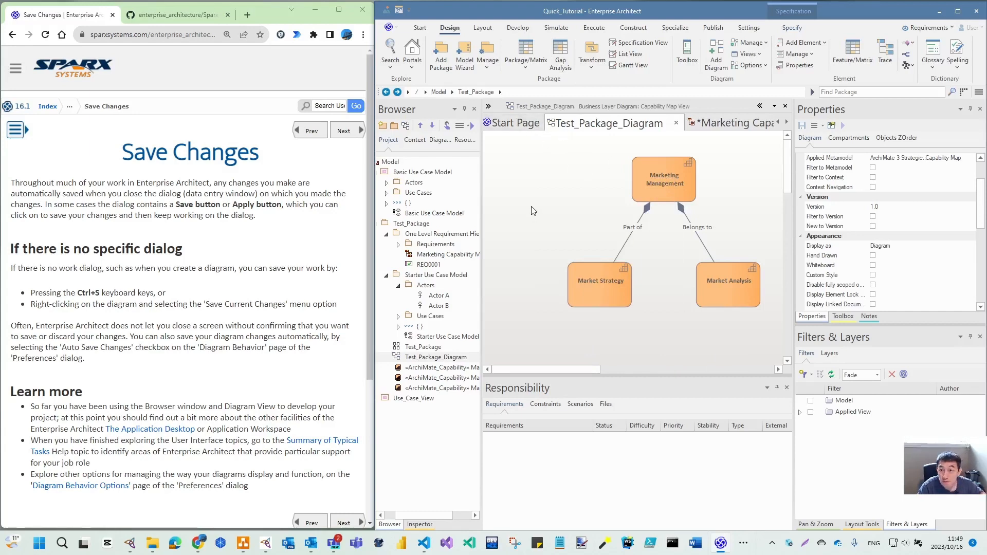
- Switch to the Marketing Capability Model diagram and save its current changes
click(729, 124)
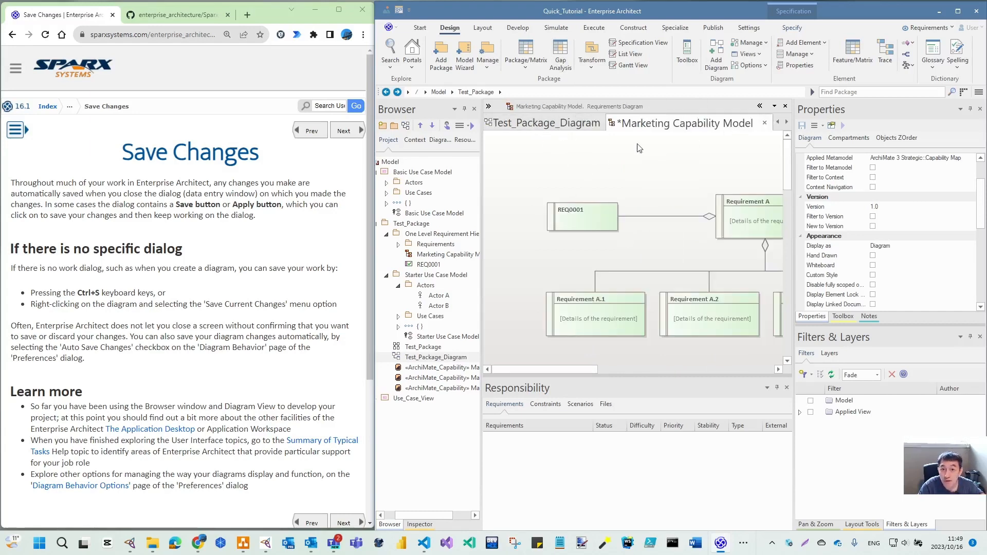
right_click(622, 158)
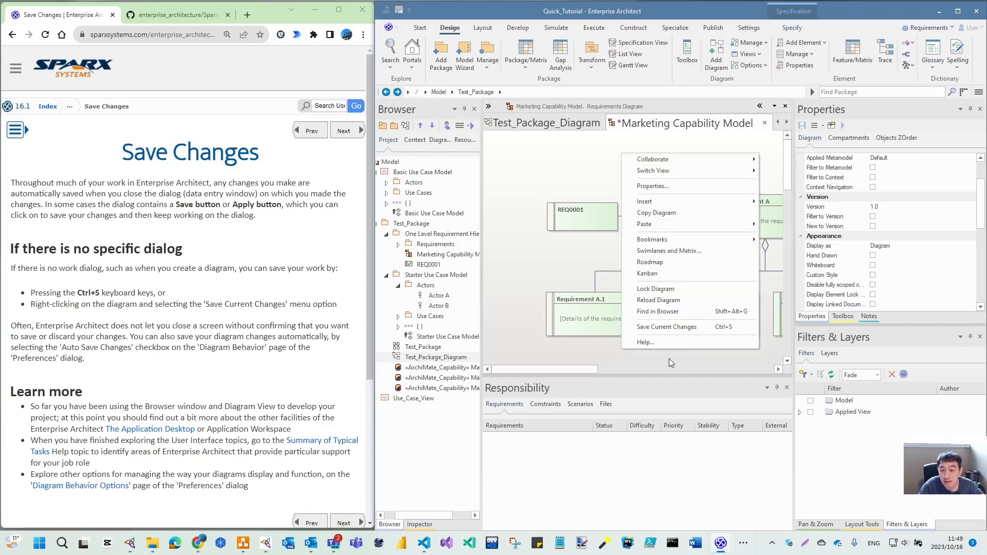
click(676, 328)
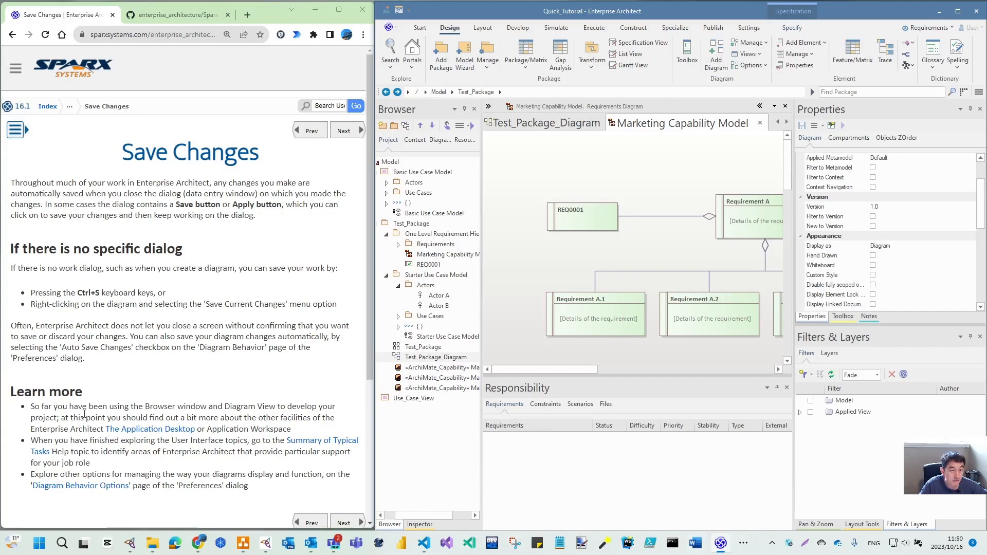
- Read the rest of the Save Changes page and check the tutorial topics in the Freeplane mind map
scroll(85, 414, down, 4)
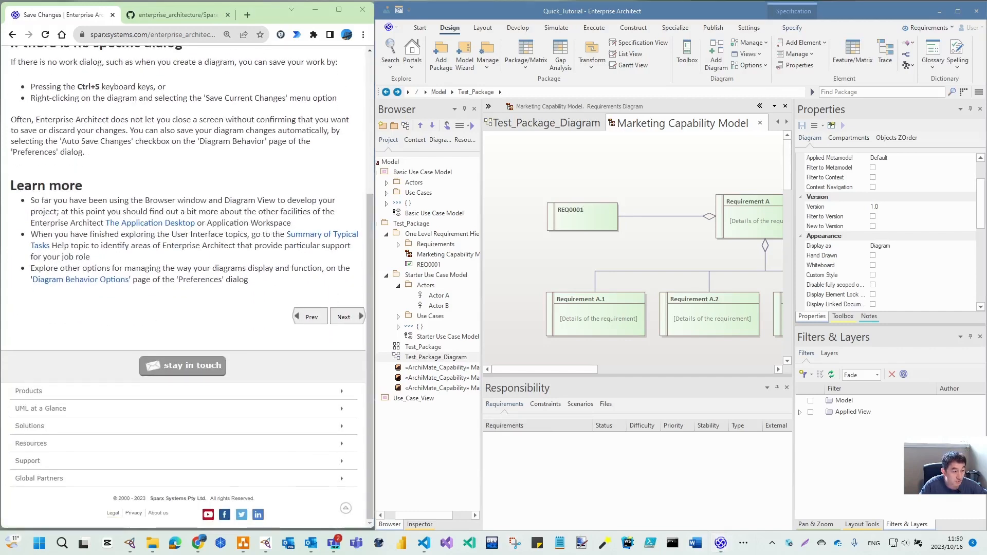
key(alt+Tab)
scroll(561, 246, down, 1)
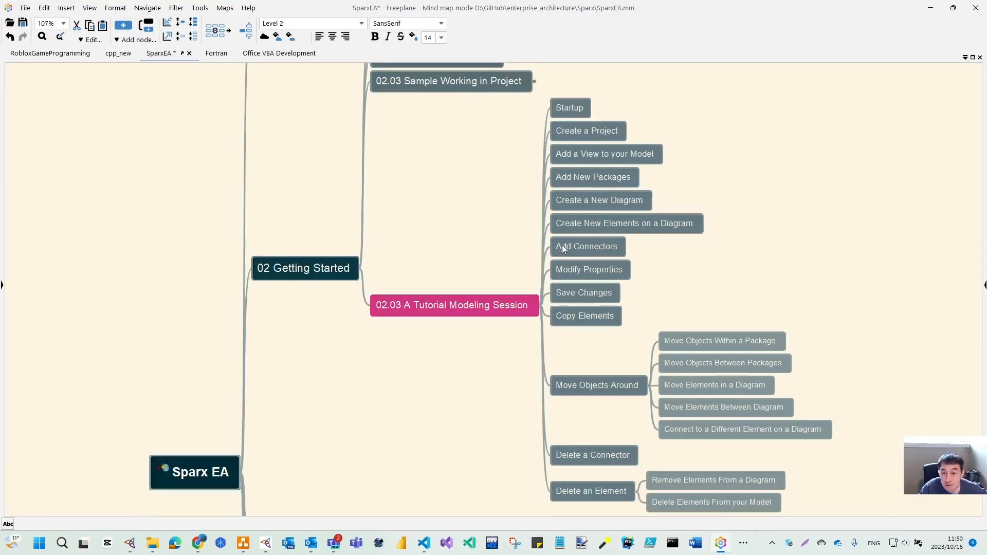
scroll(583, 293, down, 2)
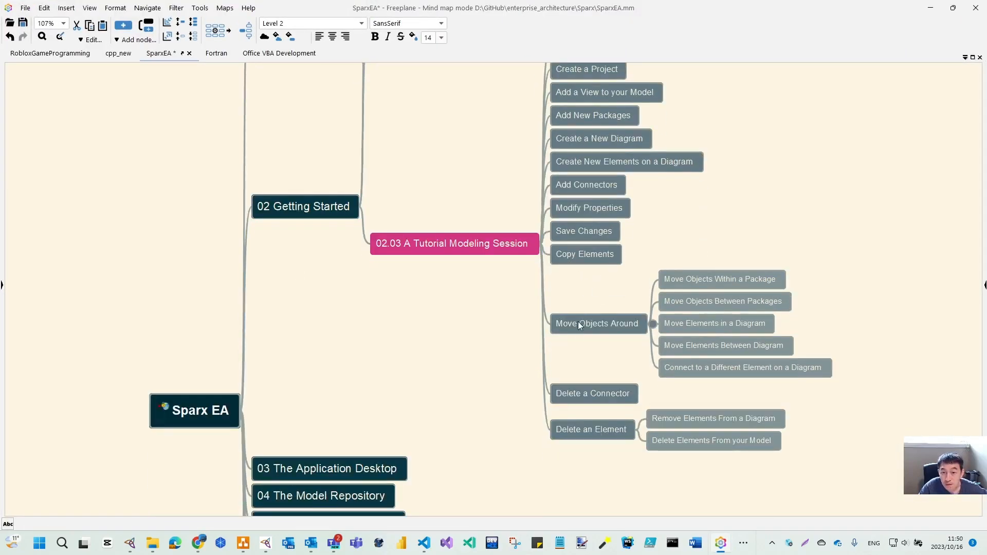
click(931, 8)
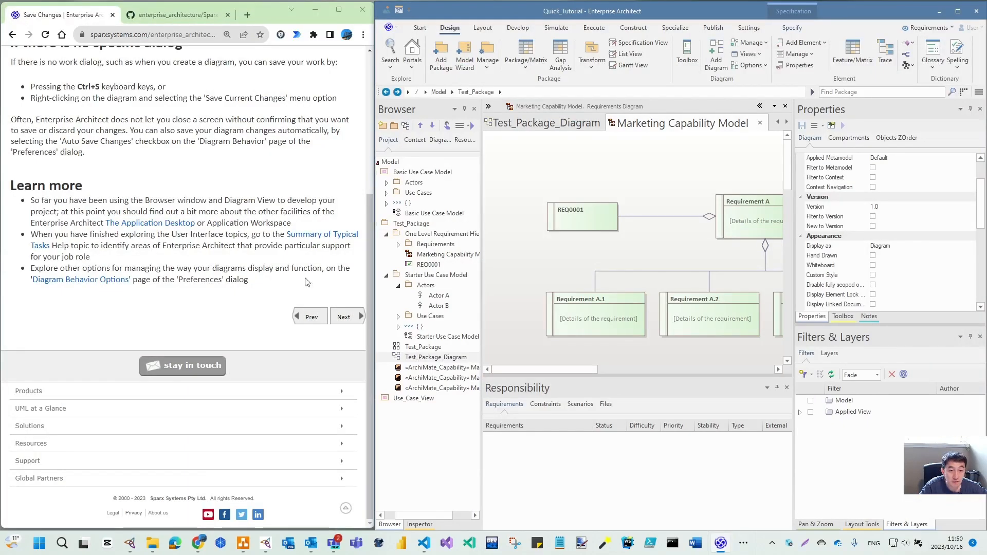
- Open the tutorial's Copy Elements page and read how elements are copied and pasted
click(348, 317)
scroll(195, 286, down, 1)
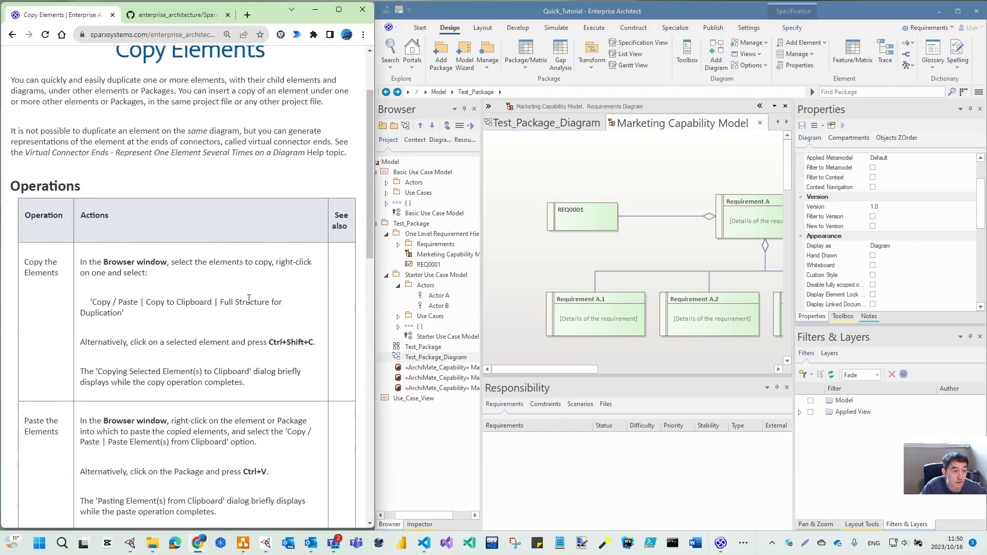
scroll(135, 257, up, 2)
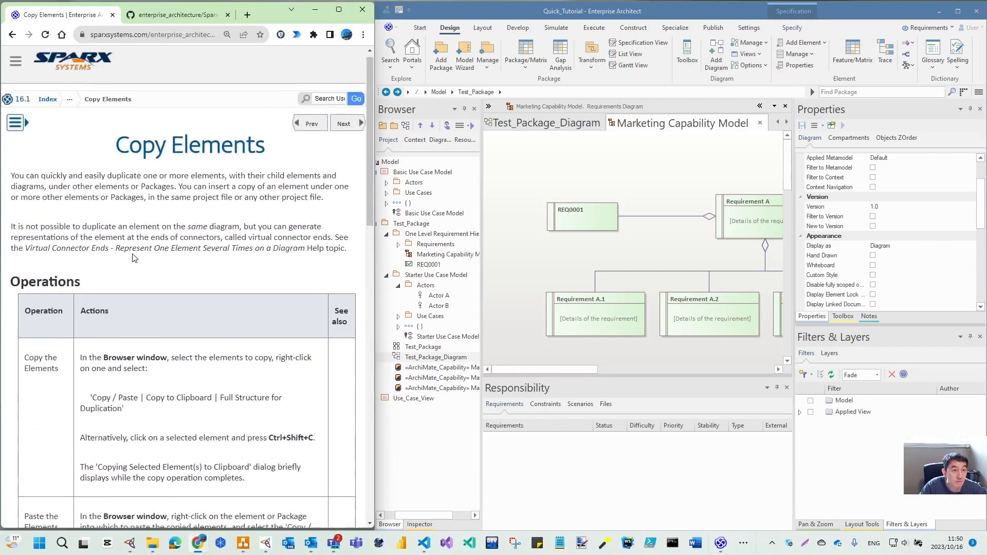
scroll(156, 194, down, 2)
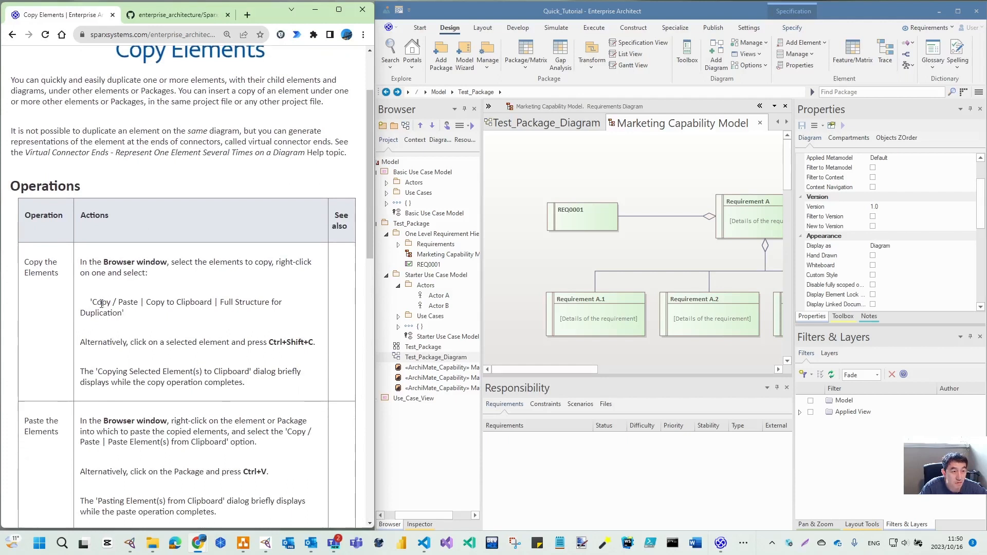
- Copy the REQ0001 requirement in the Marketing Capability Model diagram
click(581, 216)
right_click(581, 217)
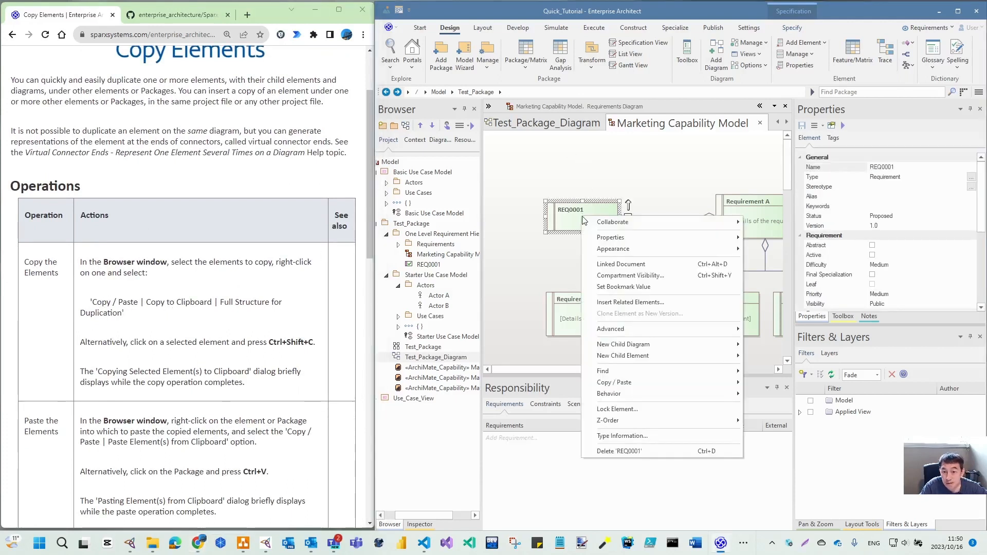
mouse_move(634, 381)
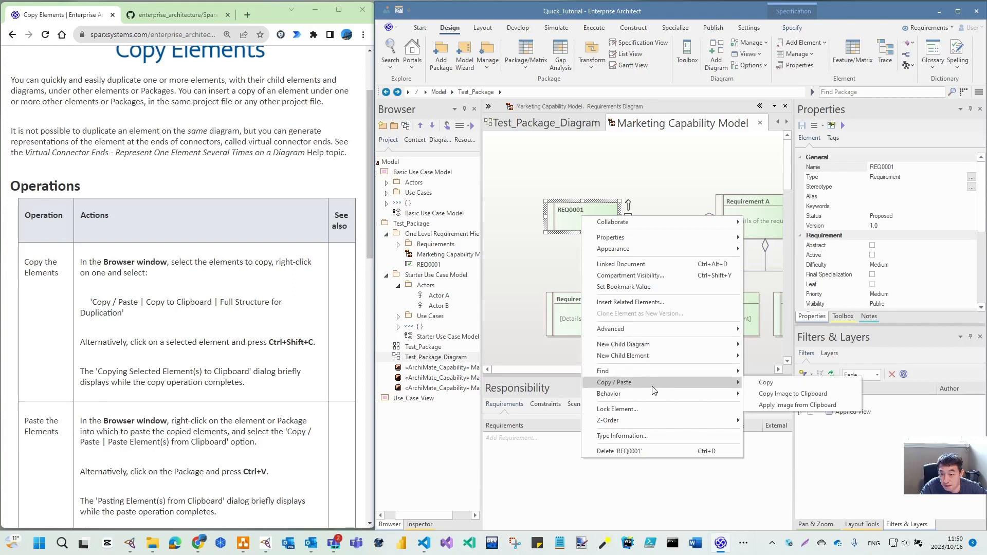
click(765, 383)
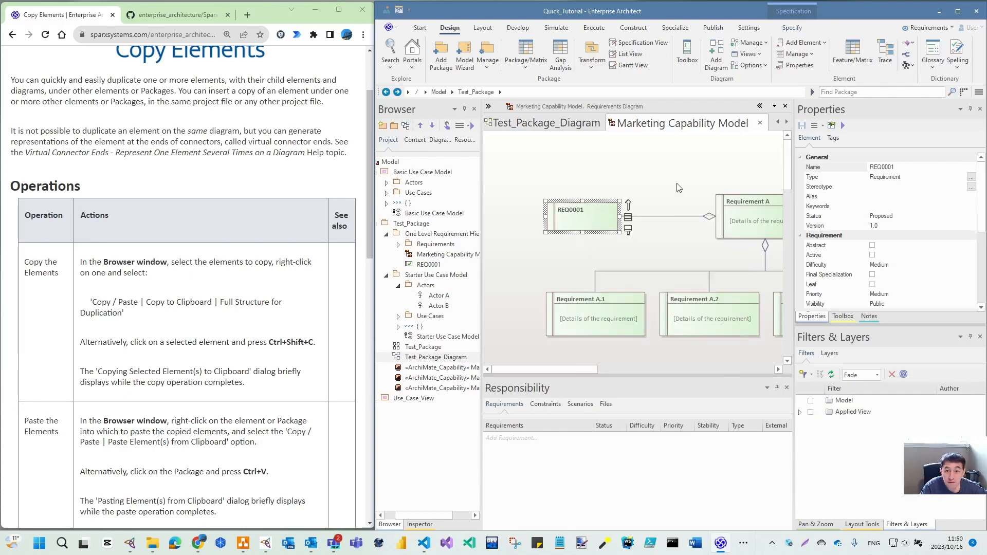
- Paste the copied requirement as a new element named REQ0002 and place it directly above REQ0001 in the Marketing Capability Model diagram
right_click(649, 161)
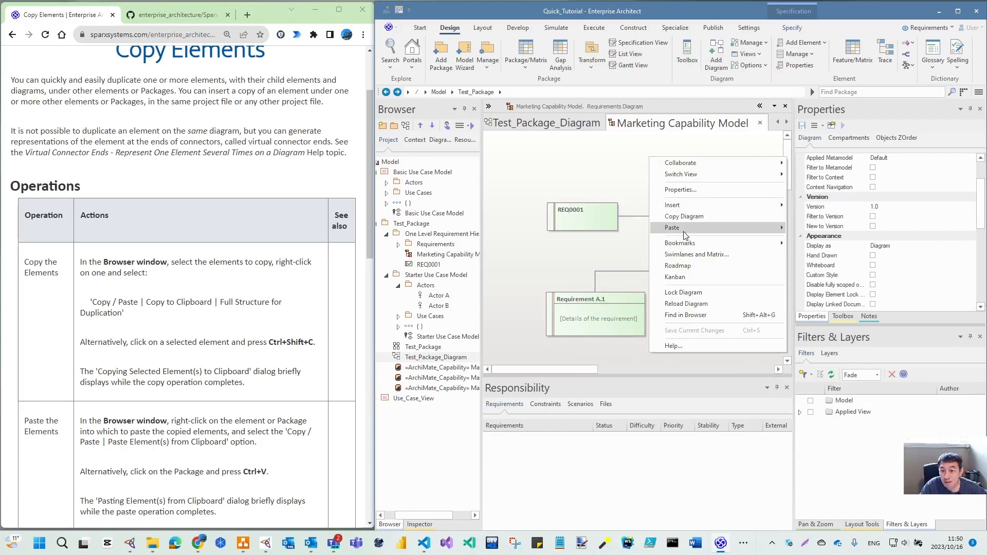
mouse_move(685, 230)
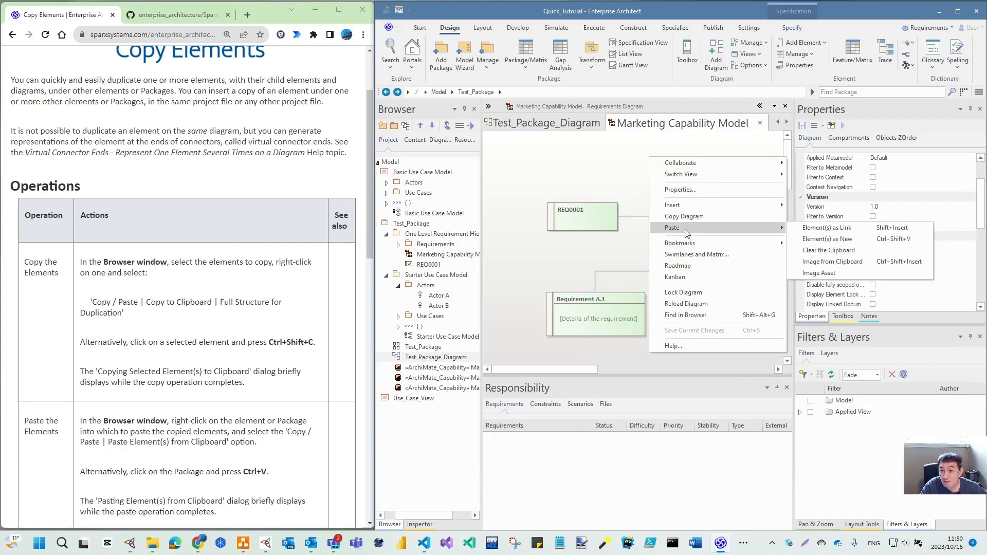
click(857, 238)
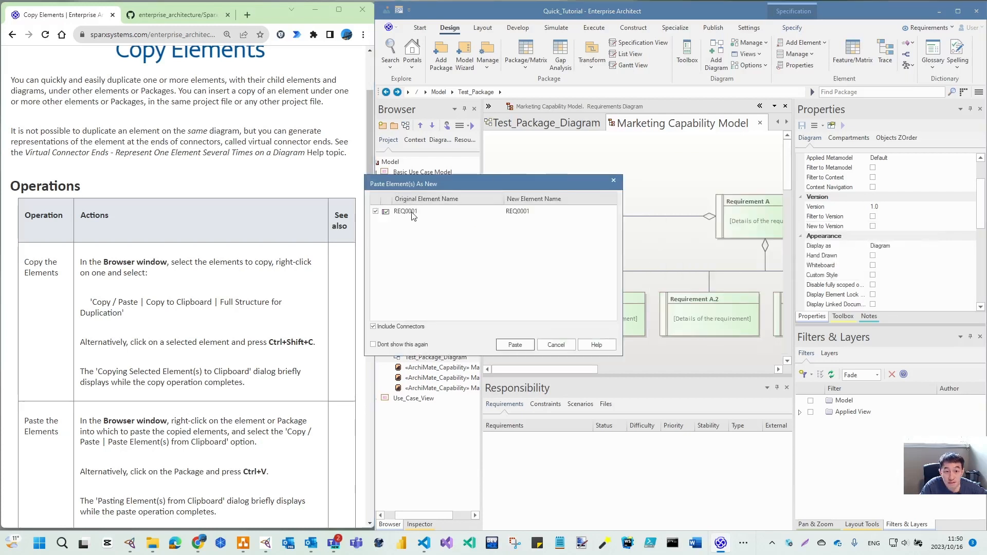
click(536, 212)
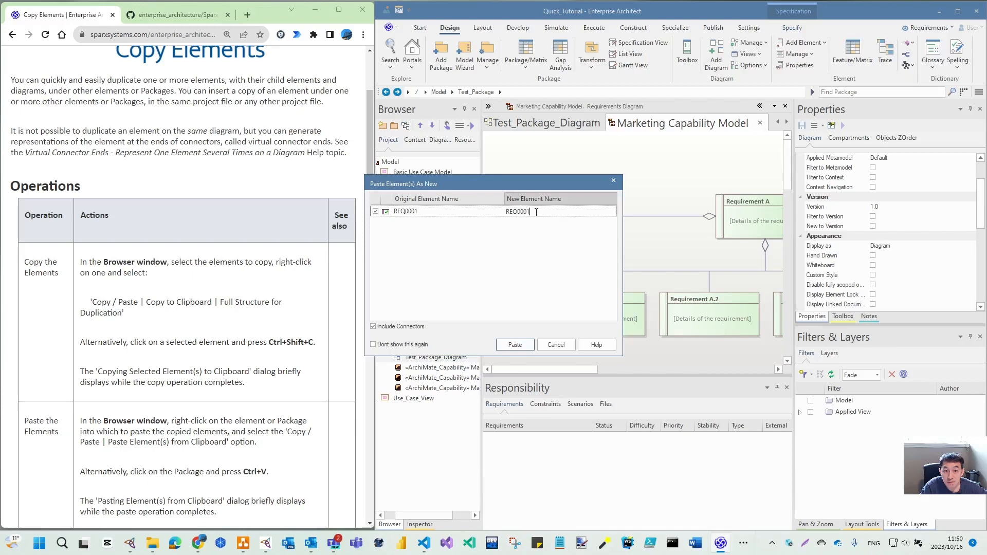
key(BackSpace)
text(2)
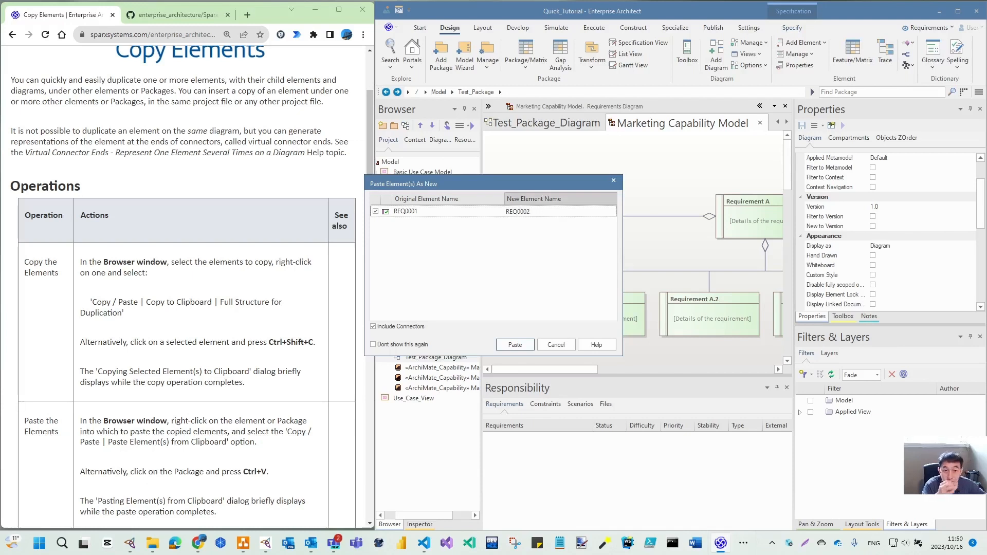
click(514, 345)
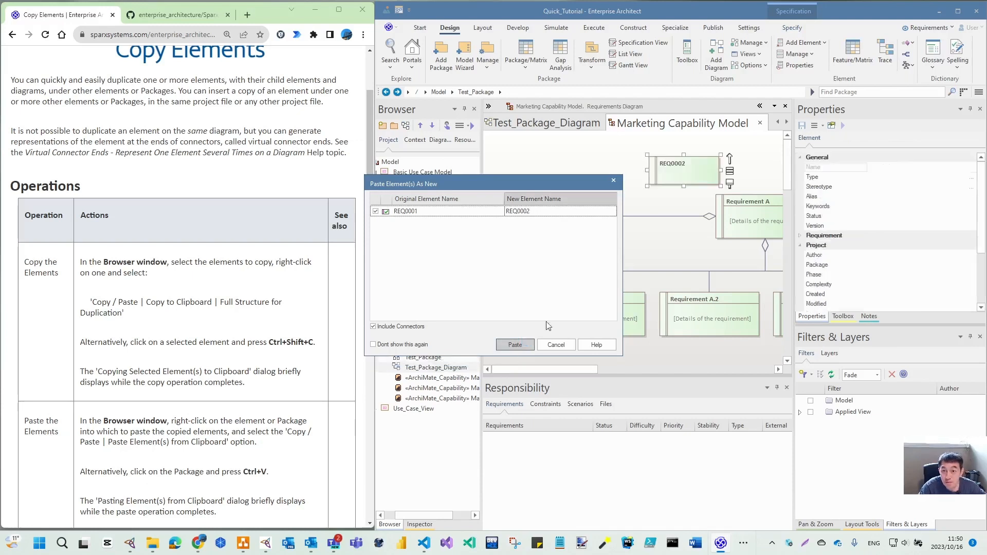
drag(695, 176, 593, 171)
click(555, 256)
- Try to paste REQ0001 as a link into the same Marketing Capability Model diagram
right_click(663, 170)
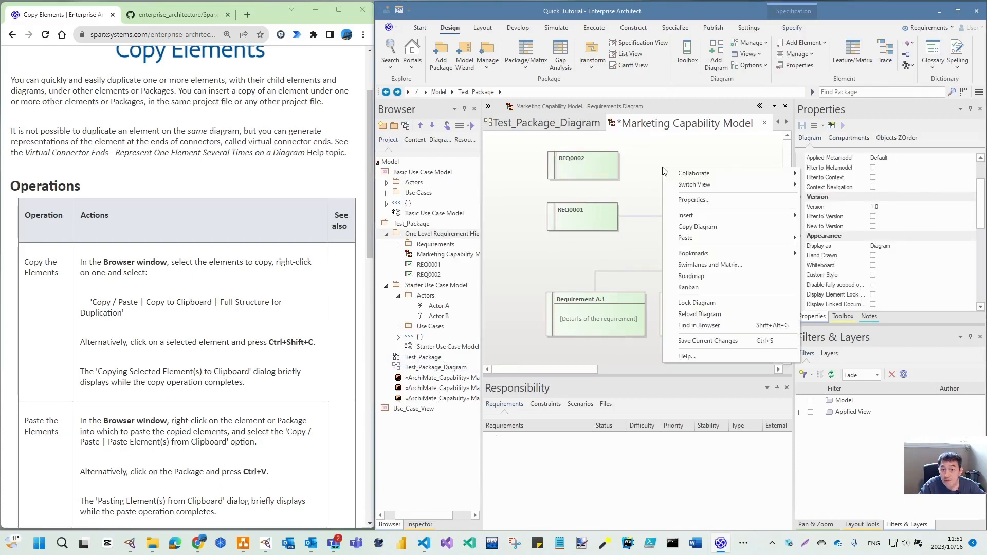
mouse_move(709, 239)
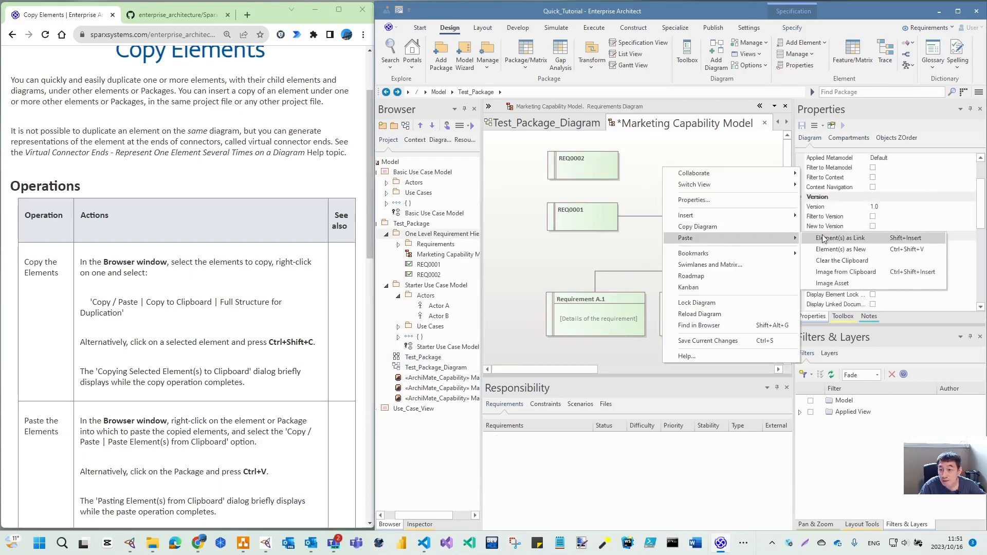
click(838, 240)
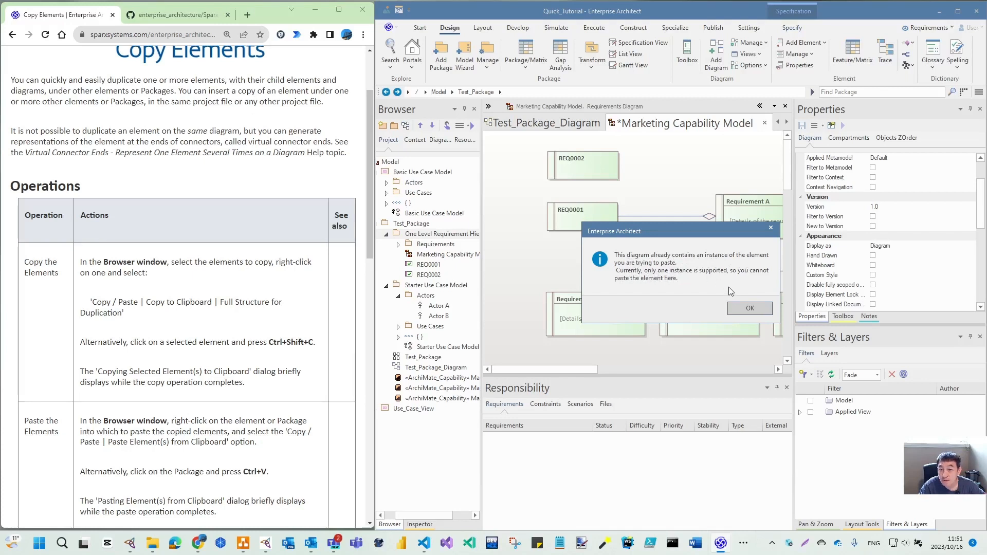
click(751, 308)
- Paste REQ0001 as a link beside Marketing Management in Test_Package_Diagram and save the diagram
click(555, 124)
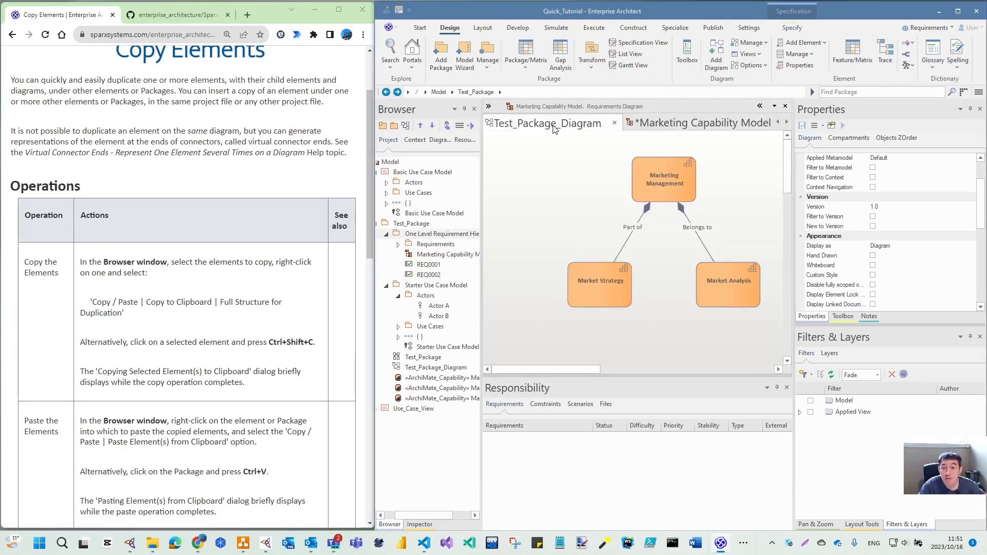
right_click(513, 183)
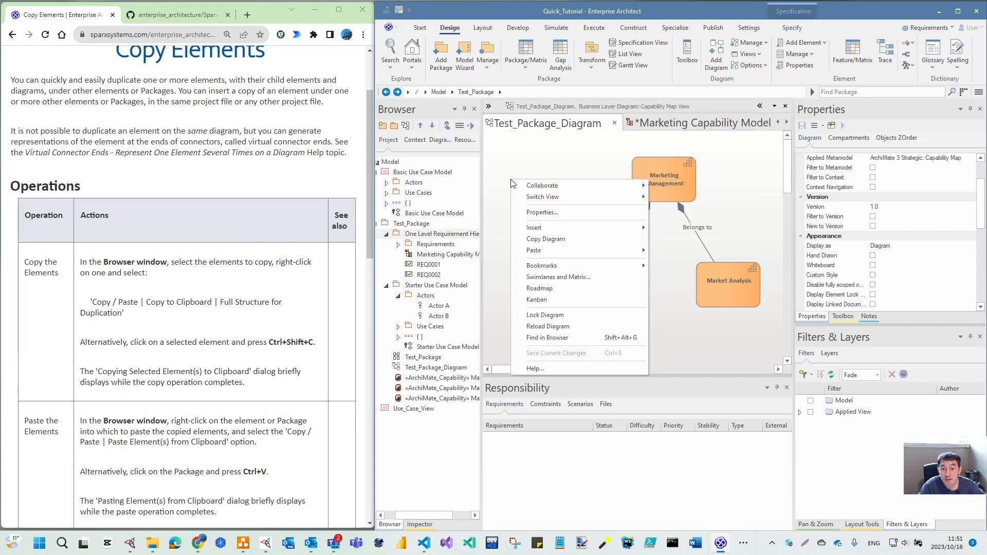
mouse_move(572, 251)
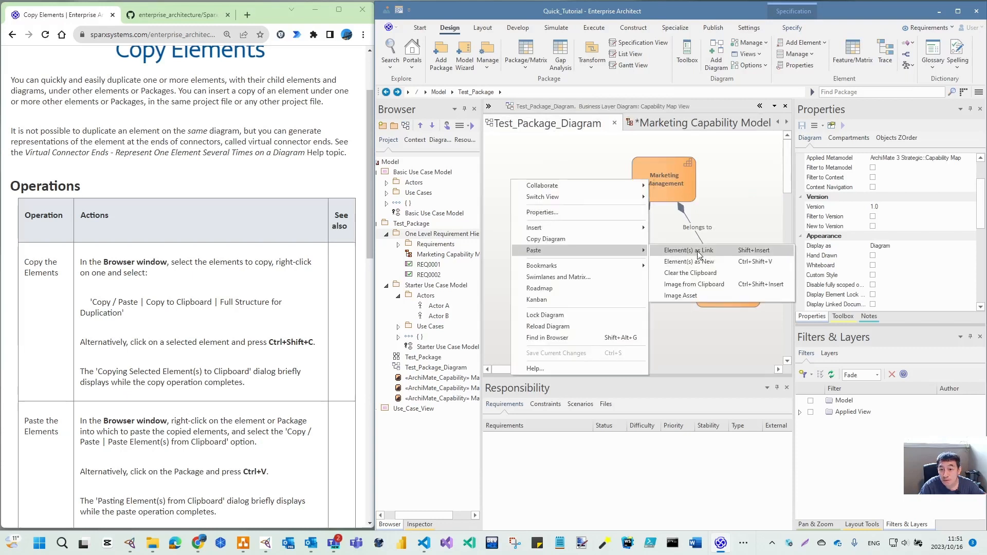
click(697, 255)
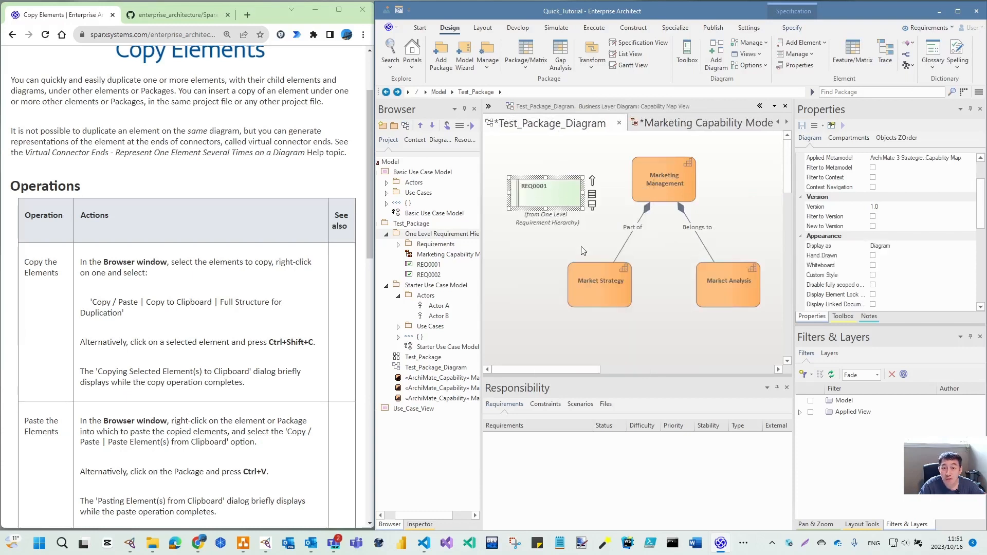
click(532, 248)
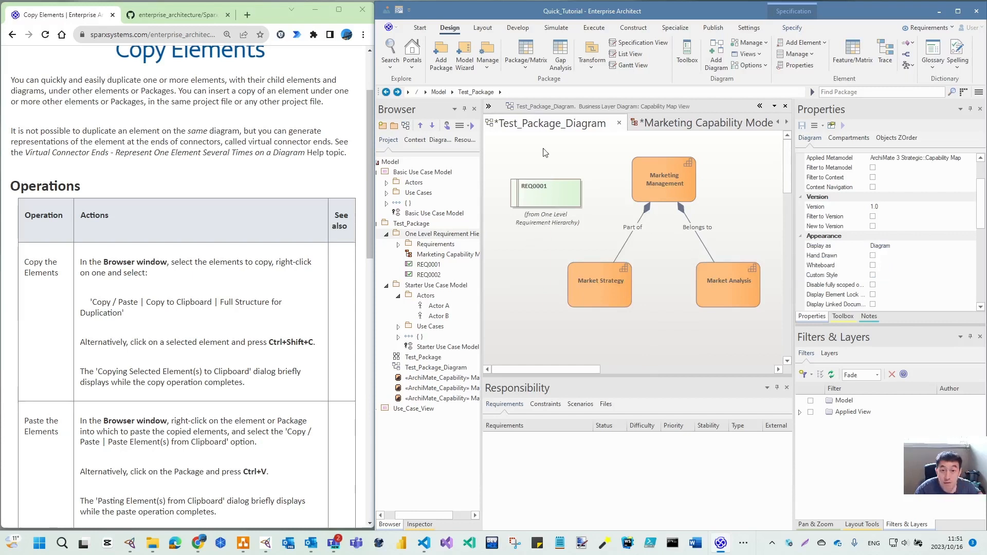
key(ctrl+s)
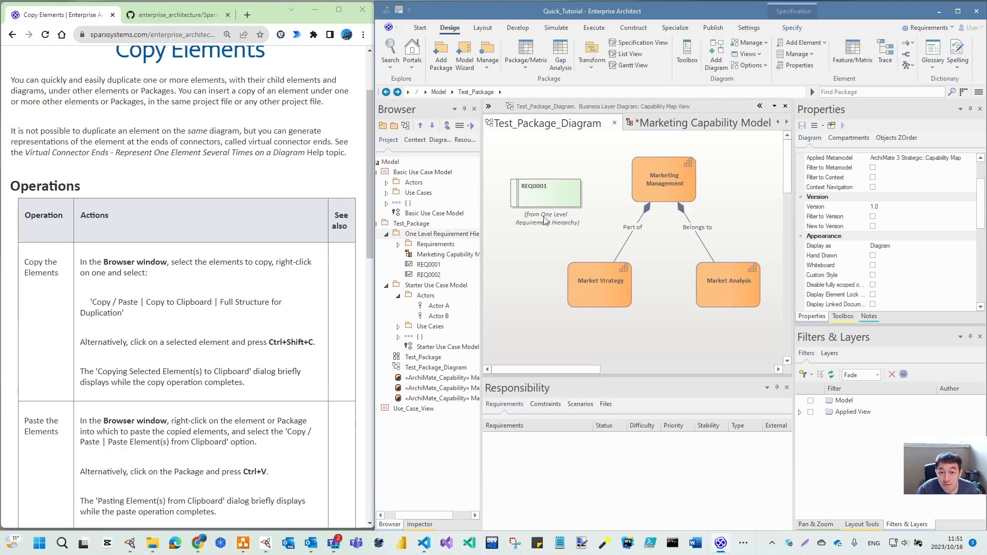
- Rename the One Level Requirement Hierarchy package to Requirement Hierarchy in the project browser
click(449, 235)
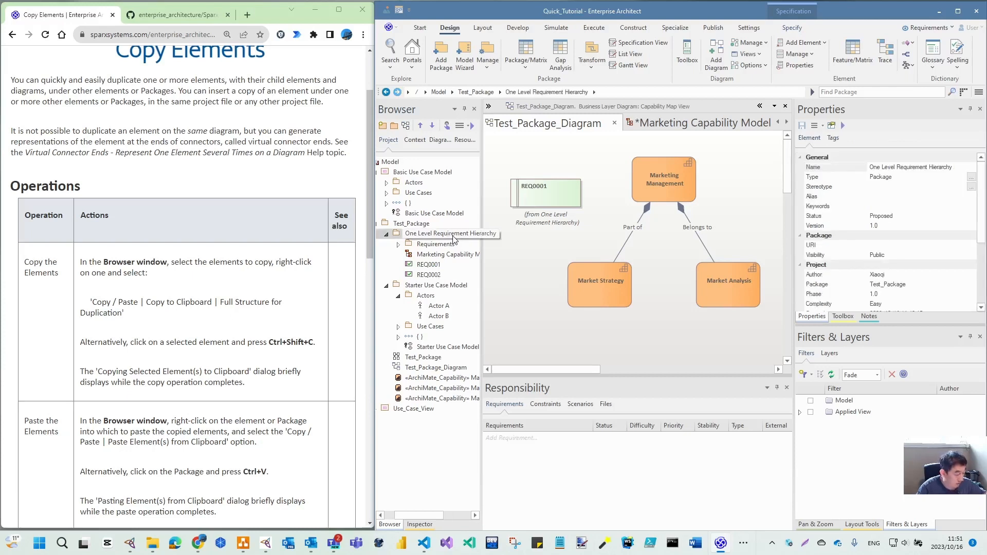
click(453, 236)
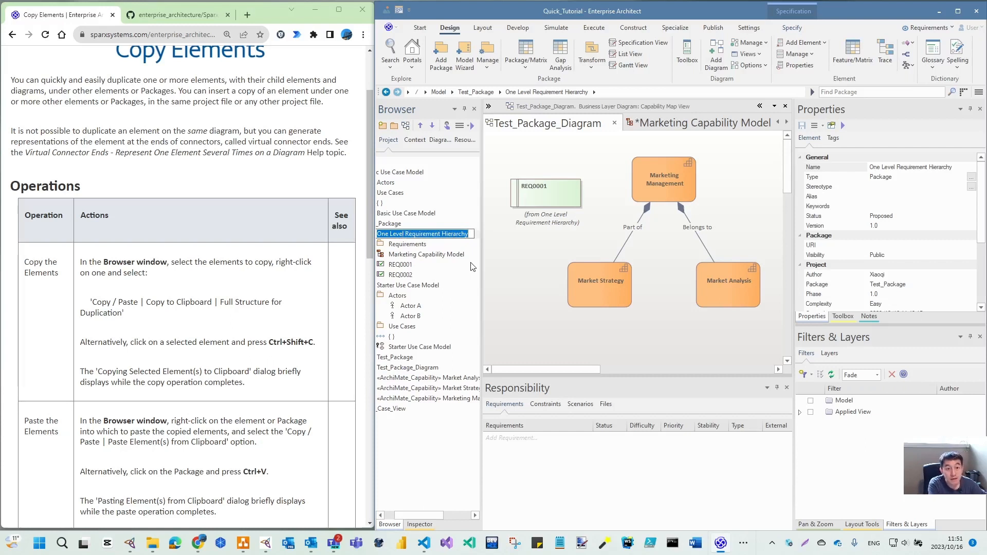
text(Requi)
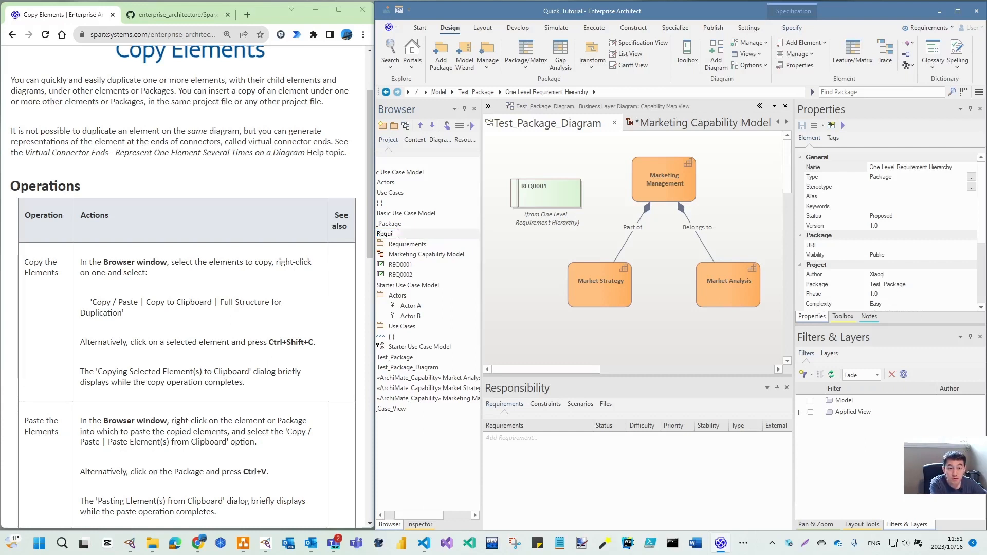
text(remen)
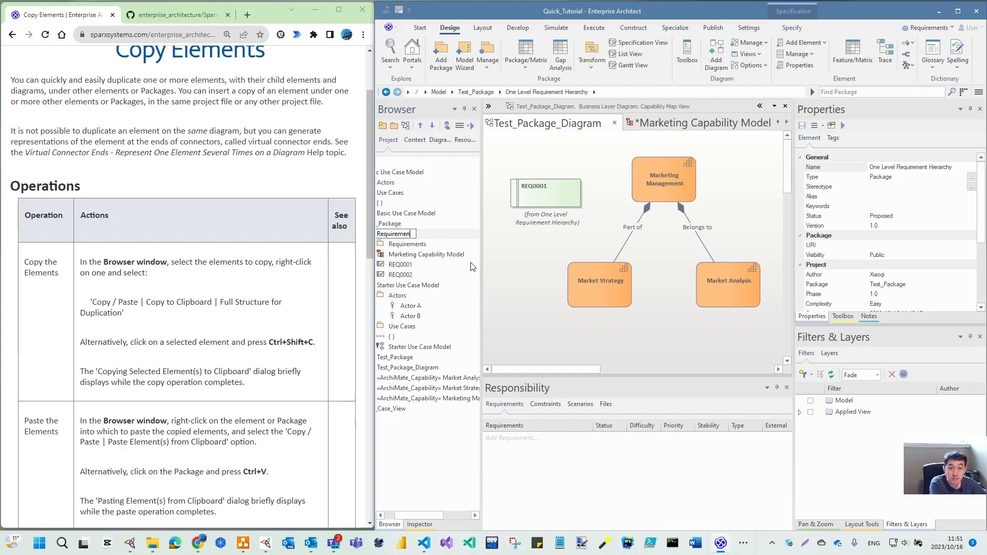
text(t Hierarchy)
key(Return)
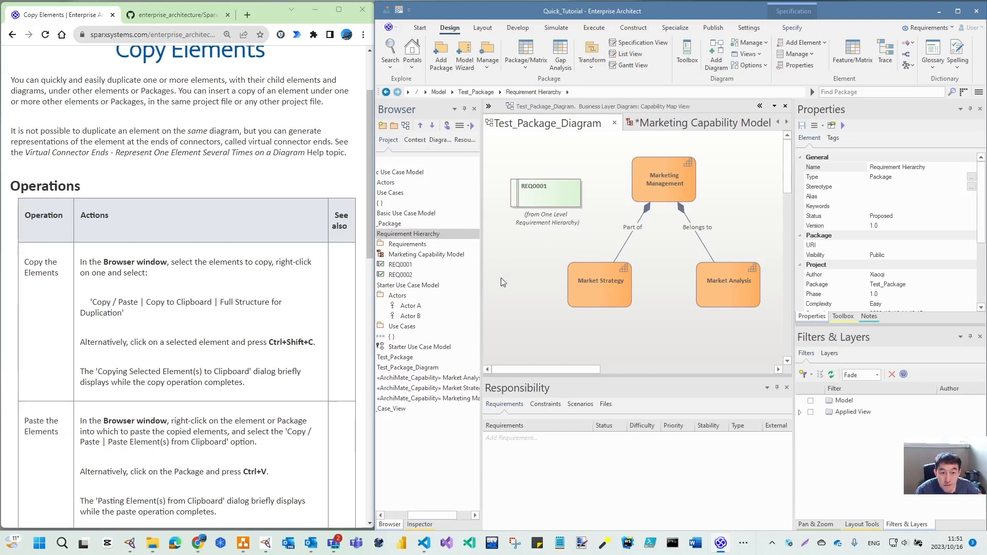
- Save the Marketing Capability Model diagram, and widen the project browser to expand the Requirements package
click(655, 125)
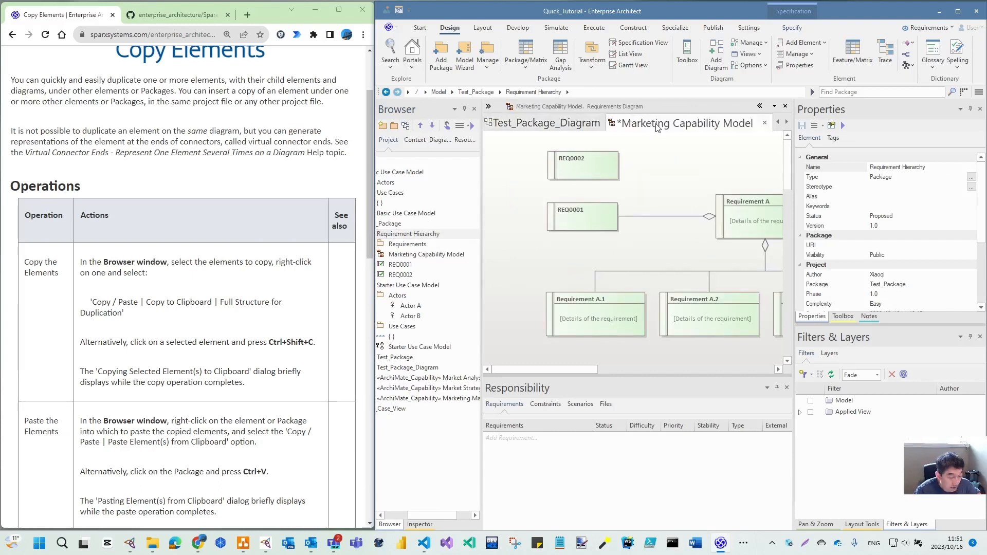
key(ctrl+s)
drag(483, 205, 502, 206)
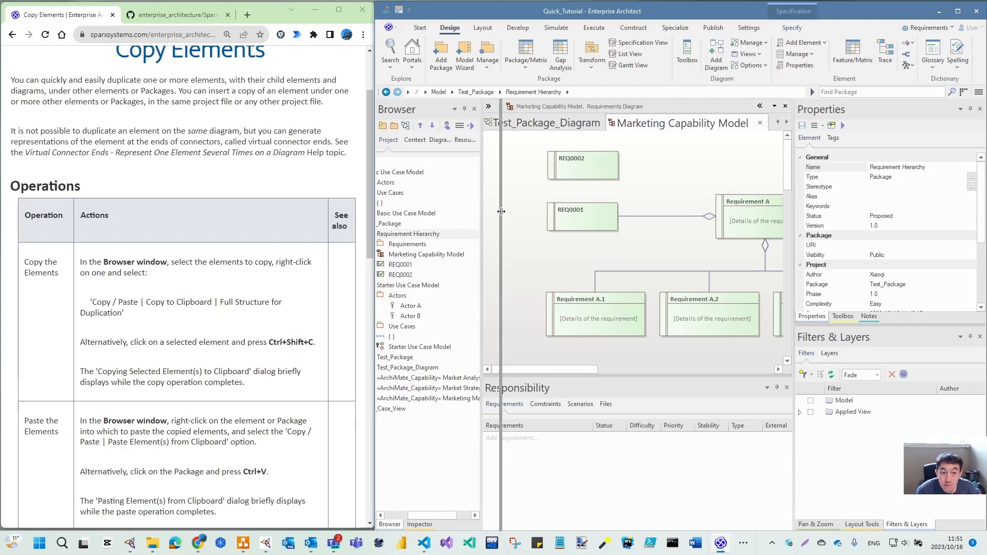
click(389, 516)
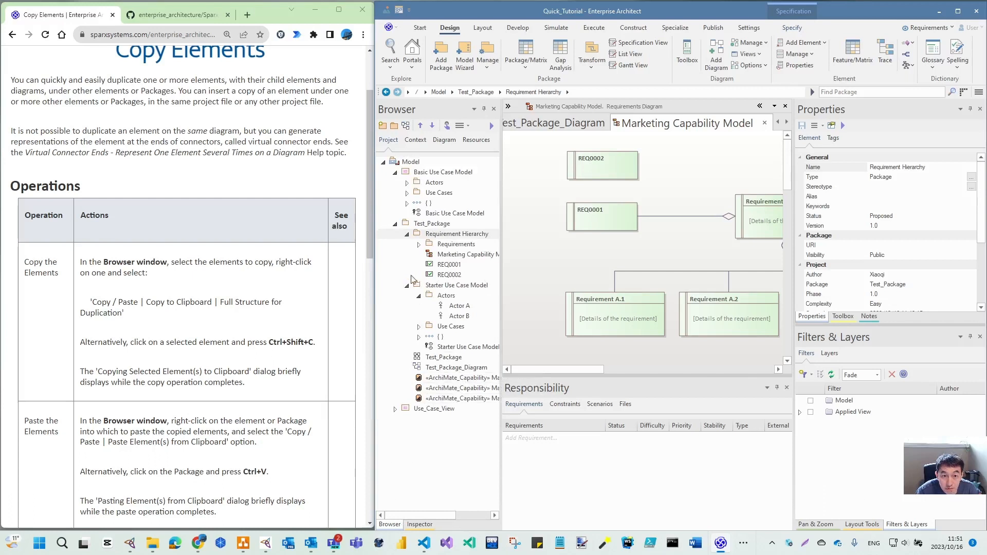
click(419, 245)
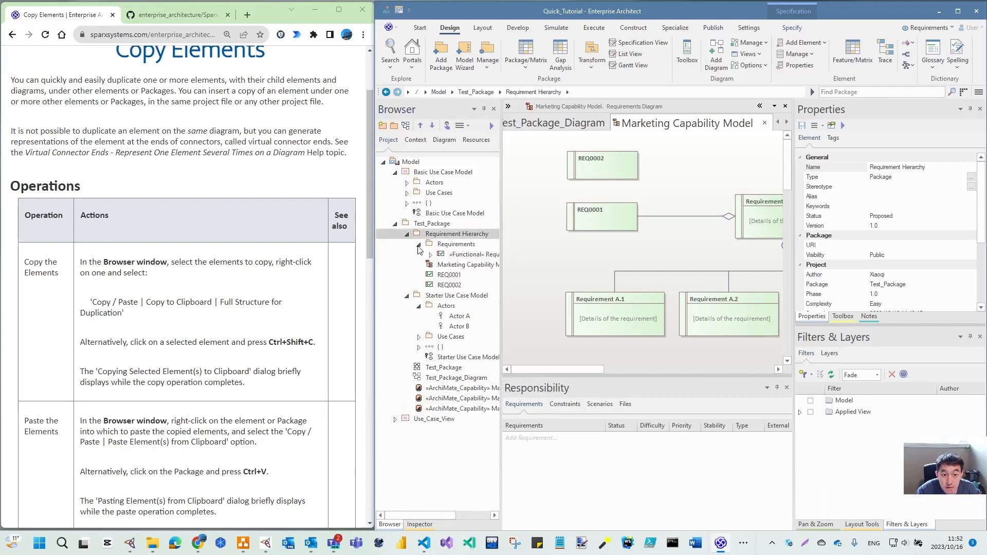
- Delete REQ0001 from Test_Package_Diagram and paste it again as a link beside Marketing Management
click(553, 124)
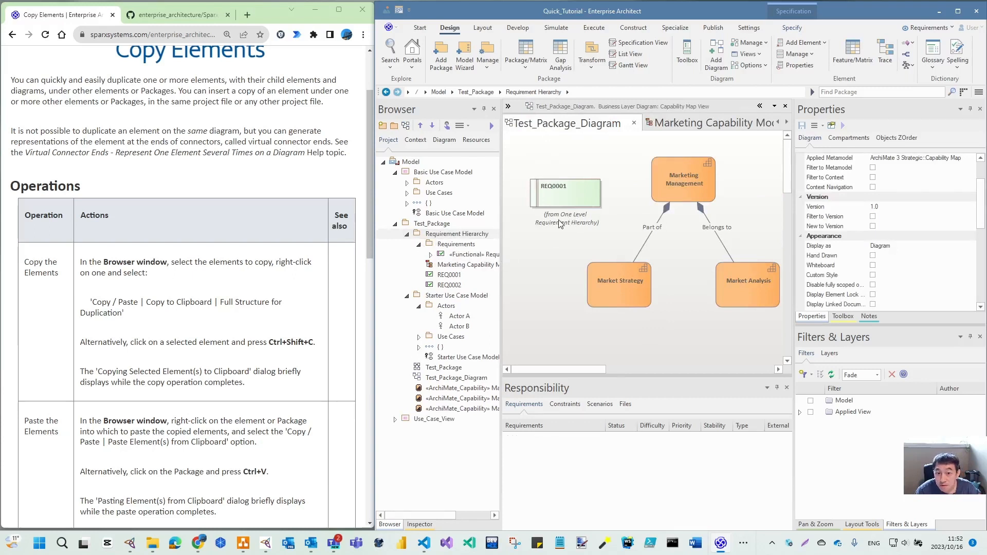
right_click(532, 323)
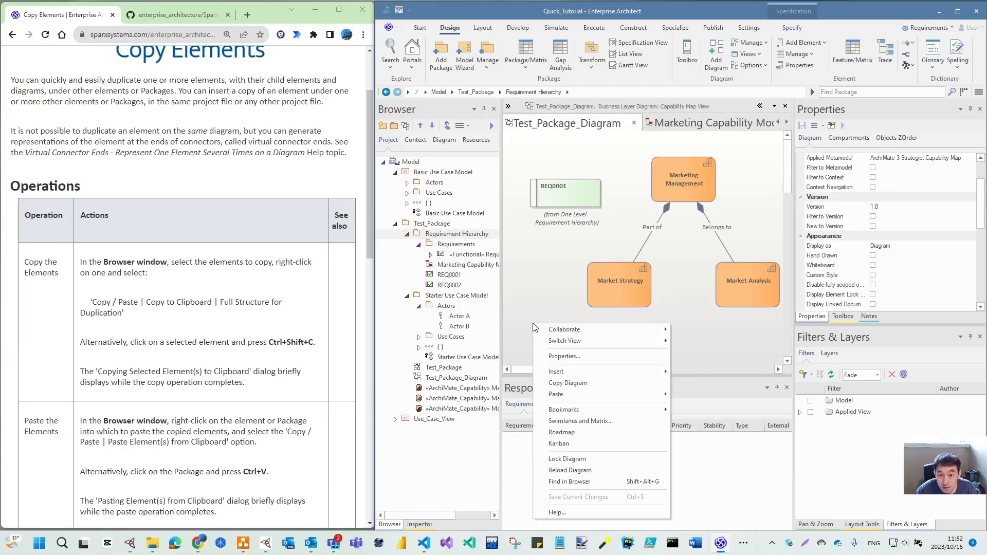
mouse_move(668, 394)
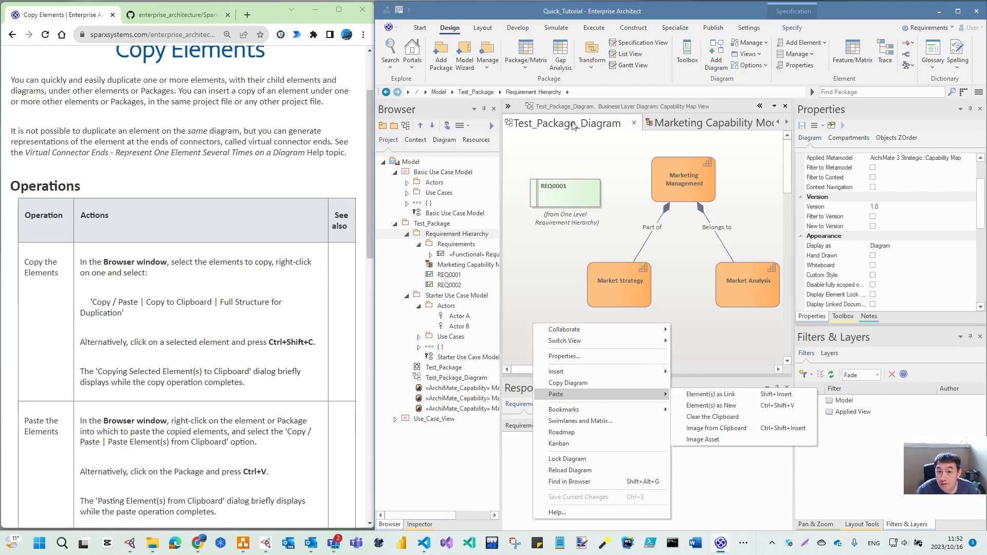
click(542, 193)
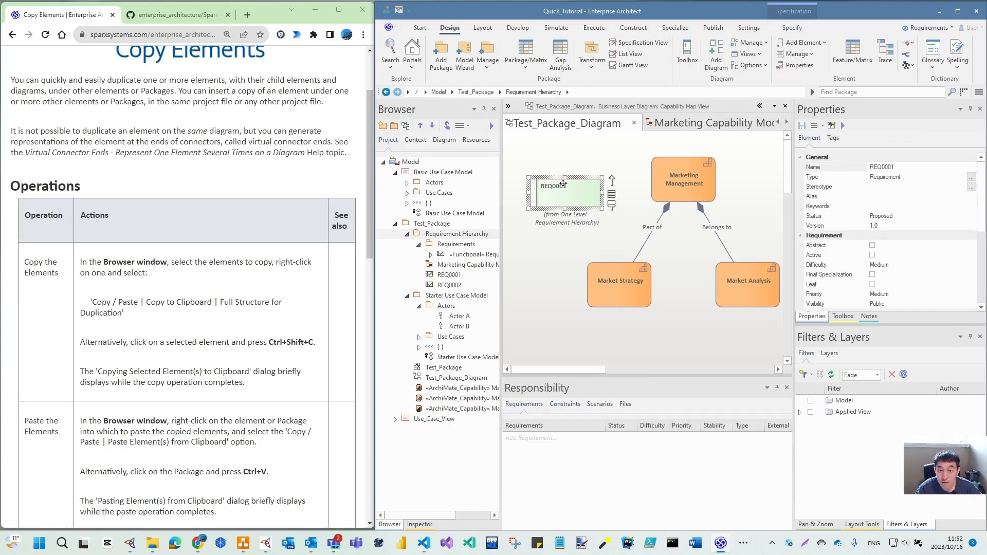
key(Delete)
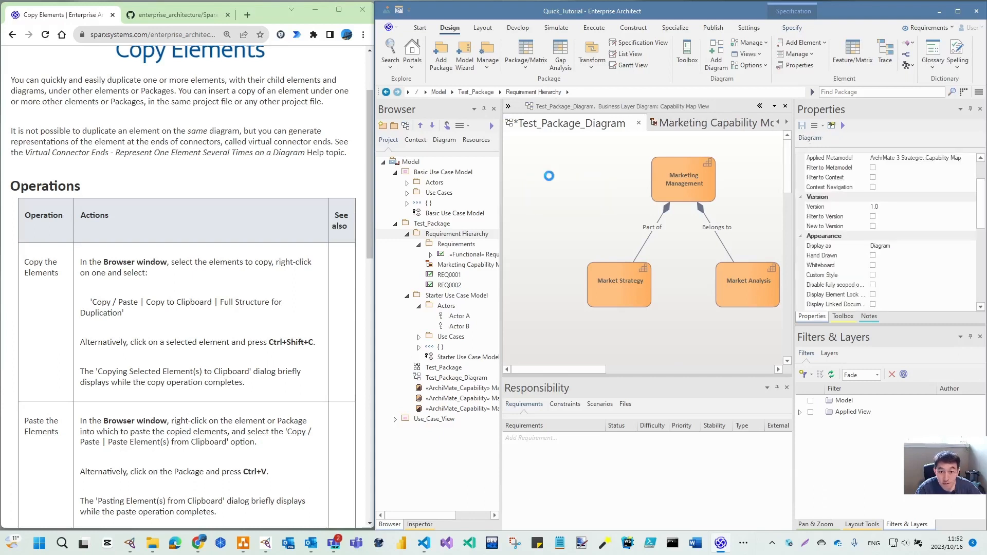
right_click(535, 157)
mouse_move(591, 227)
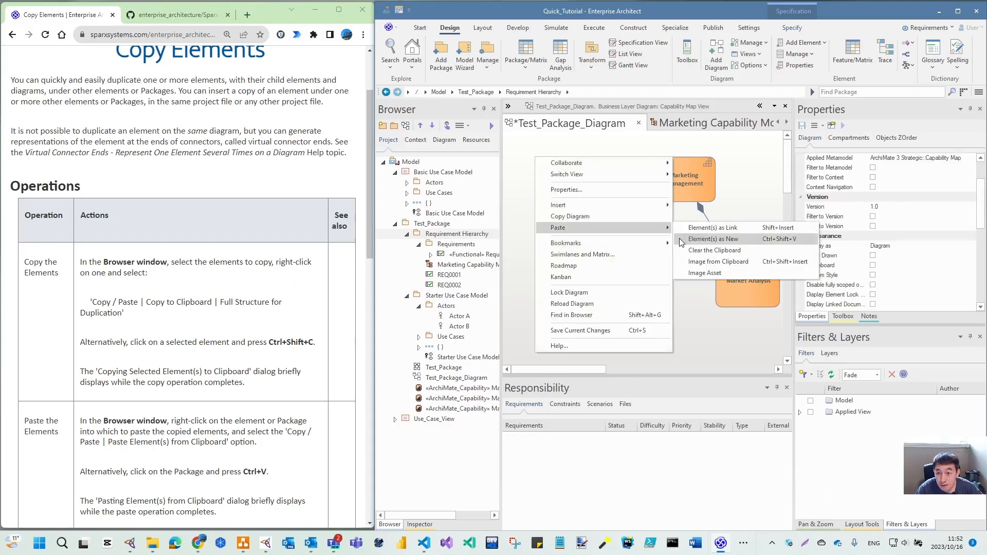
click(691, 231)
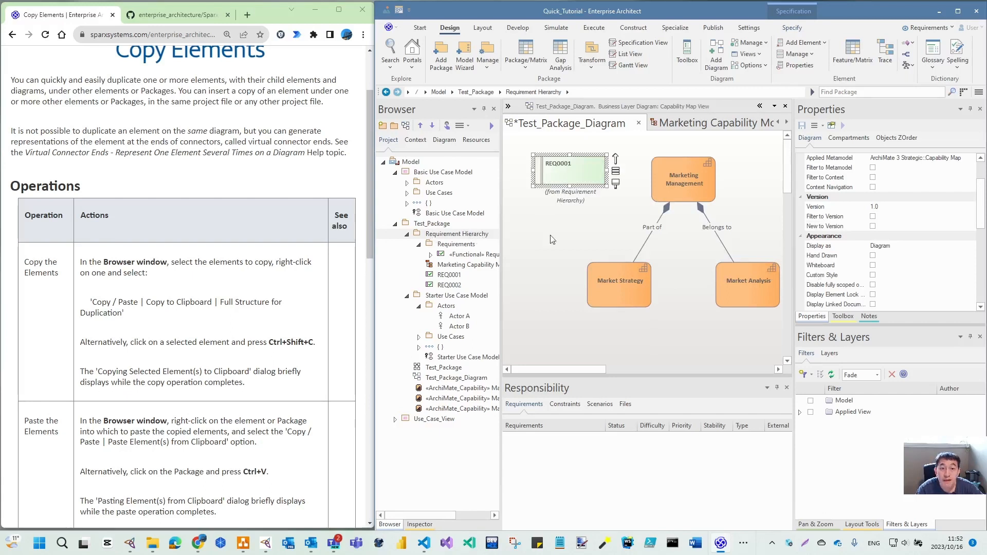
click(603, 216)
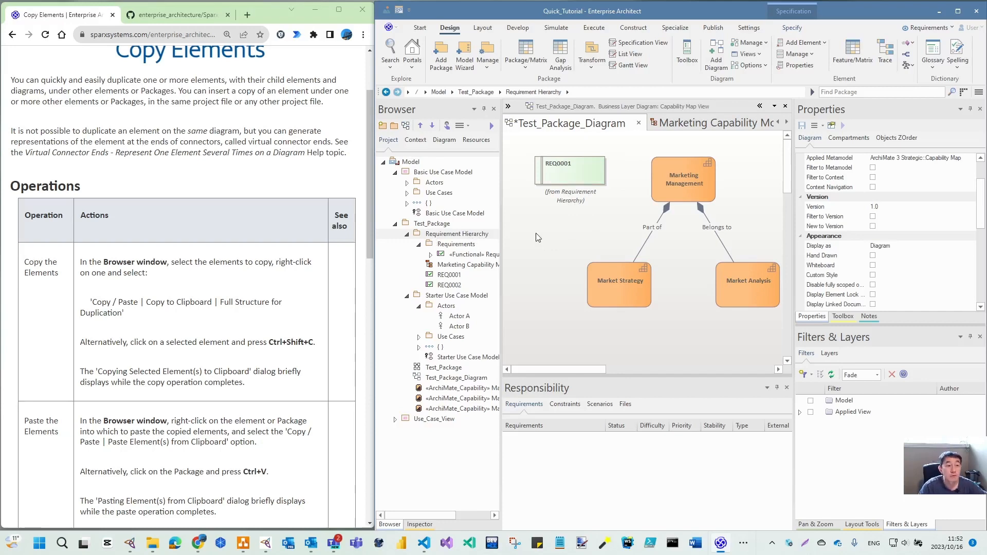
- Read the rest of the Copy Elements page and open the tutorial's Move Objects Around page
scroll(273, 281, down, 7)
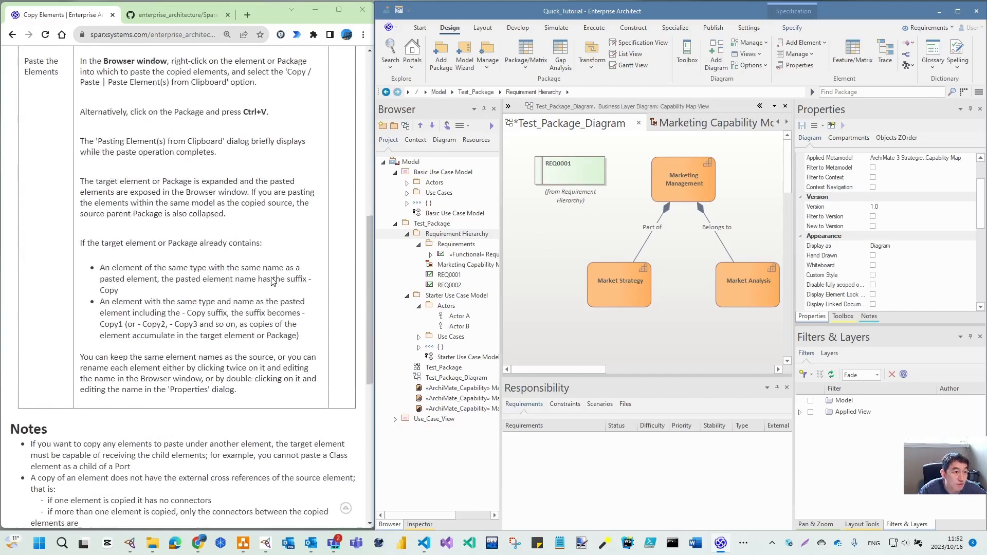
scroll(273, 281, down, 1)
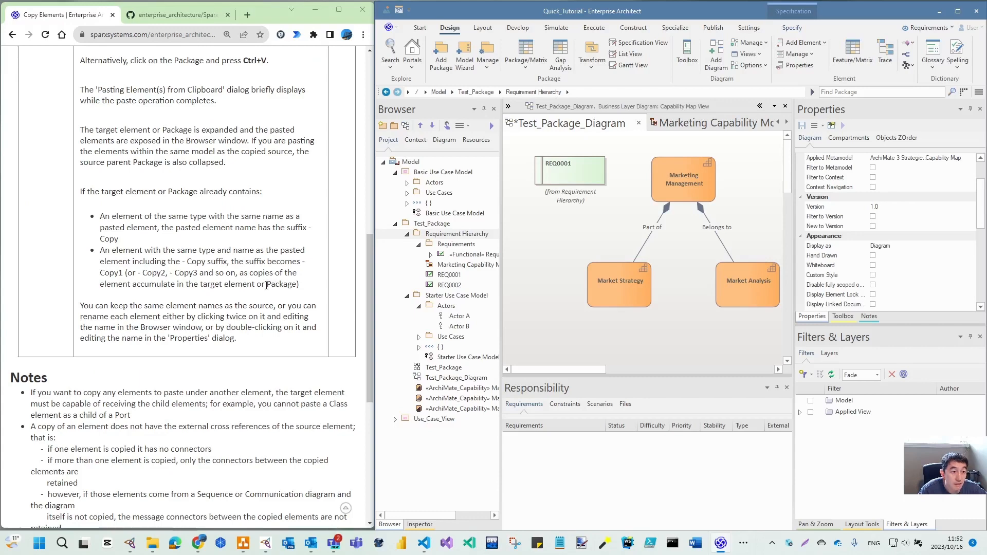
scroll(287, 456, down, 4)
click(350, 453)
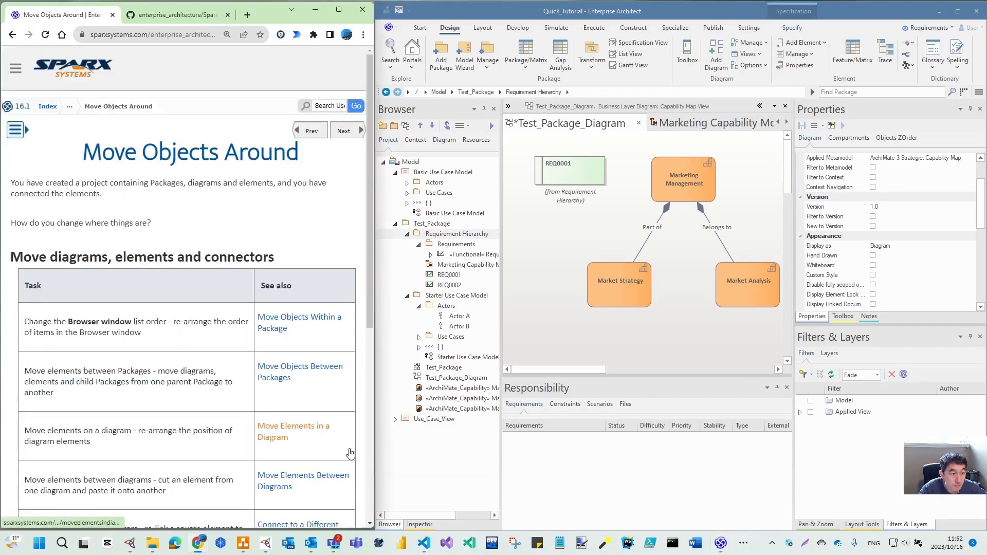
- Widen the project browser and move Market Analysis from Test_Package into the Requirement Hierarchy package
scroll(194, 370, down, 2)
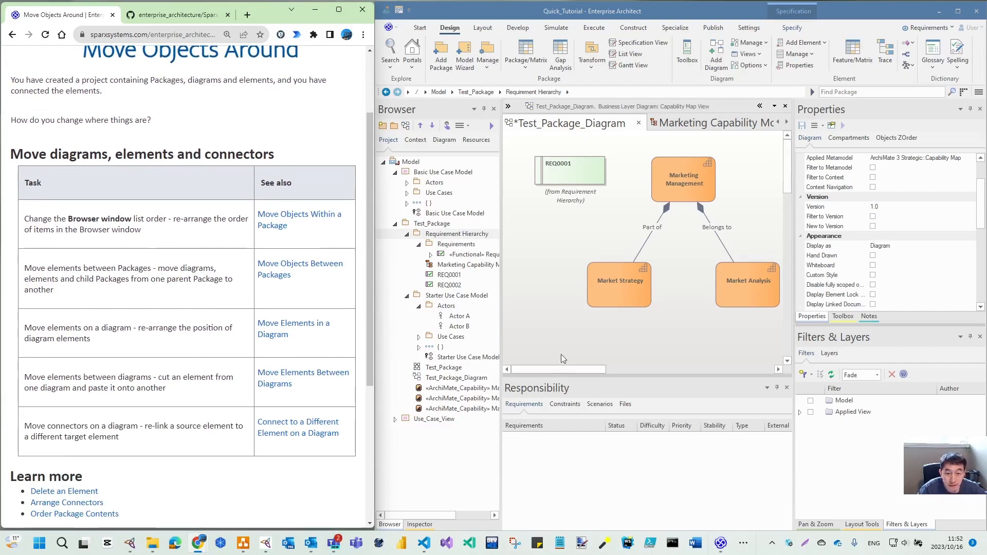
drag(498, 325, 553, 325)
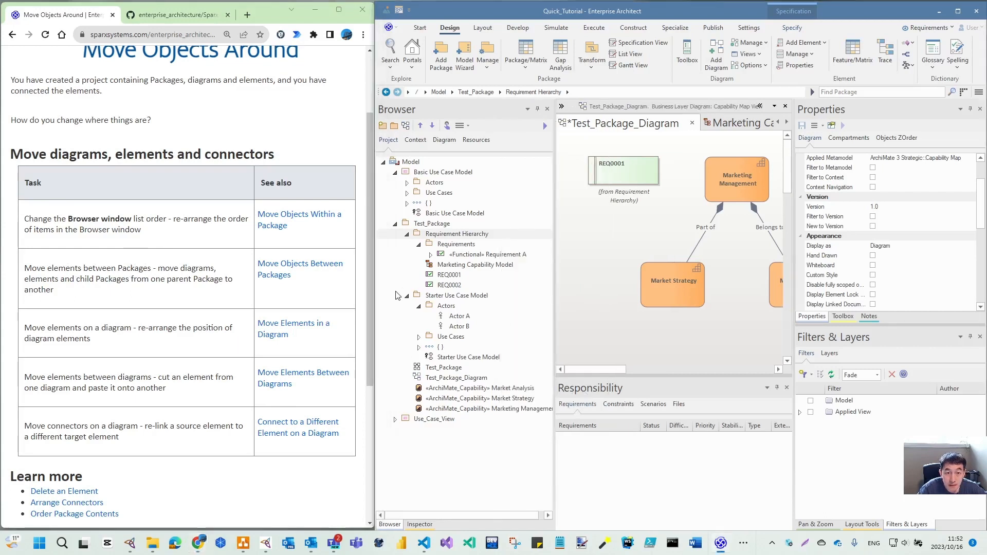
click(496, 389)
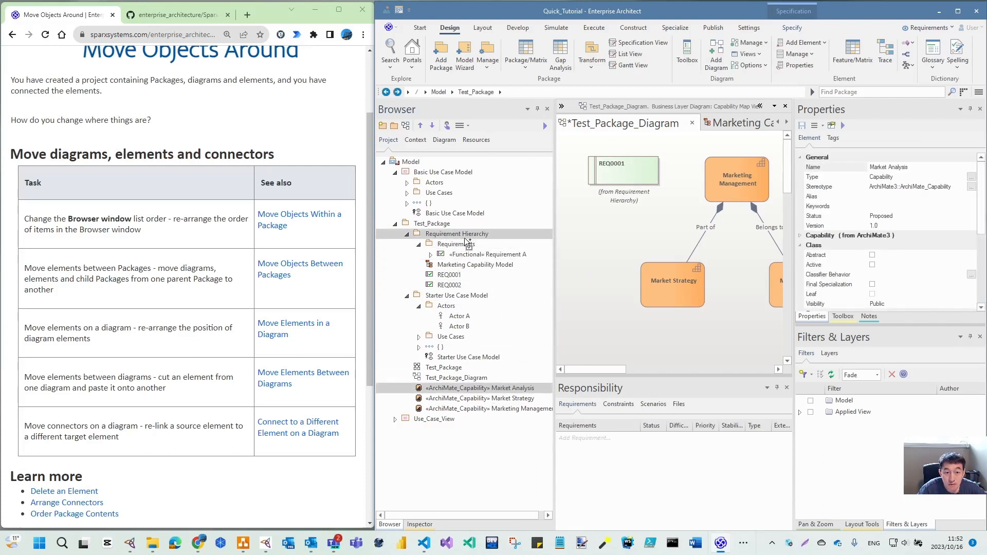
drag(465, 239, 466, 238)
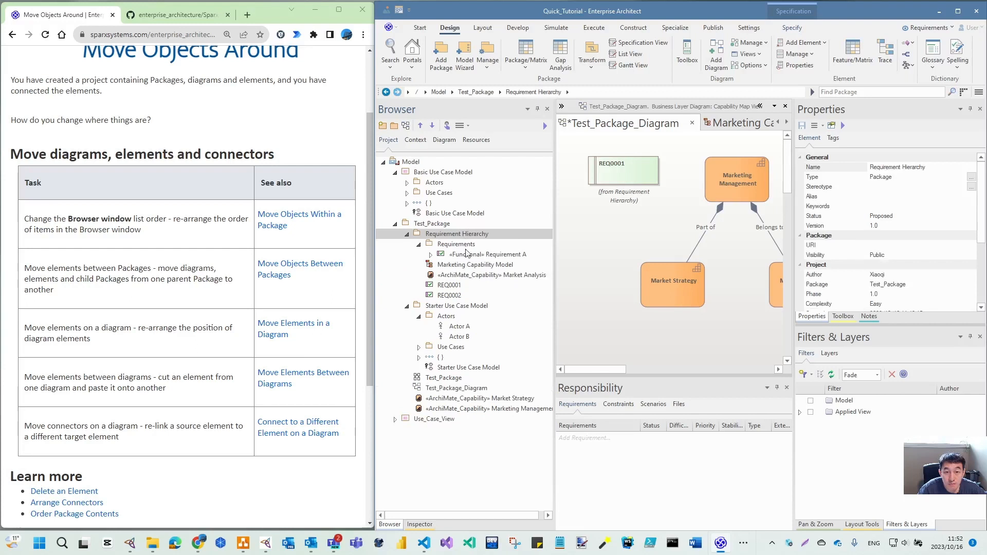
click(452, 276)
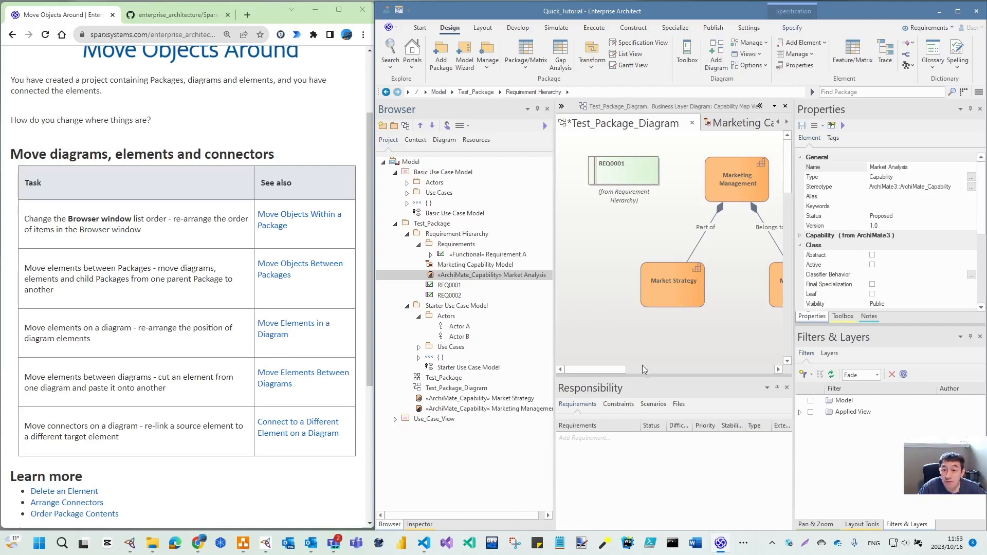
- Read the rest of the Move Objects Around page and continue to the Move Objects Within a Package page
scroll(183, 419, down, 2)
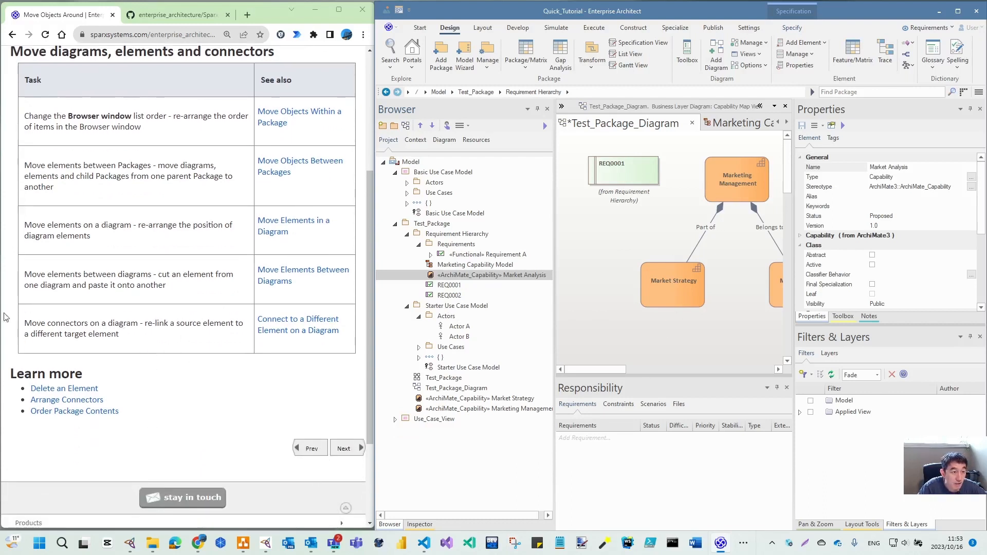
scroll(69, 329, down, 2)
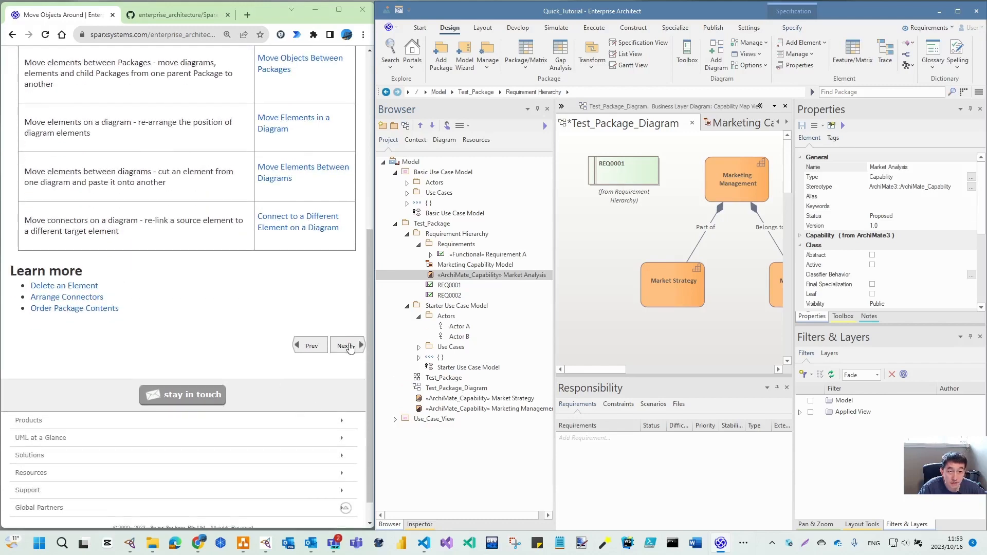
click(346, 344)
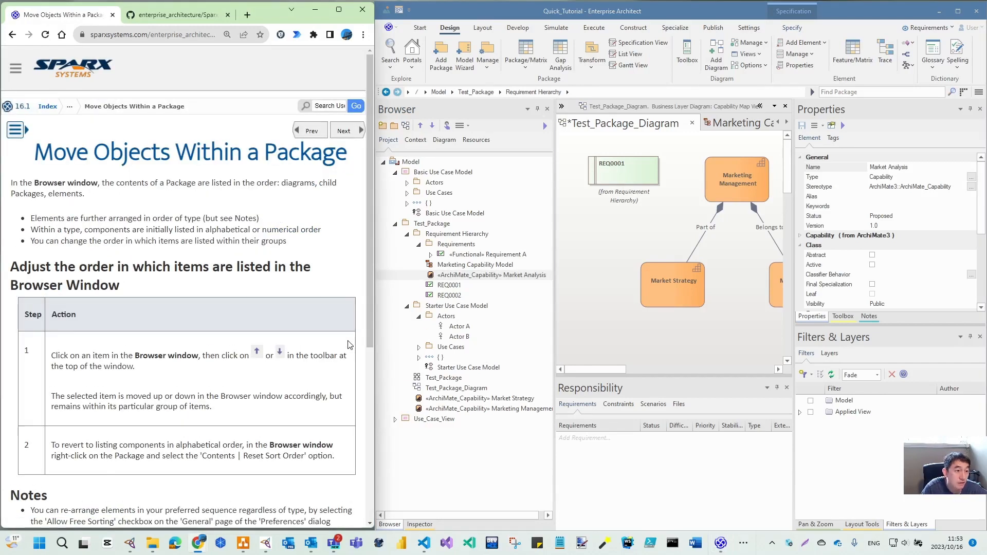
scroll(251, 372, down, 2)
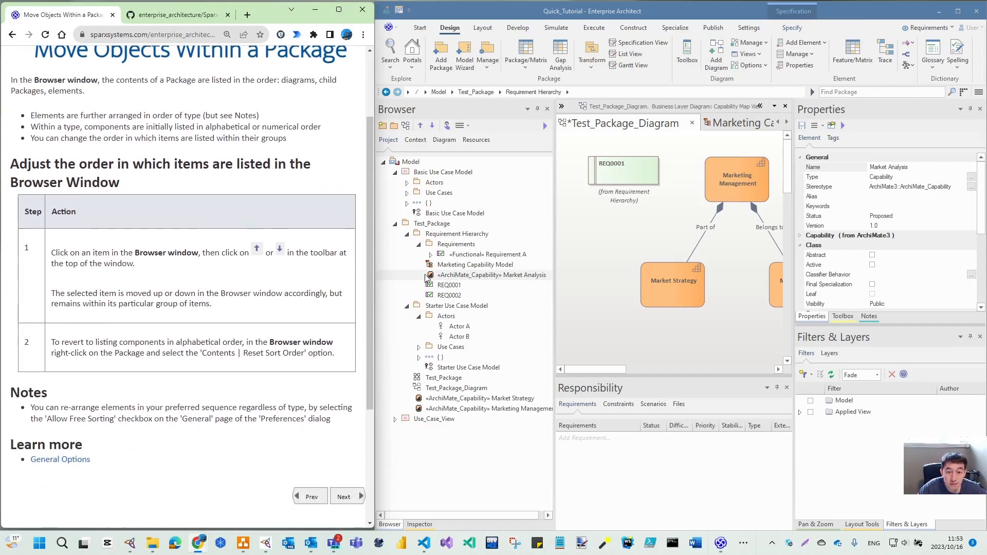
- Move Market Analysis out of Requirement Hierarchy back to Test_Package in the project browser
click(450, 285)
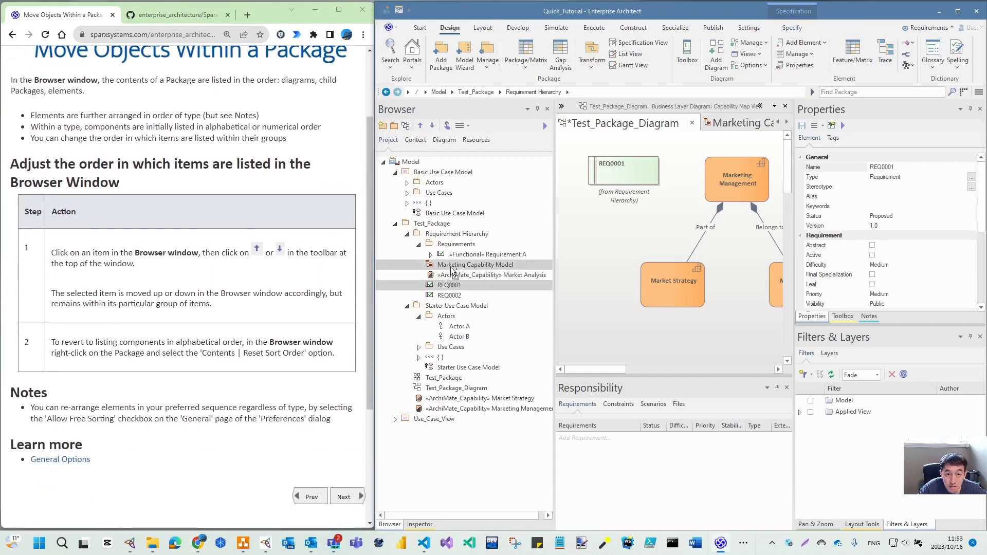
click(454, 276)
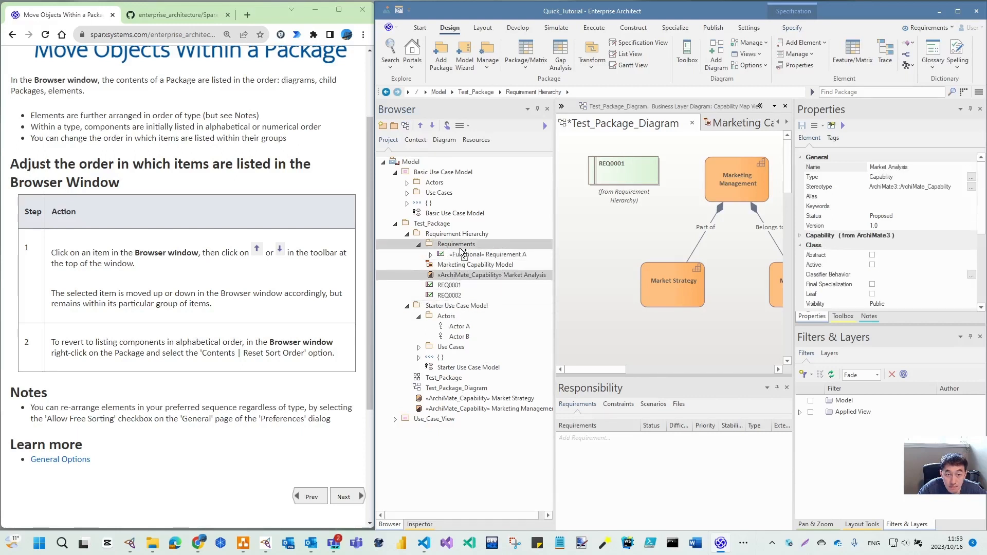
drag(462, 252, 438, 224)
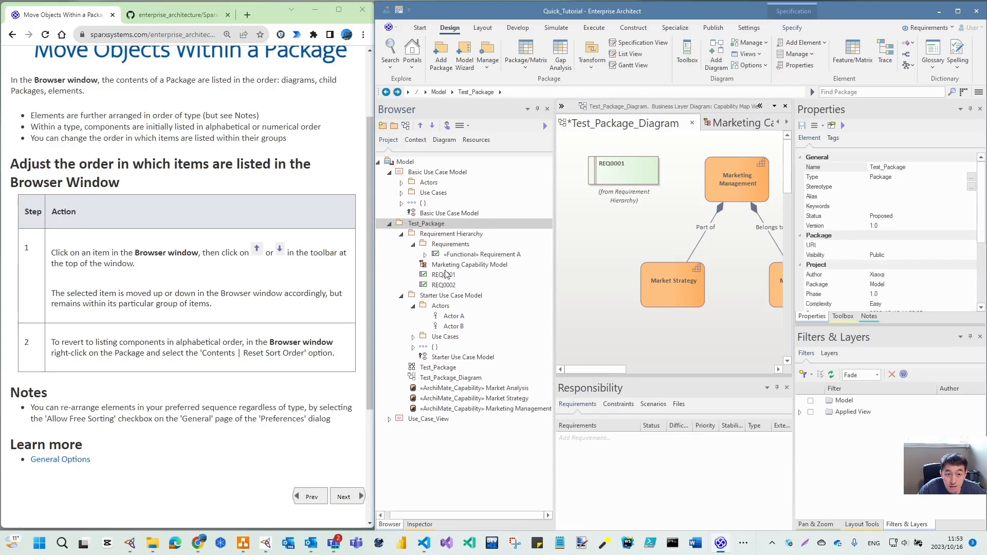
- Move Market Analysis into Requirement Hierarchy again and try to shift it down the package's list
click(443, 389)
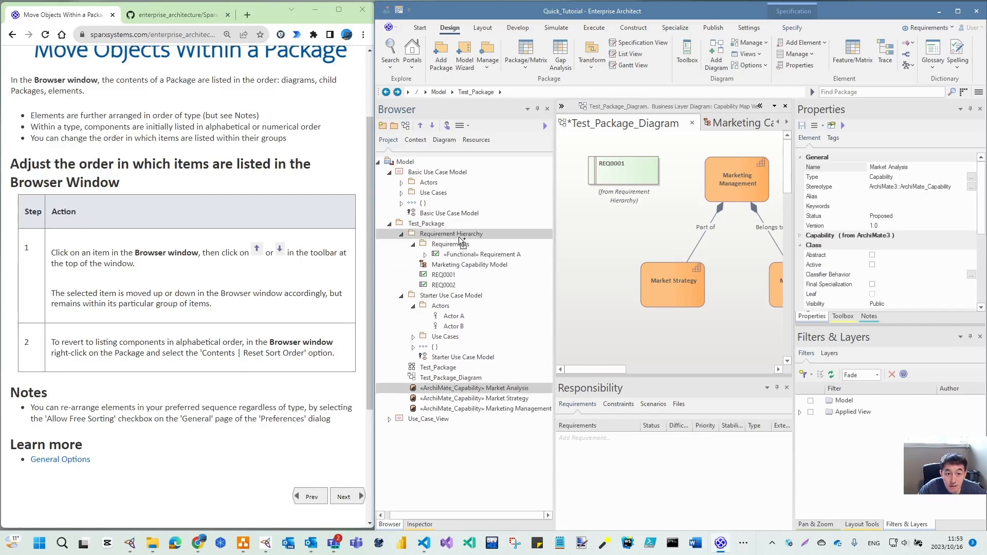
drag(459, 239, 459, 238)
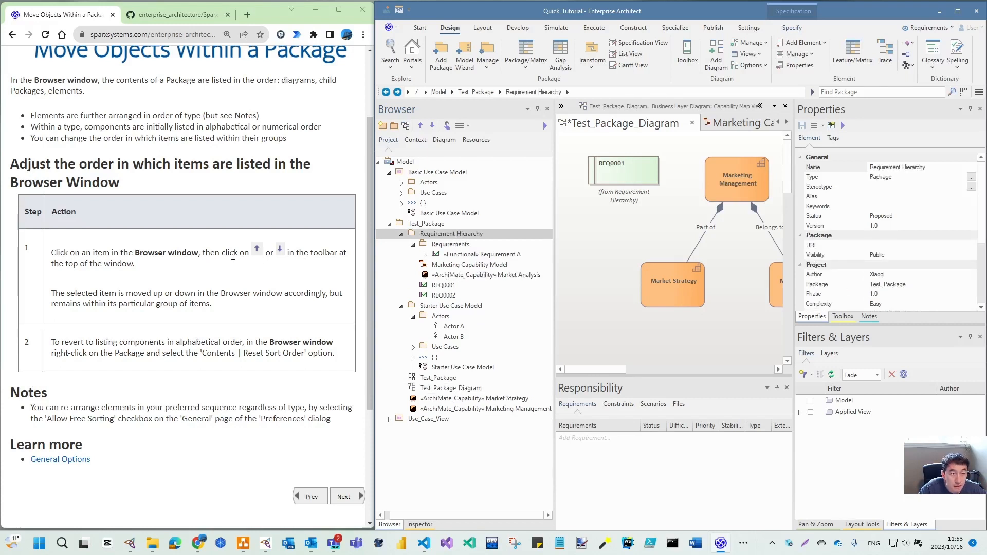
click(443, 276)
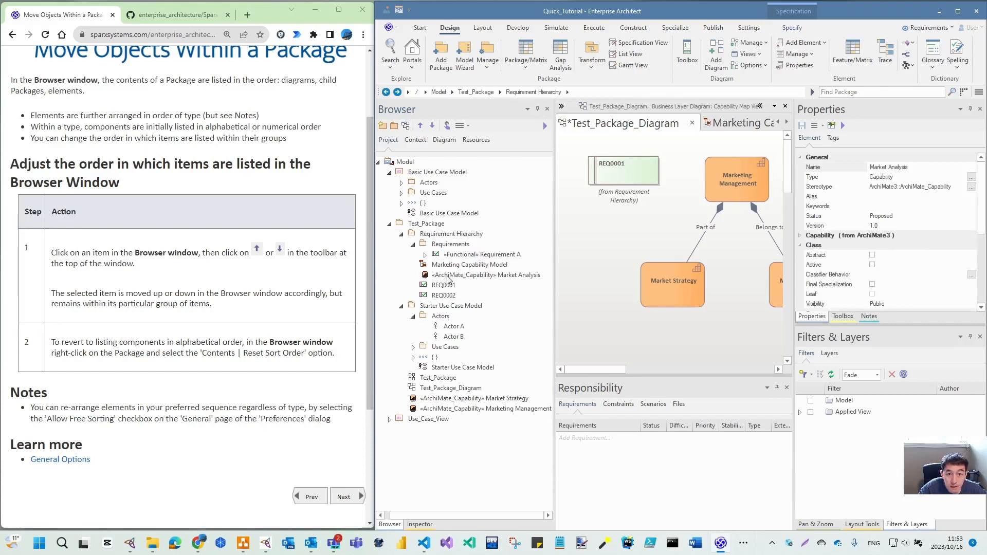
click(433, 128)
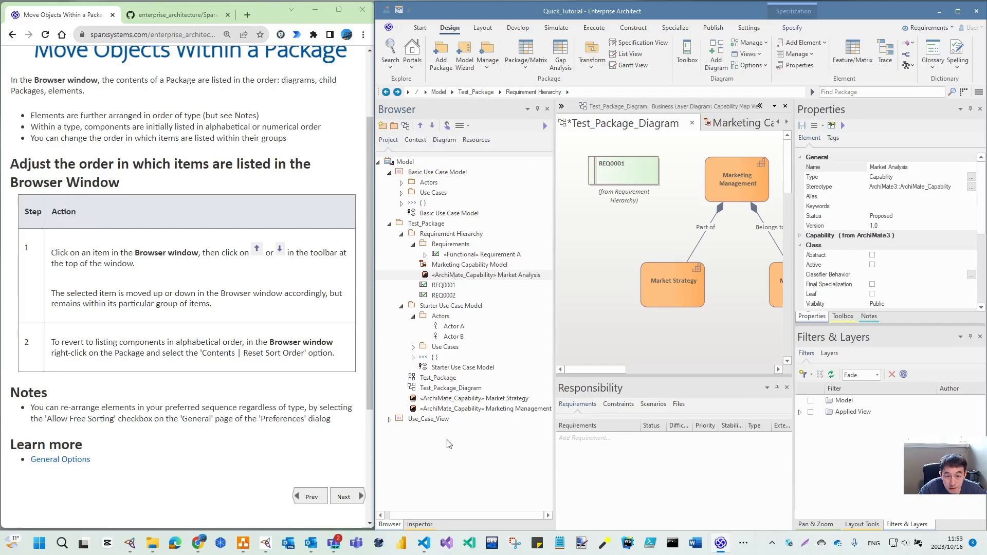
- Move Market Strategy below Marketing Management in the browser order, and shift it back up one place
click(452, 400)
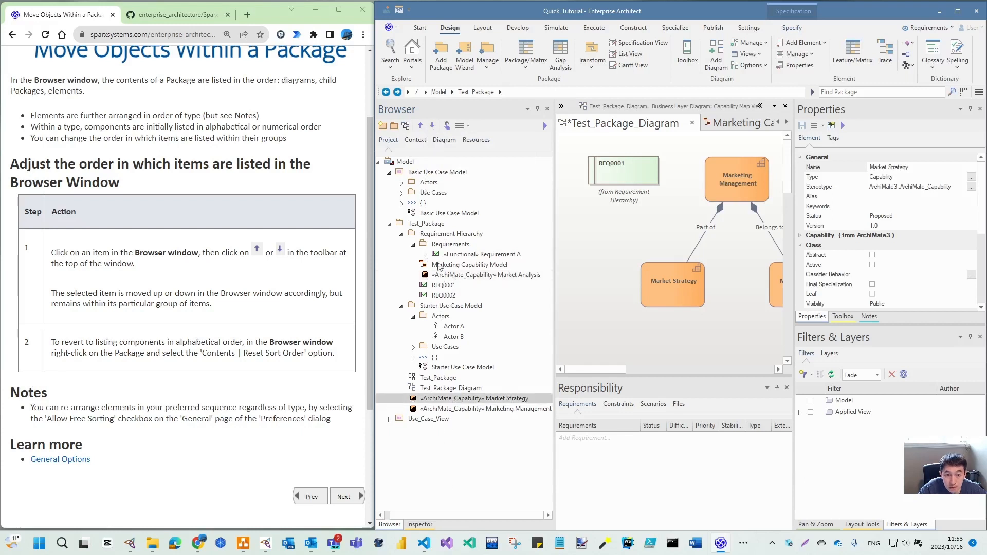
click(433, 127)
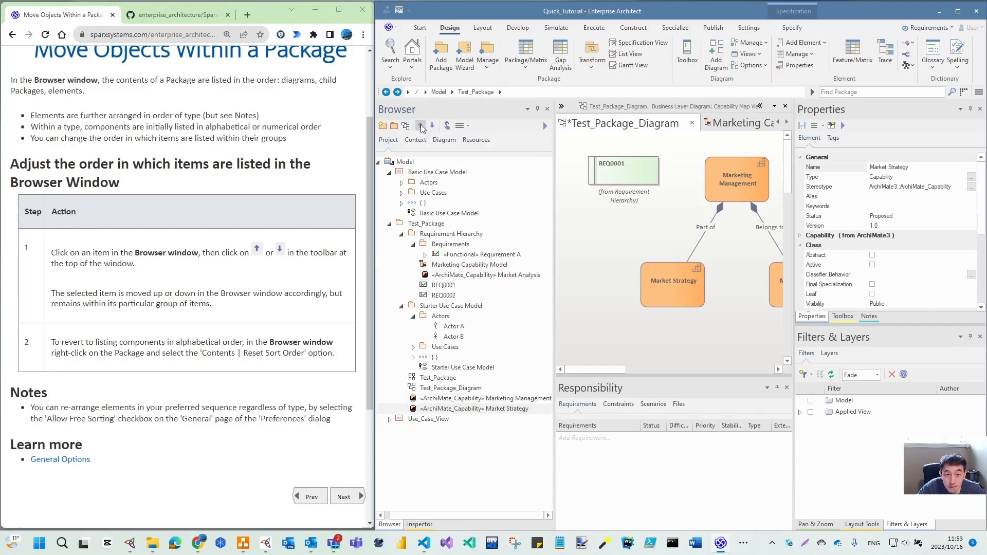
click(420, 125)
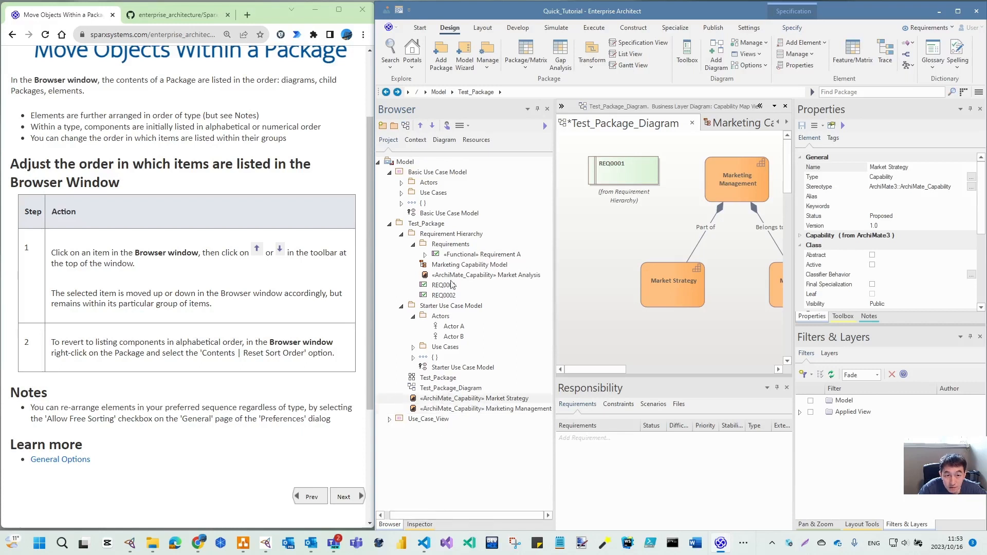
- Return Market Analysis to Test_Package and move Marketing Management up two places, above the other capability elements
drag(456, 276, 414, 225)
click(506, 410)
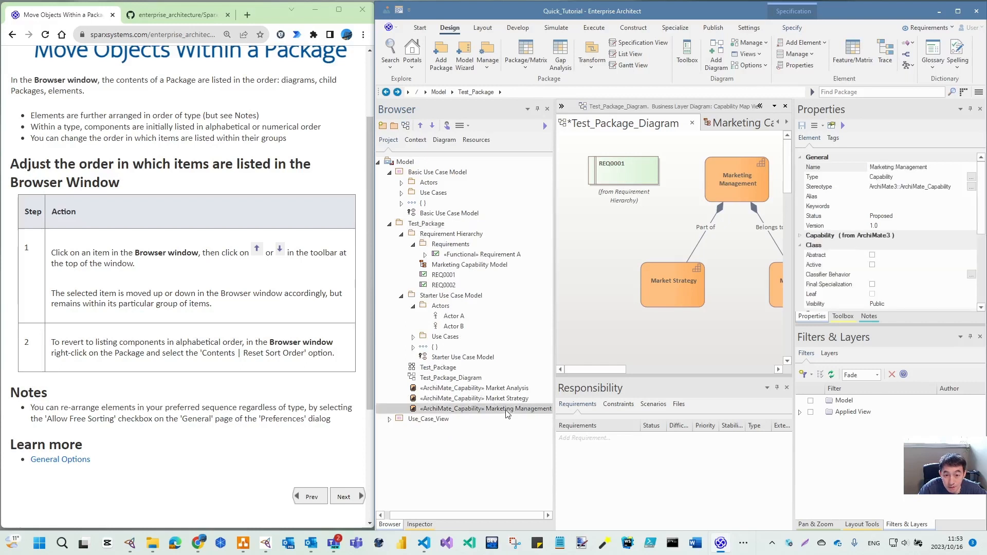
click(421, 128)
click(421, 128)
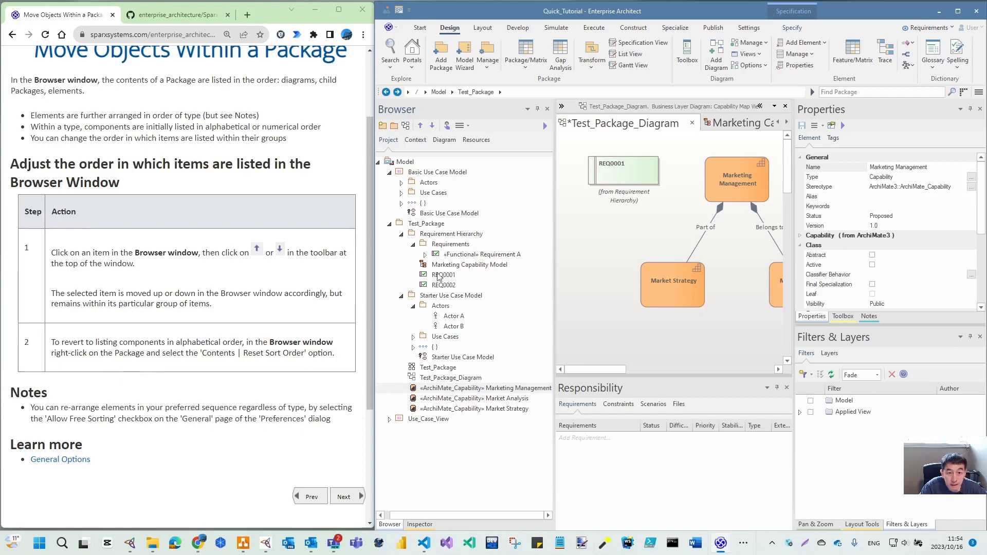
- Reset the sort order of Test_Package's contents
right_click(437, 224)
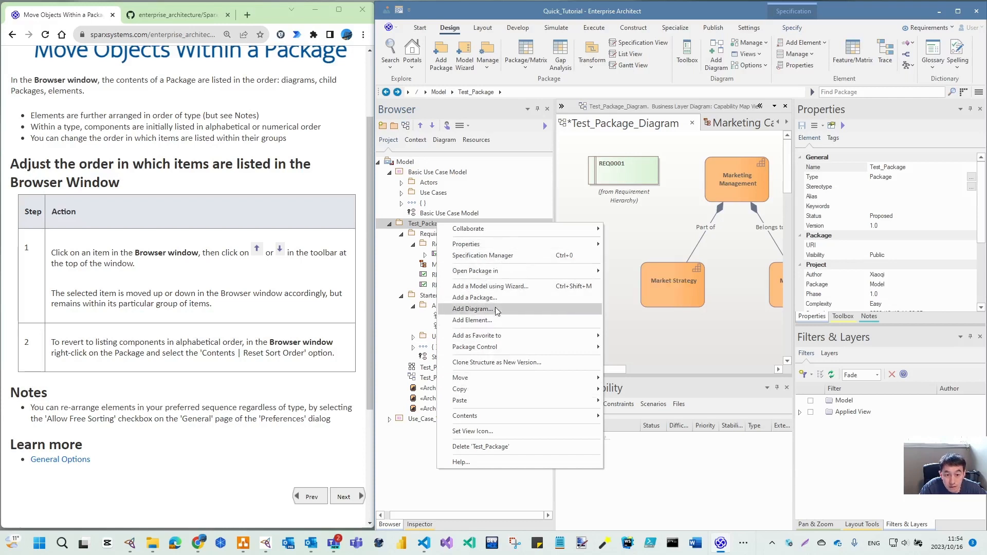
mouse_move(502, 417)
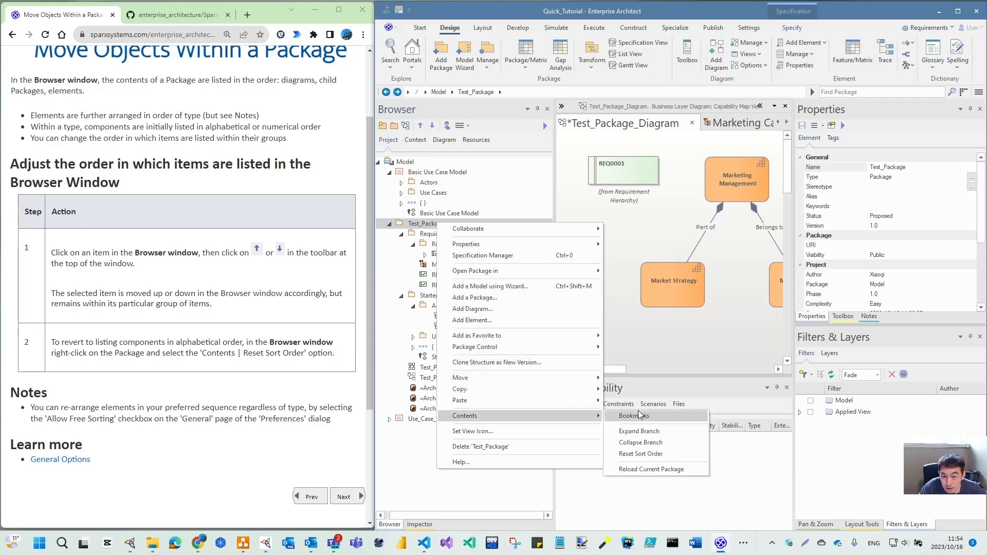
click(648, 454)
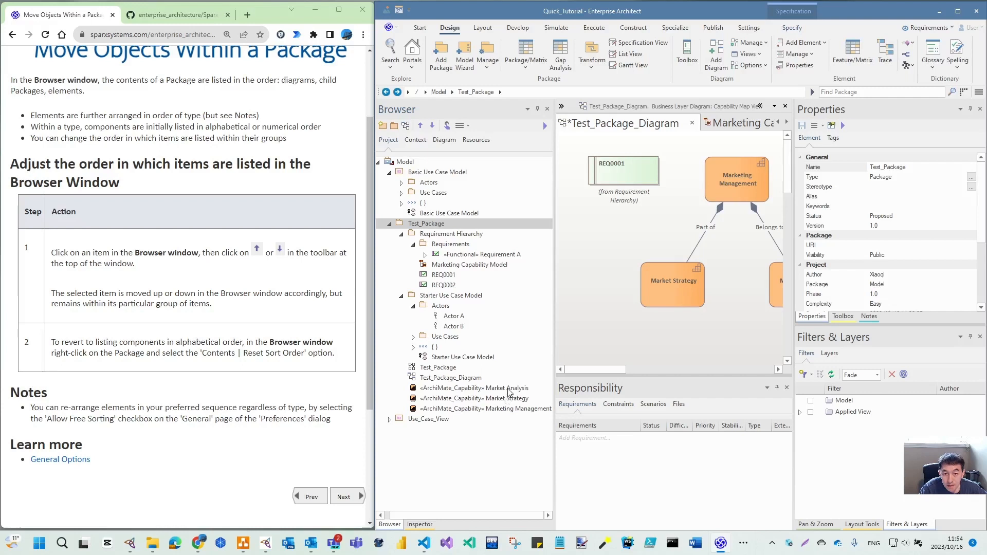
- Reorder Test_Package again so Marketing Management is listed above Market Analysis and Market Strategy
click(506, 410)
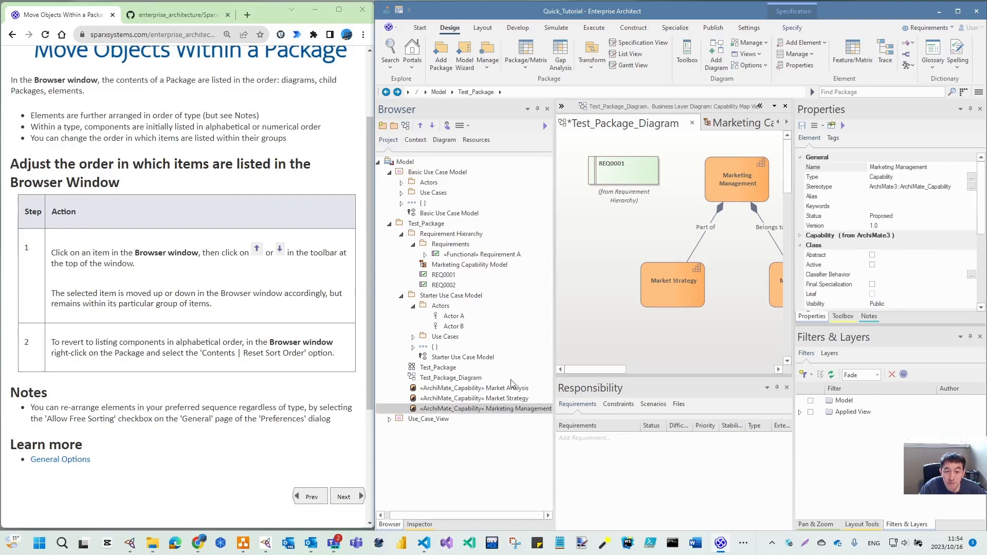
click(420, 125)
click(420, 126)
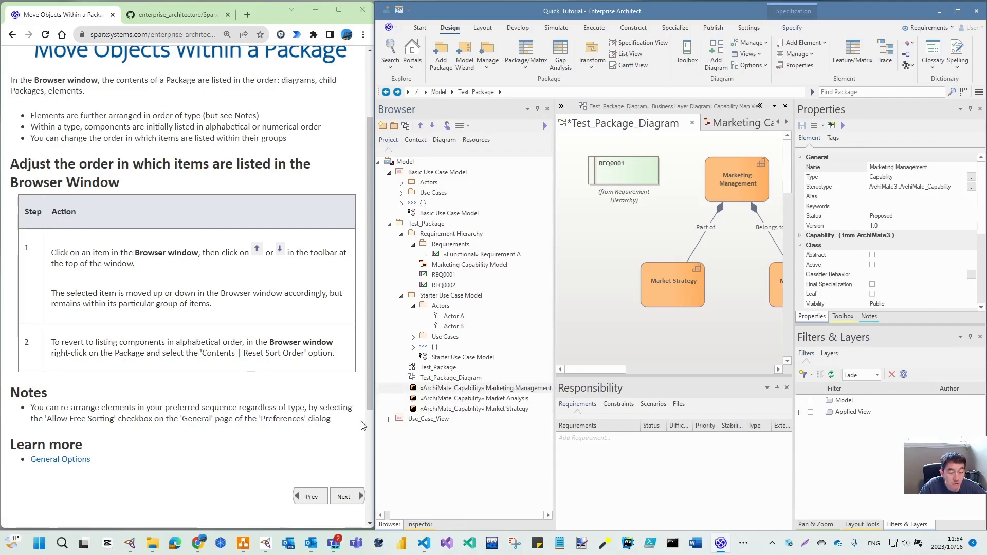
- Read the tutorial pages on moving objects between packages, within a diagram and between diagrams, continuing to Connect to a Different Element on a Diagram
click(346, 496)
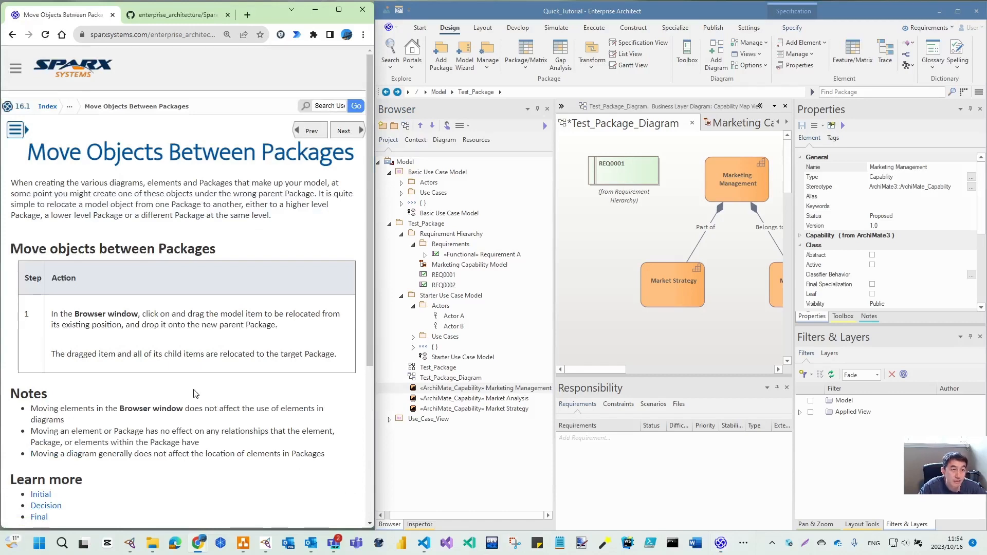
scroll(195, 393, down, 5)
click(351, 321)
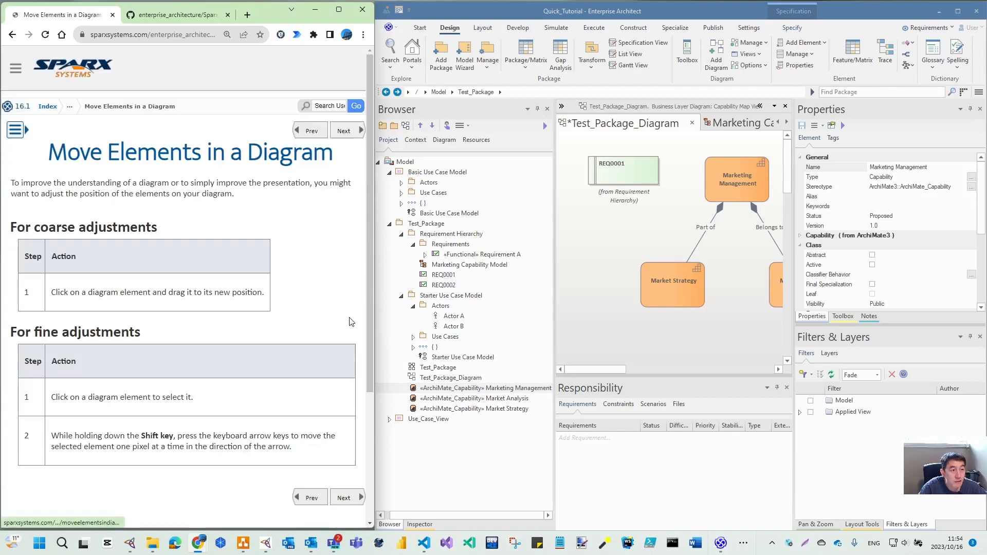
scroll(279, 304, down, 5)
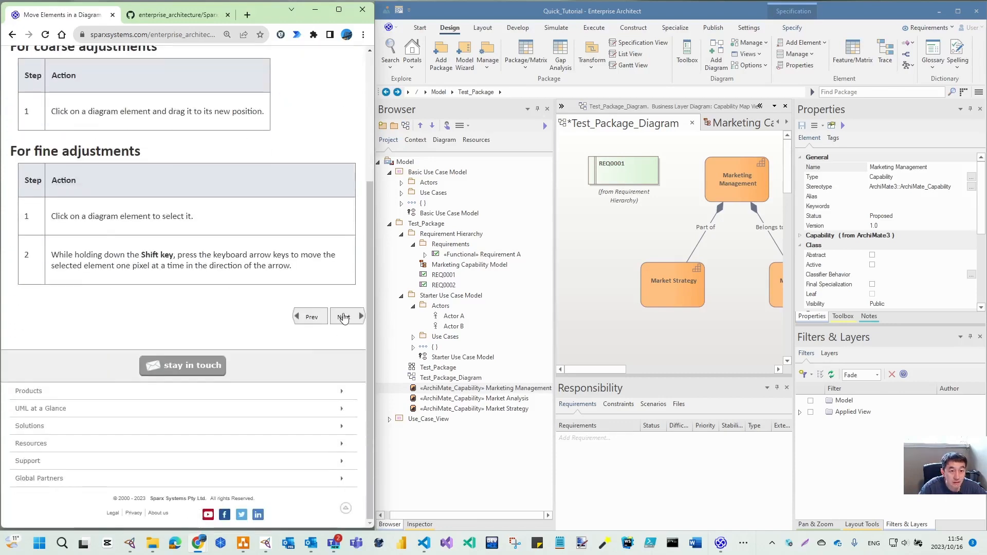
click(343, 316)
scroll(343, 329, down, 4)
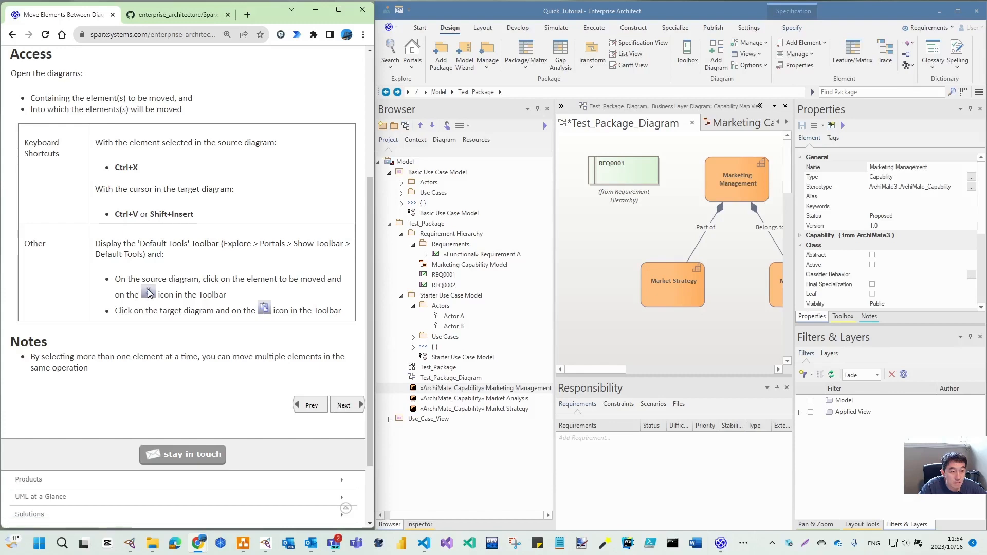
click(356, 407)
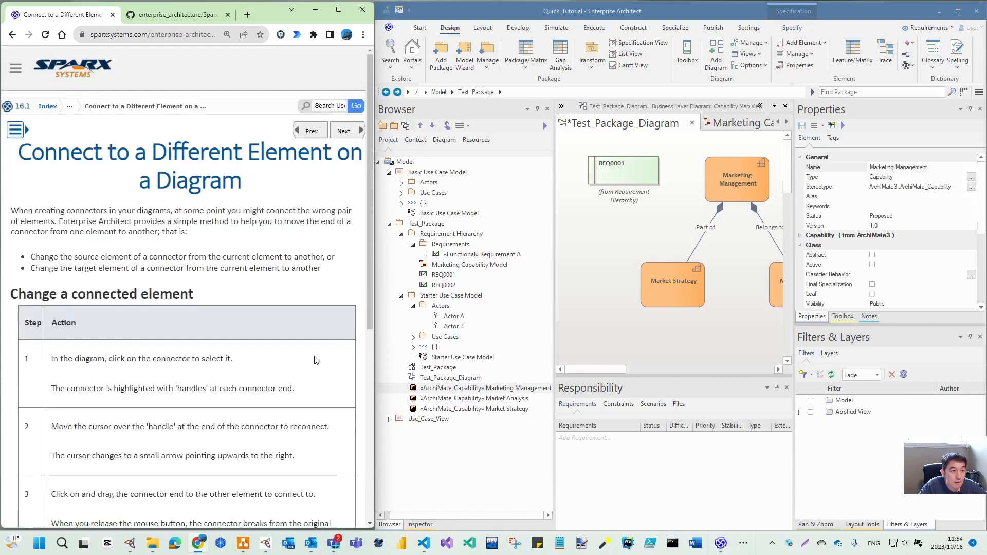
- Check the copy and paste options of REQ0001 on Test_Package_Diagram, and select Marketing Management
right_click(623, 170)
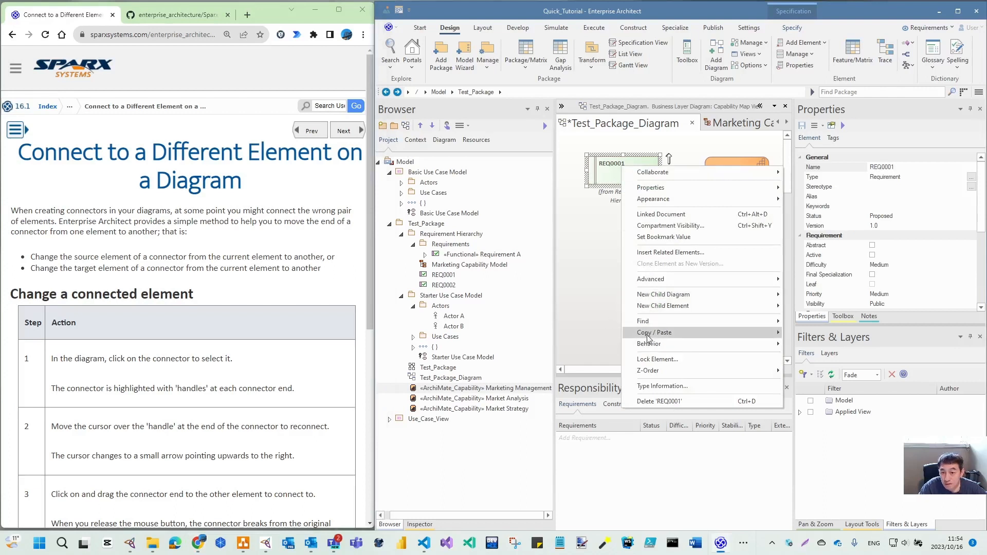
mouse_move(655, 337)
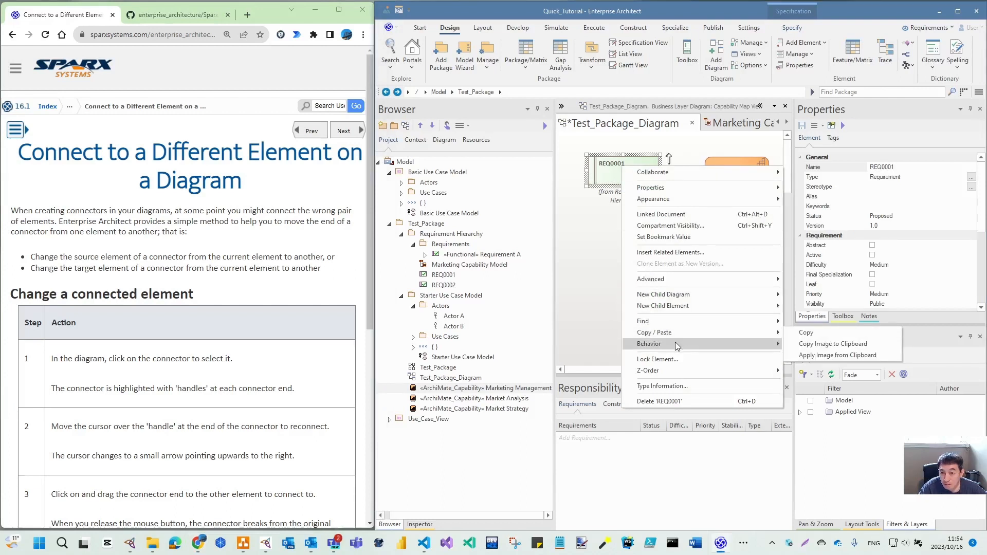
mouse_move(671, 320)
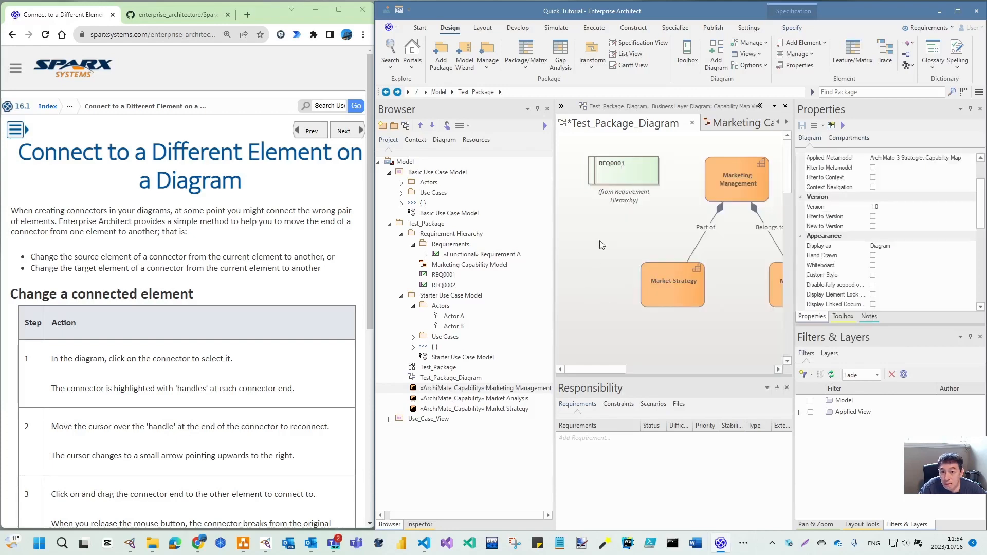
click(590, 293)
click(729, 194)
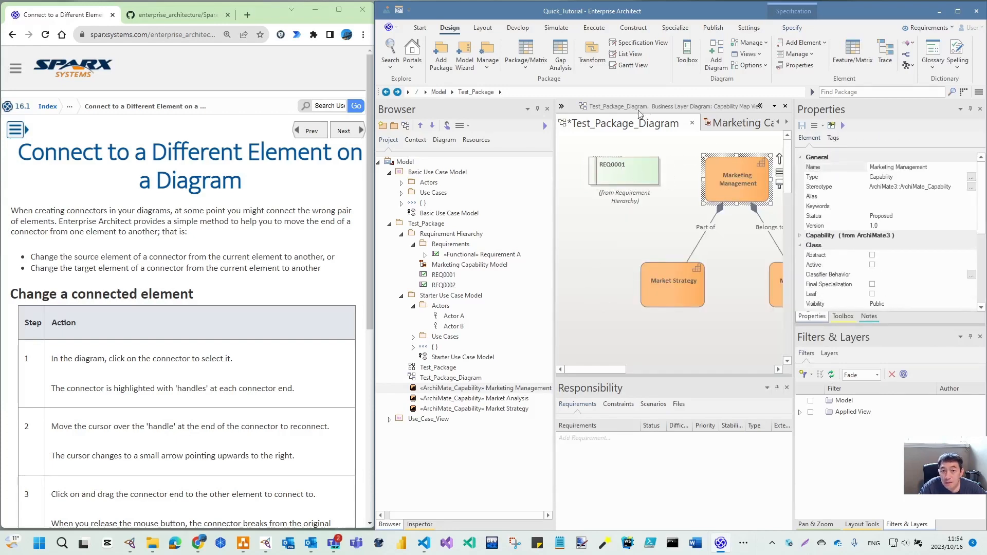
- Return to the tutorial page on moving elements between diagrams and show the Default Tools toolbar in Enterprise Architect
click(12, 34)
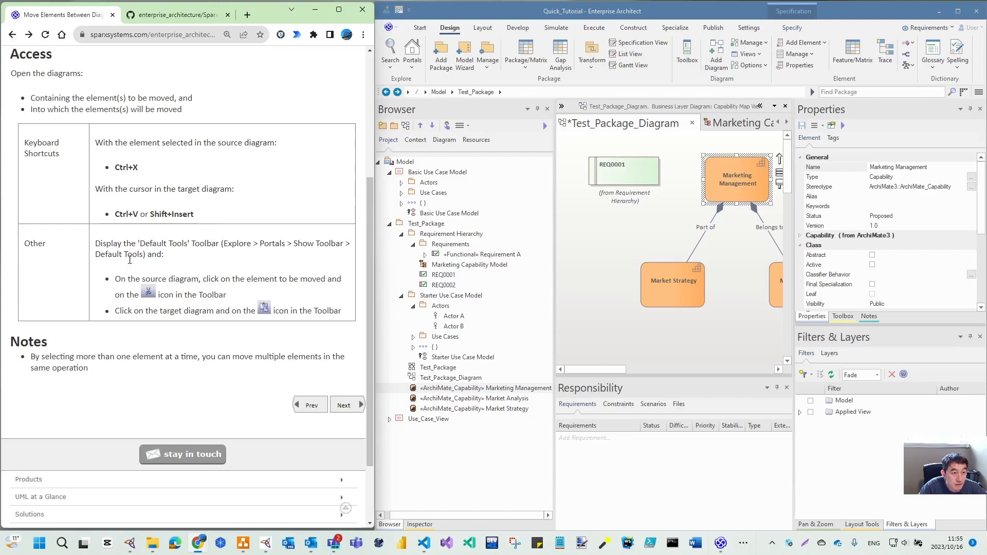
click(844, 317)
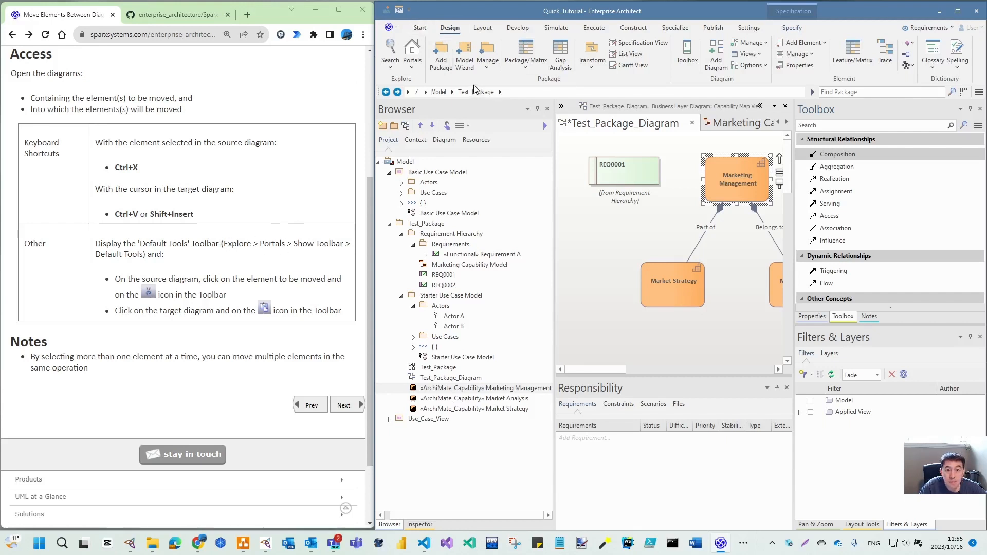
click(420, 27)
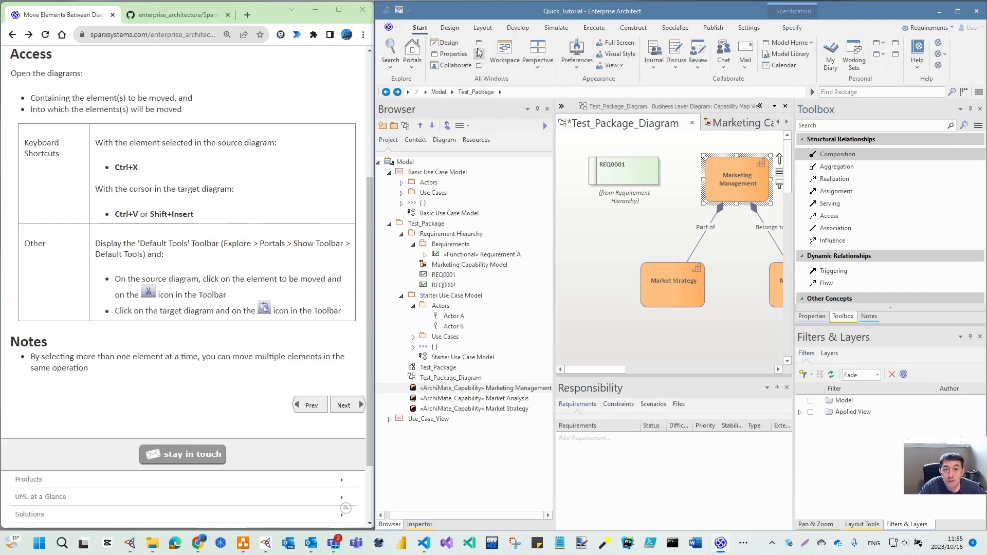
click(410, 68)
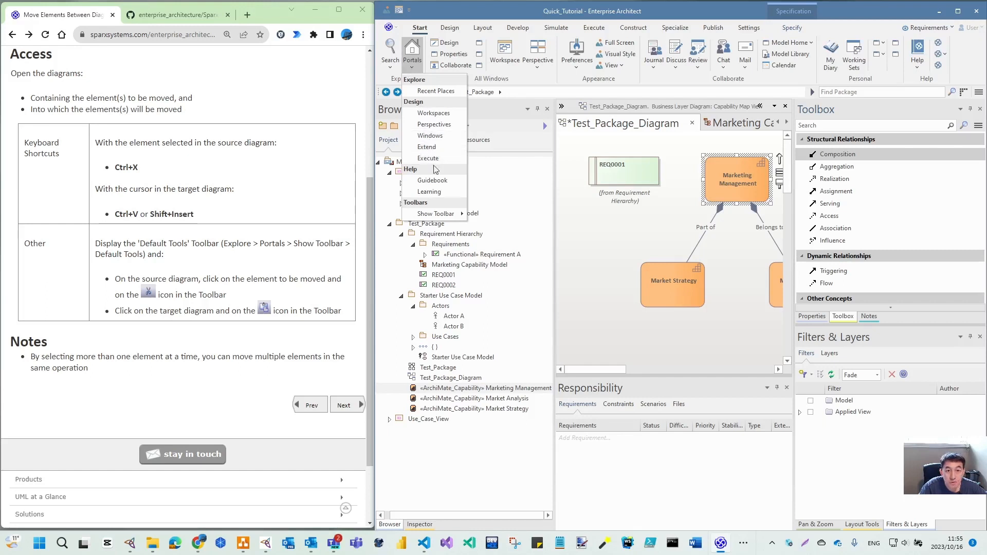
mouse_move(430, 218)
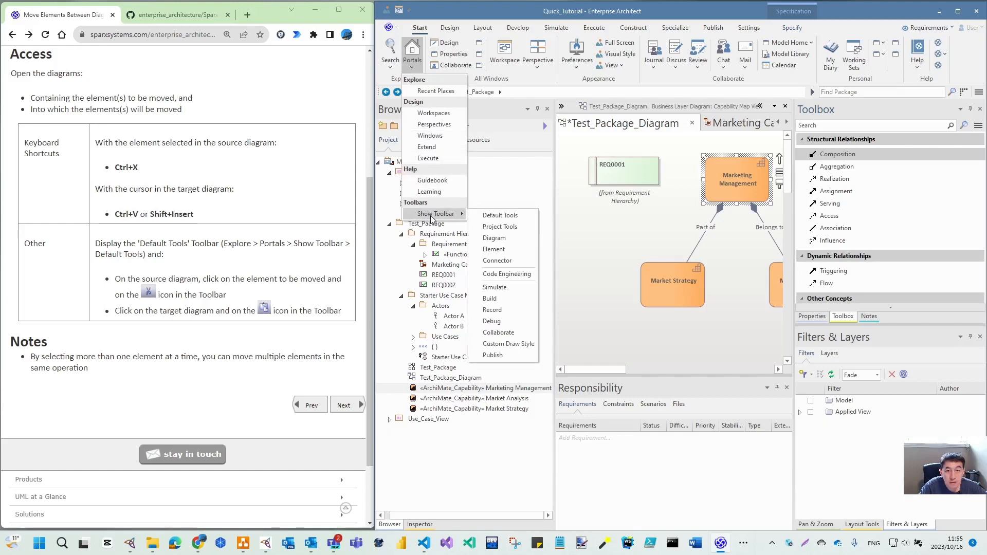
click(499, 216)
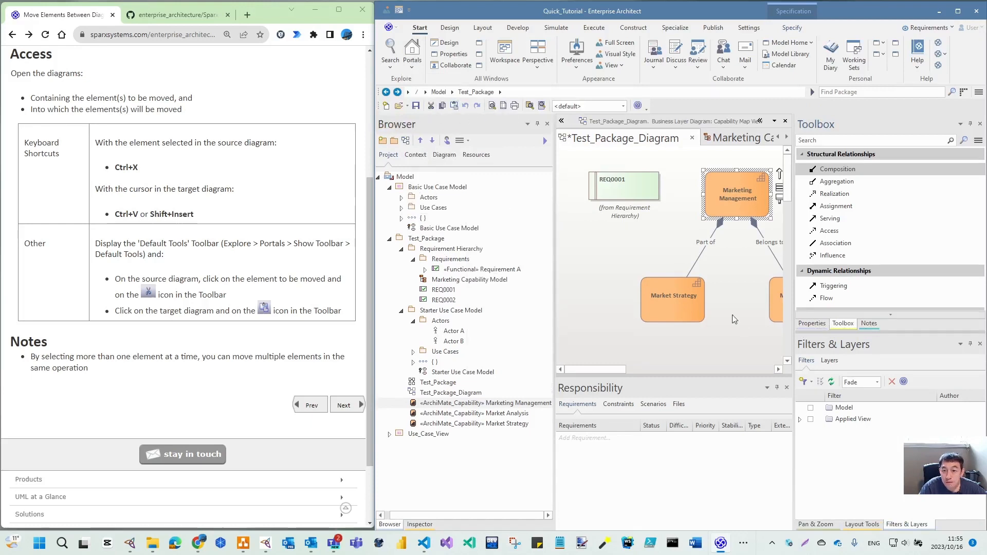
- Move Market Strategy from Test_Package_Diagram to Marketing Capability Model, place it beside REQ0002, and check the source diagram
click(668, 316)
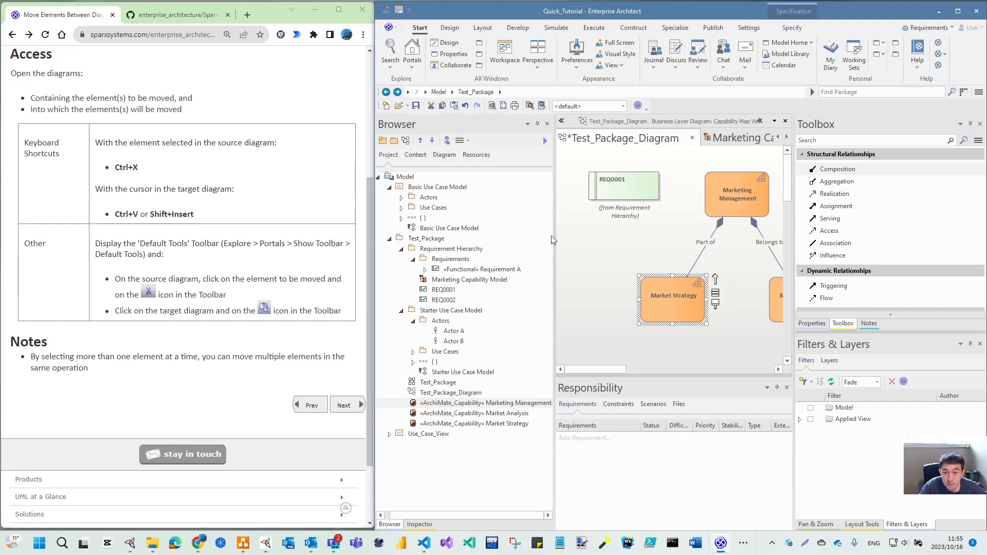
click(743, 139)
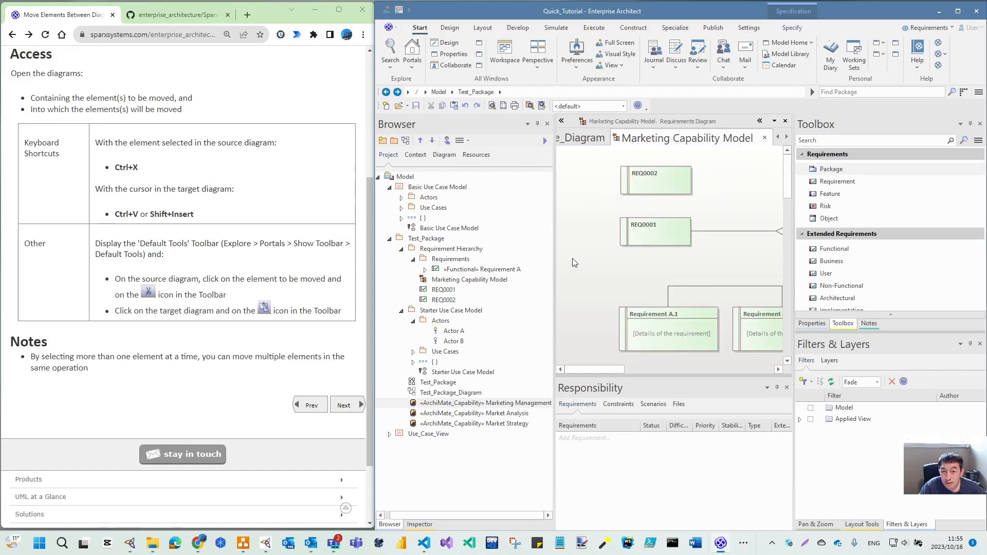
click(454, 107)
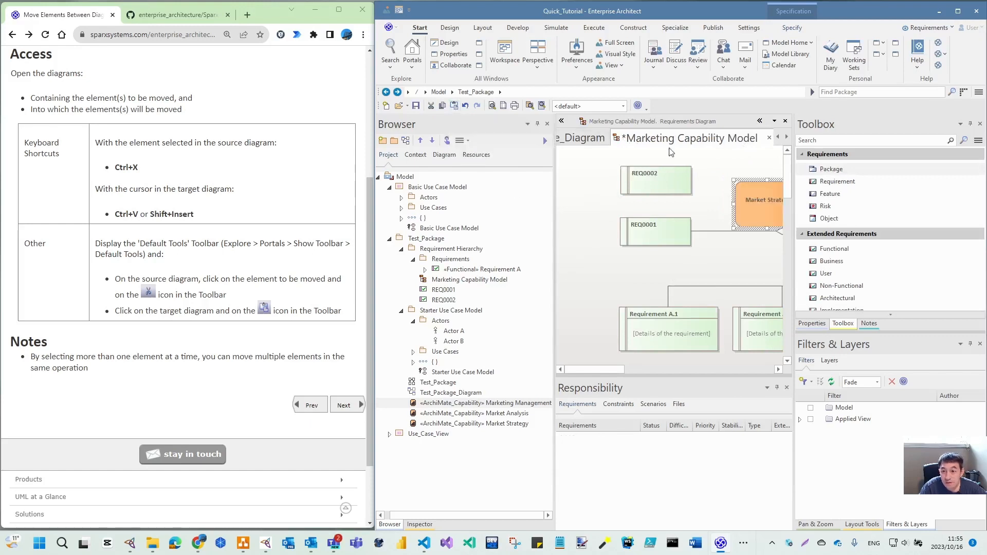
drag(760, 211, 738, 192)
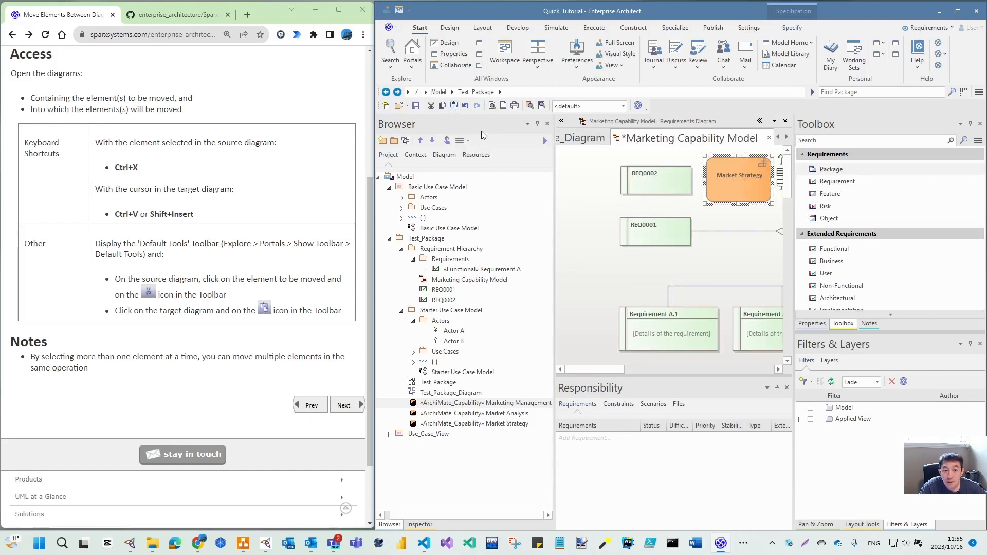
click(580, 138)
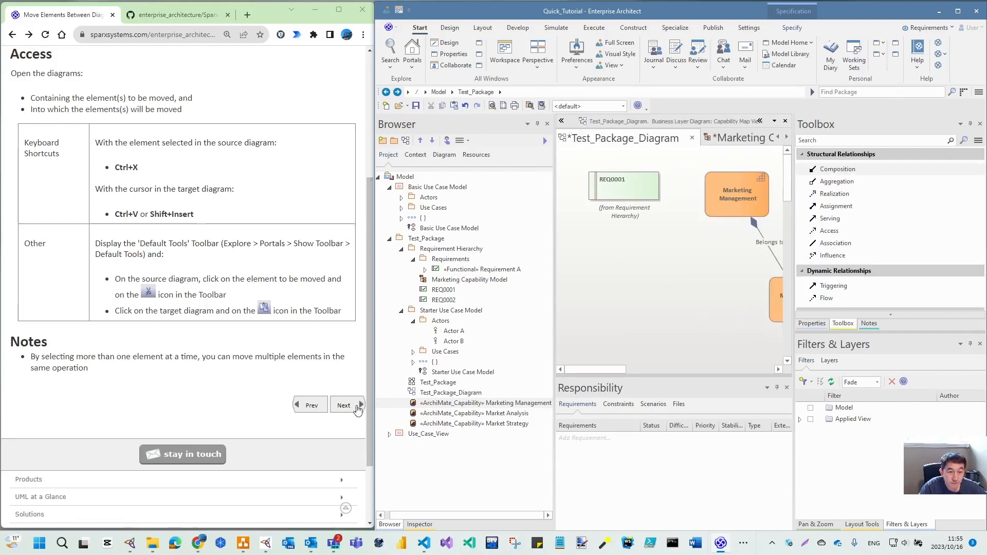
- Save Marketing Capability Model and continue the tutorial to the Connect to a Different Element on a Diagram page
scroll(309, 228, up, 3)
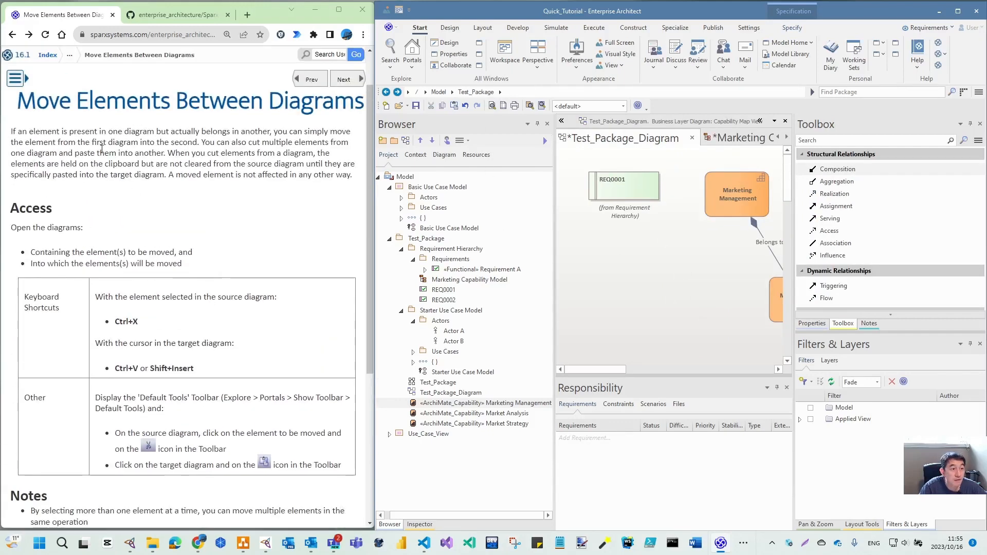
scroll(207, 243, down, 5)
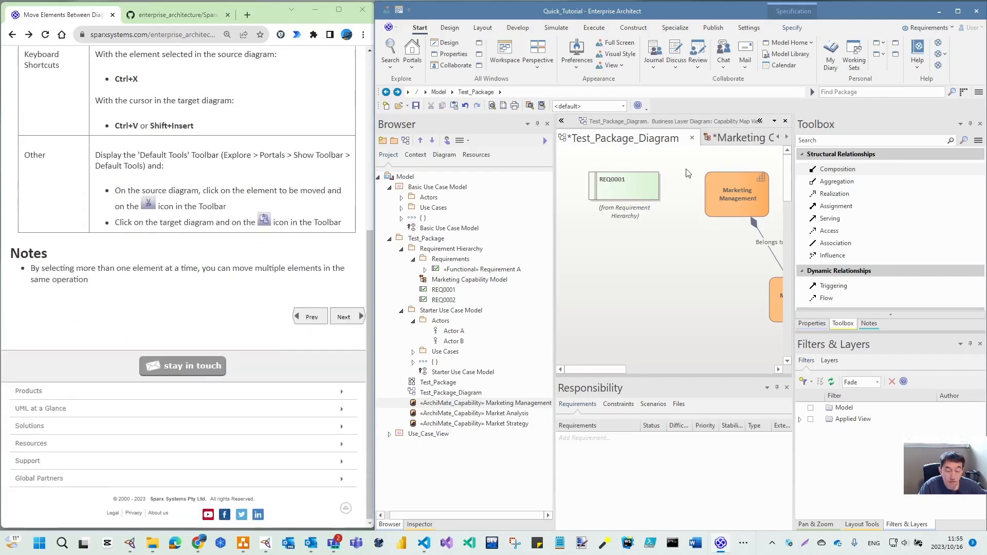
click(736, 138)
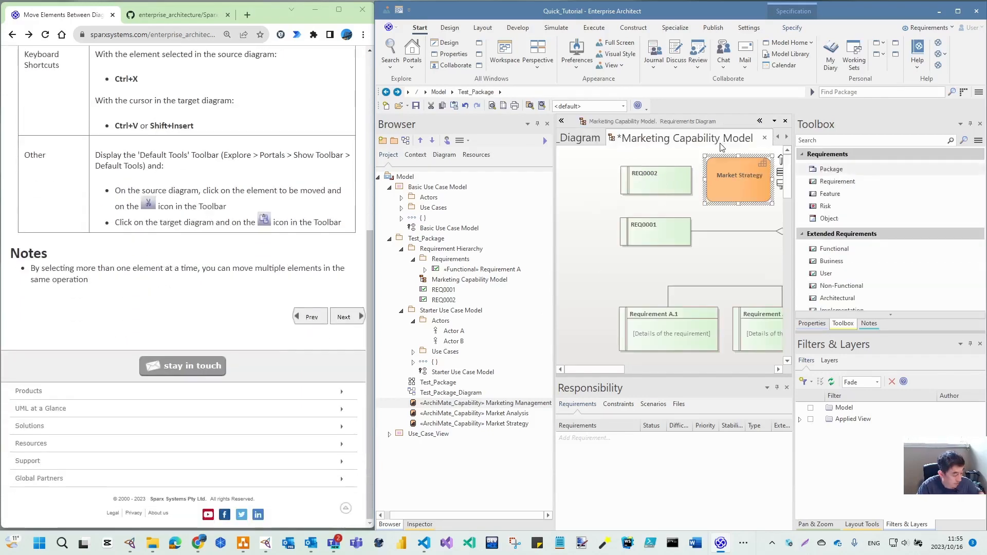
click(356, 323)
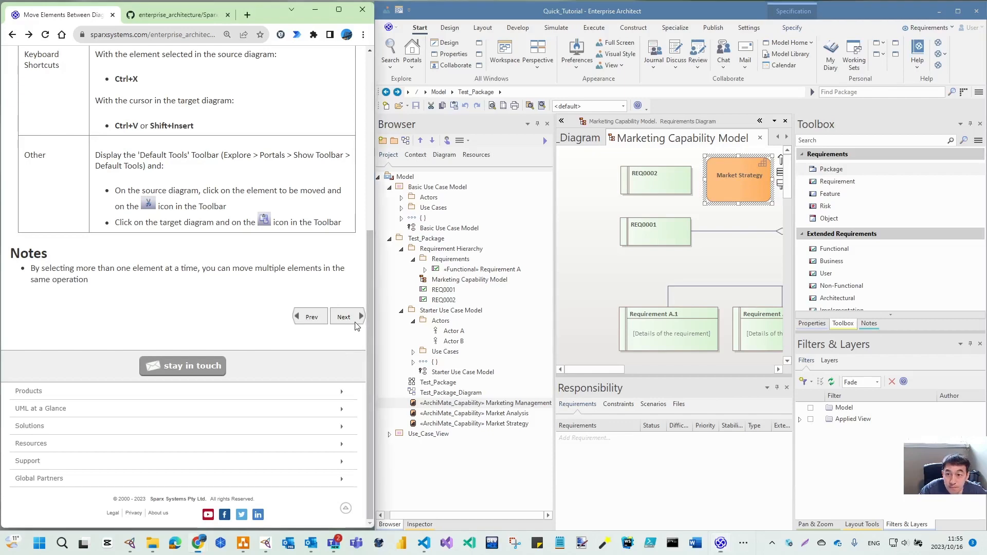
click(342, 316)
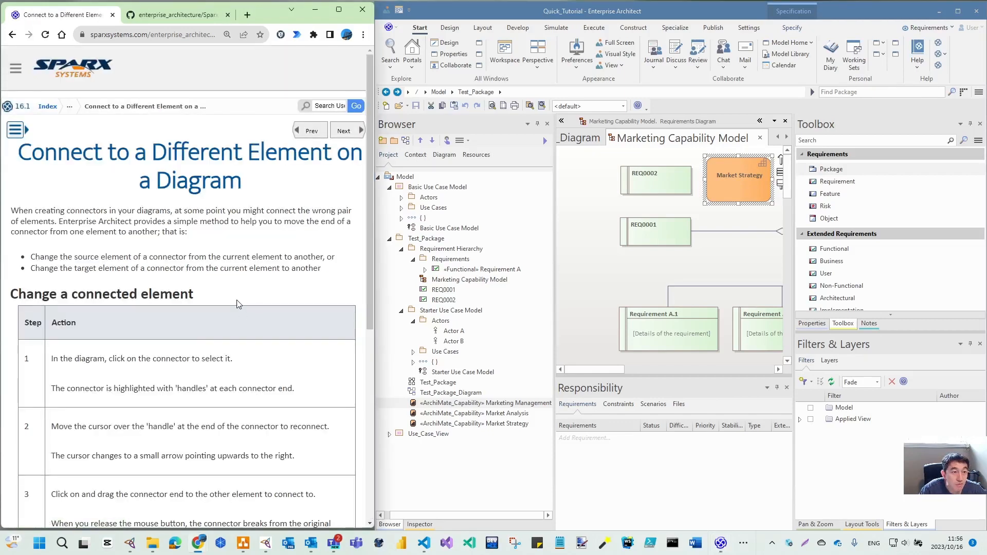
scroll(238, 304, down, 1)
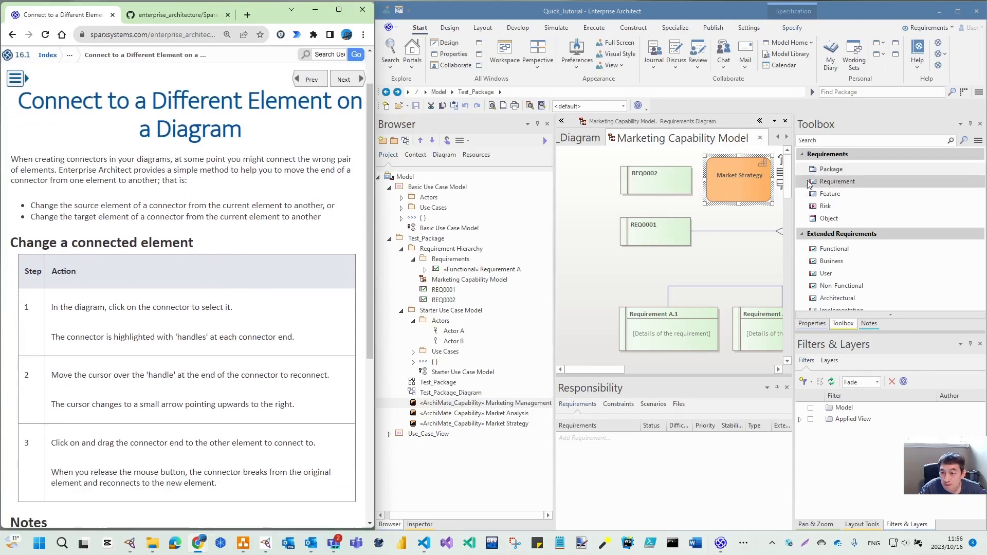
- Rearrange Marketing Capability Model by moving Market Strategy to the left of REQ0001, shifting REQ0001 right and Requirement A.1 left
drag(781, 162, 669, 232)
mouse_move(730, 194)
mouse_down()
mouse_move(676, 242)
mouse_move(559, 287)
mouse_up()
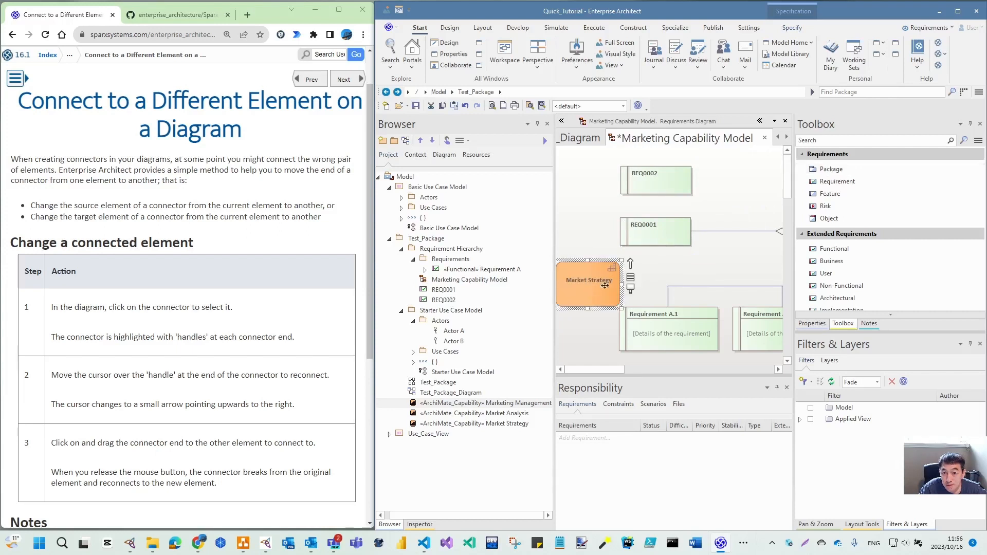
drag(668, 238, 704, 235)
drag(587, 287, 588, 268)
drag(631, 245, 698, 253)
click(704, 234)
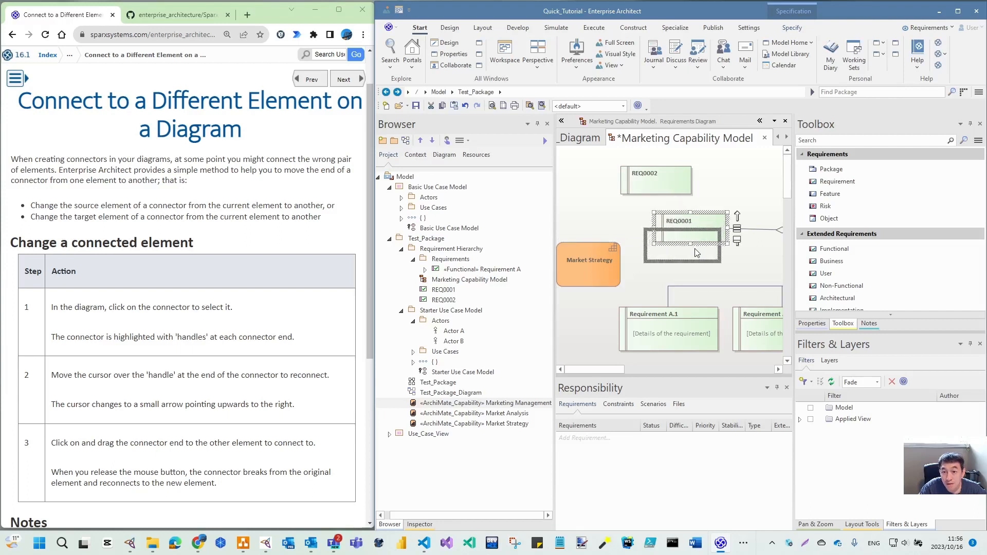
click(649, 344)
drag(649, 343, 631, 339)
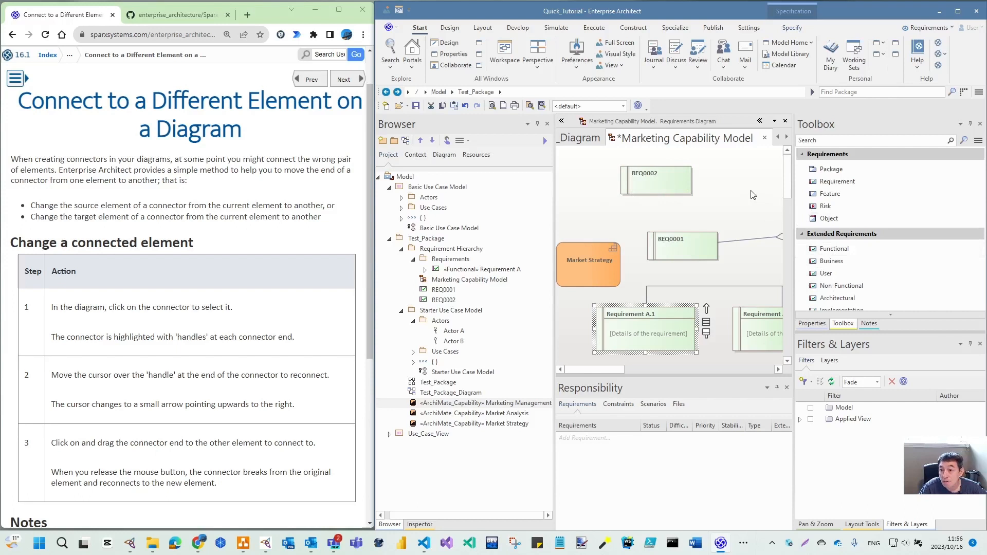
- Add a User requirement from Extended Requirements between REQ0002 and REQ0001, keeping its default name
scroll(874, 258, down, 5)
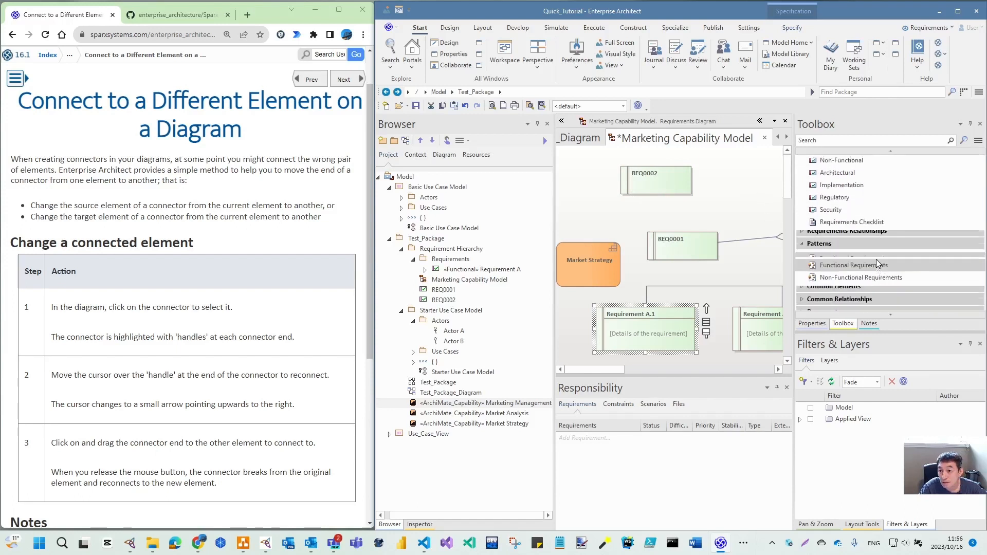
scroll(875, 262, up, 4)
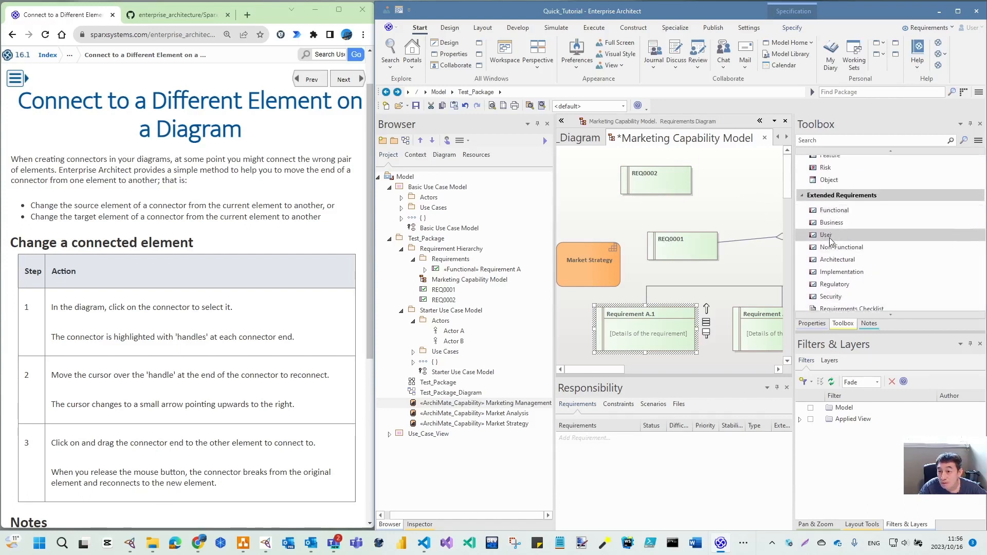
drag(828, 237, 739, 186)
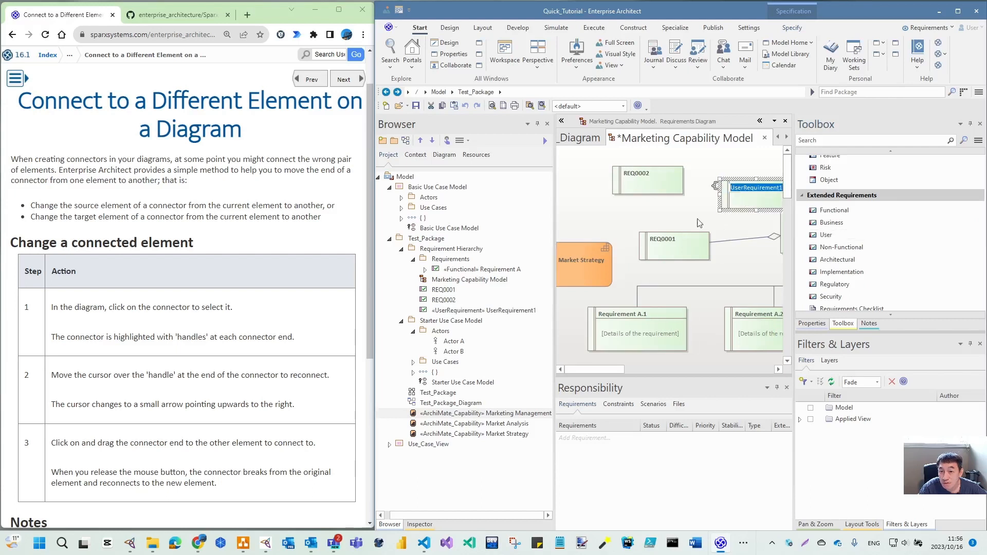
key(Return)
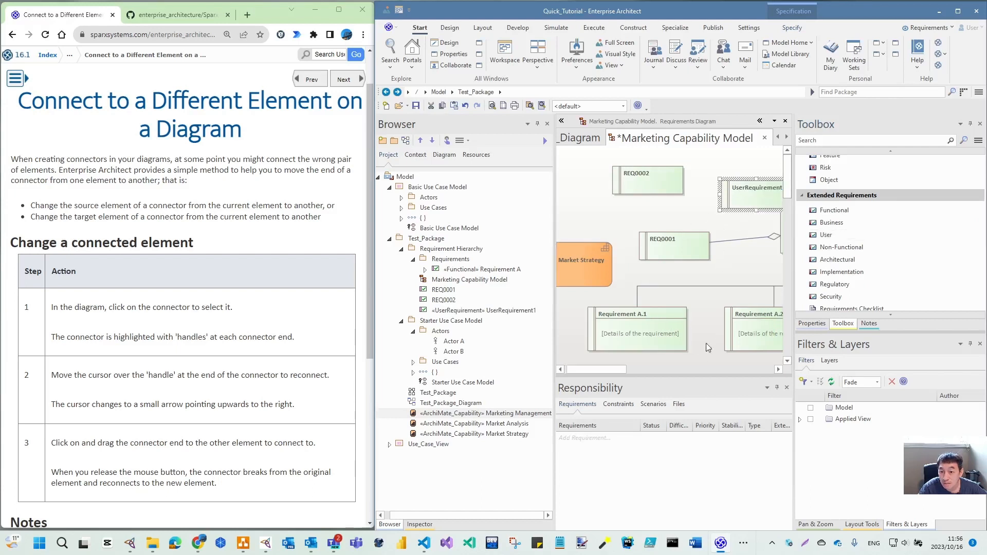
- Connect REQ0001 to the new user requirement with an Association
click(696, 243)
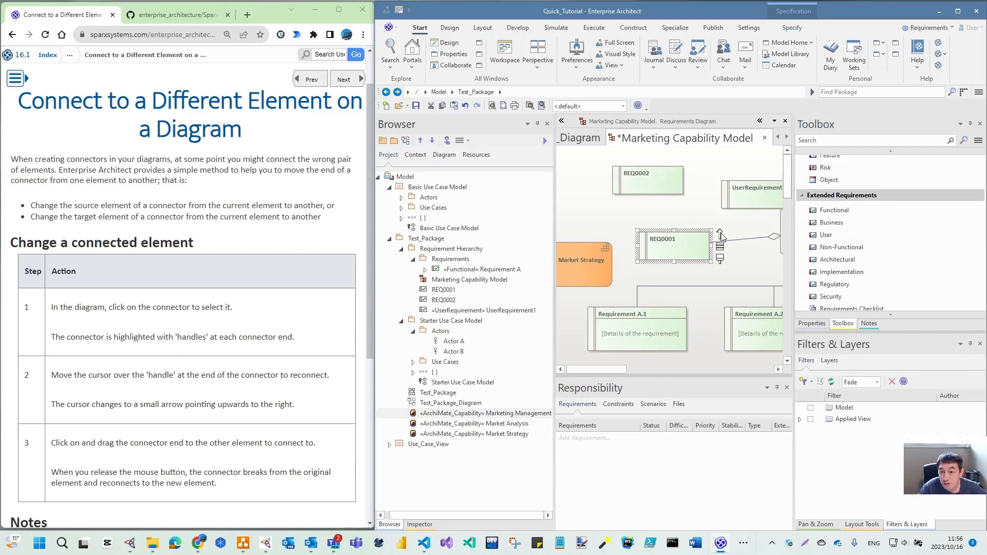
drag(721, 235, 744, 202)
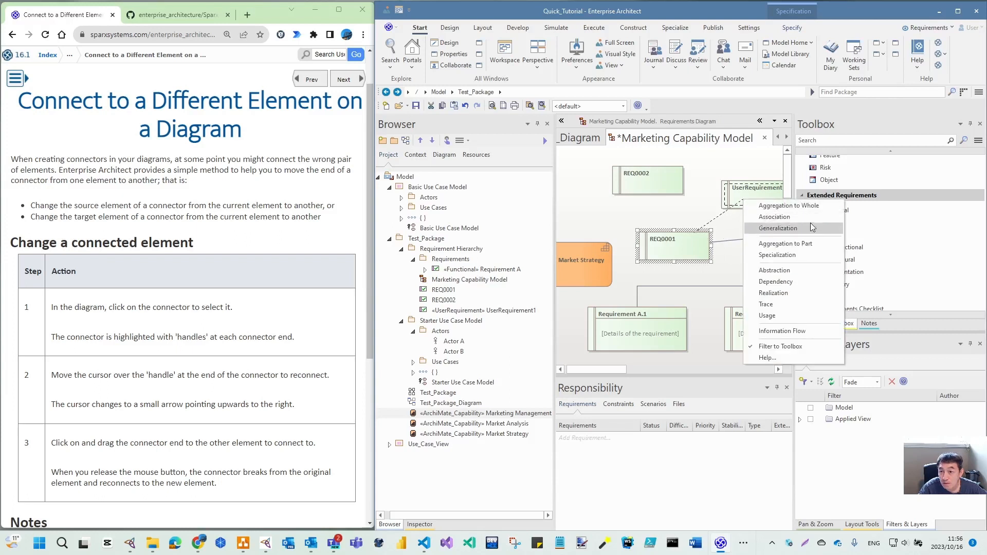
click(786, 217)
- Line up the new user requirement to the left of REQ0001, above Market Strategy, so their association runs horizontally
mouse_move(776, 214)
mouse_down()
mouse_move(607, 206)
mouse_move(563, 219)
mouse_up()
drag(681, 240, 715, 226)
drag(577, 213, 606, 221)
click(714, 224)
drag(713, 225, 713, 222)
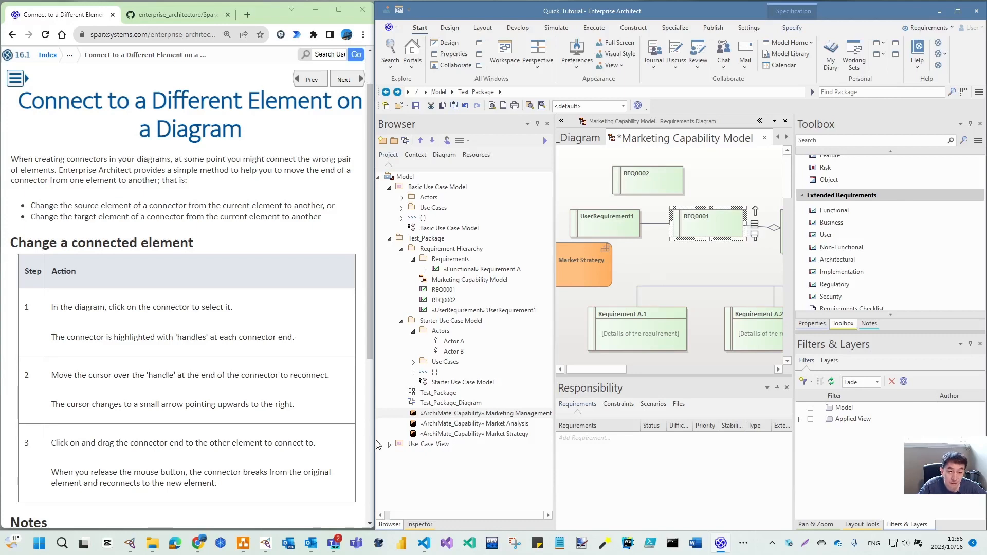
- Continue the tutorial to the Delete a Connector page and read how to hide or remove a connector between two elements
scroll(366, 446, down, 5)
click(345, 320)
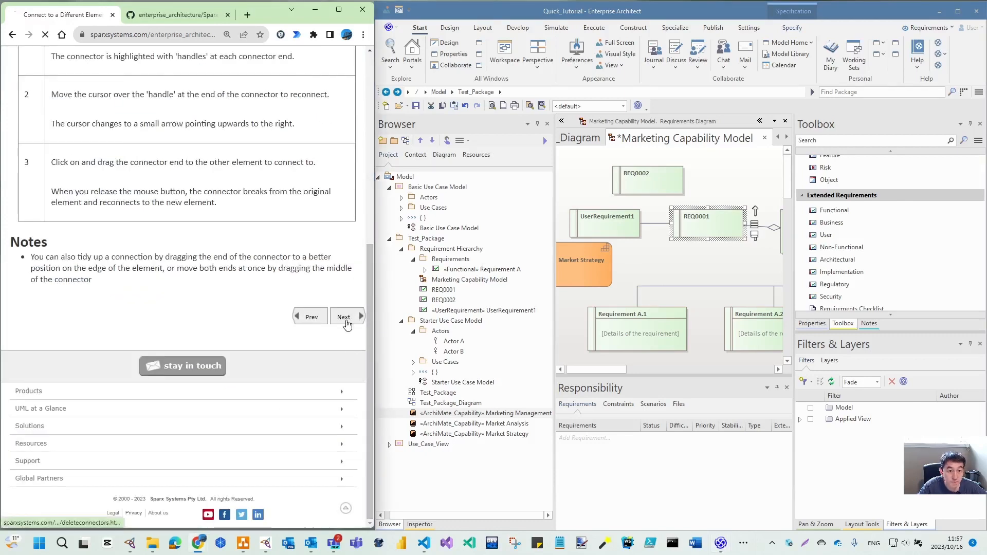
scroll(234, 333, down, 5)
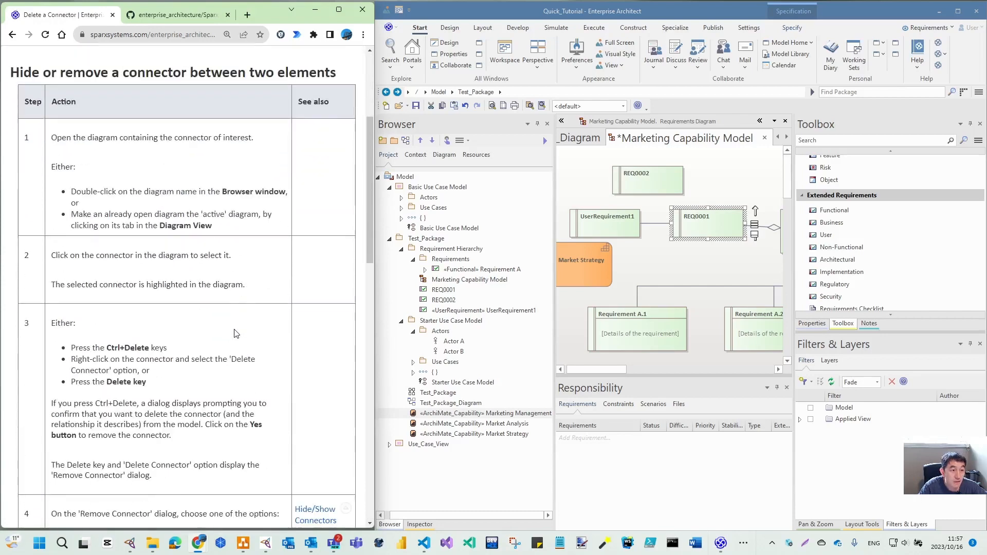
scroll(234, 308, up, 5)
scroll(229, 342, down, 4)
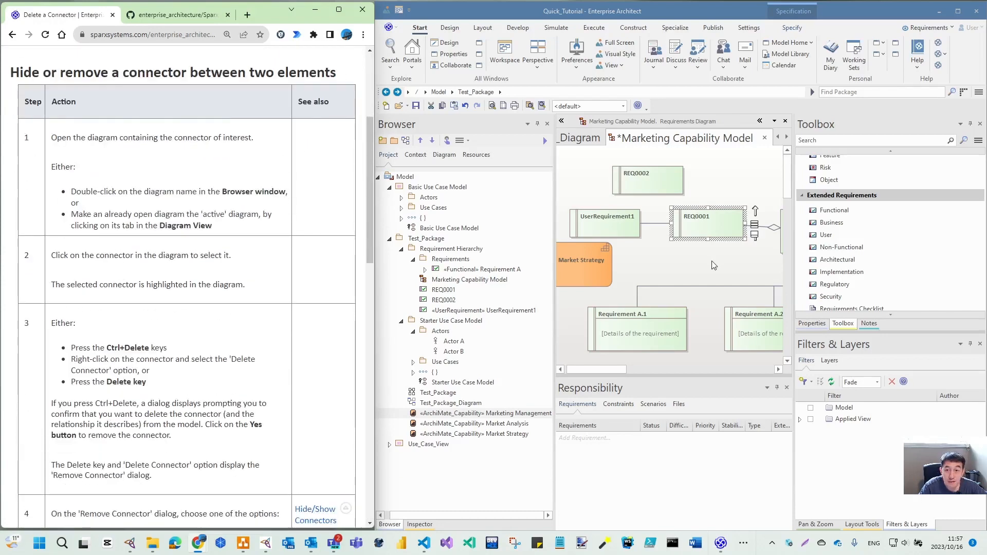
- Delete the association between UserRequirement1 and REQ0001 from the model and all diagrams
right_click(662, 229)
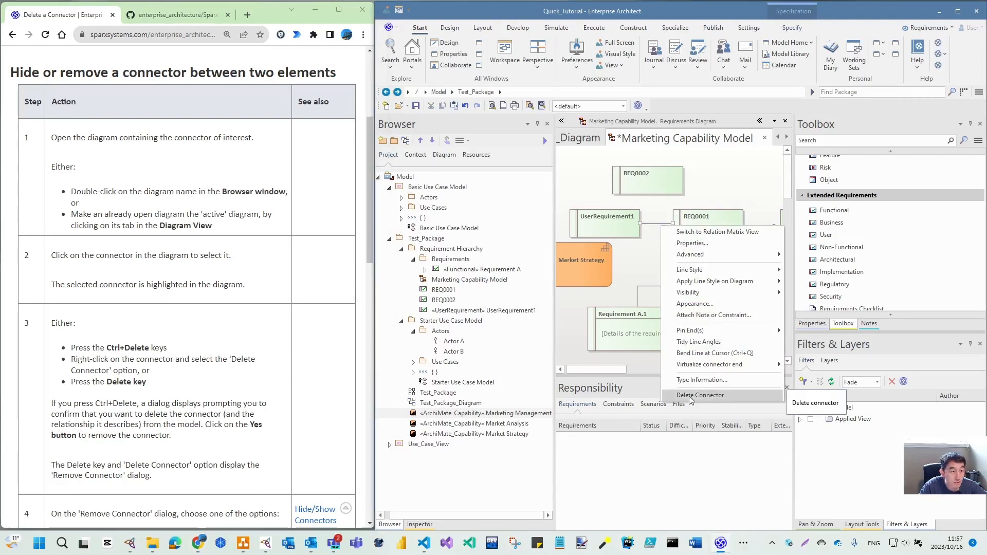
click(646, 265)
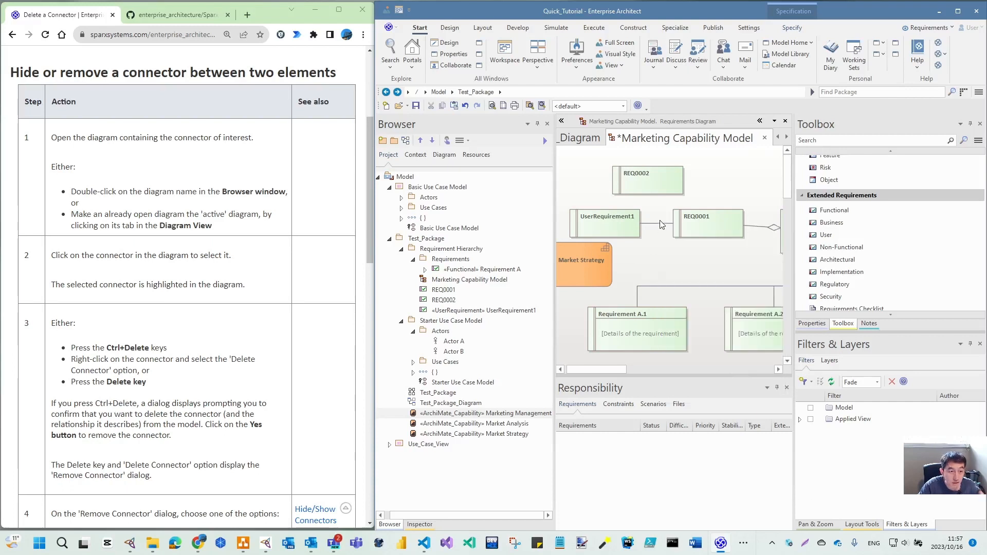
click(660, 224)
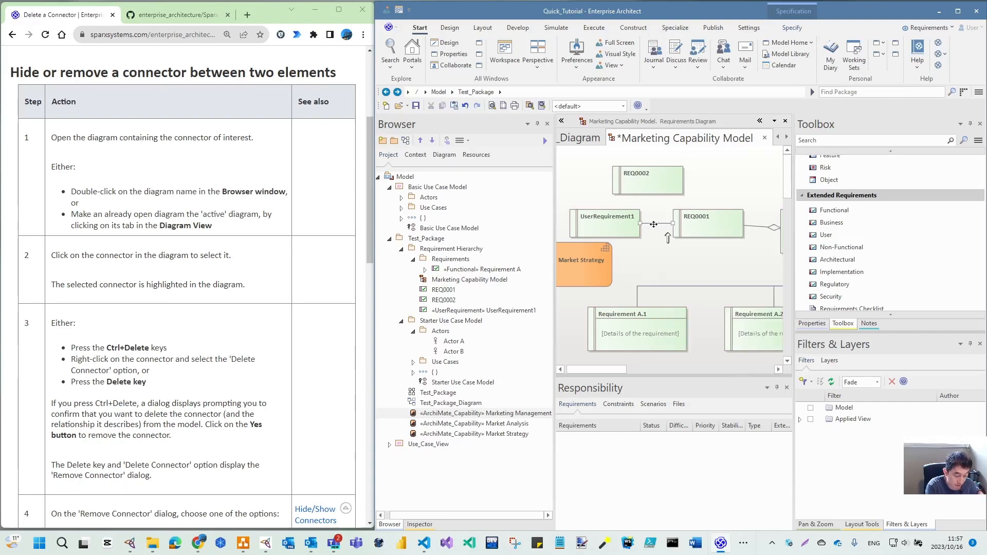
key(ctrl+Delete)
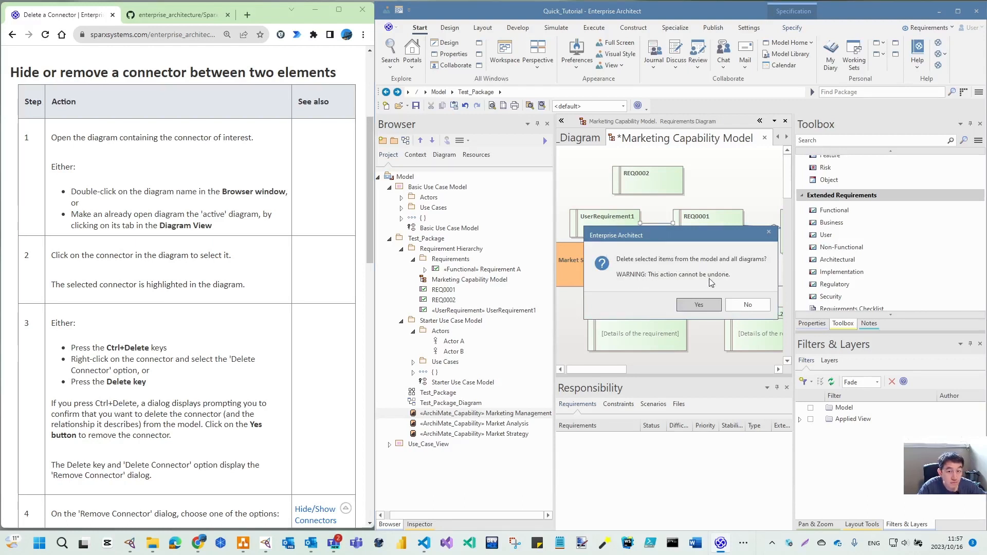
click(702, 310)
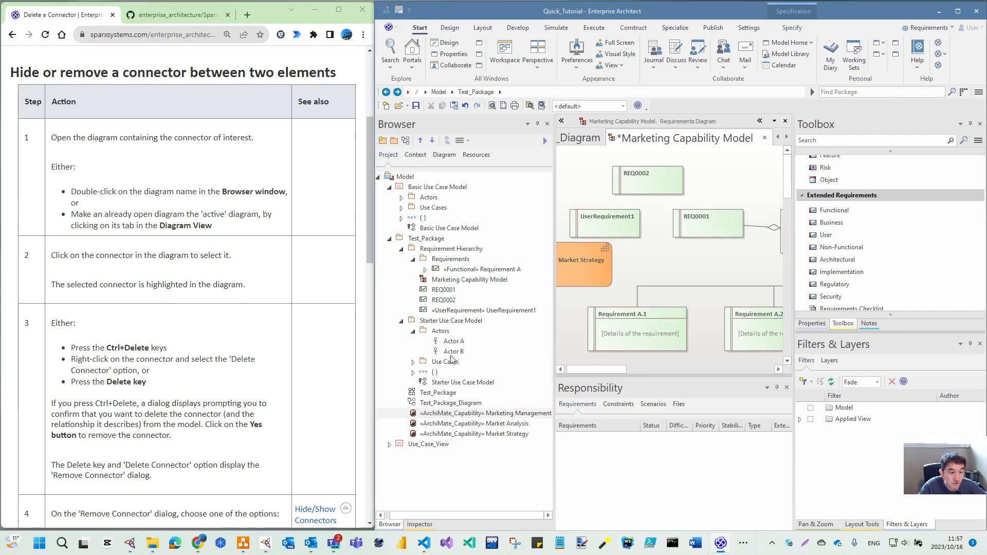
- Finish reading the connector removal instructions and delete the aggregation between REQ0001 and Requirement A from the model
scroll(297, 385, down, 7)
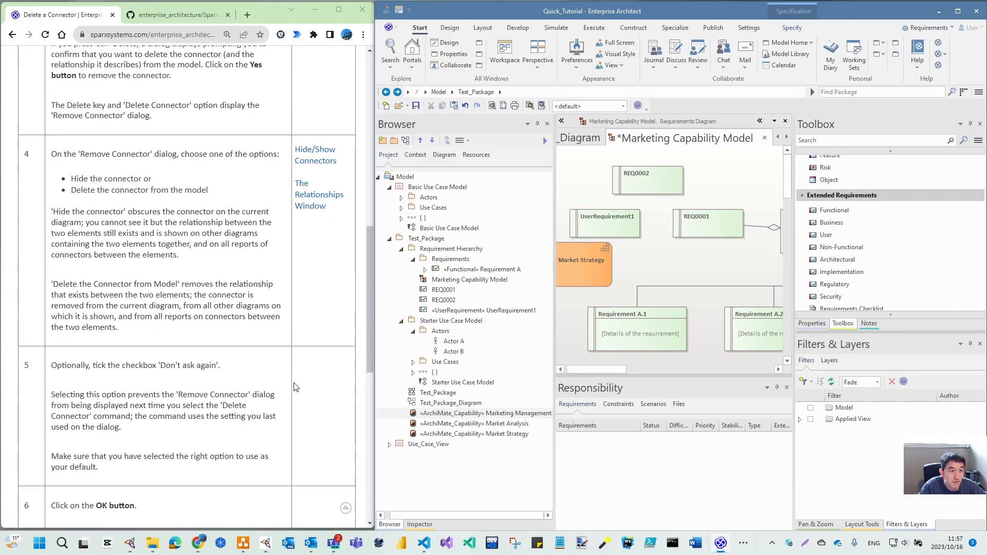
scroll(200, 273, down, 4)
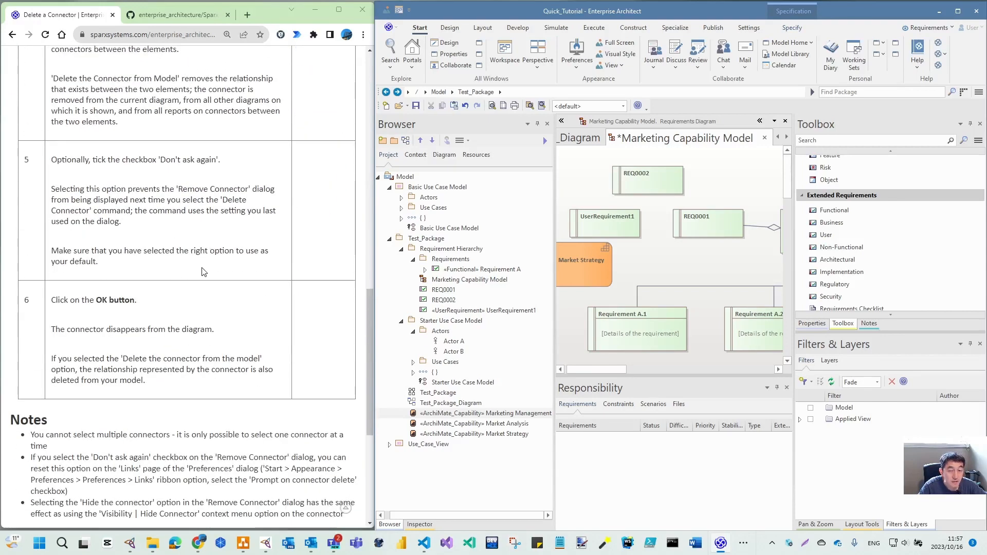
scroll(203, 271, up, 4)
click(760, 227)
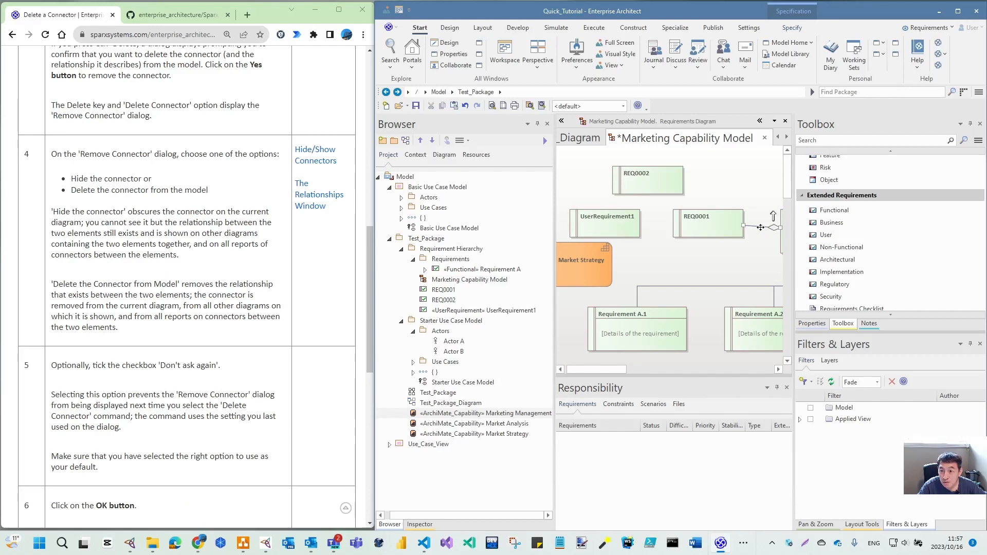
key(Delete)
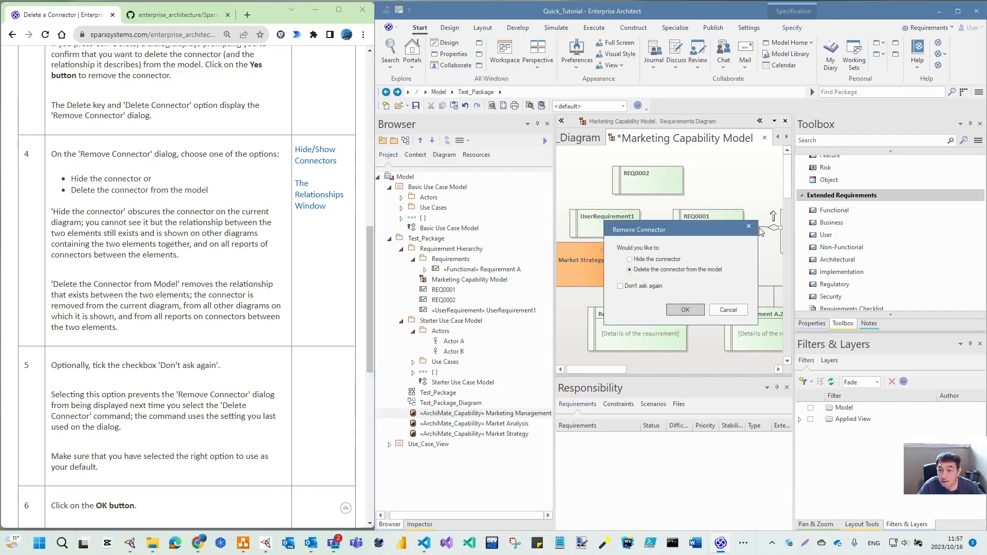
click(642, 261)
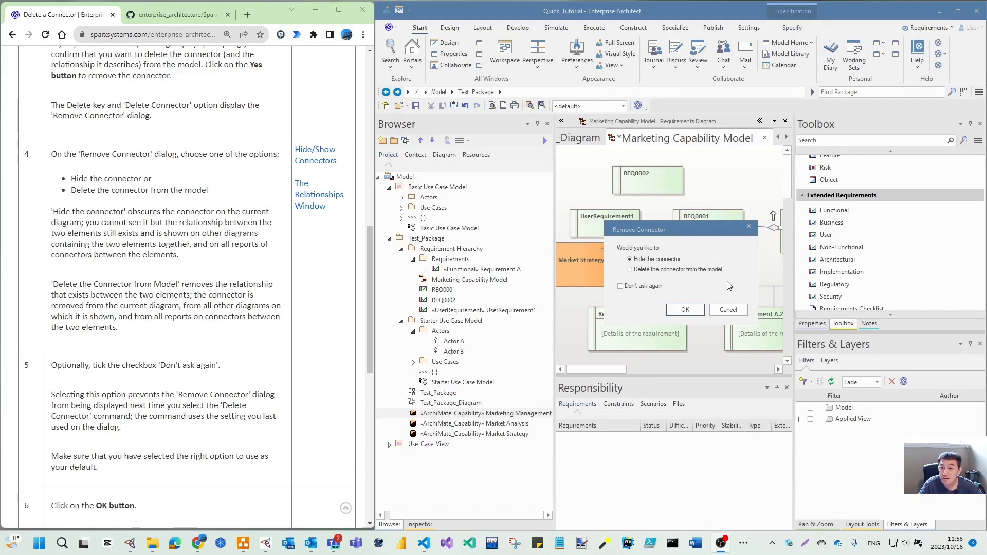
click(656, 271)
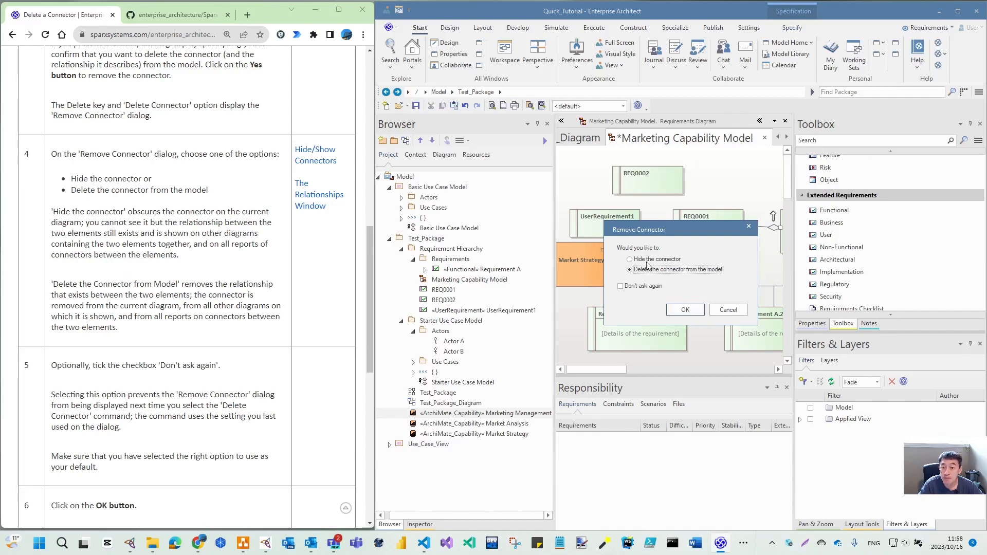
click(687, 310)
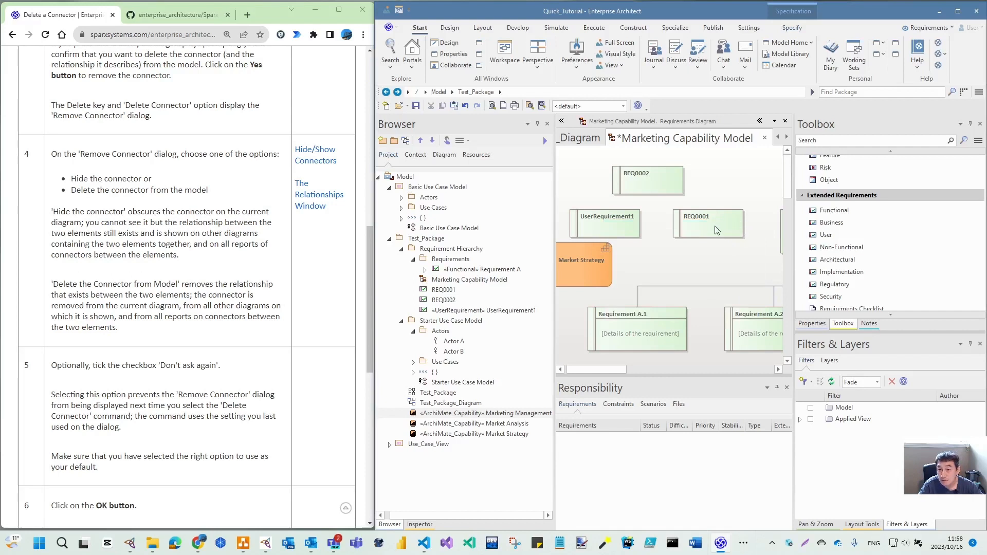
- Connect REQ0001 to Requirement A with an Aggregation to Whole and reposition REQ0001 beside Market Strategy, below UserRequirement1
click(730, 219)
drag(755, 215, 782, 235)
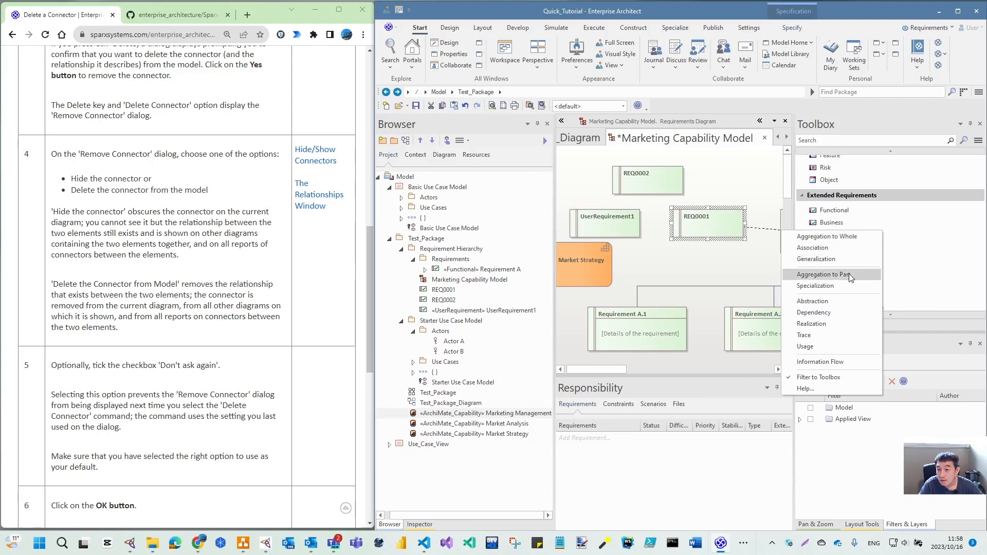
click(850, 239)
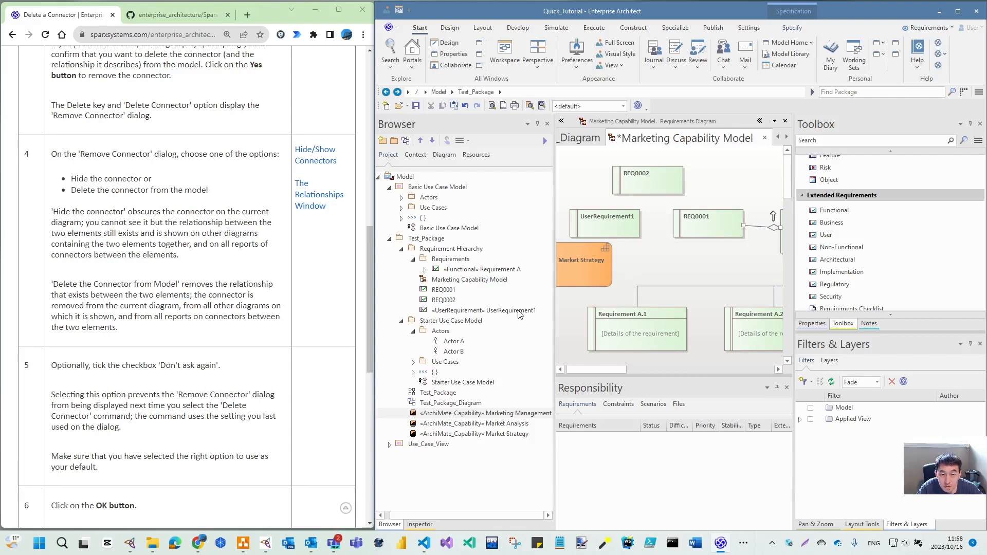
drag(709, 226, 673, 257)
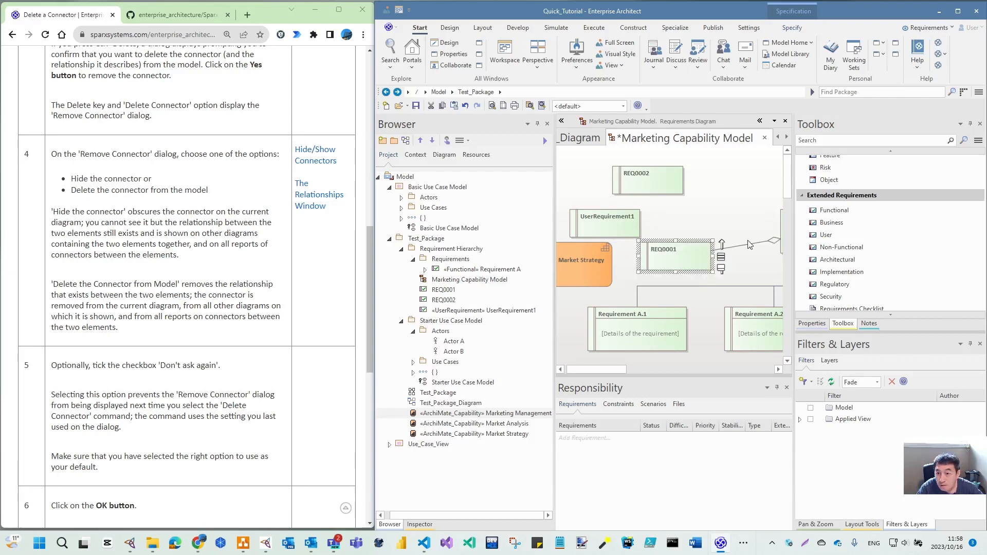
- Inspect the general properties of the aggregation between REQ0001 and Requirement A without changing them
double_click(772, 241)
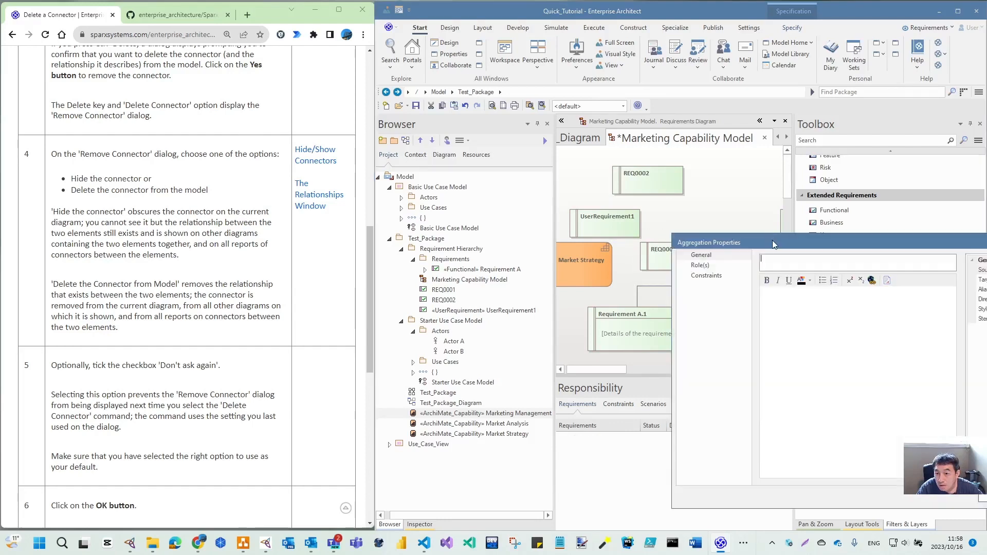
drag(822, 244, 523, 242)
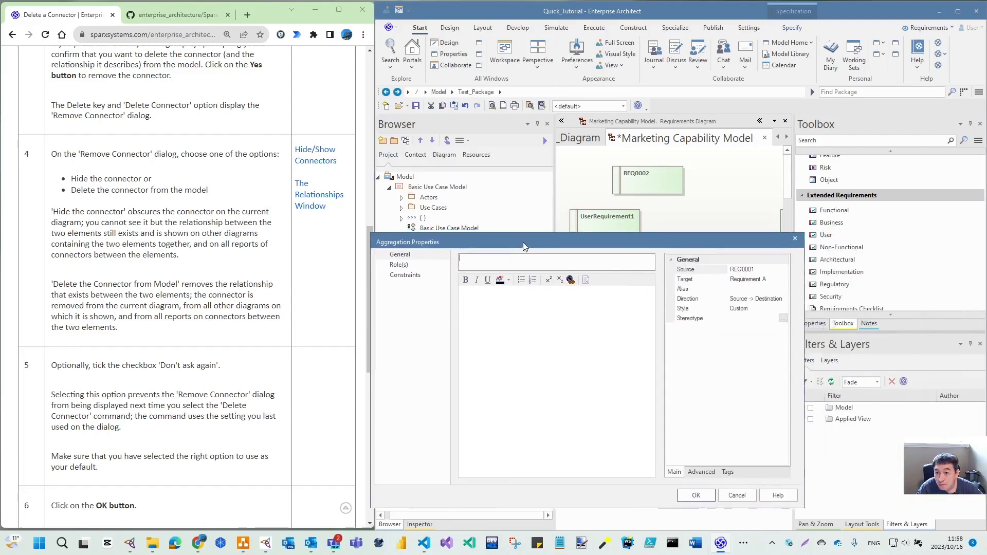
click(796, 241)
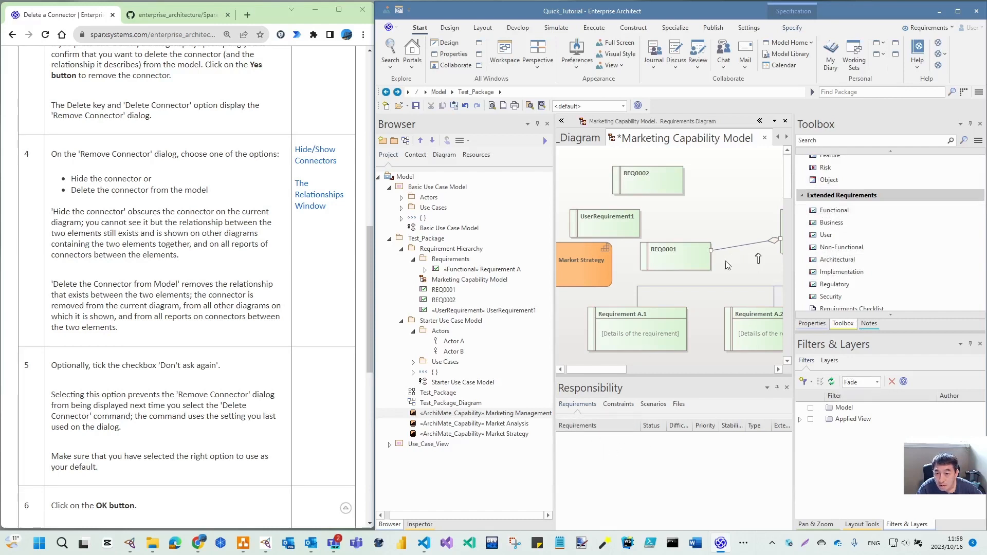
click(658, 323)
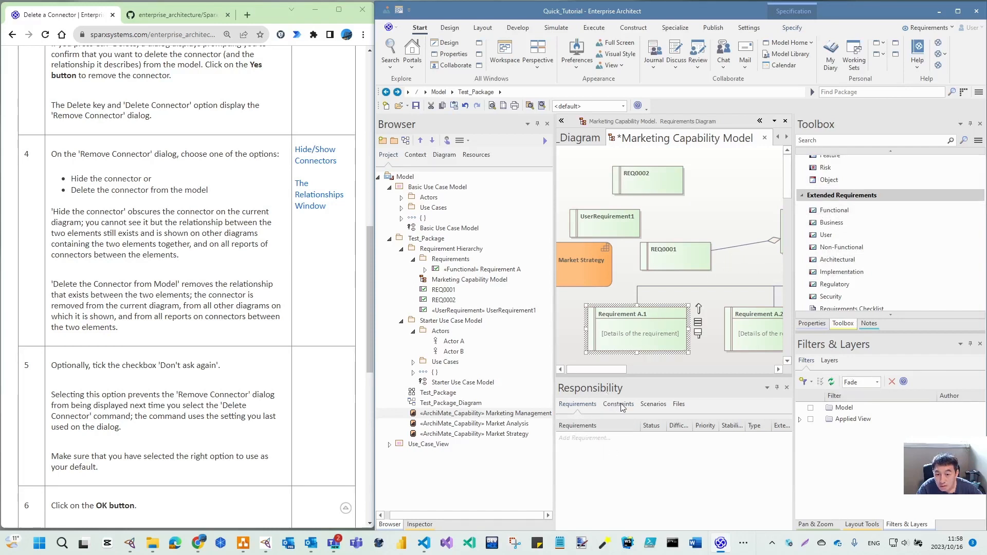
- Save the diagram to view the REQ0001 aggregation in the Relation Matrix, and return to the graphical diagram
click(776, 243)
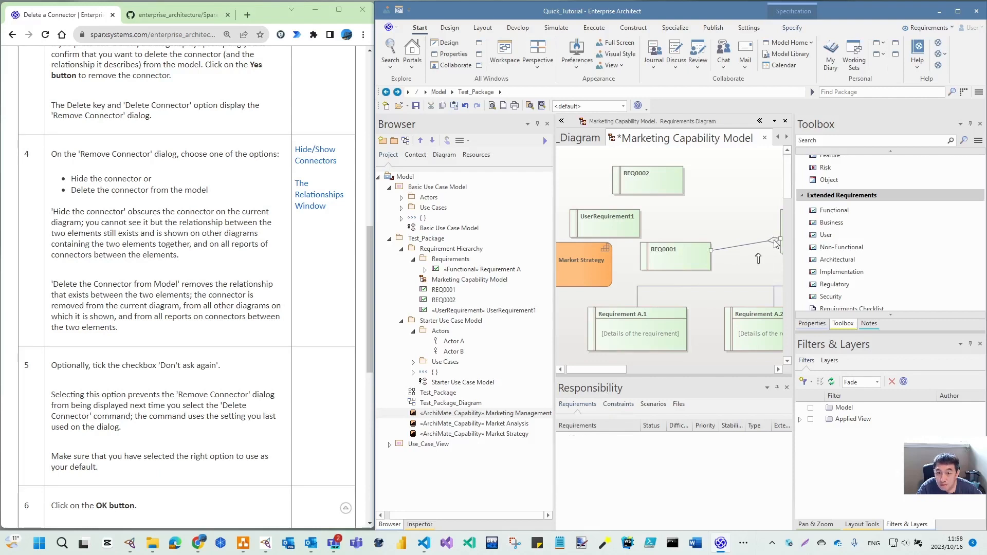
right_click(775, 241)
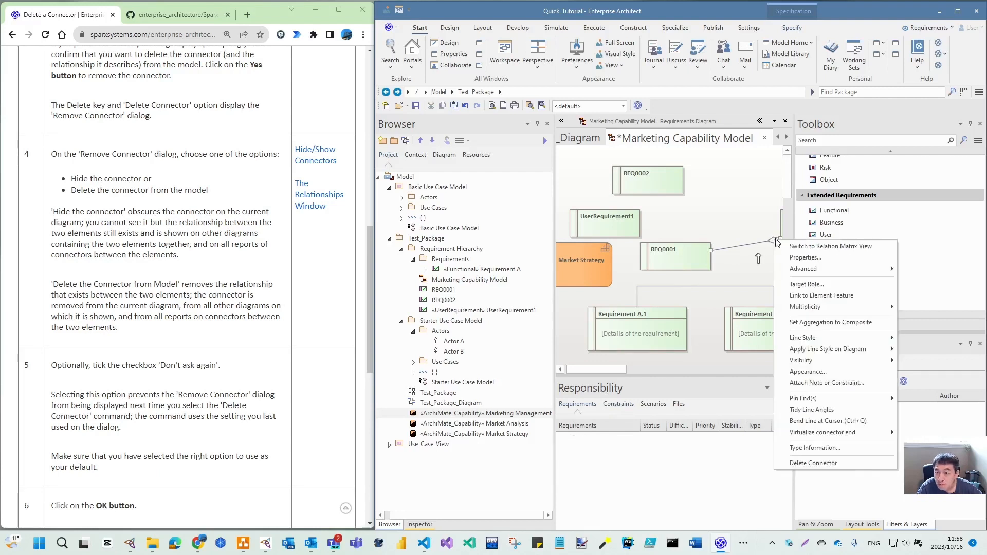
click(816, 248)
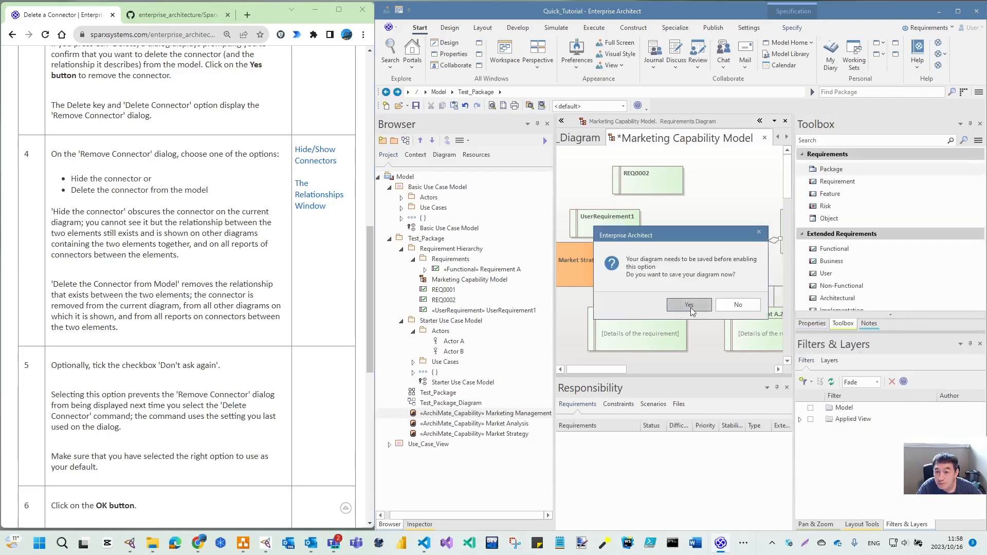
click(689, 306)
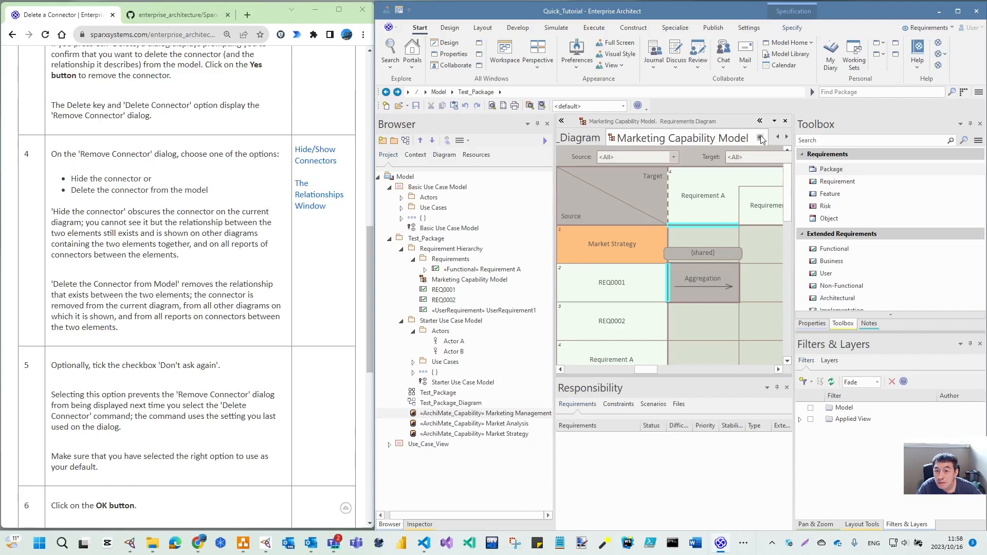
click(761, 140)
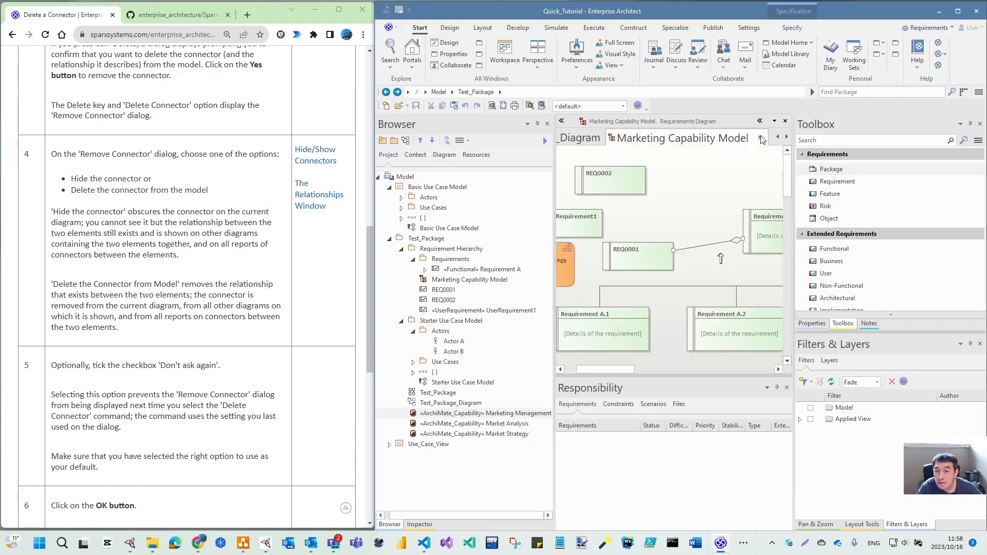
- Expand Requirement A and Requirement A.1 in the model tree and look up which diagrams use REQ0001
click(425, 269)
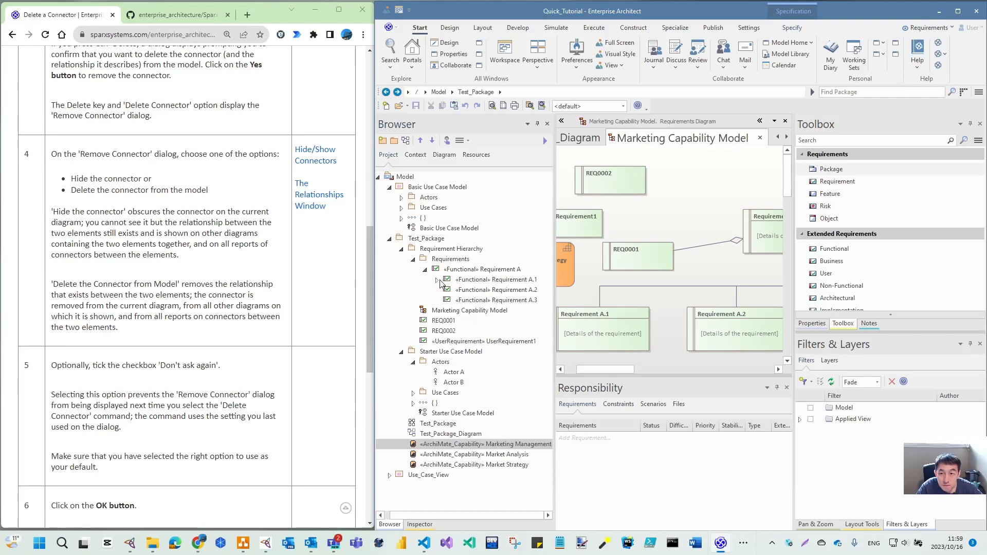
click(437, 280)
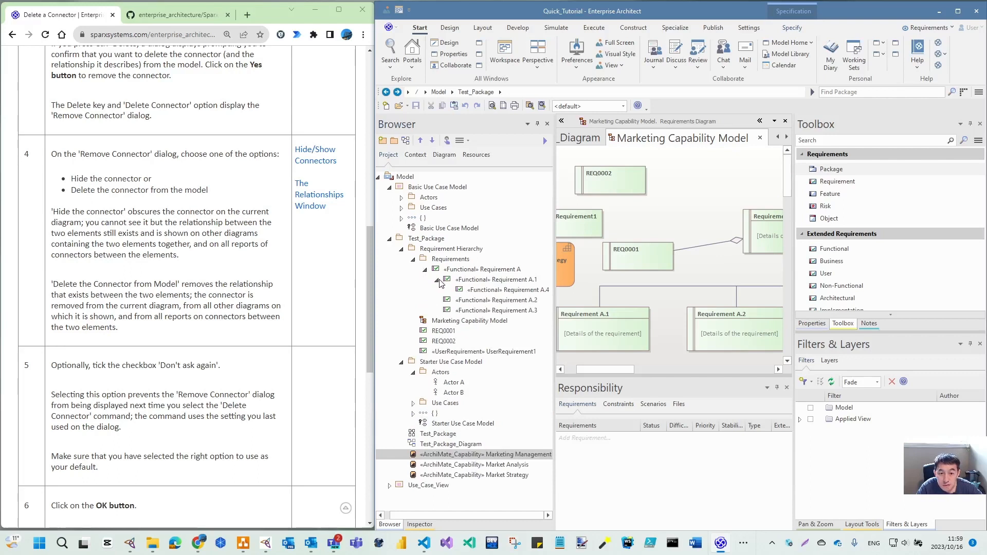
click(435, 334)
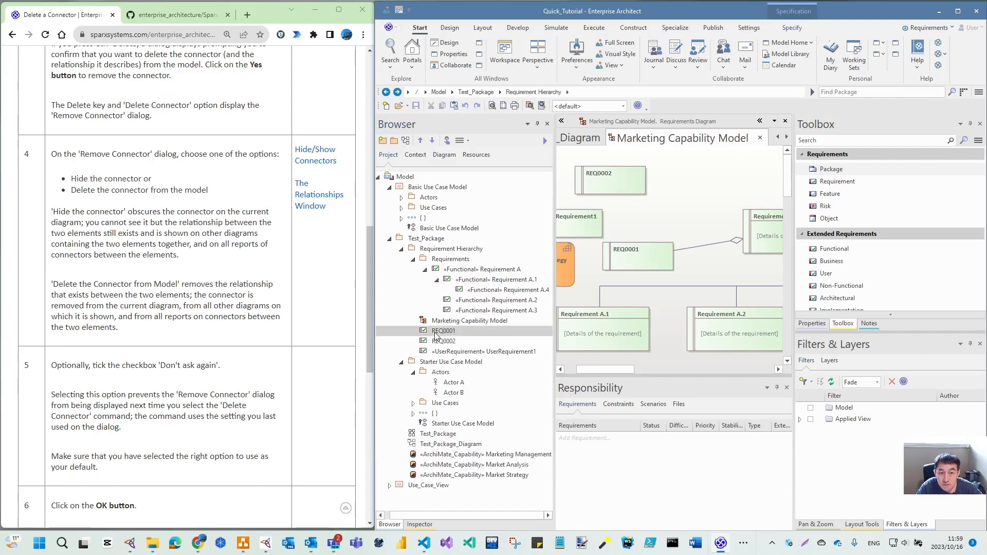
key(ctrl+u)
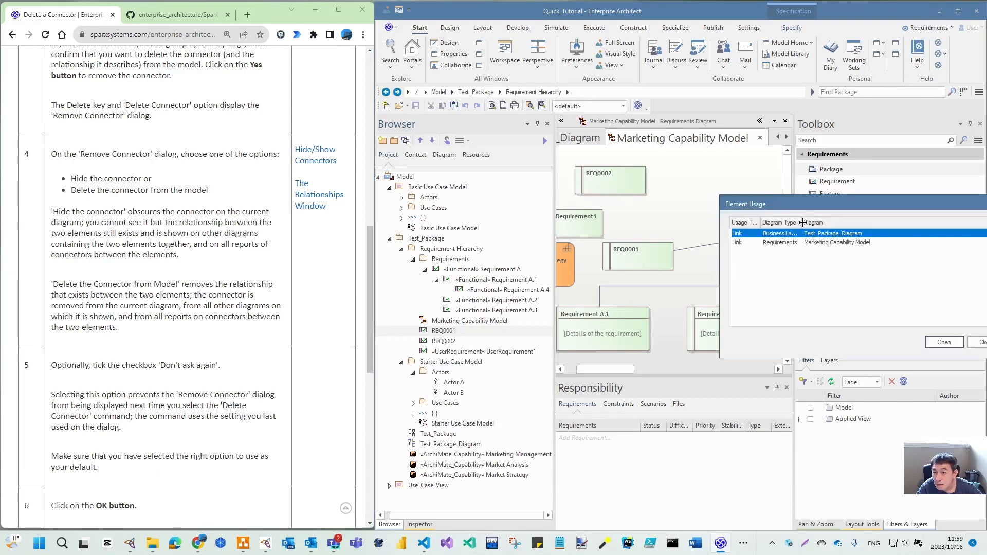
drag(801, 222, 814, 222)
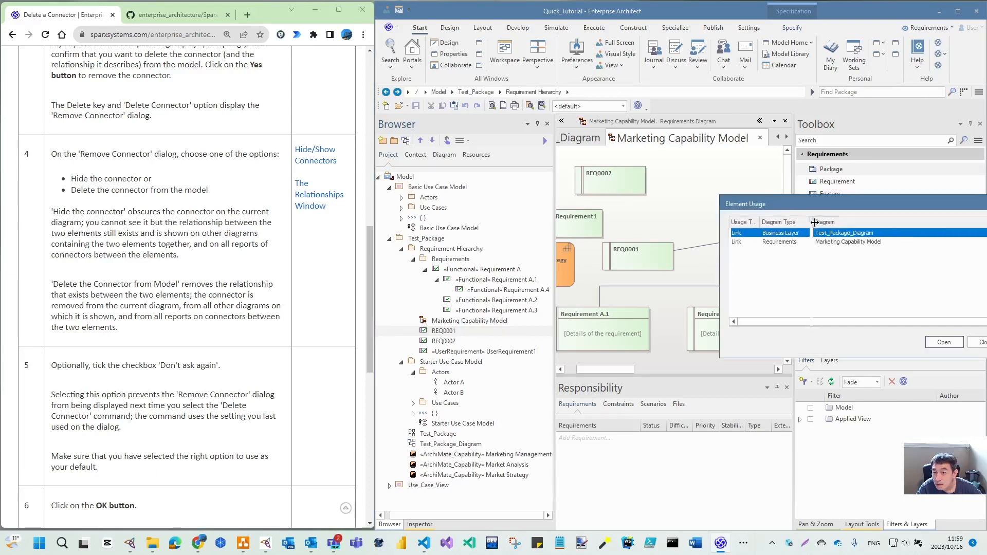
click(979, 342)
- Read the rest of the Delete a Connector page and continue the tutorial to Delete an Element
scroll(277, 434, down, 5)
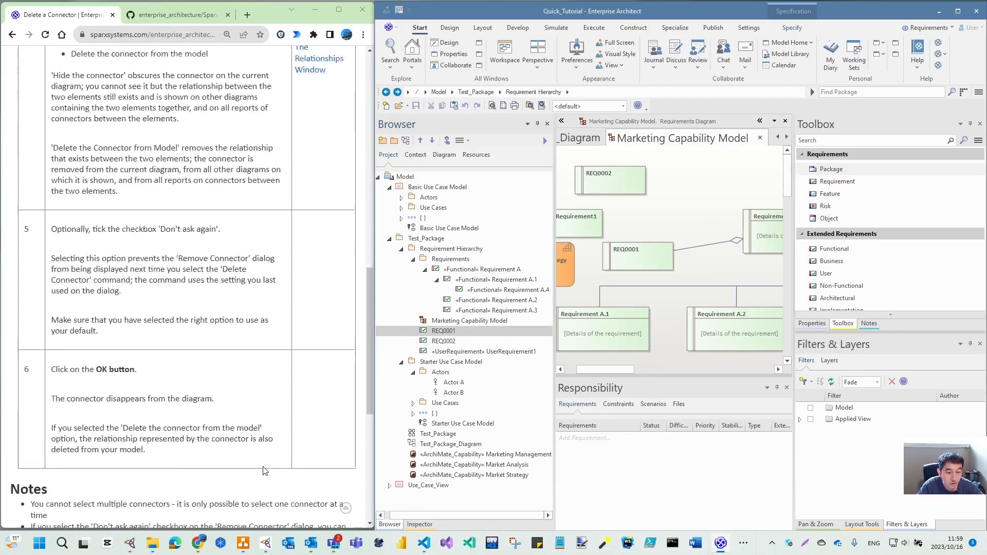
scroll(362, 455, down, 4)
click(352, 321)
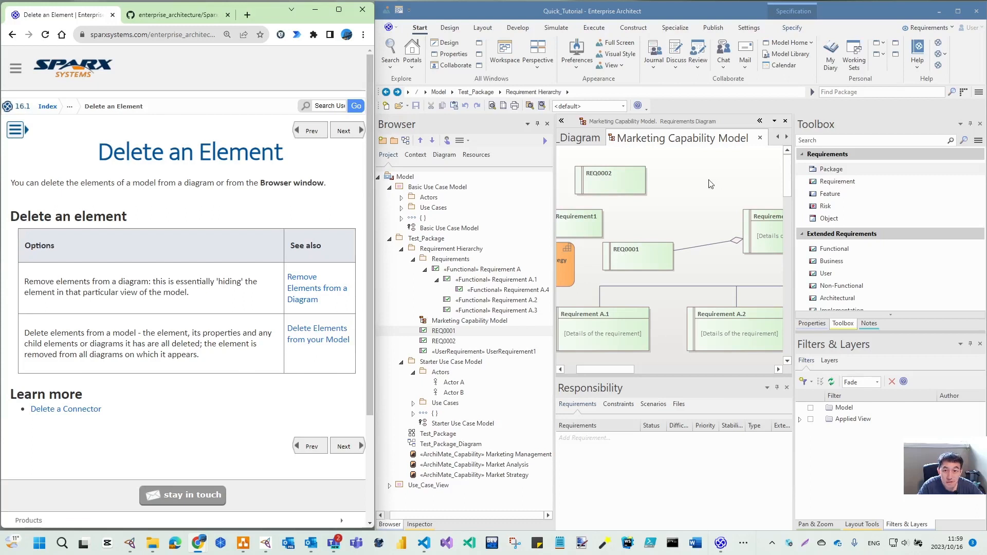
- Try removing REQ0002 from the Marketing Capability Model diagram only, and undo the removal
click(627, 183)
right_click(628, 186)
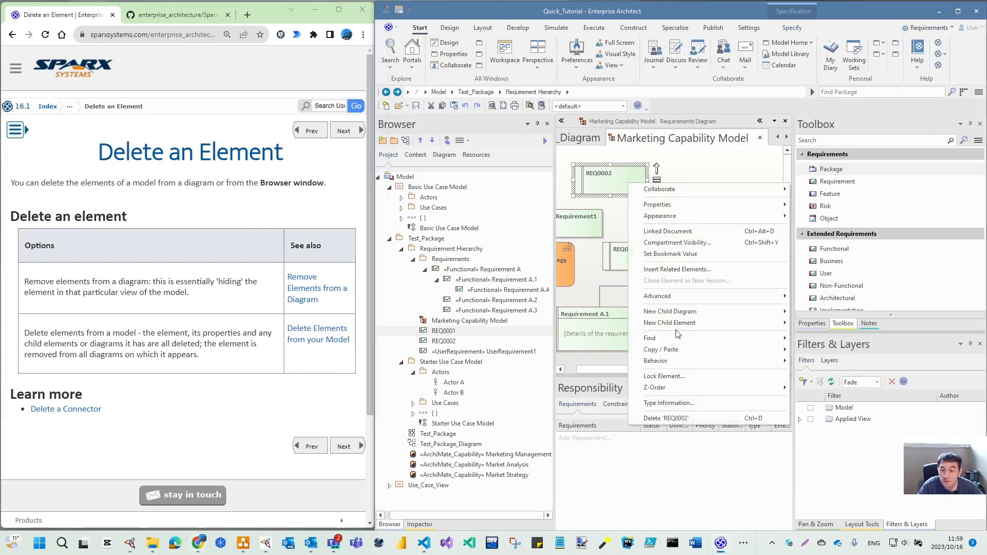
click(688, 419)
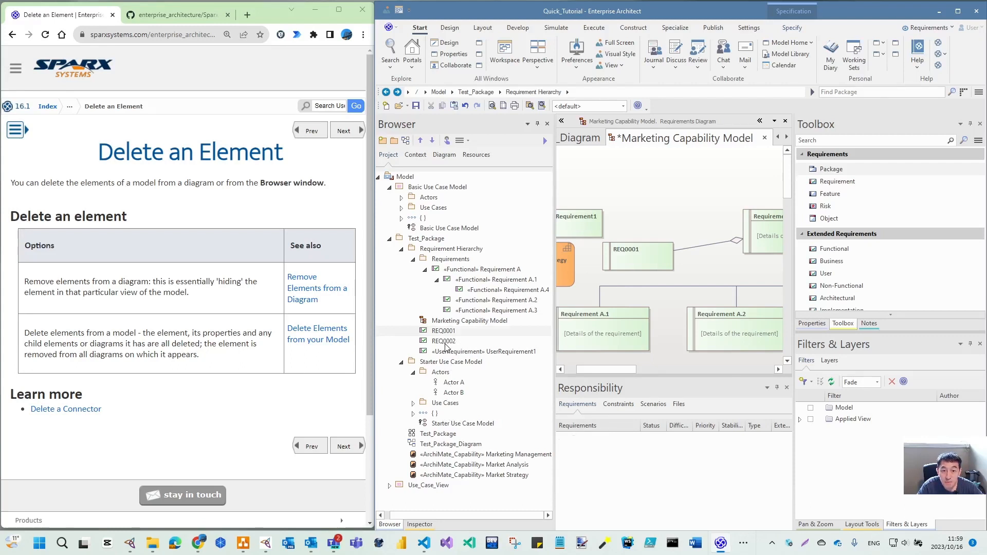
key(ctrl+z)
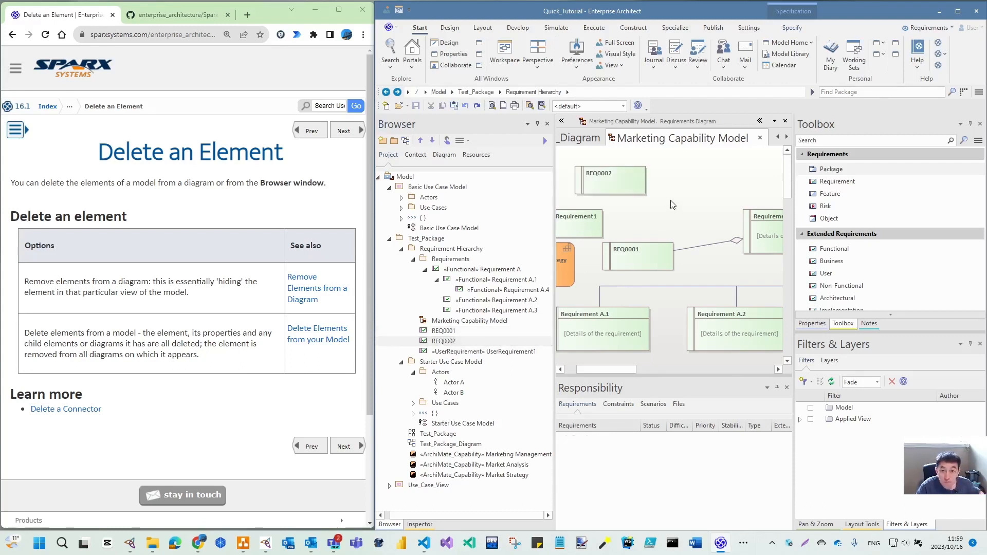
- Delete REQ0002 from the model and all diagrams
click(628, 191)
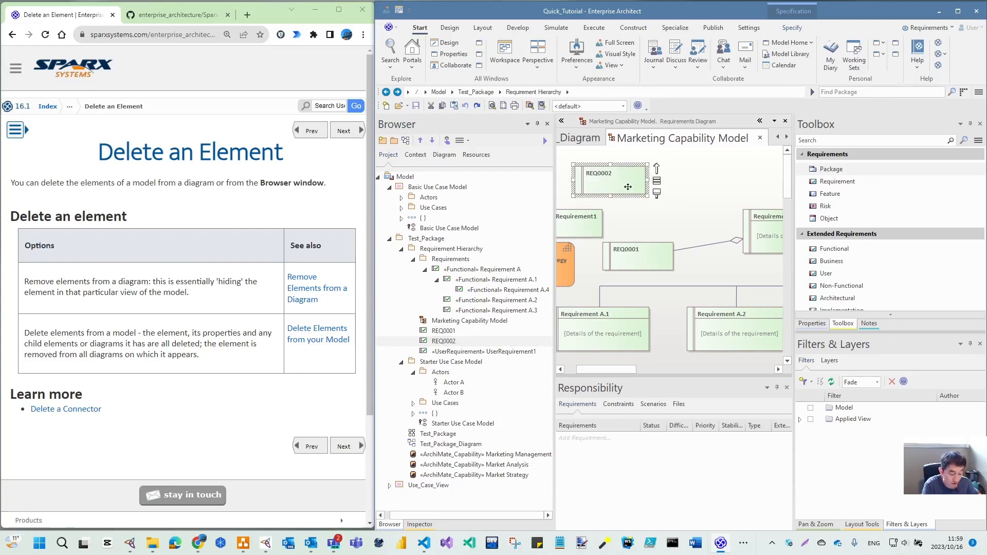
key(ctrl+Delete)
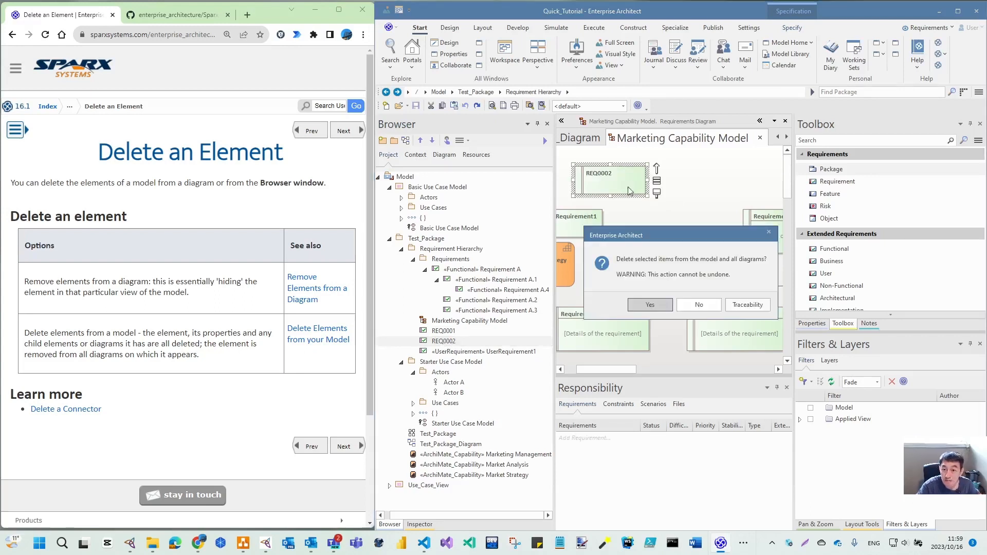
click(649, 305)
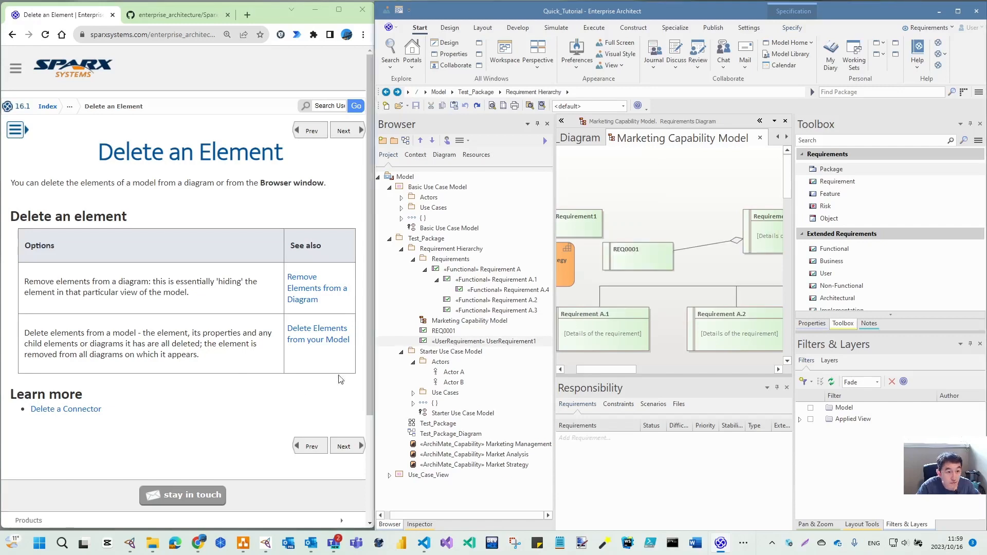
- Read the tutorial pages Remove Elements From a Diagram and Delete Elements From Your Model through their notes
click(352, 446)
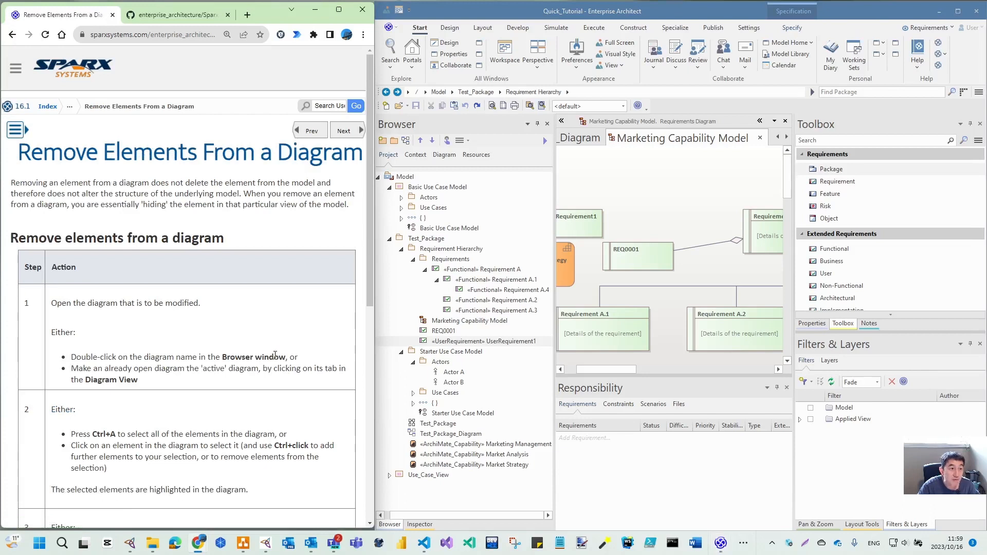
scroll(275, 355, down, 5)
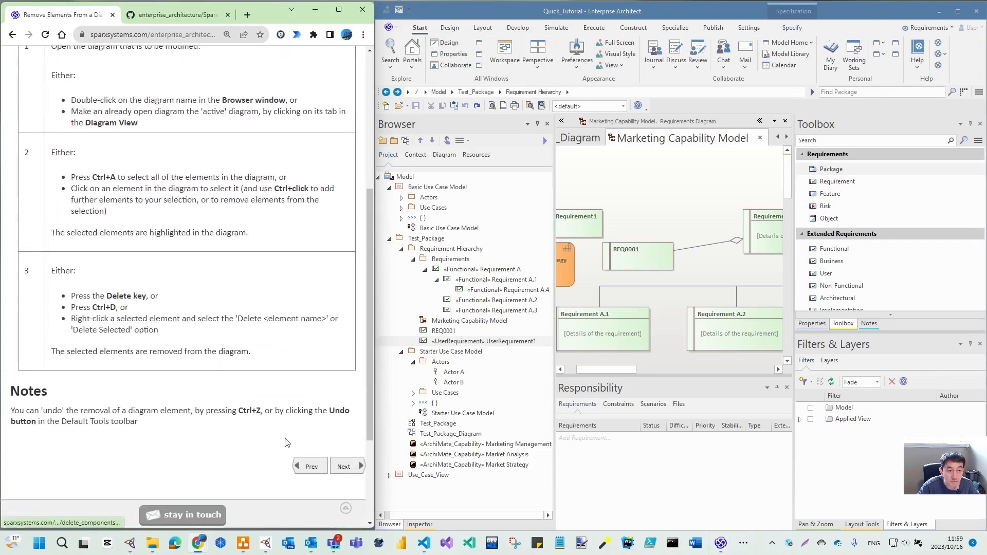
click(350, 469)
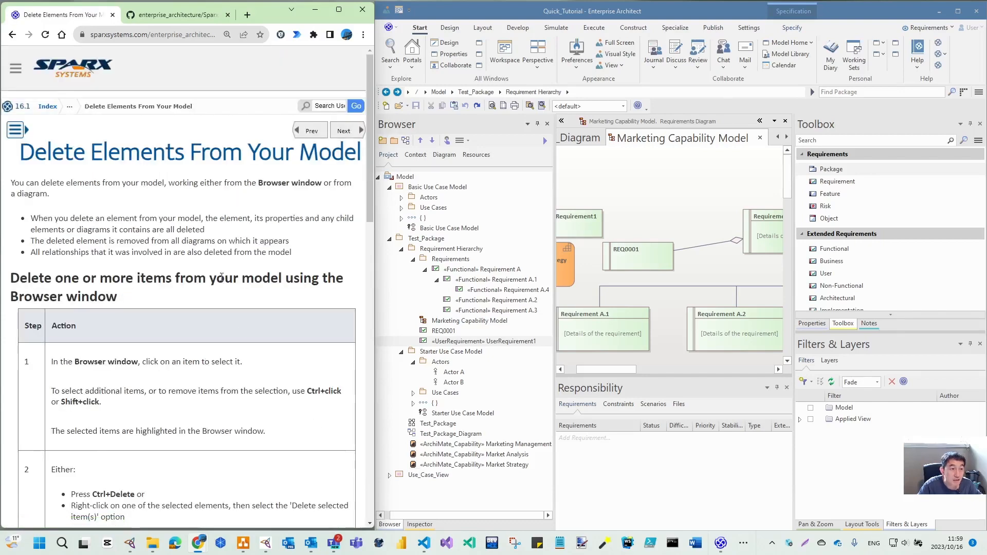
scroll(222, 283, down, 1)
scroll(222, 282, down, 12)
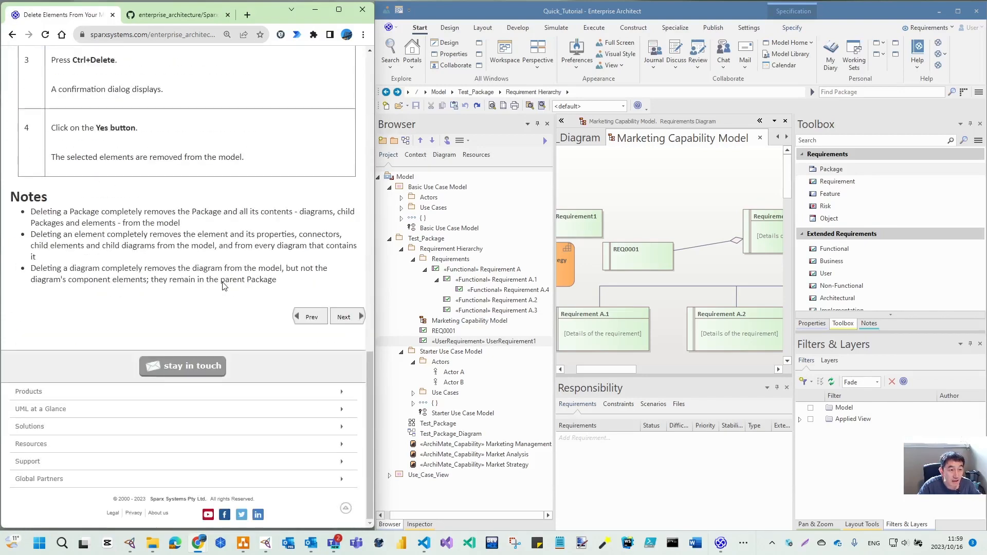
- Glance at the Application Desktop page, go back to the element deletion page, and switch to the SparxEA mind map in Freeplane
click(350, 316)
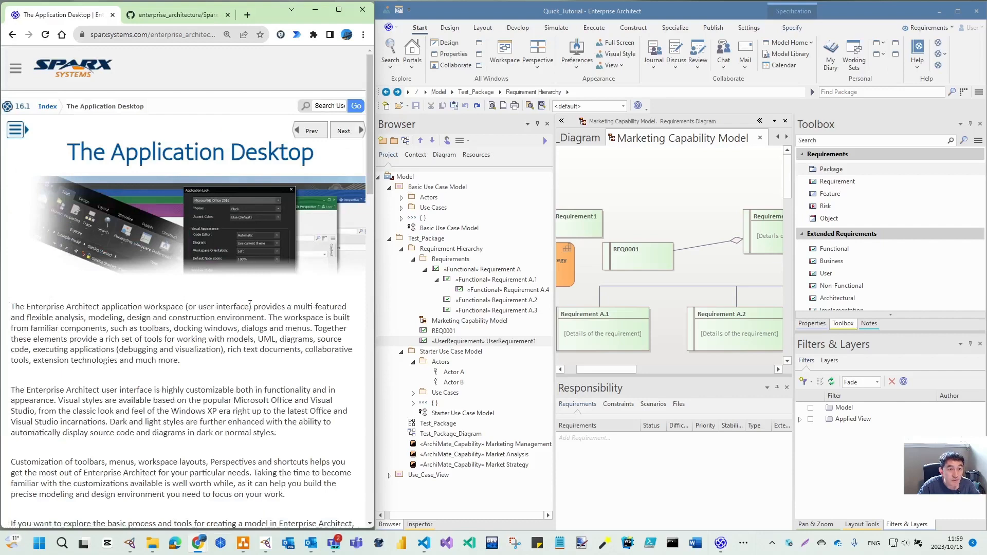
click(12, 37)
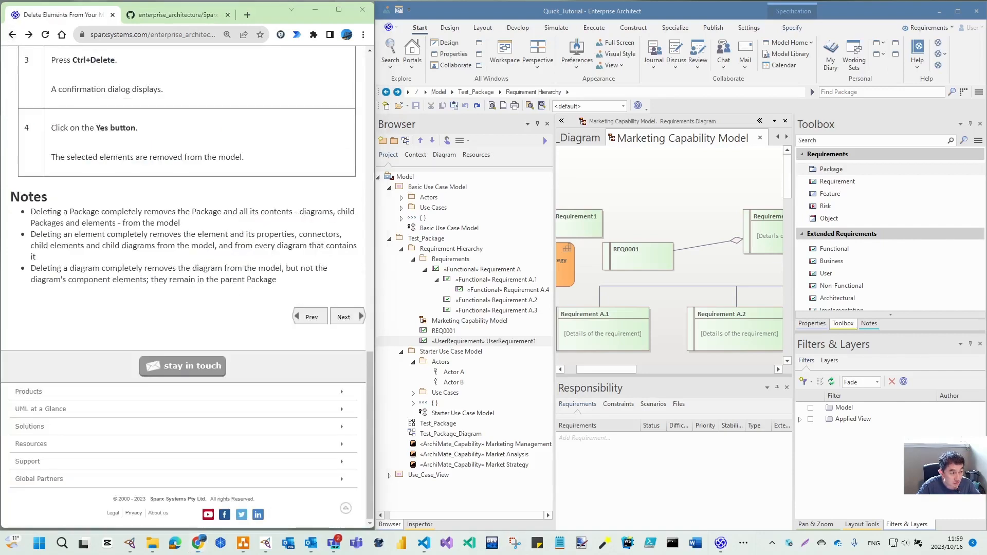
key(alt+Tab)
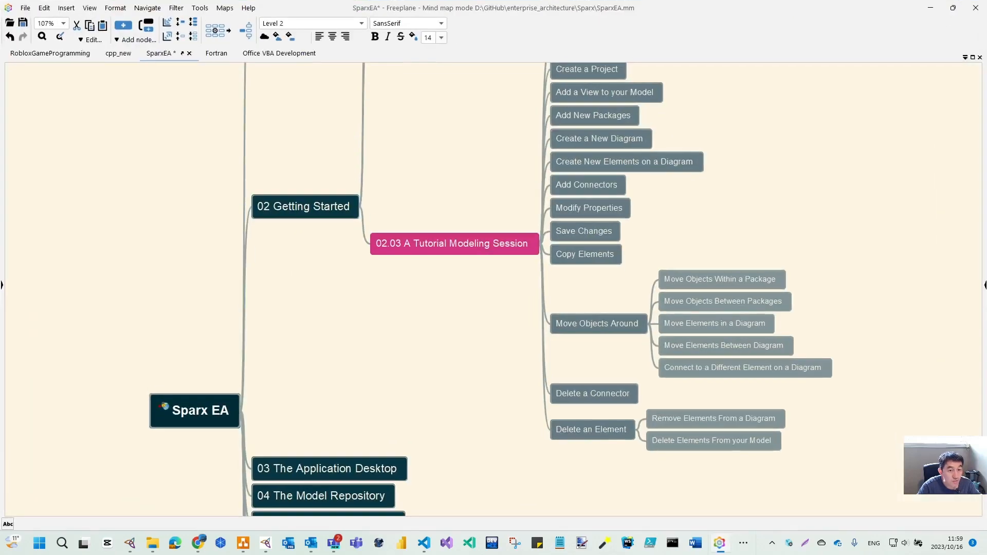